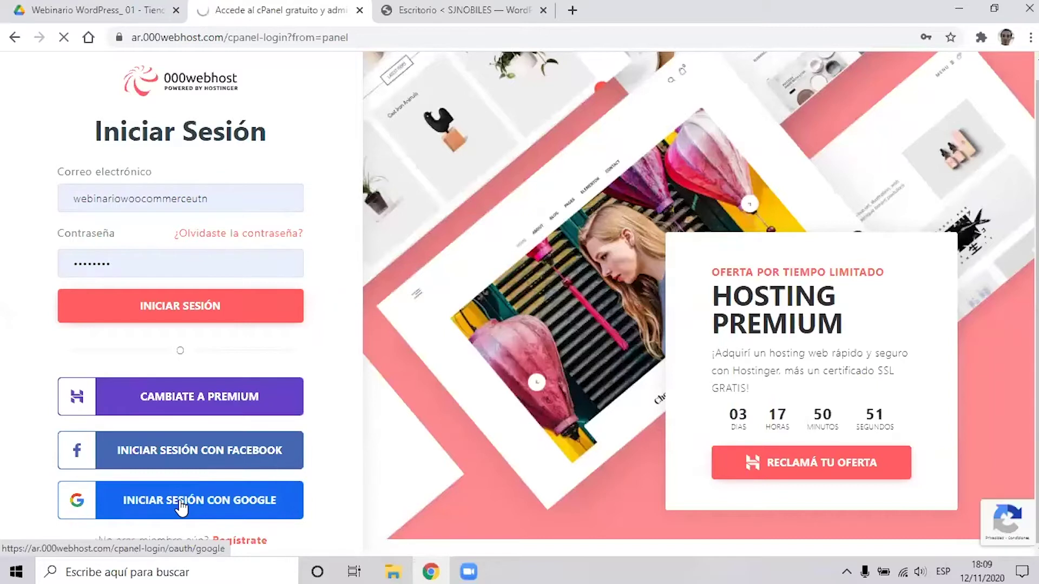
Sign in to 000webhost using the Google account.
left_click(181, 497)
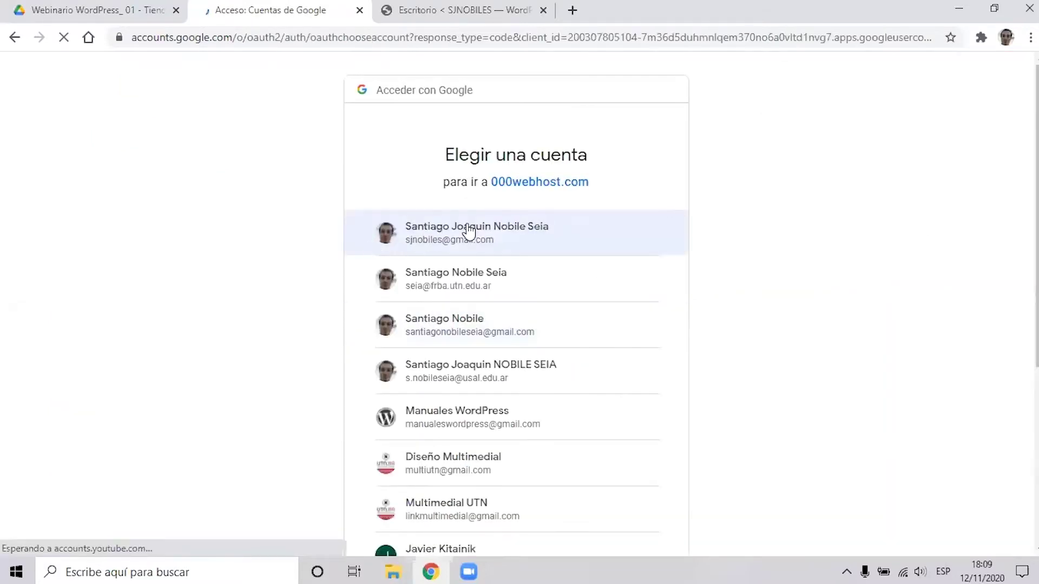
left_click(470, 232)
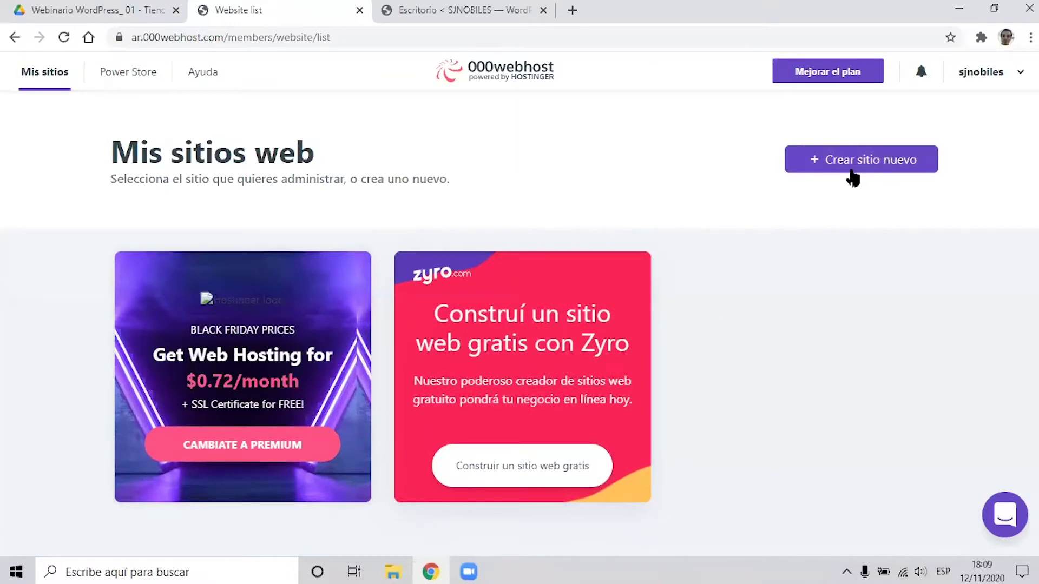
Start a new 000webhost site and name it webwoocommerceutn.
left_click(821, 176)
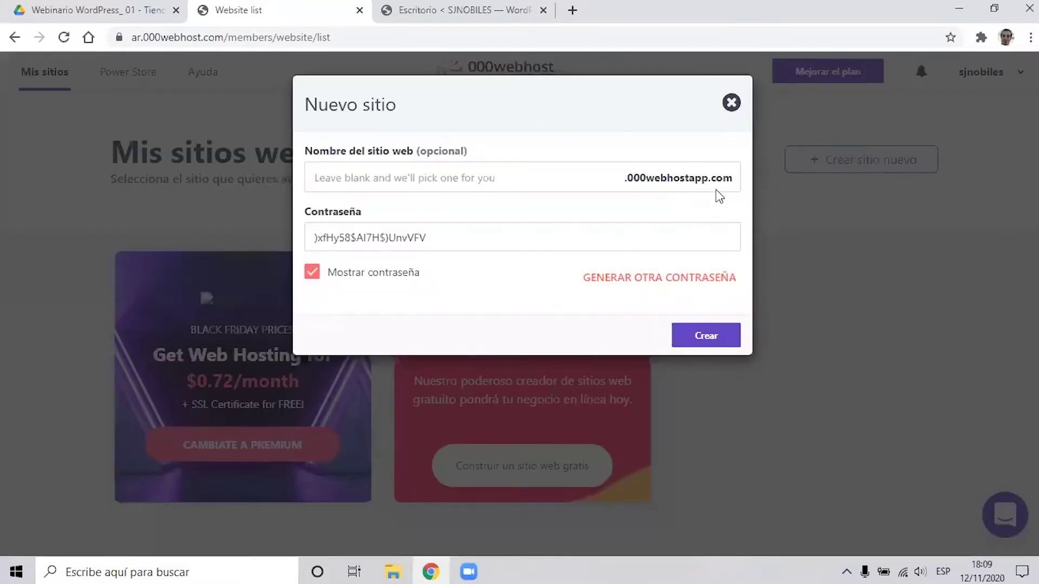
left_click(333, 179)
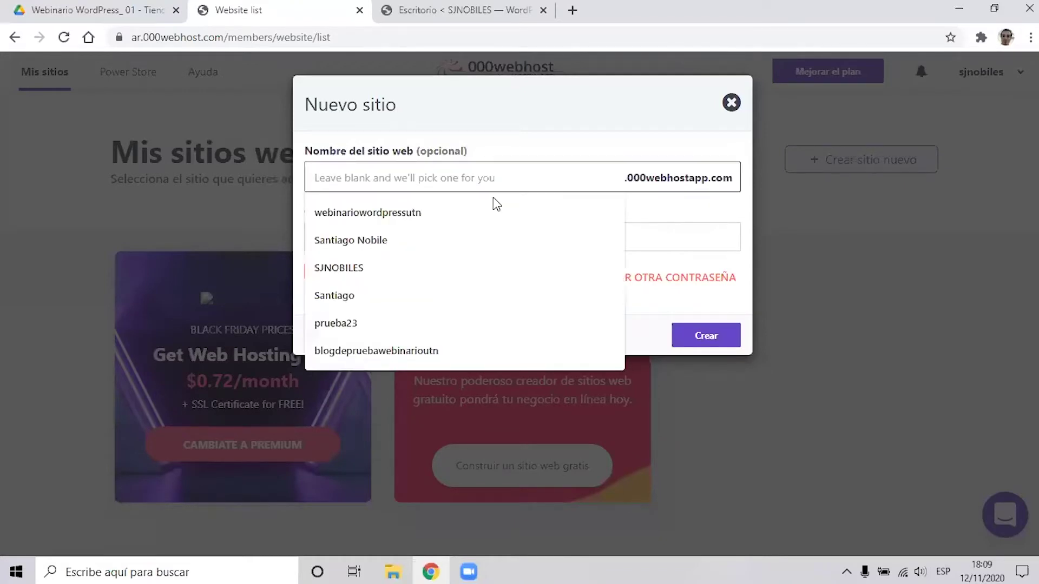
left_click(478, 213)
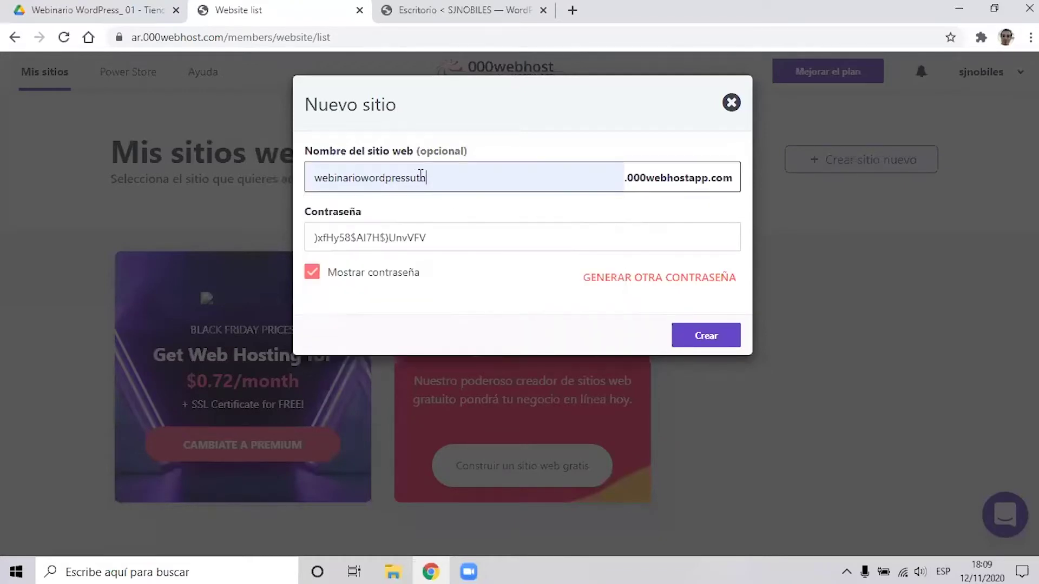
double_click(495, 187)
type("webw")
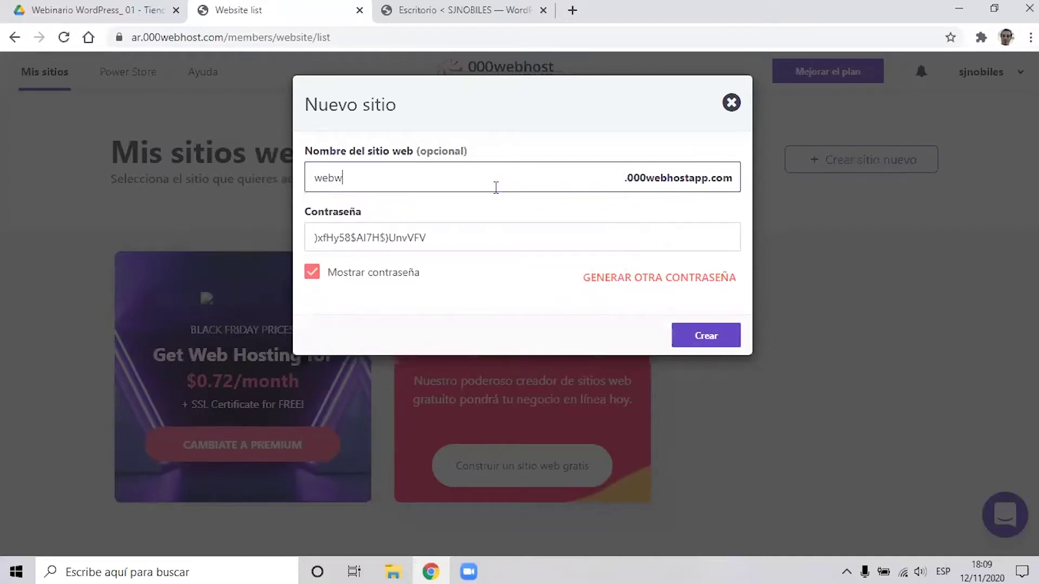
type("oocommerceutn")
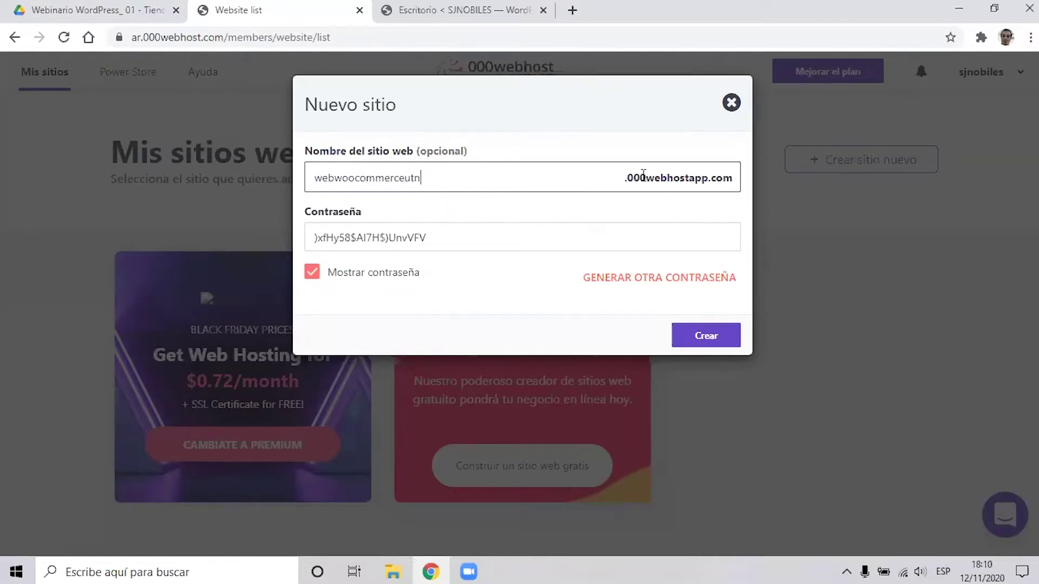
double_click(329, 183)
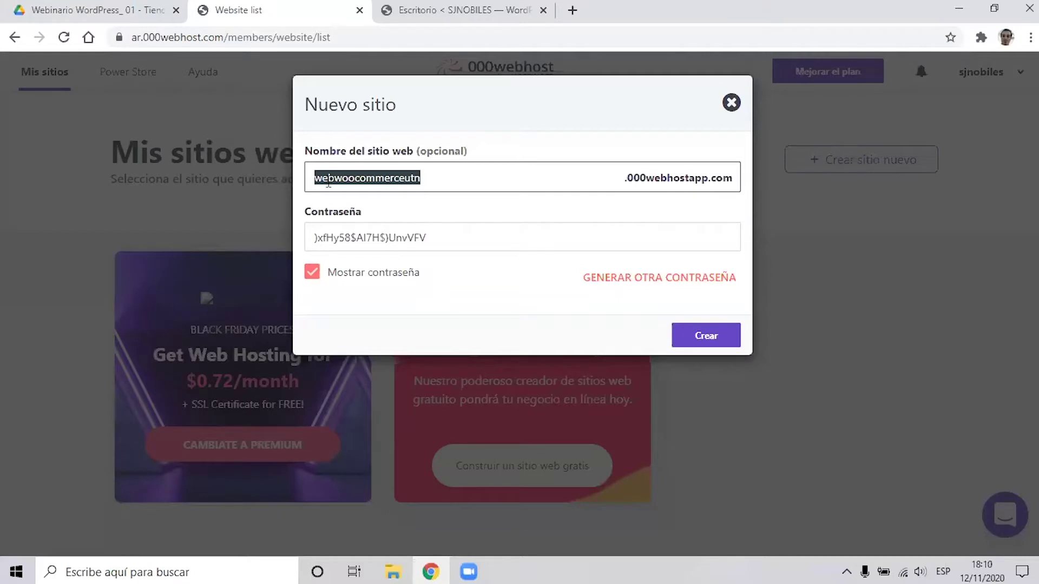
left_click_drag(625, 180, 733, 178)
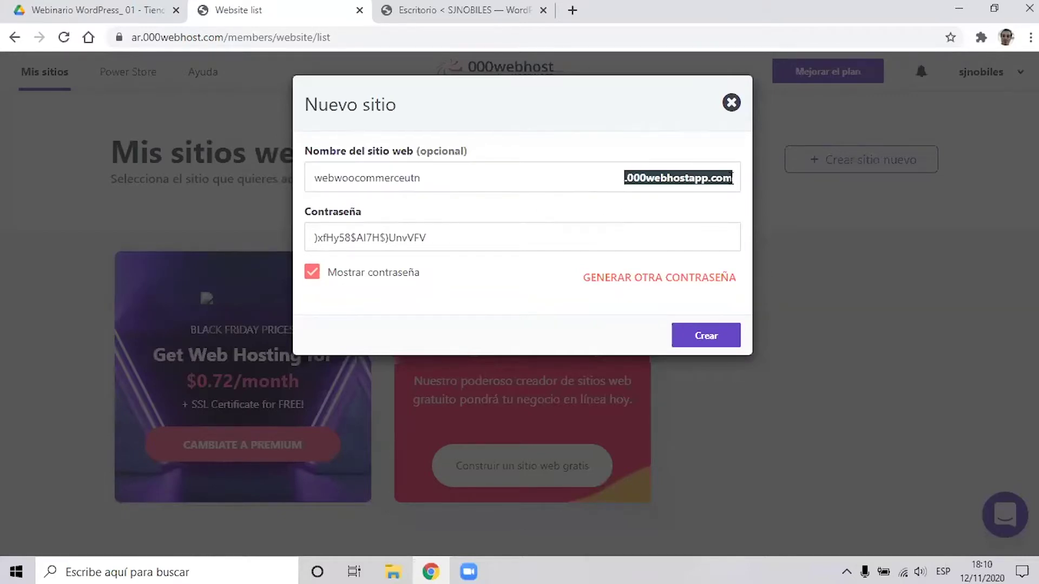
Generate a different site password and create the site.
triple_click(519, 233)
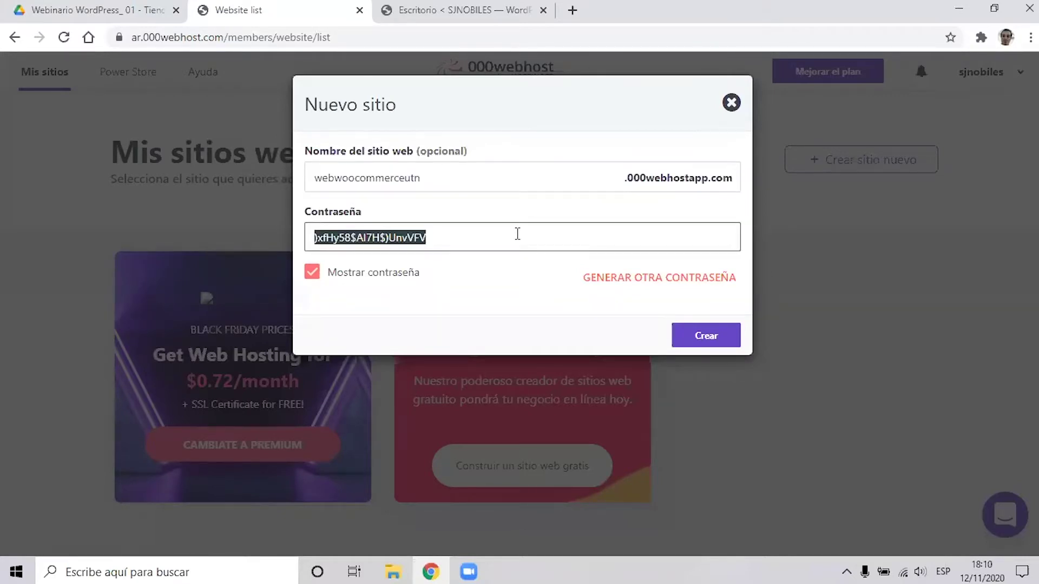
left_click(469, 252)
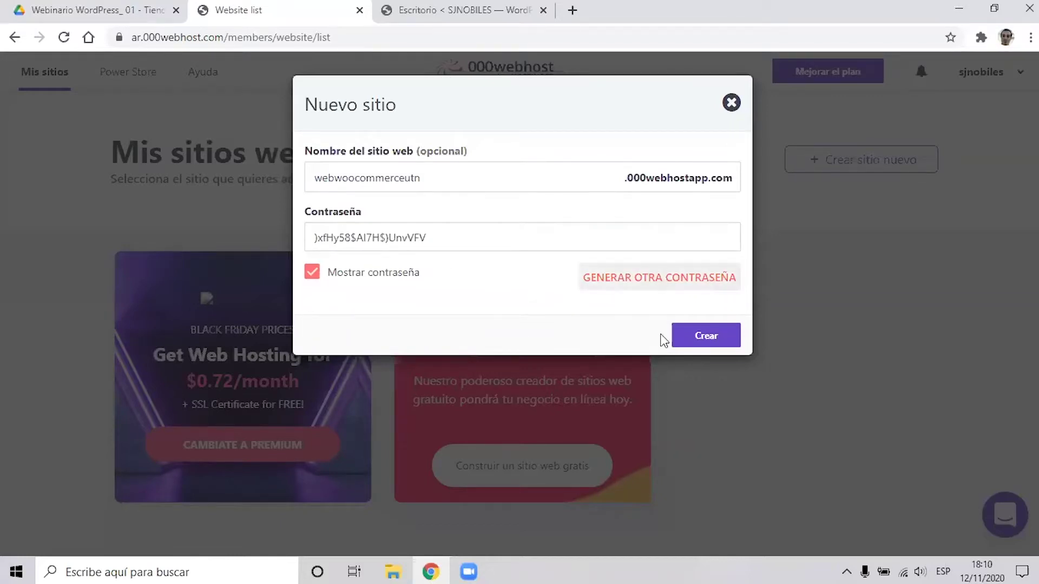
left_click(632, 286)
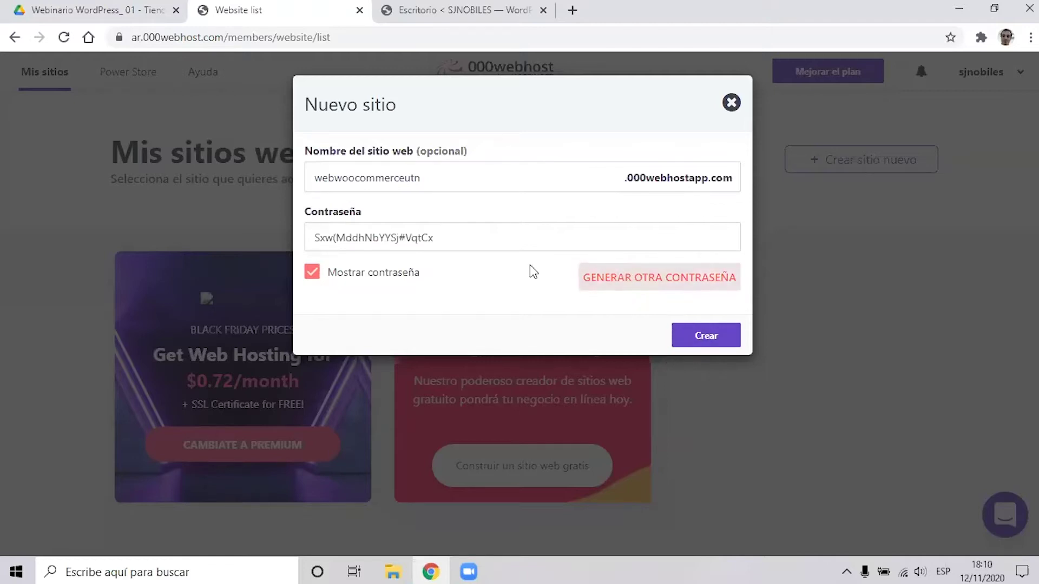
triple_click(494, 238)
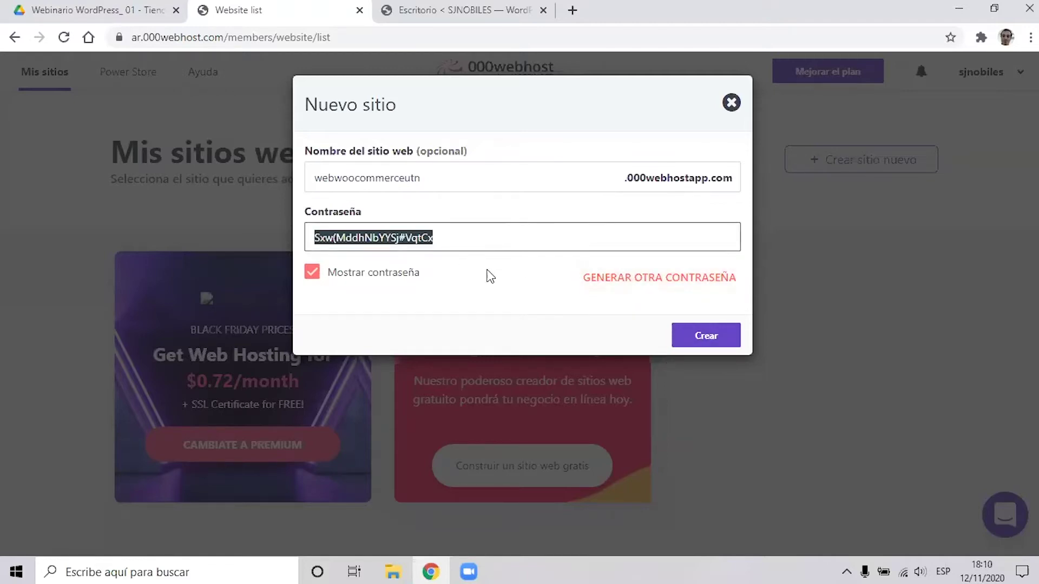
left_click(334, 220)
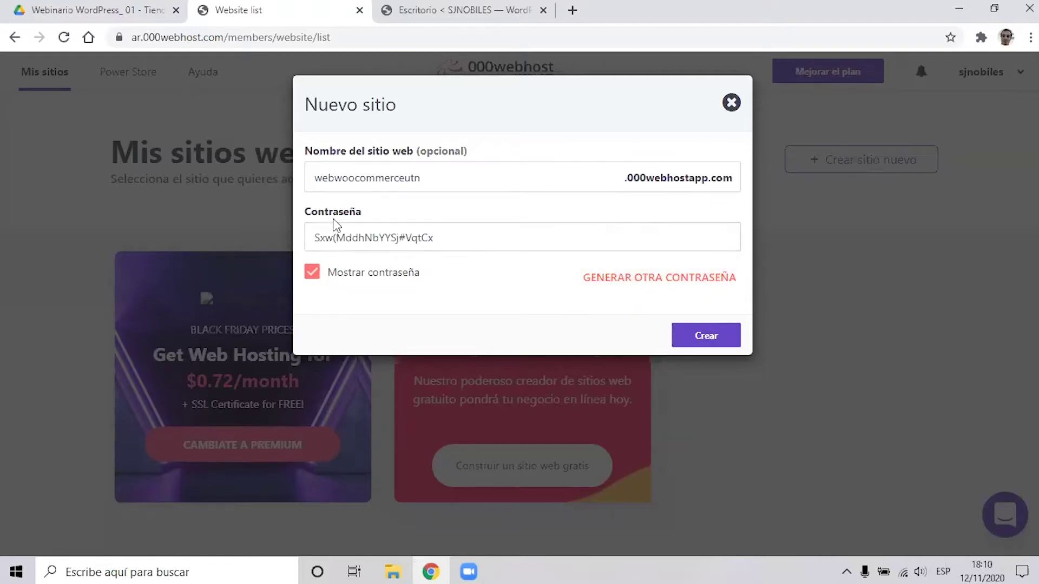
left_click(707, 338)
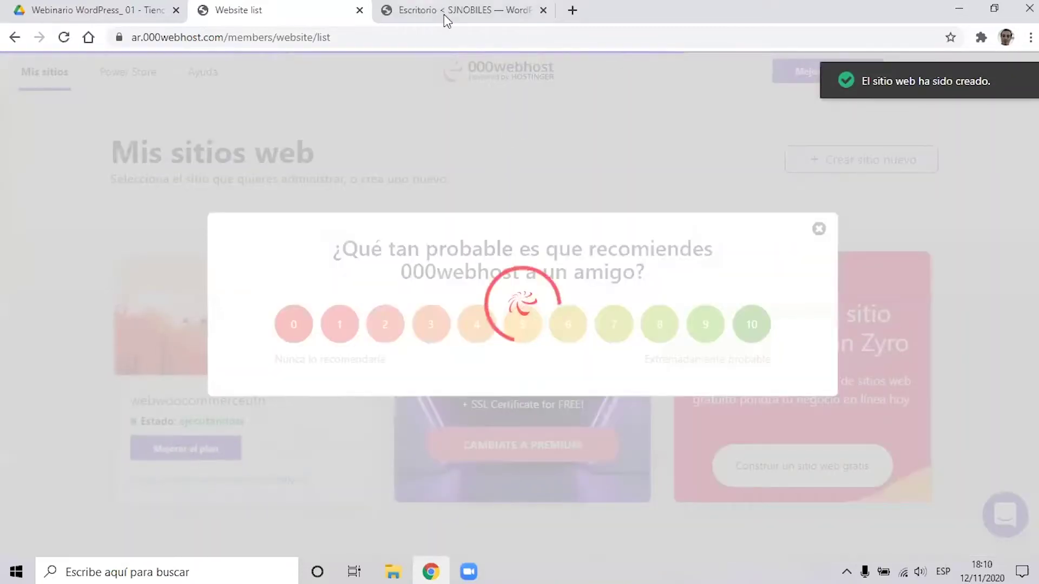
Check the existing WordPress dashboard's domain, then return to the new site's build page.
left_click(456, 12)
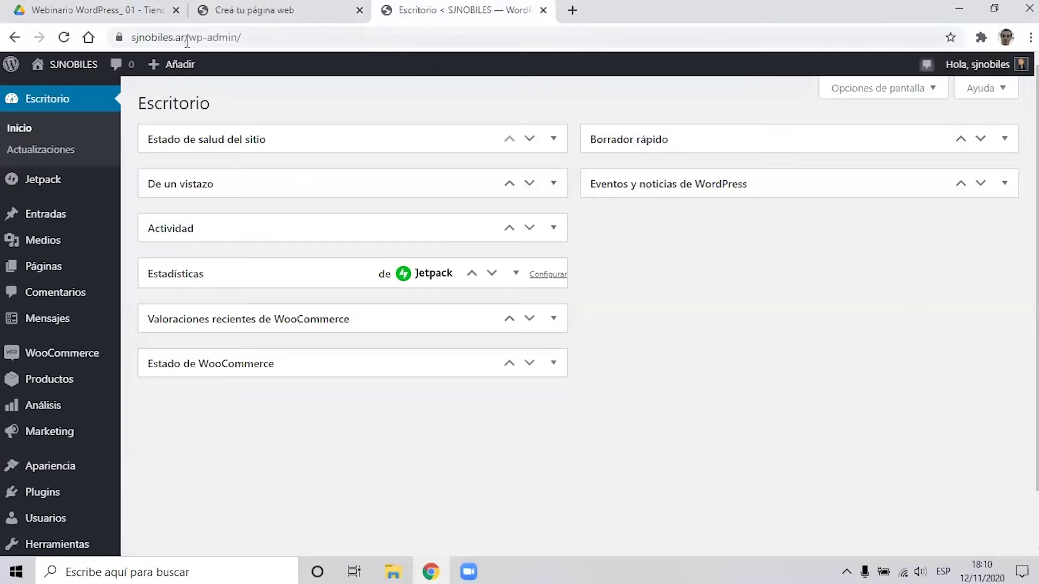
double_click(133, 36)
left_click_drag(166, 36, 216, 35)
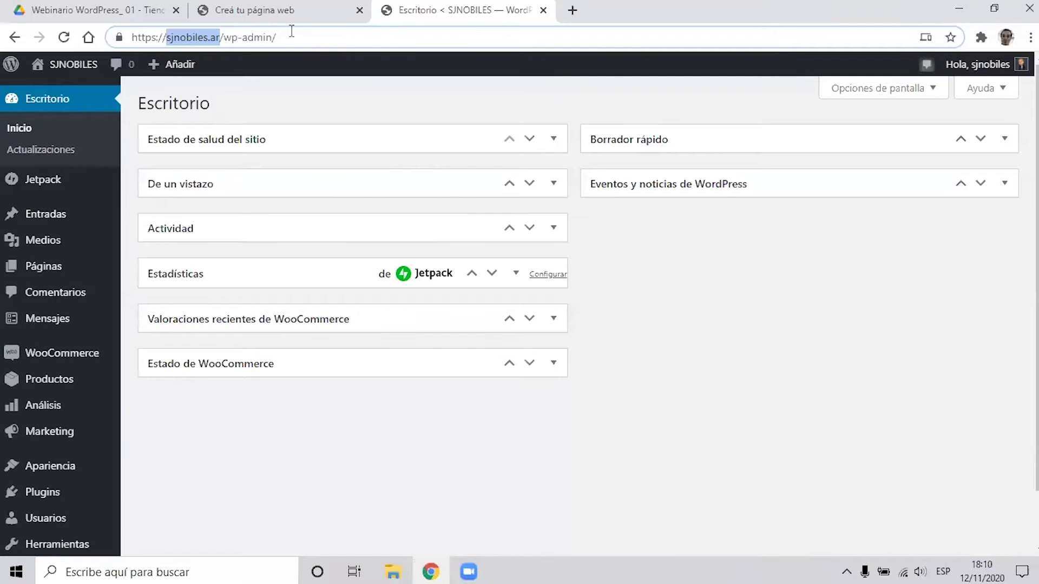
left_click(273, 9)
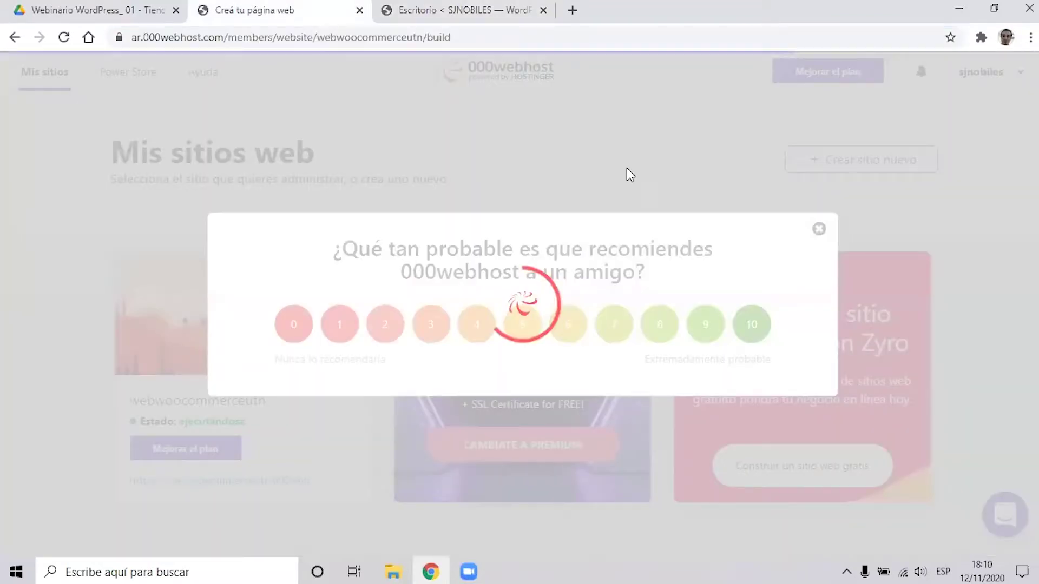
Close the recommendation survey and start installing WordPress on webwoocommerceutn.
left_click(809, 229)
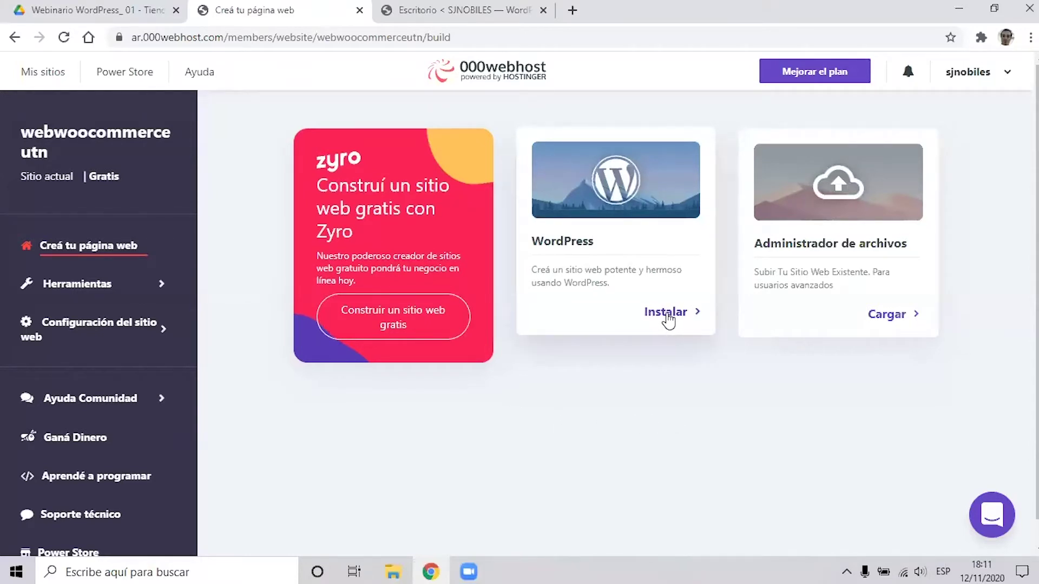
left_click(665, 313)
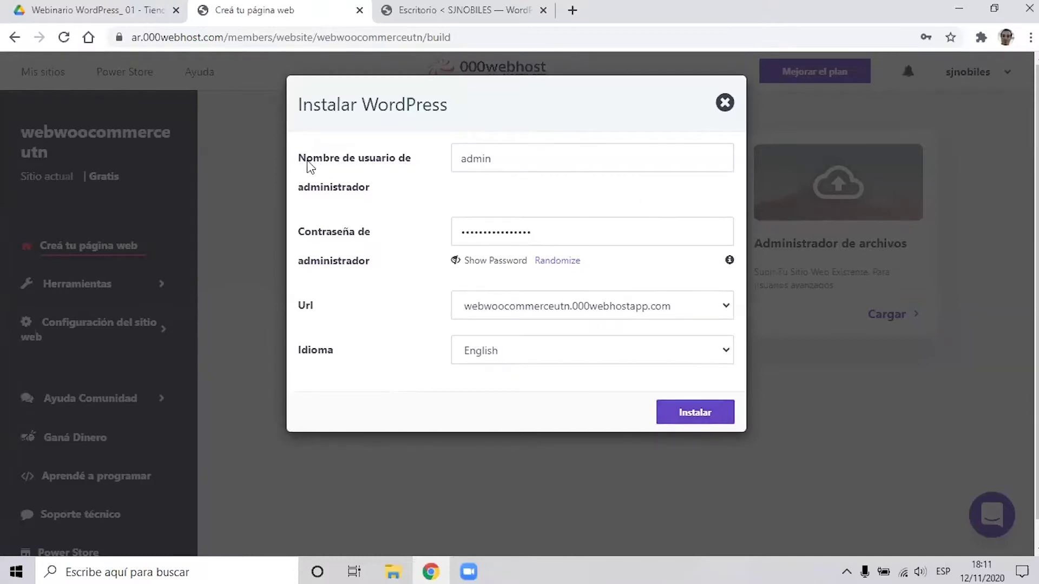
Review the admin username and regenerate a random administrator password.
double_click(511, 160)
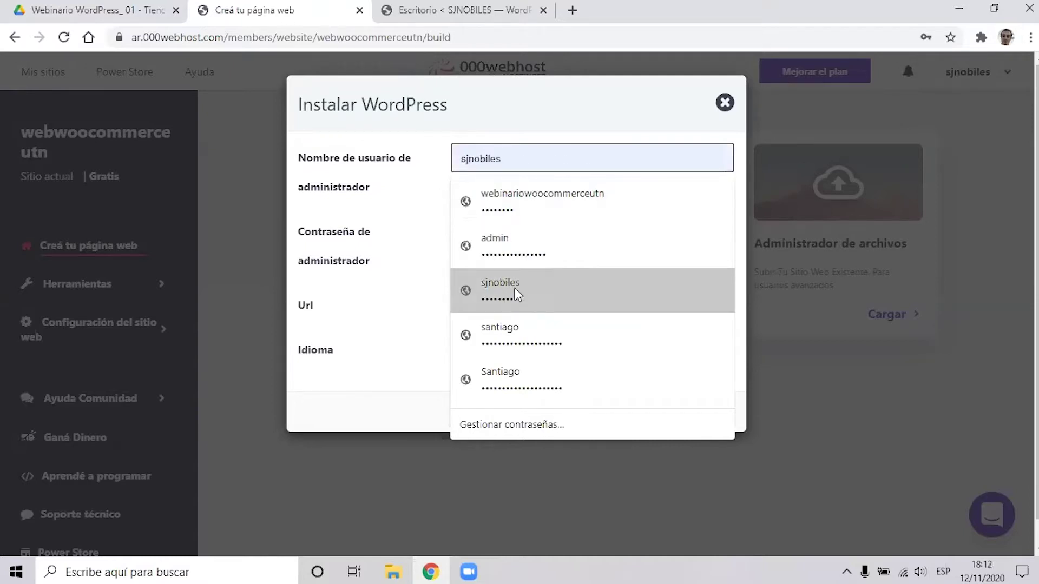
left_click(416, 191)
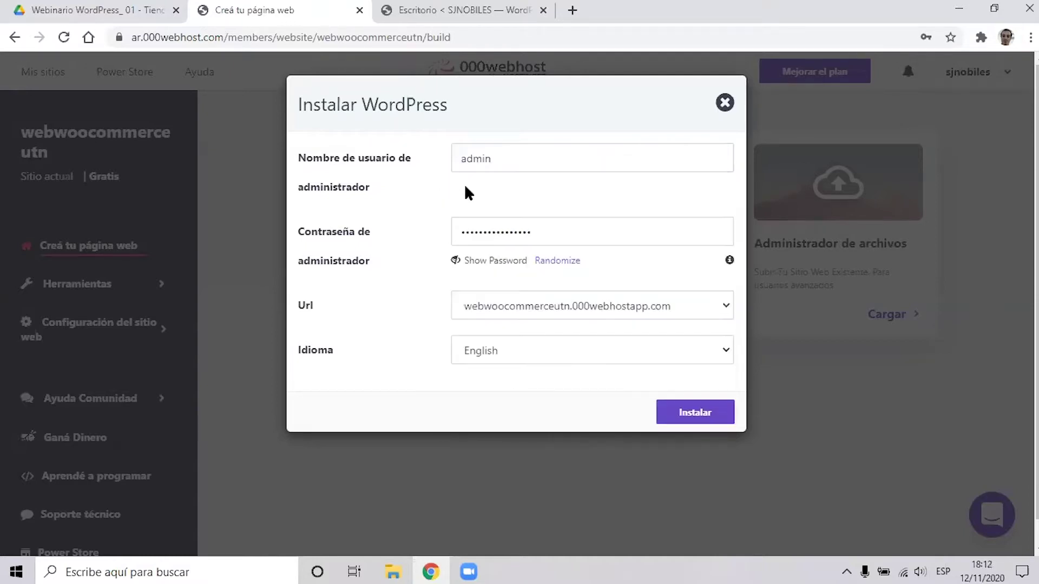
double_click(519, 230)
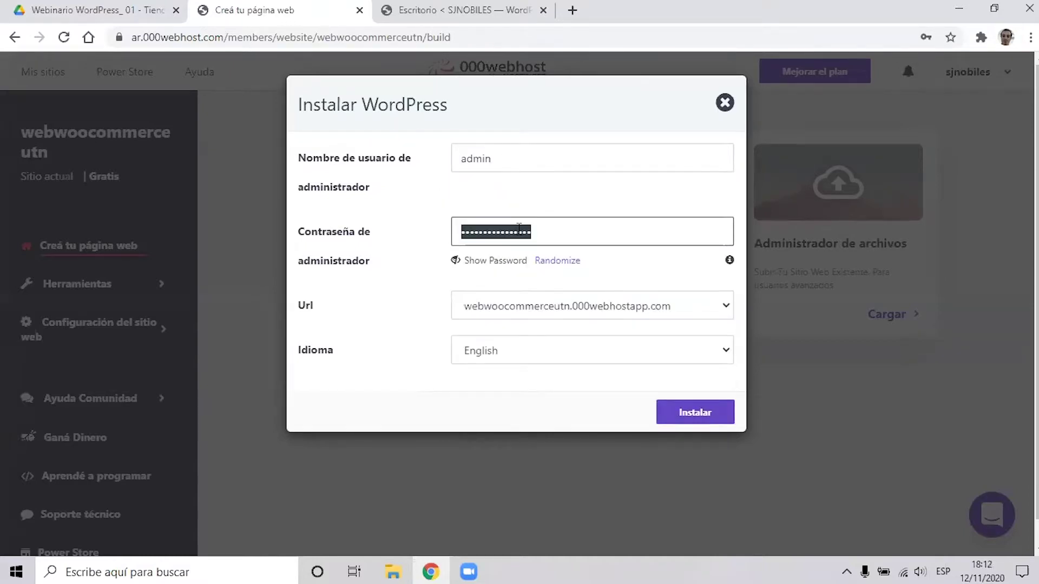
left_click(482, 260)
triple_click(573, 235)
left_click(565, 262)
left_click(564, 262)
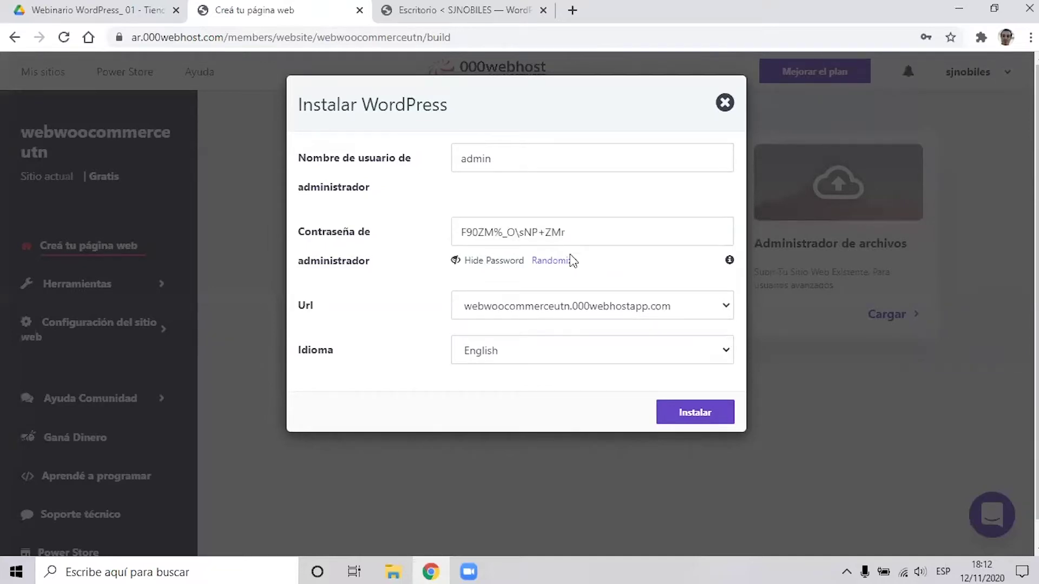
left_click(579, 227)
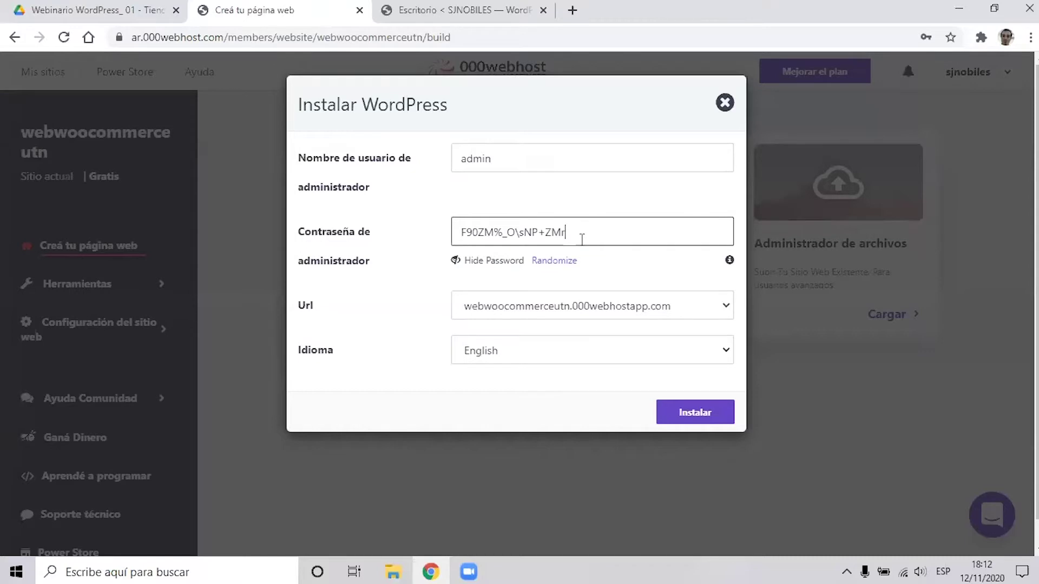
key("ctrl+shift+Left")
key("ctrl+shift+Left")
key("ctrl+shift+Left")
key("ctrl+shift+Left")
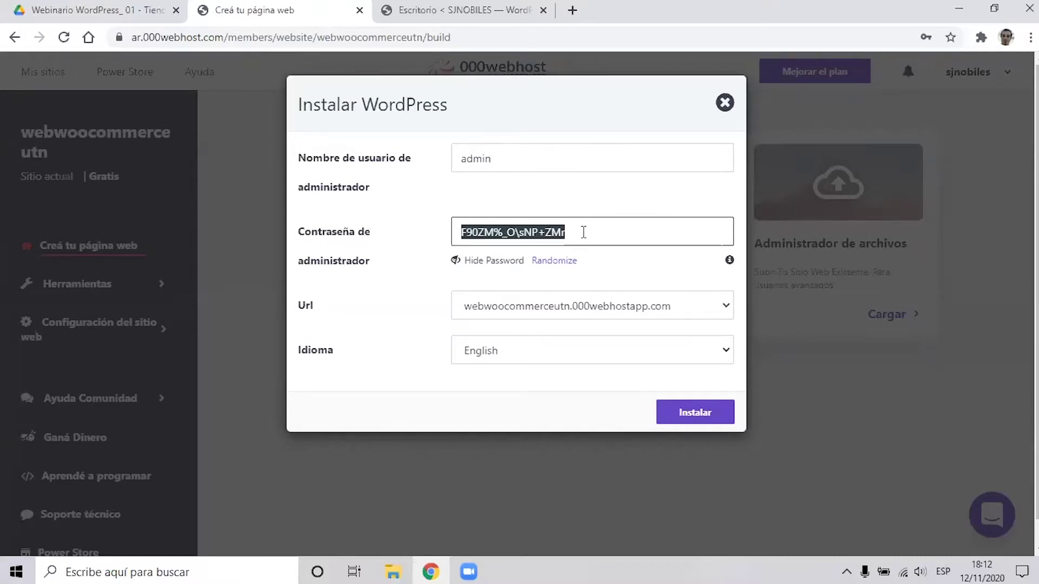
left_click(595, 277)
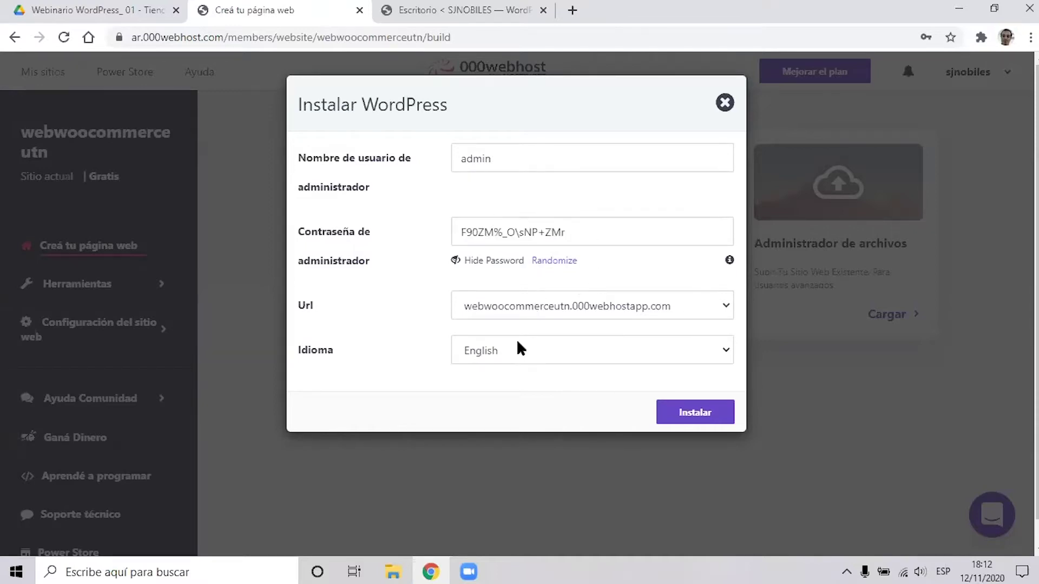
Keep webwoocommerceutn.000webhostapp.com as the only available site URL.
left_click(542, 311)
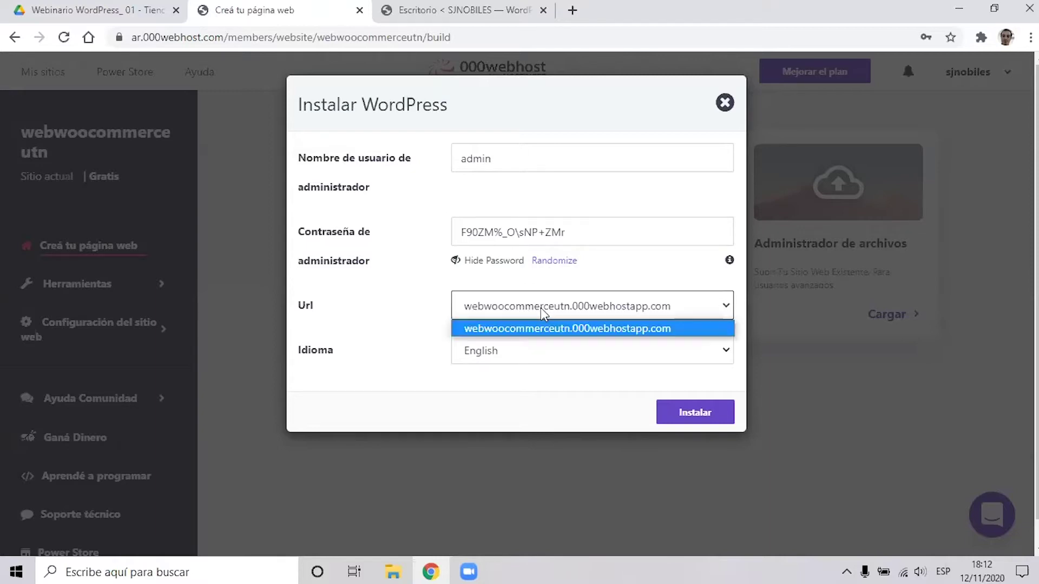
left_click(541, 308)
left_click(501, 310)
left_click(529, 309)
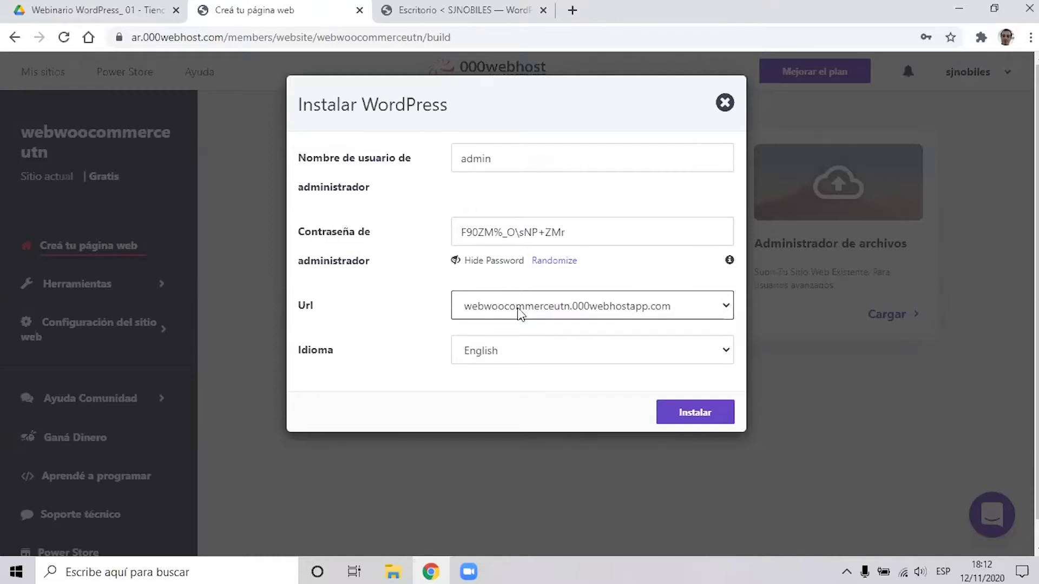
Choose Spanish as the WordPress installation language.
left_click(521, 355)
scroll(531, 279, "down", 1)
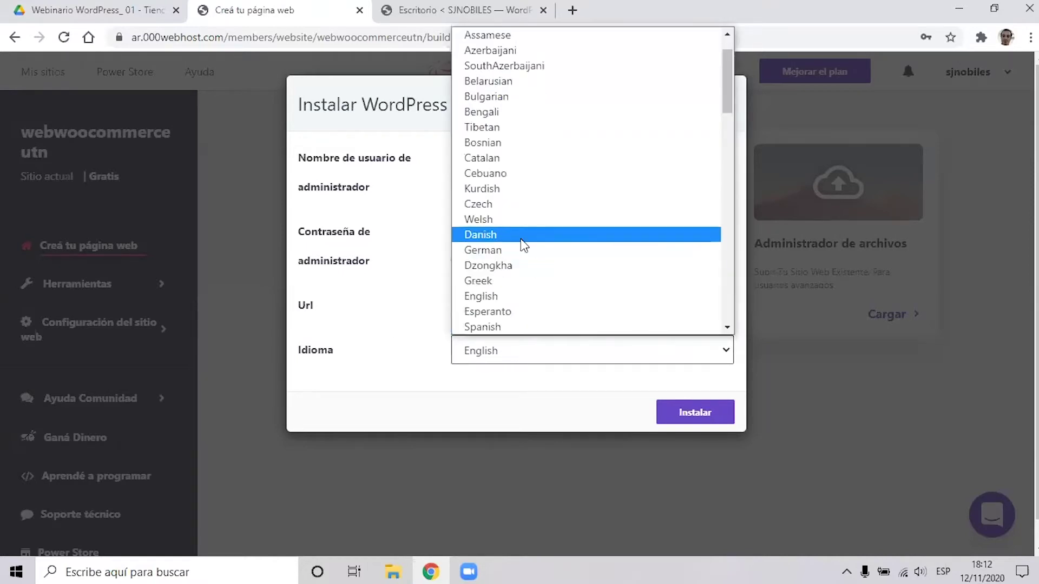
scroll(522, 243, "down", 20)
scroll(500, 217, "up", 8)
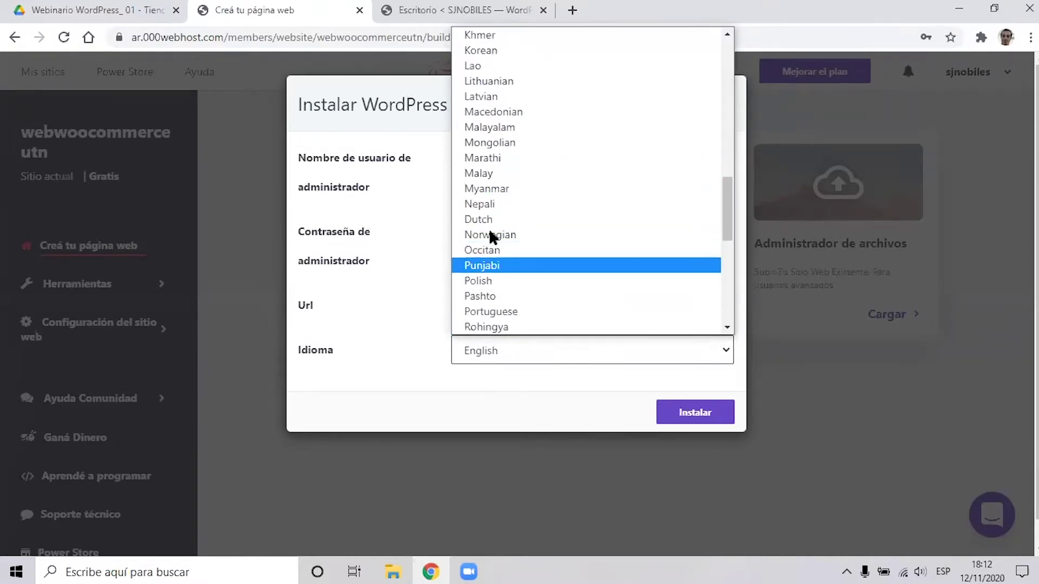
scroll(506, 177, "down", 1)
scroll(506, 206, "down", 2)
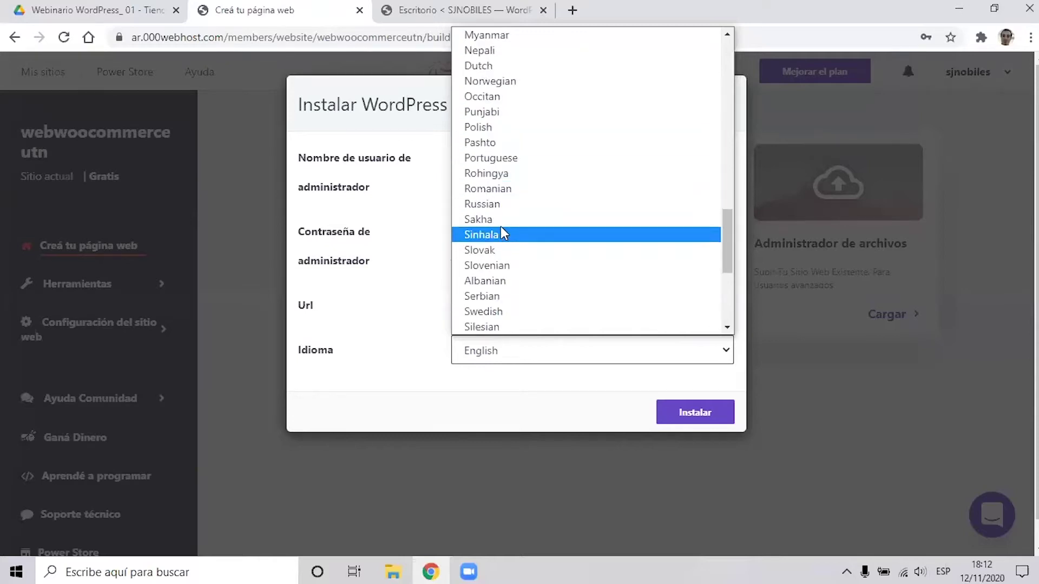
scroll(499, 194, "up", 2)
scroll(500, 201, "up", 7)
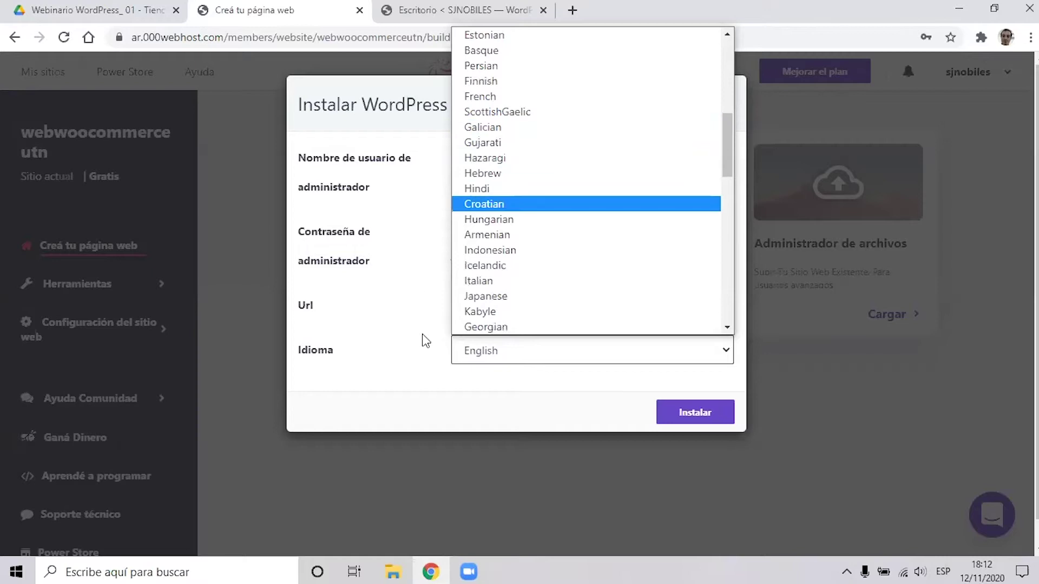
left_click(499, 355)
left_click(502, 355)
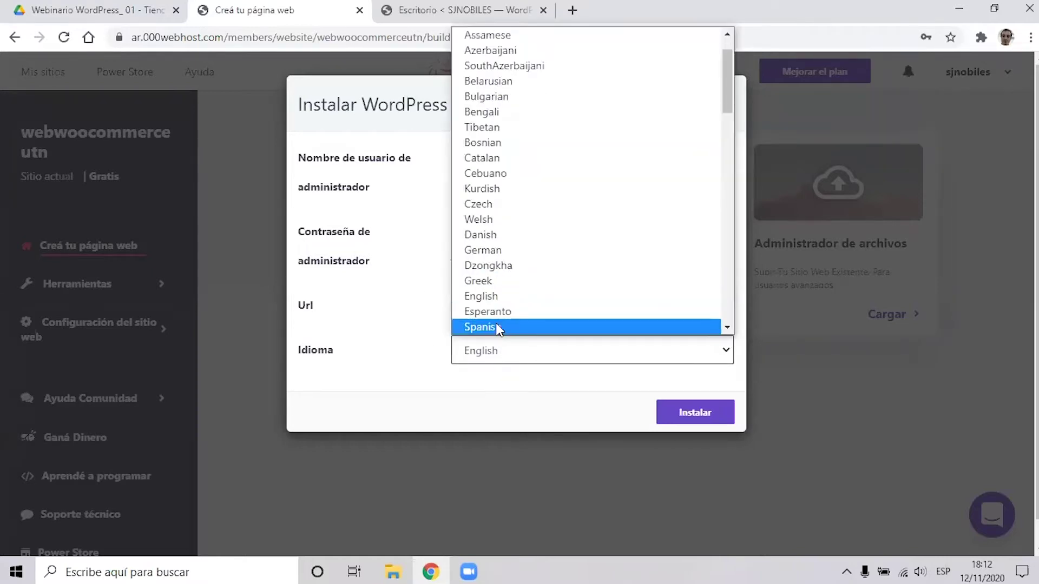
left_click(495, 328)
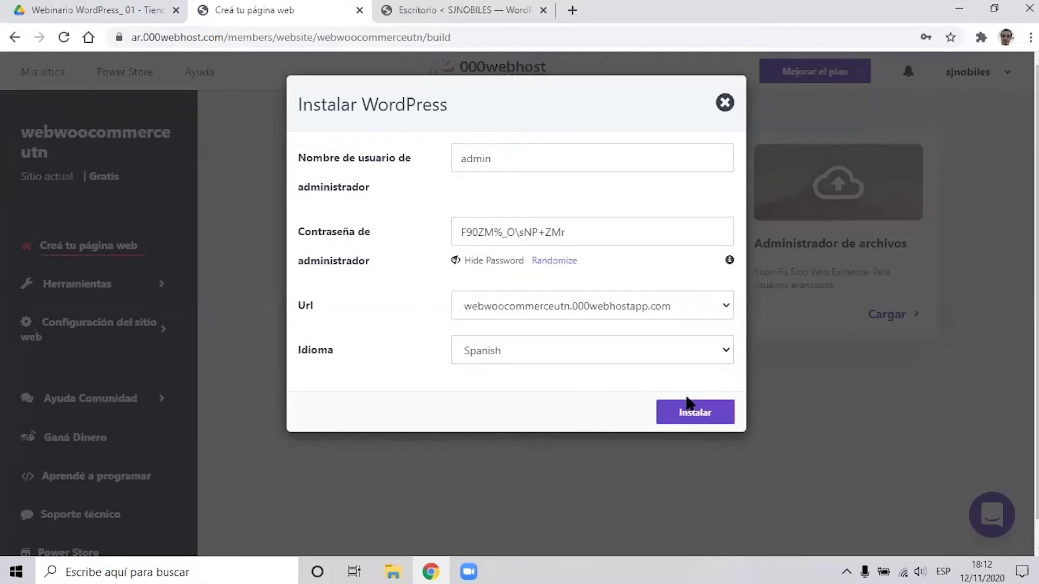
triple_click(575, 230)
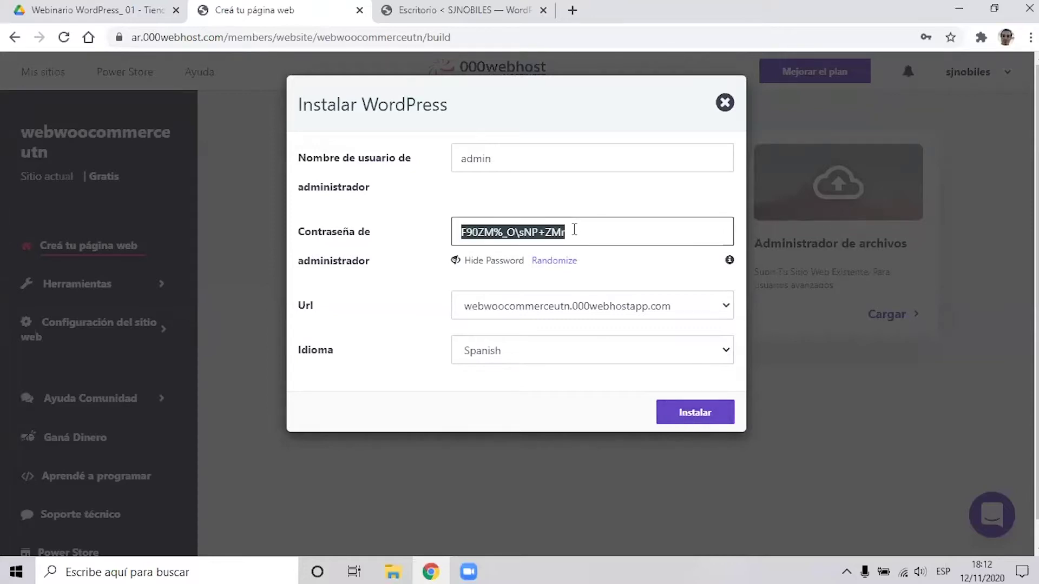
left_click(399, 293)
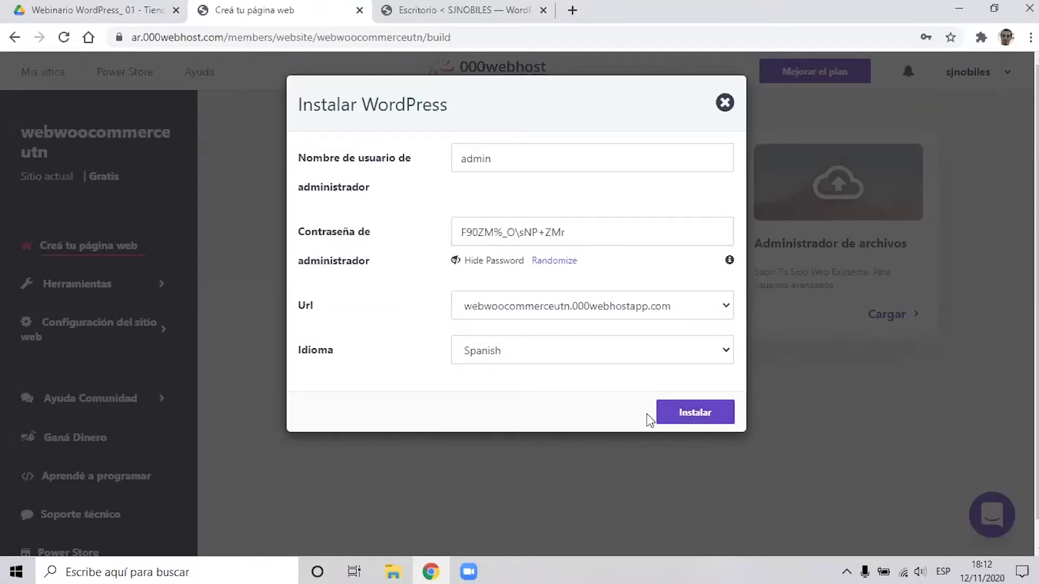
Install WordPress until '¡Felicitaciones, está listo!' appears, then go to the configuration page.
left_click(683, 416)
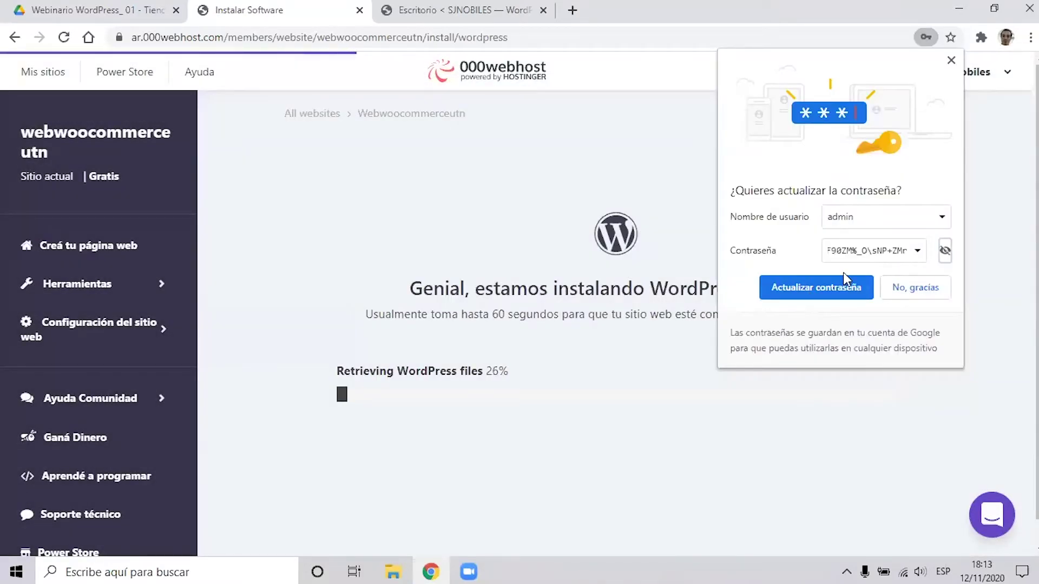
left_click(815, 288)
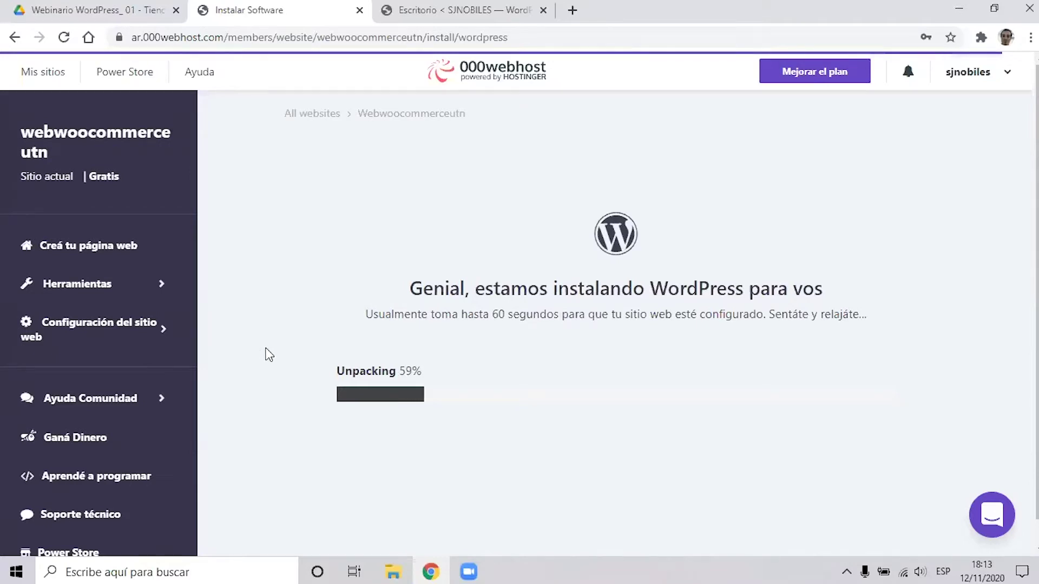
scroll(317, 390, "down", 1)
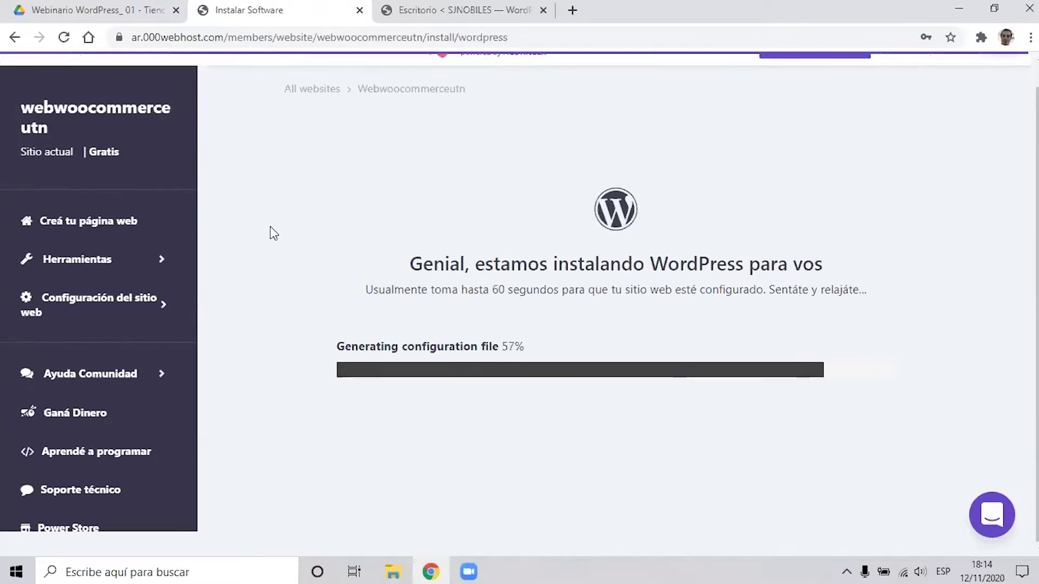
scroll(270, 226, "up", 1)
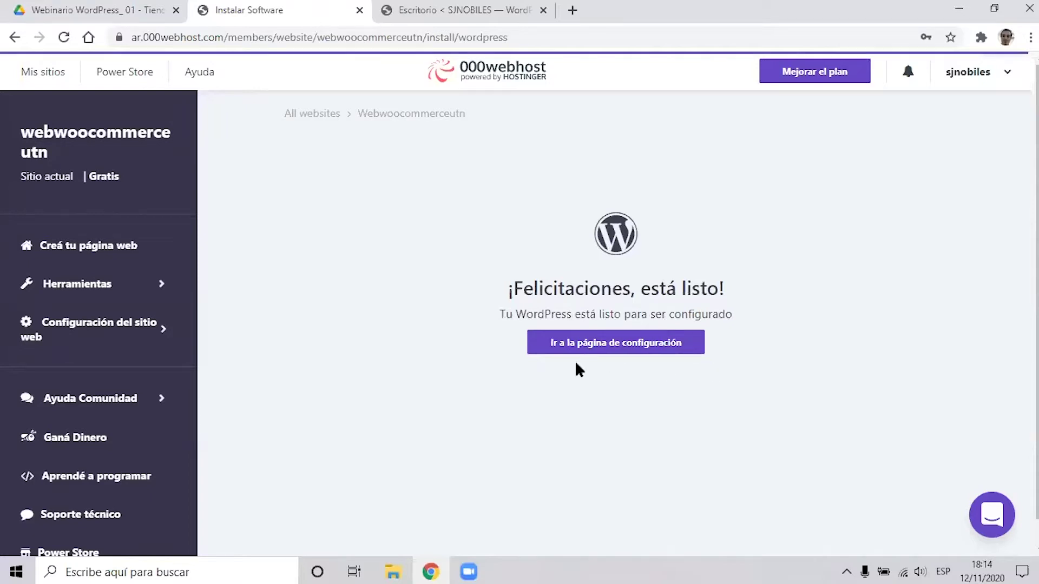
left_click(592, 345)
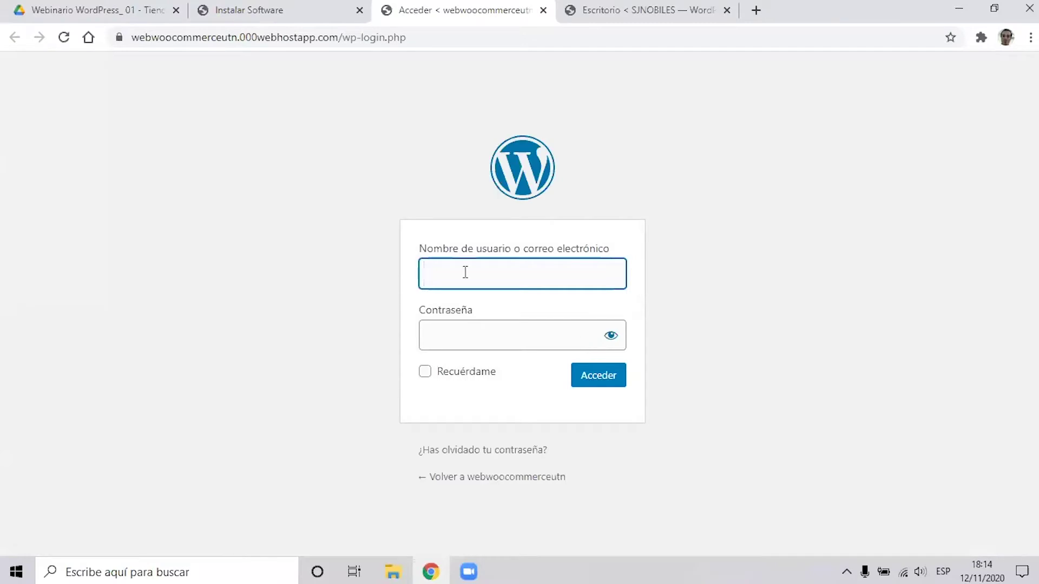
Try logging in as admin with the saved password and Recuérdame checked.
left_click(465, 272)
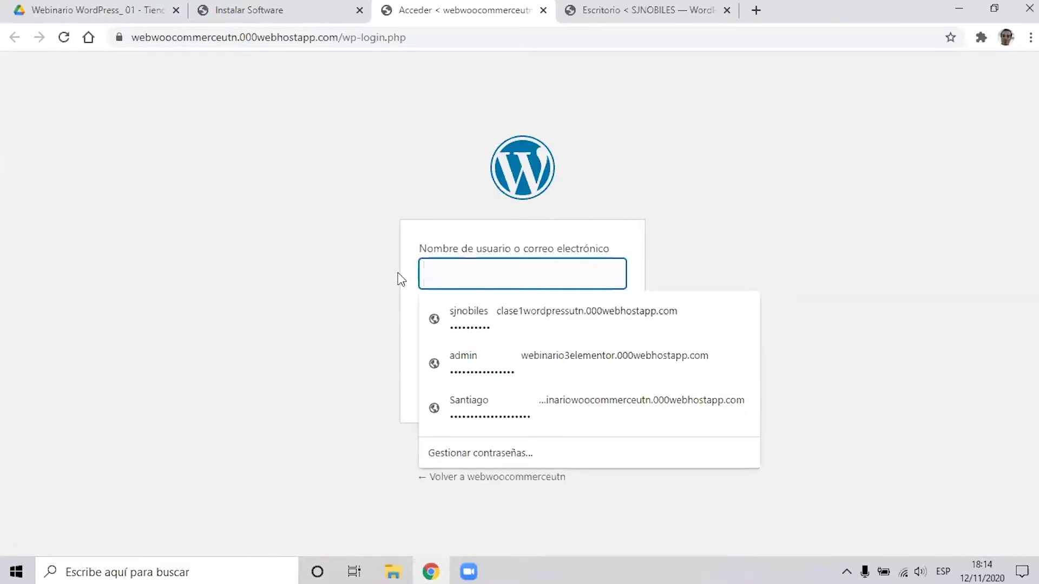
left_click(388, 286)
left_click(461, 269)
type("ad")
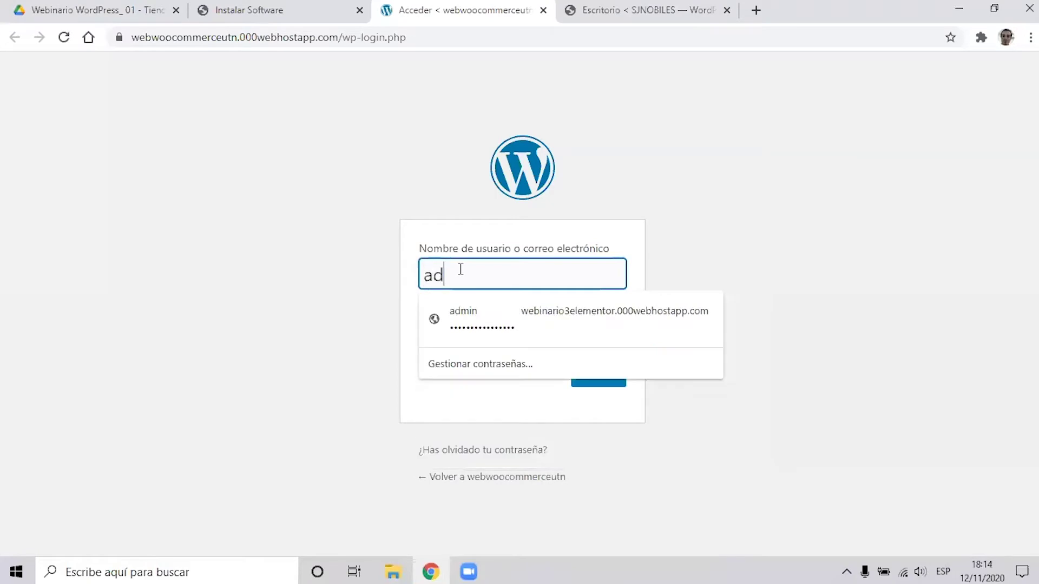
type("min")
left_click(335, 301)
left_click(455, 340)
key("ctrl+v")
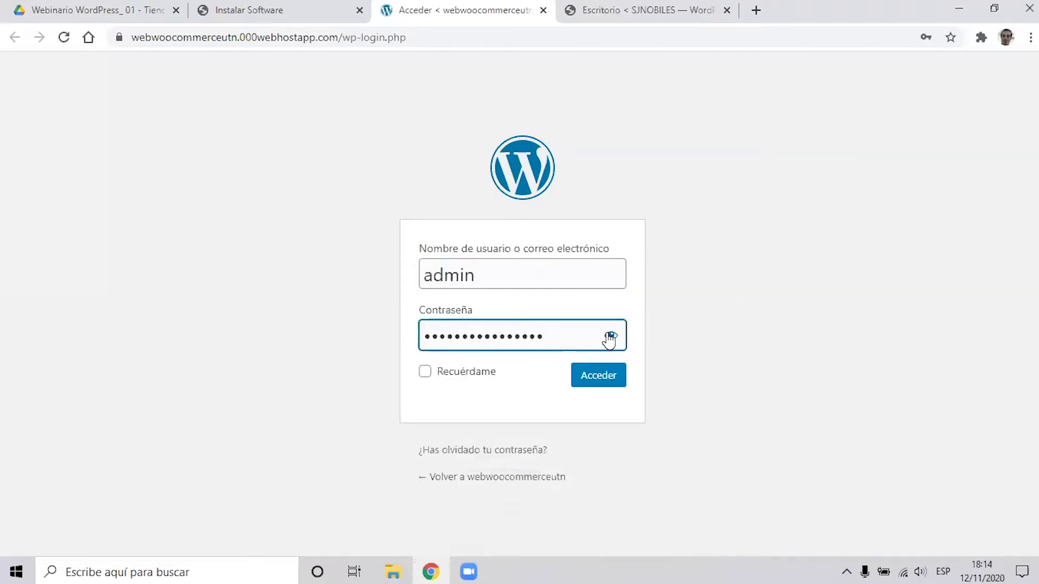
left_click(609, 335)
left_click(606, 337)
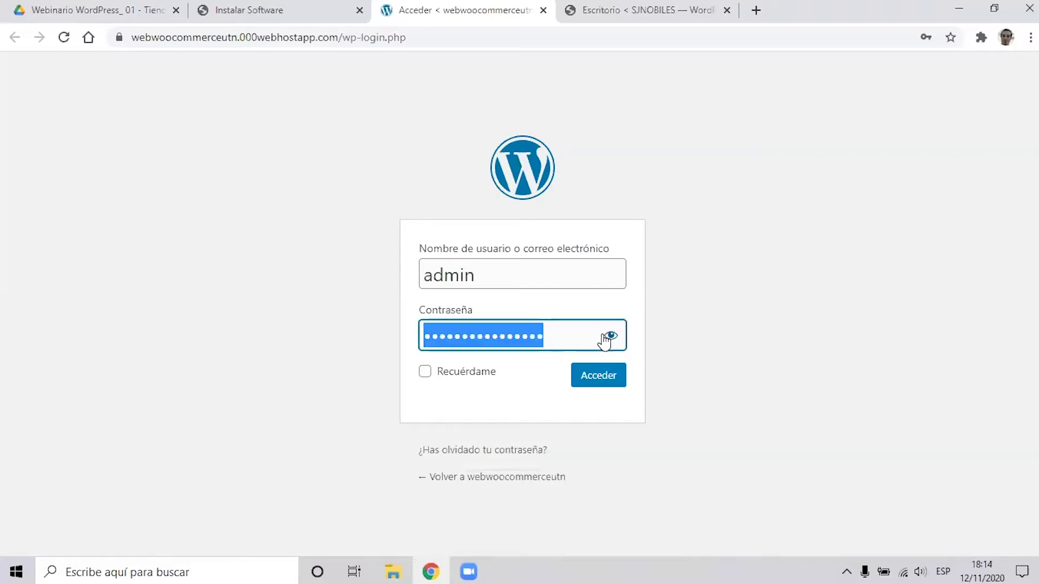
left_click(426, 373)
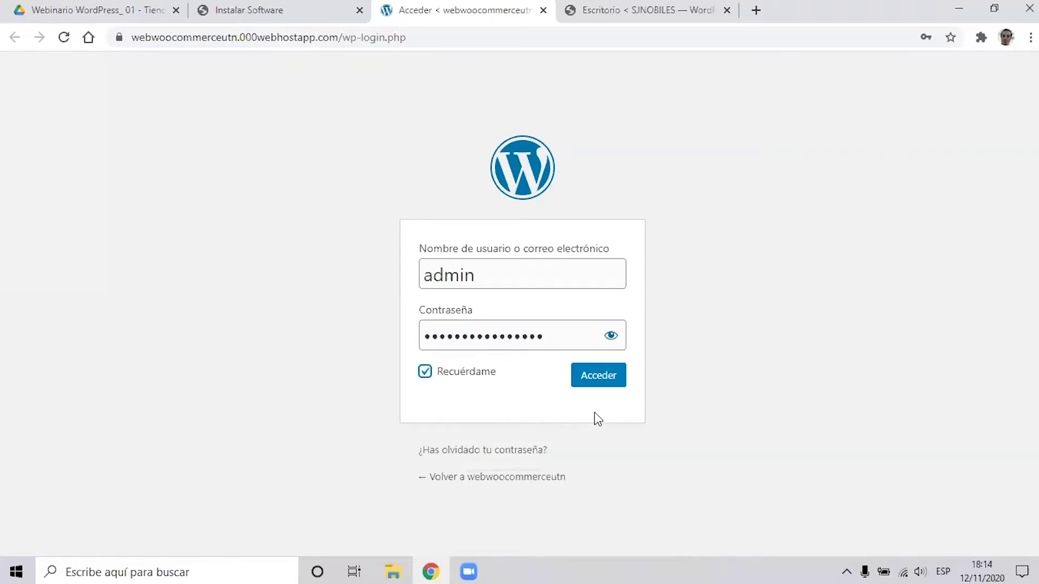
left_click(595, 380)
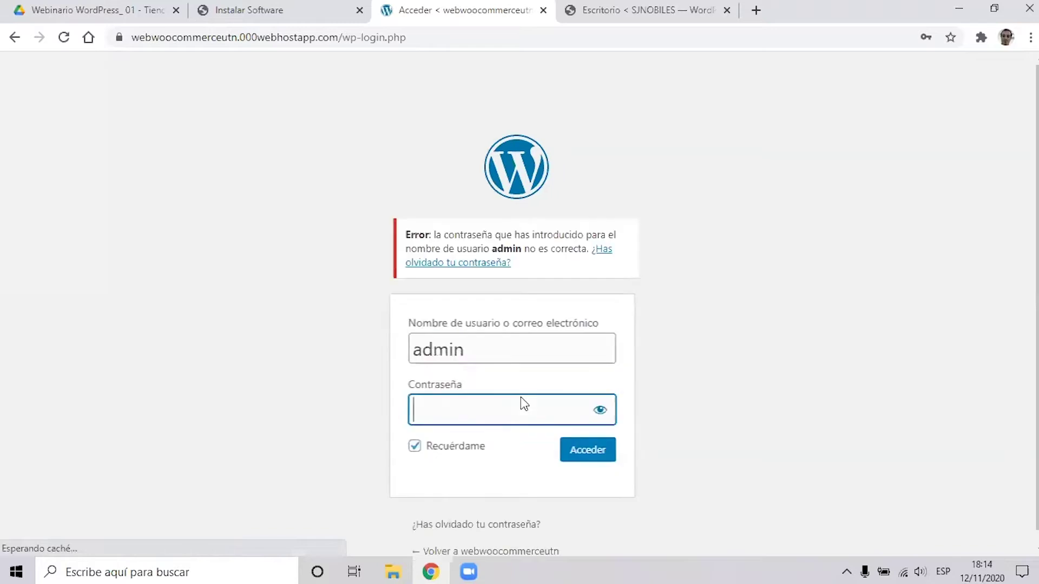
Request a password-reset e-mail using the account's e-mail address, then open a blank tab.
left_click(332, 5)
left_click(397, 5)
left_click(276, 9)
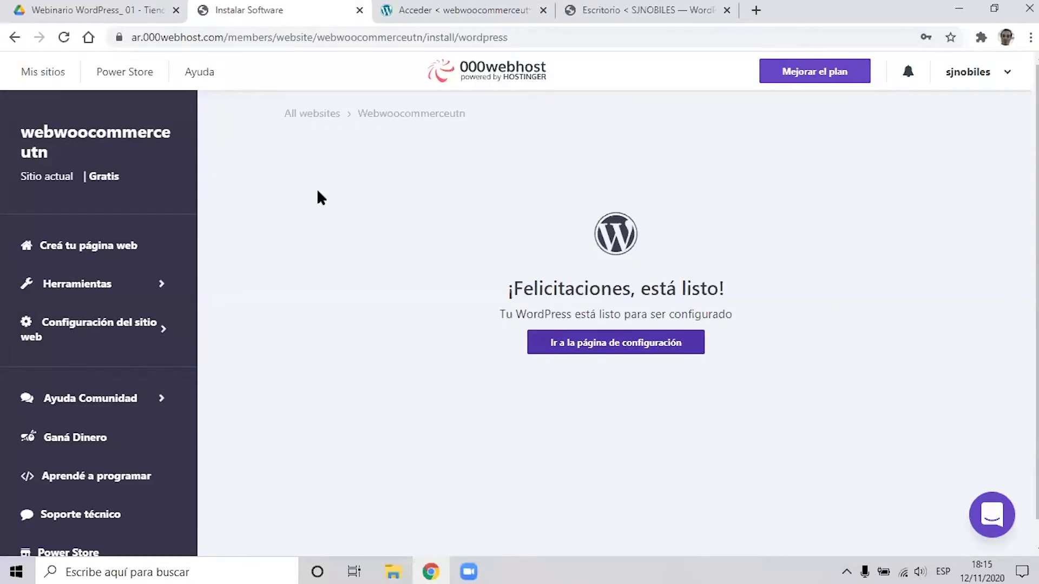
left_click(431, 8)
scroll(491, 358, "down", 1)
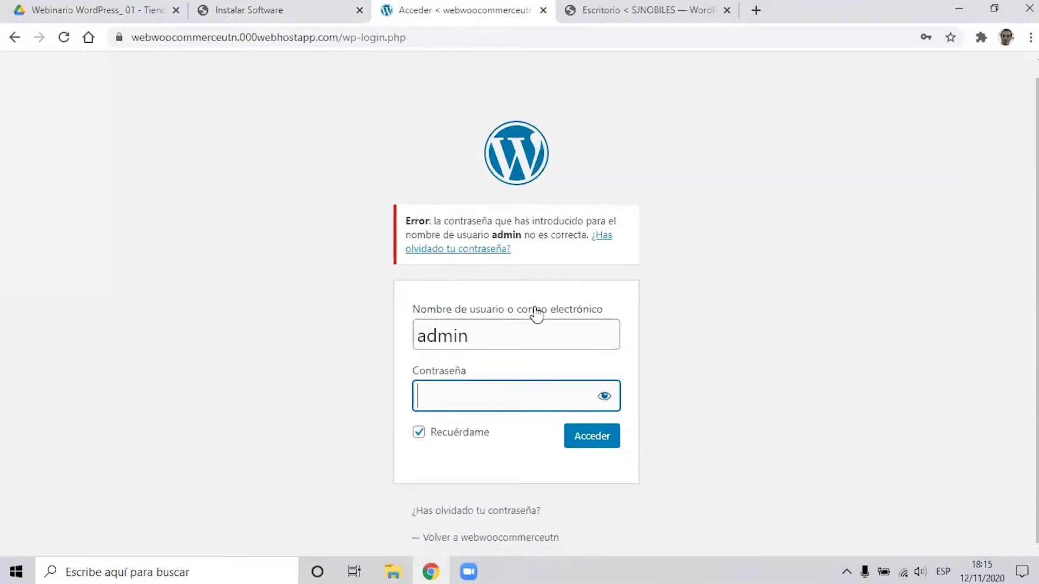
left_click(485, 249)
left_click(482, 359)
left_click(465, 402)
left_click(543, 414)
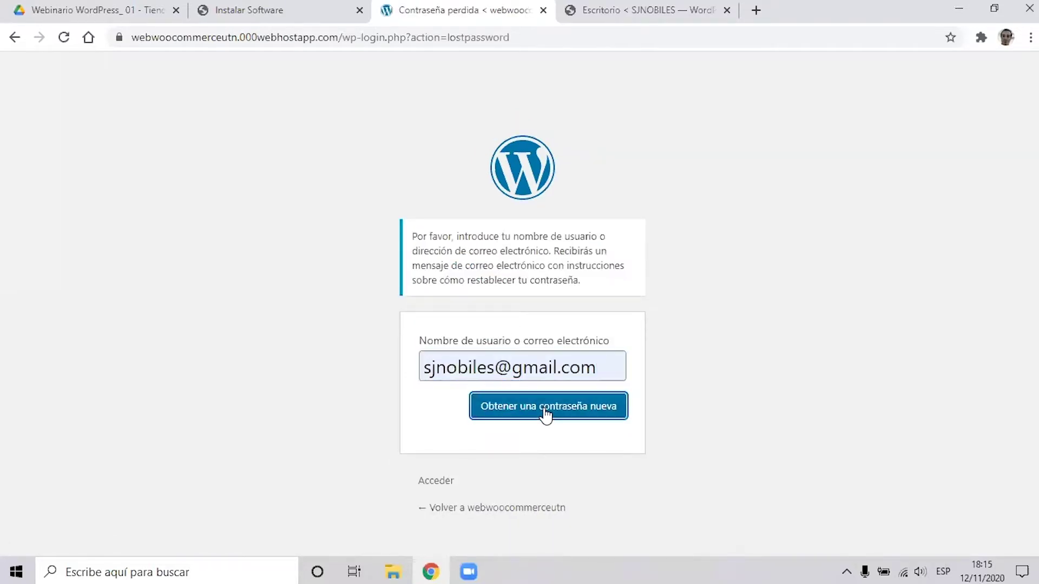
left_click(756, 11)
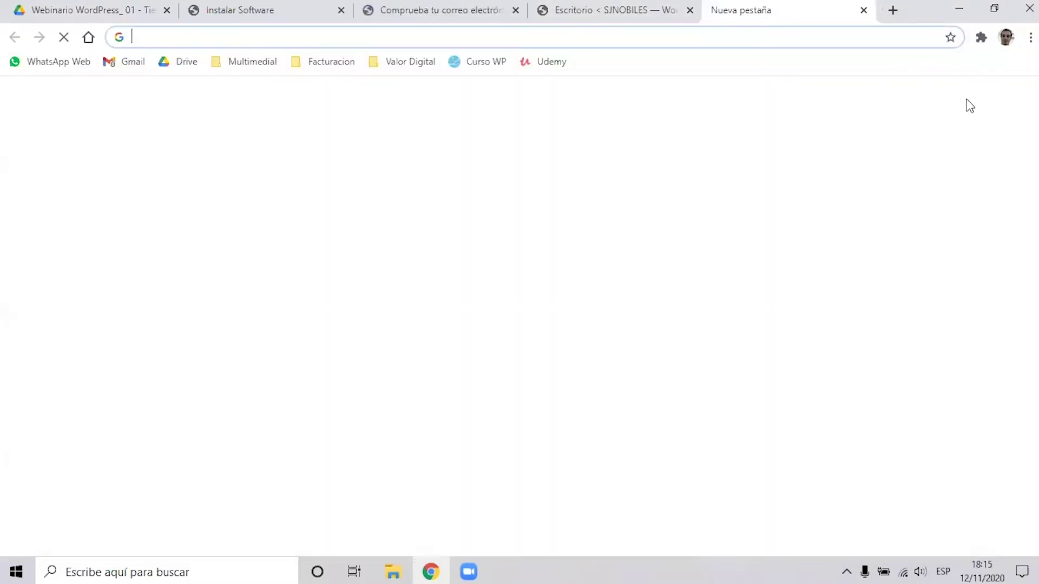
Open the 'Restablecer la contraseña' e-mail in Gmail and follow its reset link.
left_click(1010, 103)
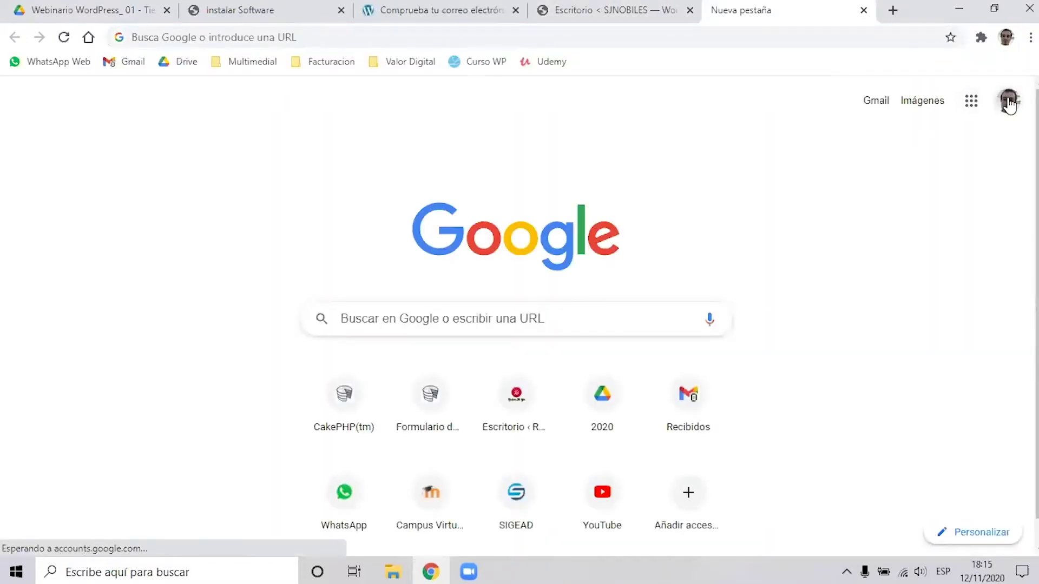
left_click(1009, 102)
left_click(872, 103)
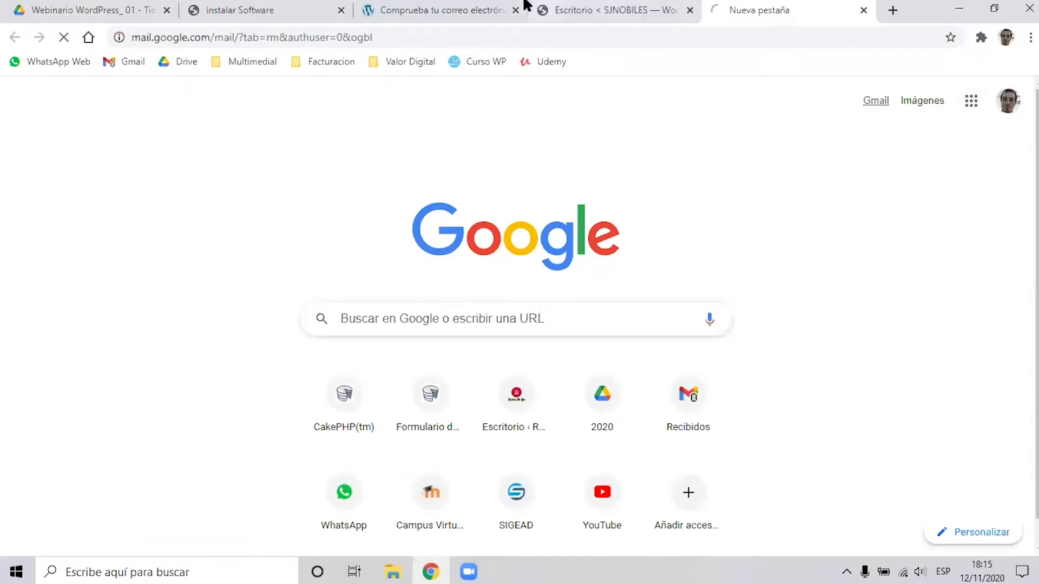
left_click(425, 10)
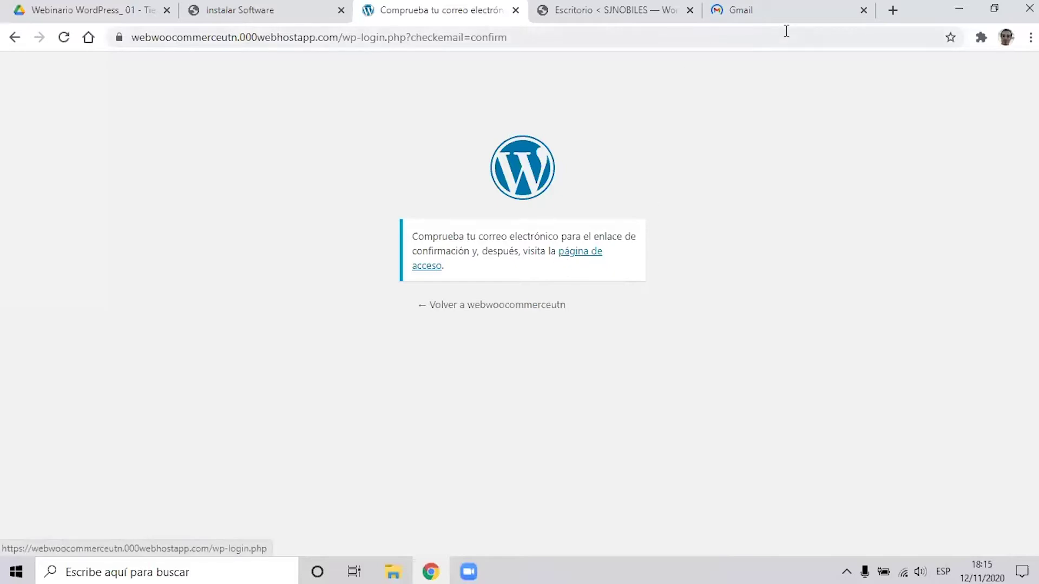
left_click(788, 9)
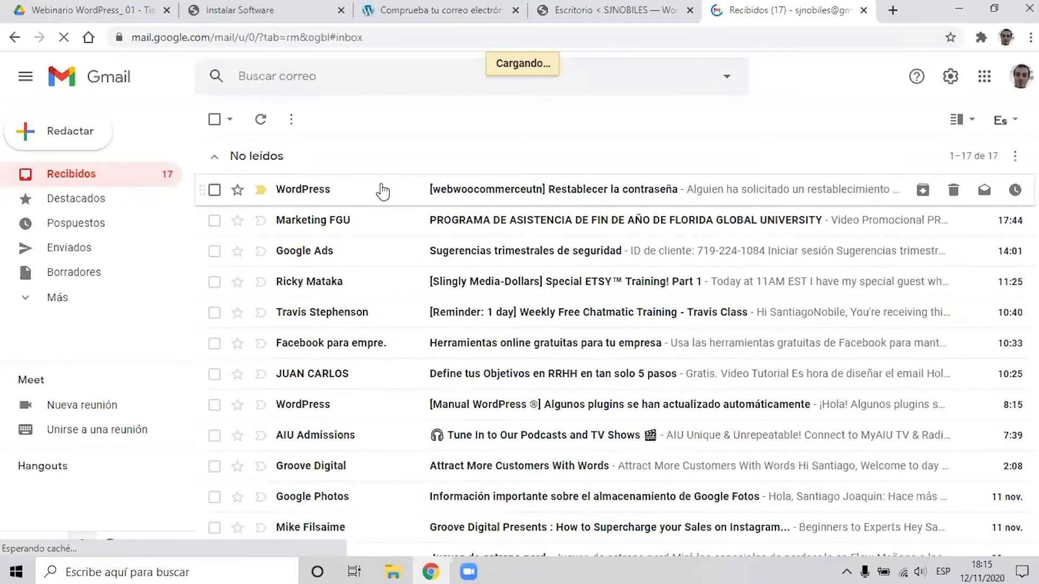
left_click(449, 190)
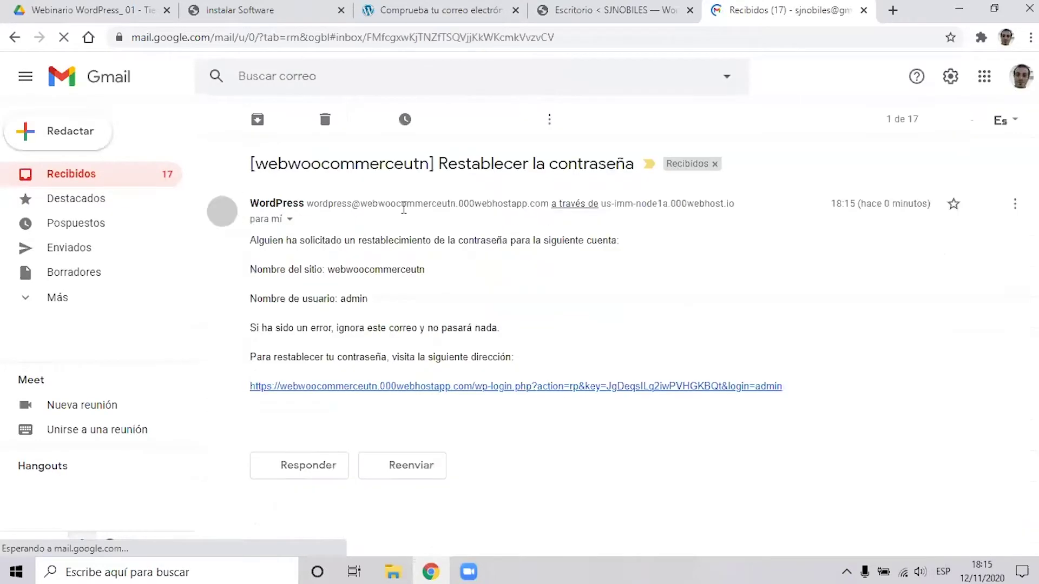
left_click(372, 387)
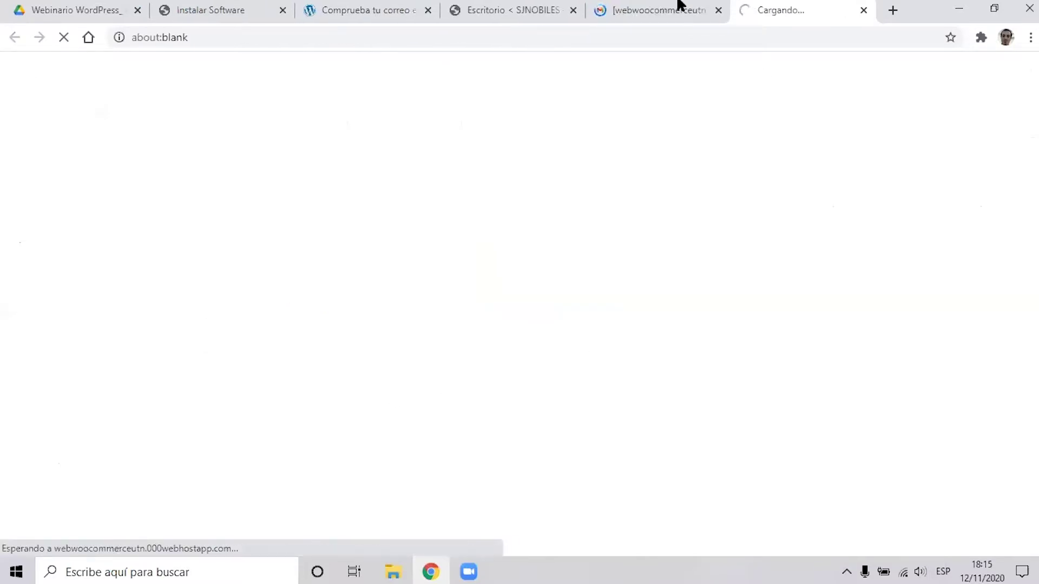
left_click(678, 4)
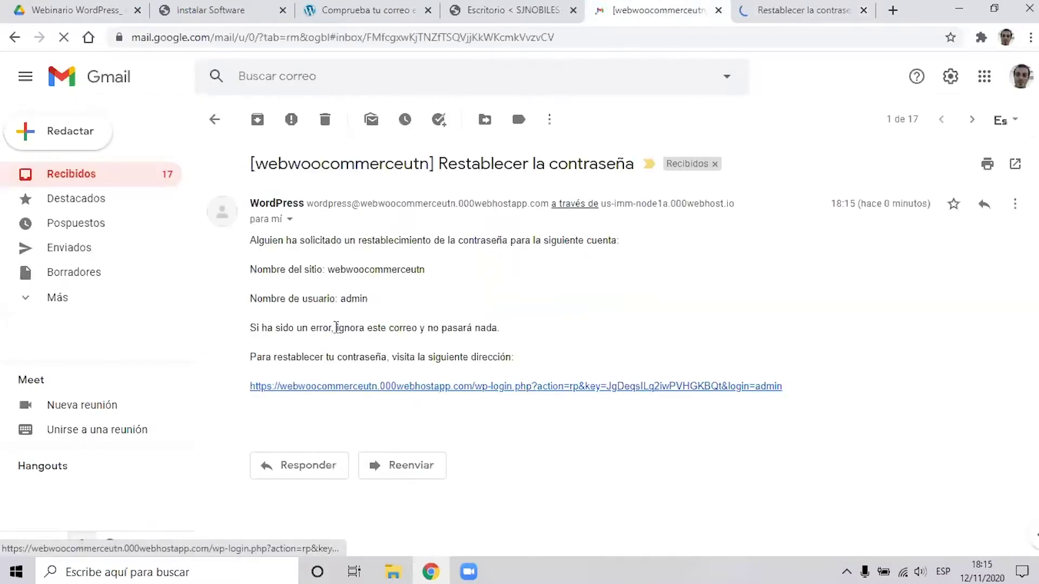
Replace the suggested password with your own new password and confirm the reset.
left_click(779, 11)
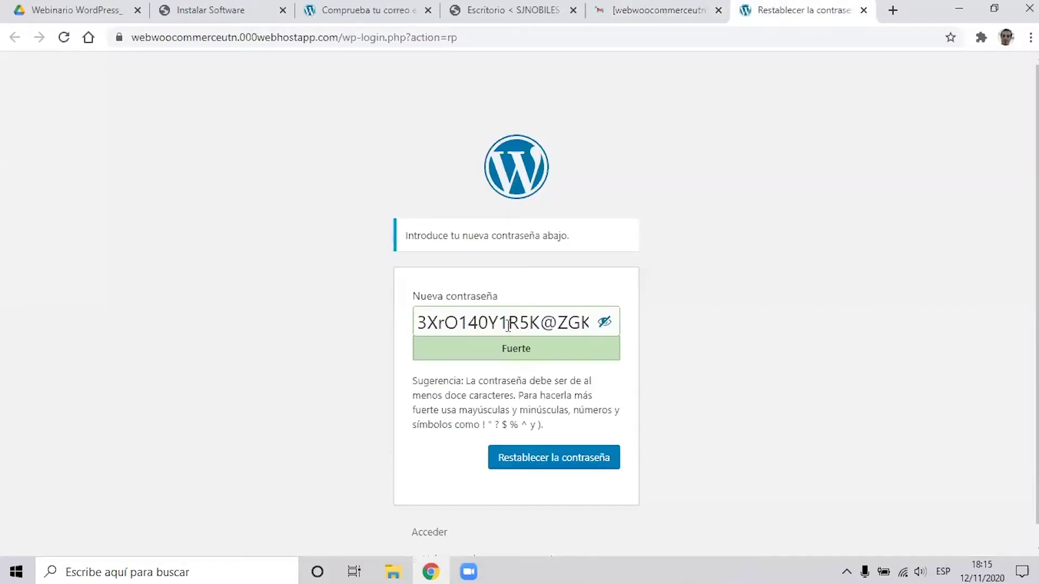
left_click(509, 324)
key("ctrl+a")
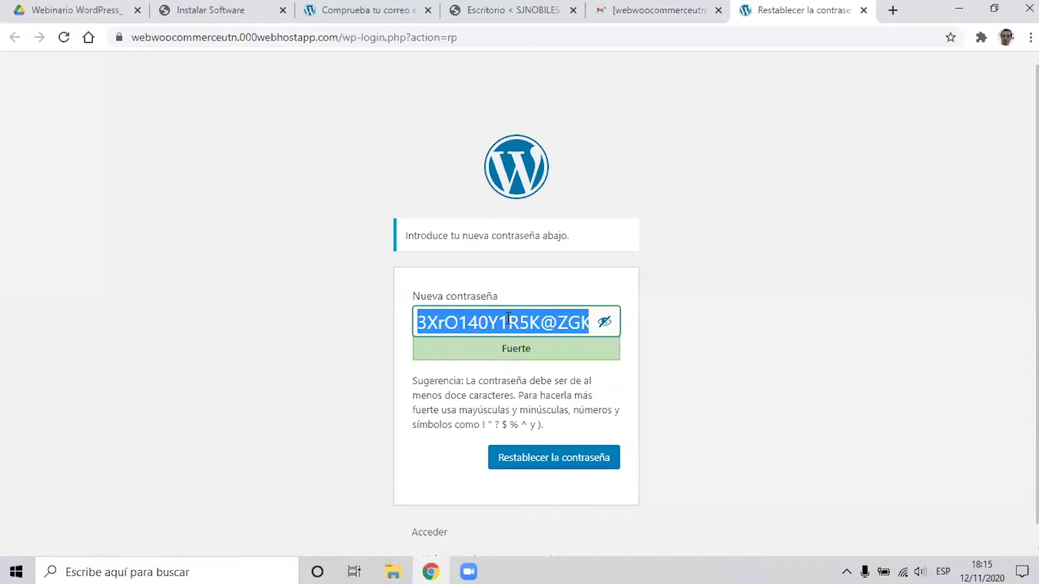
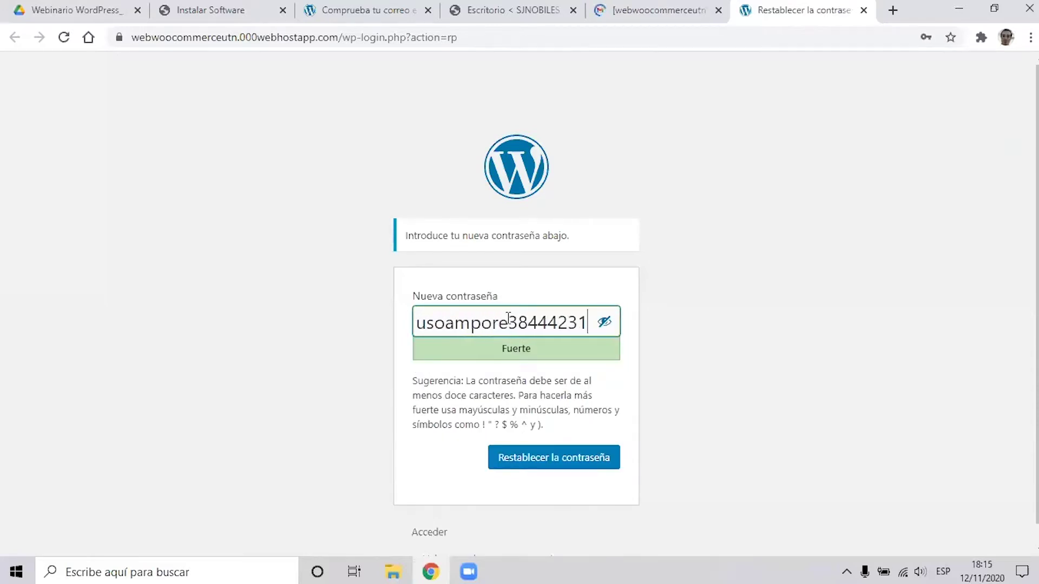
key("Return")
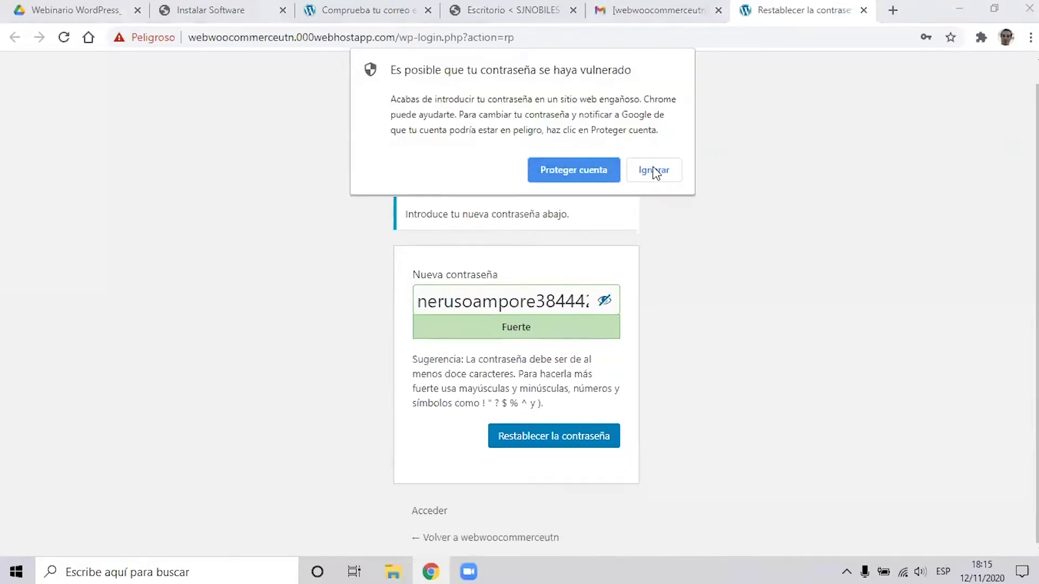
left_click(653, 171)
left_click(550, 447)
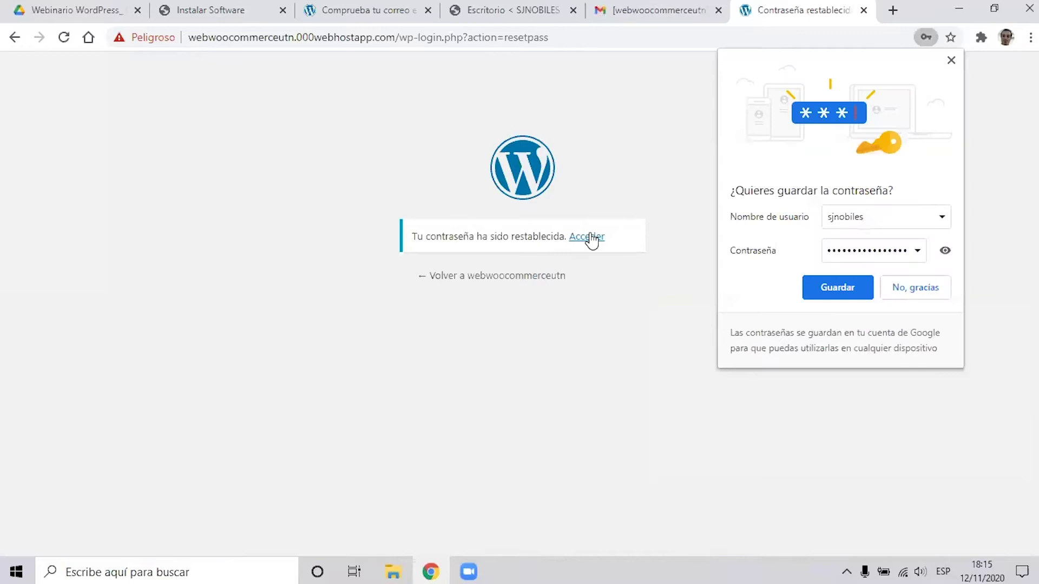
left_click(588, 237)
Decline the browser's save-password offer and log in as admin with the new password.
left_click(952, 60)
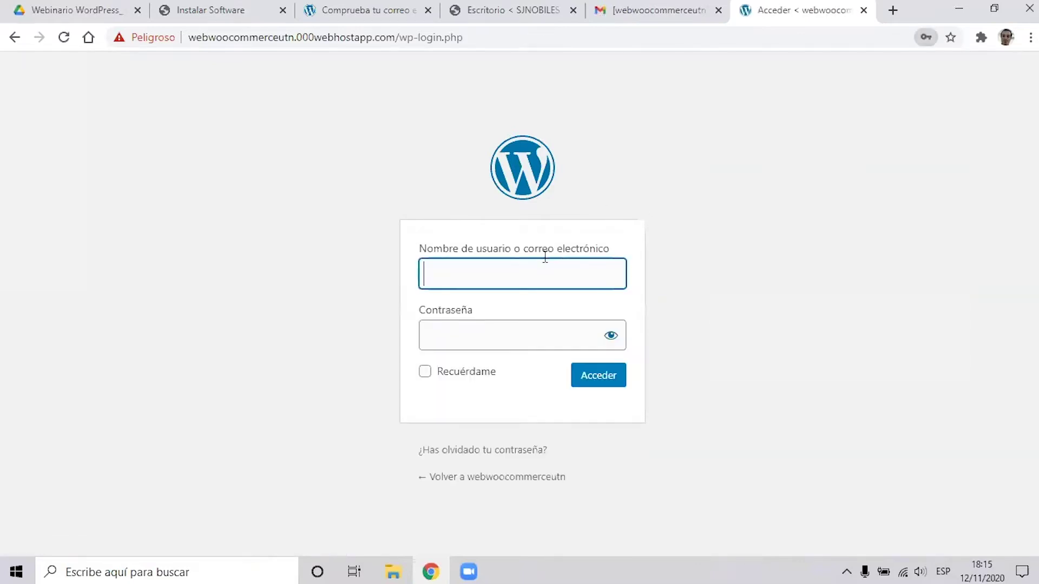
left_click(516, 277)
type("admin")
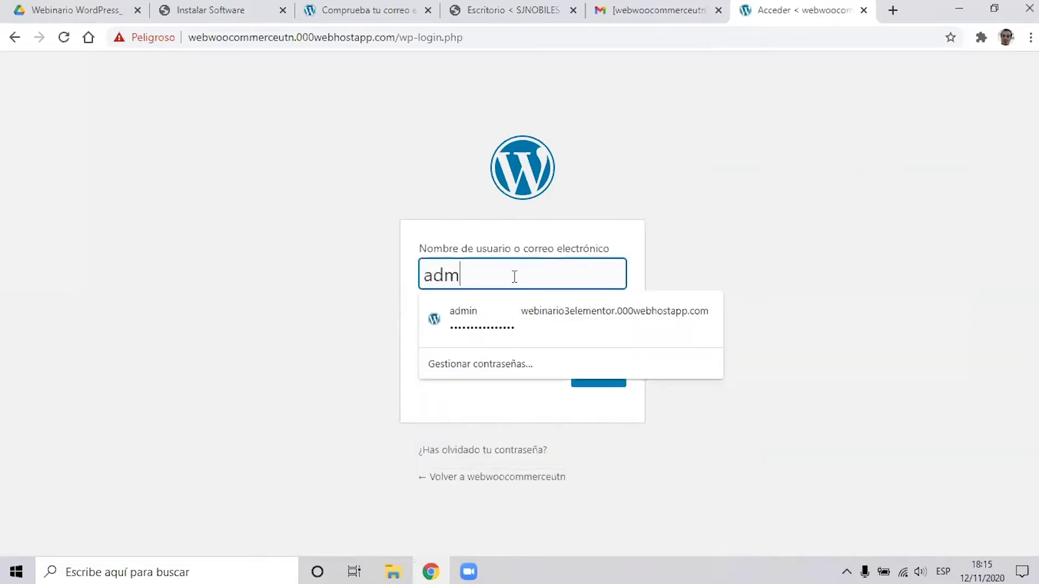
left_click(271, 347)
left_click(443, 324)
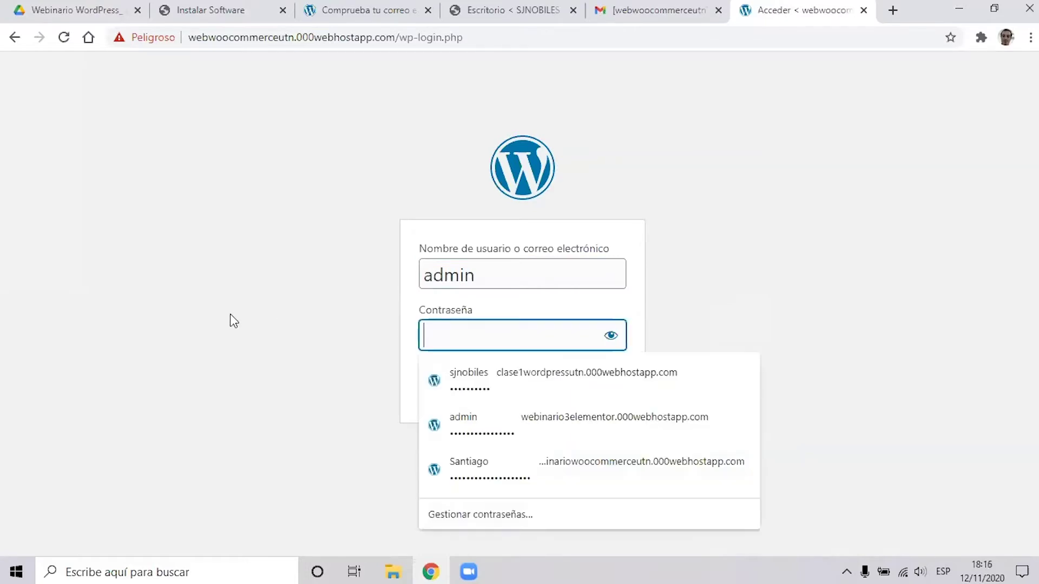
type("*****")
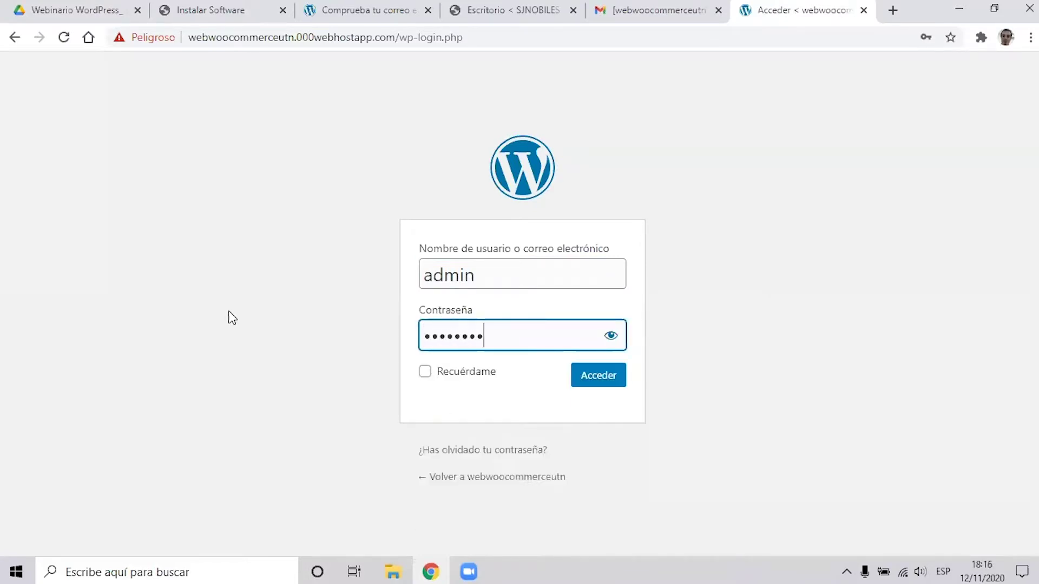
key("BackSpace")
key("BackSpace")
key("BackSpace")
key("BackSpace")
key("BackSpace")
key("BackSpace")
key("BackSpace")
type("*")
left_click(614, 385)
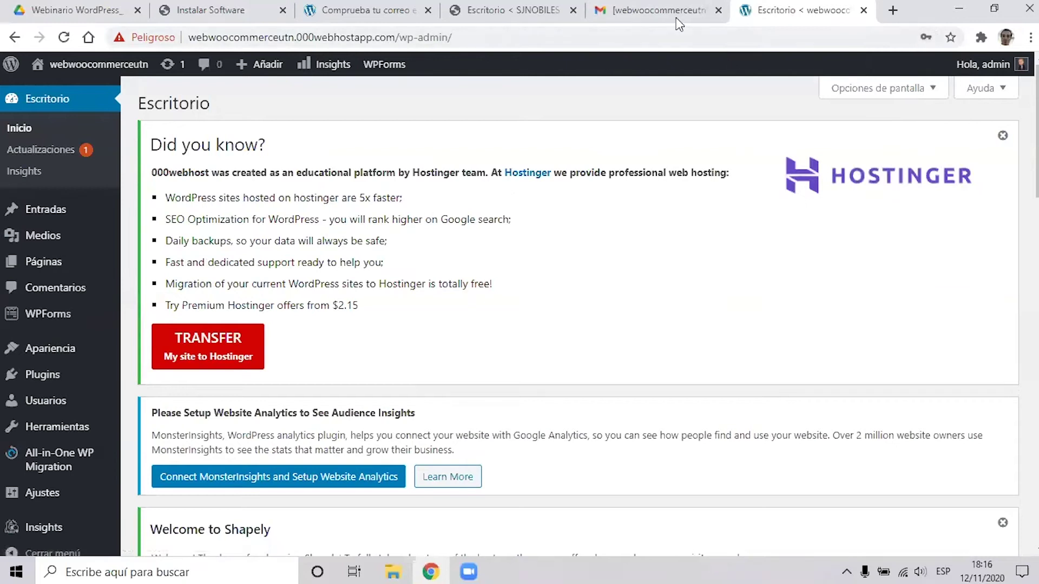
Close the Gmail and Comprueba tu correo tabs and move the dashboard tab one place left.
left_click(647, 14)
left_click(718, 9)
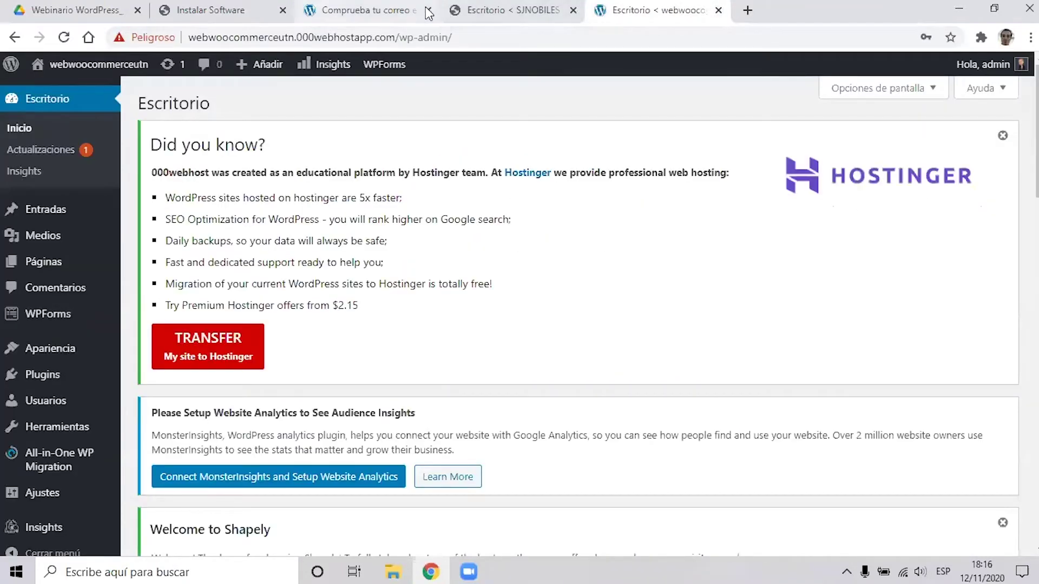
left_click(423, 11)
left_click(427, 10)
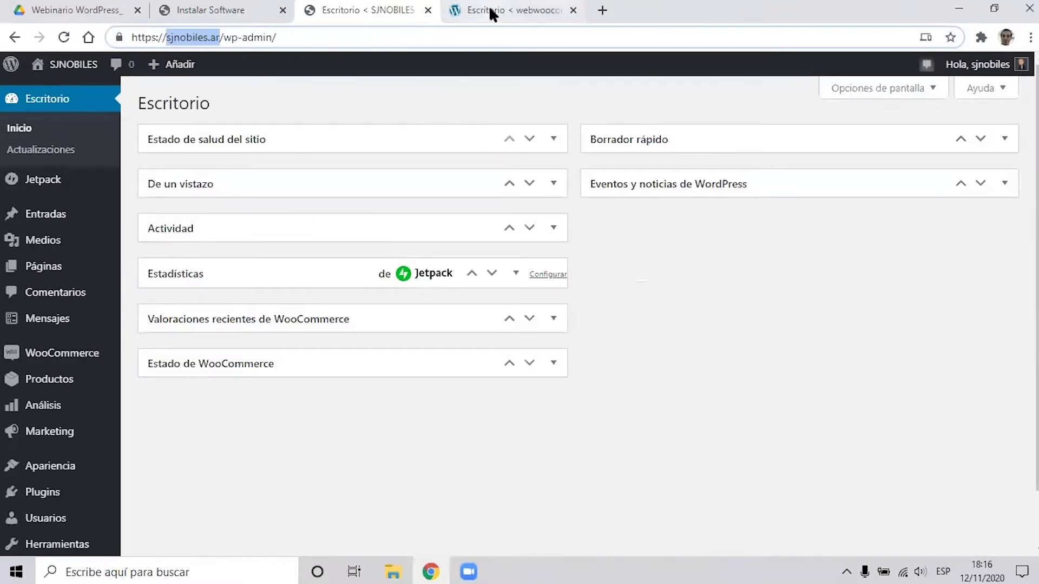
left_click(502, 11)
left_click_drag(382, 12, 337, 48)
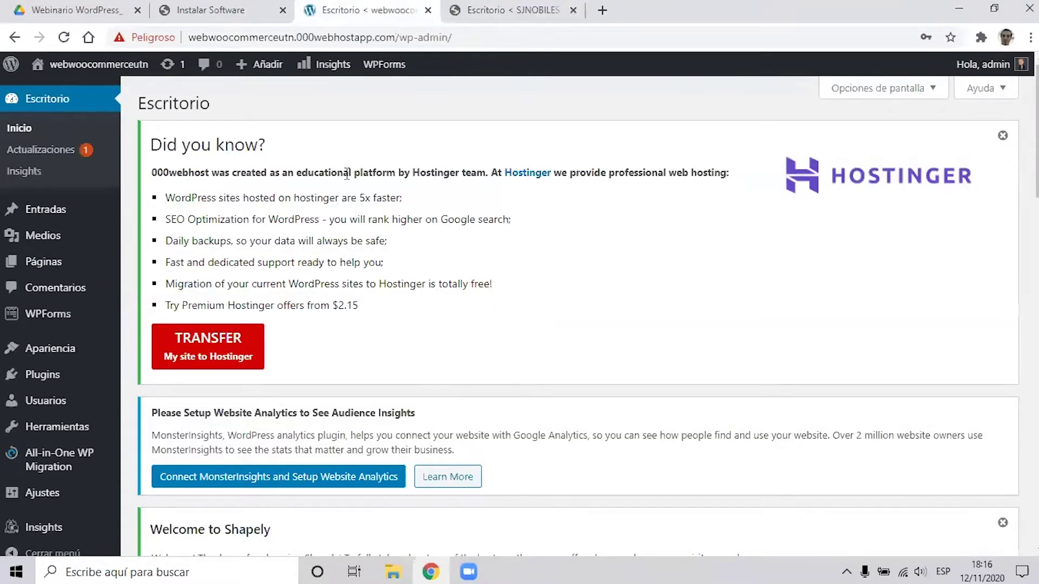
Dismiss the Hostinger 'Did you know?' notice and scroll down the dashboard.
left_click(1003, 135)
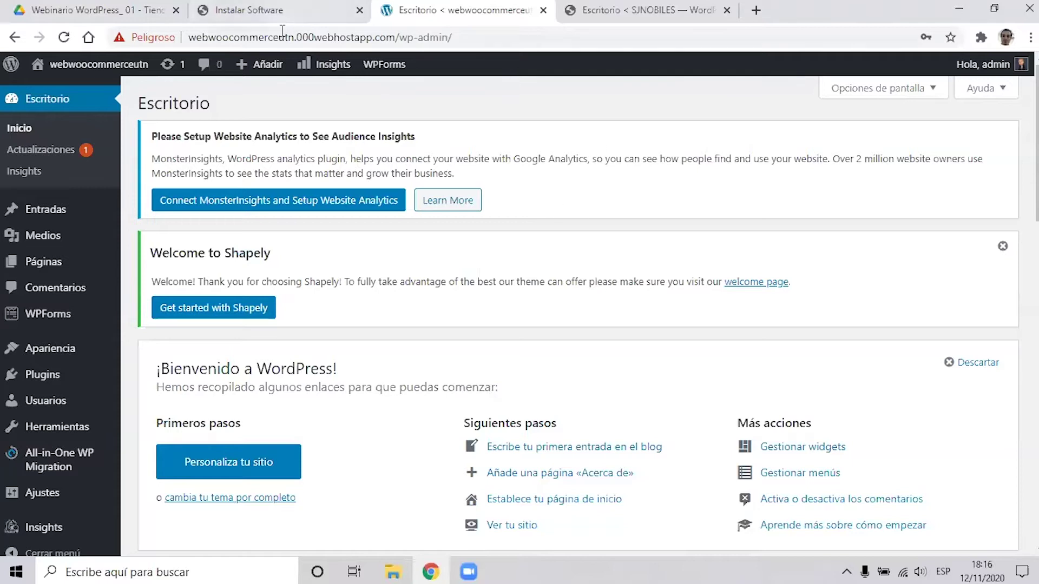
left_click_drag(190, 38, 539, 40)
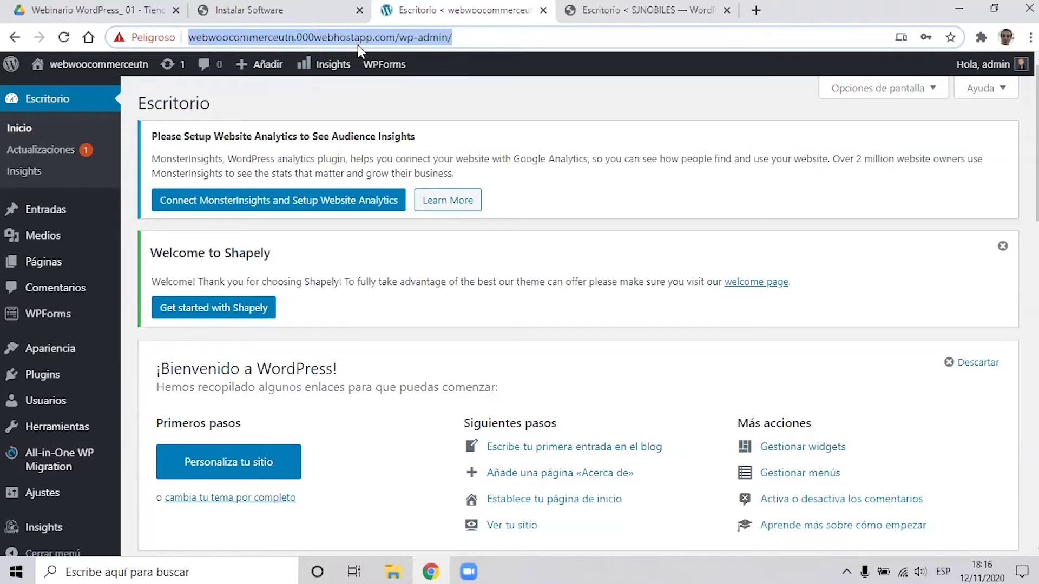
left_click(244, 110)
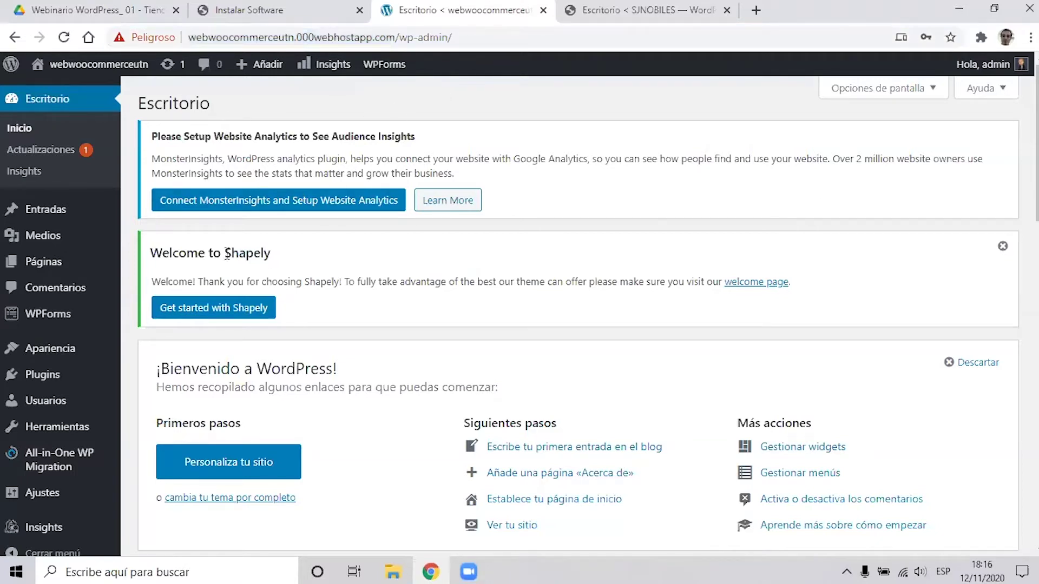
scroll(127, 262, "down", 1)
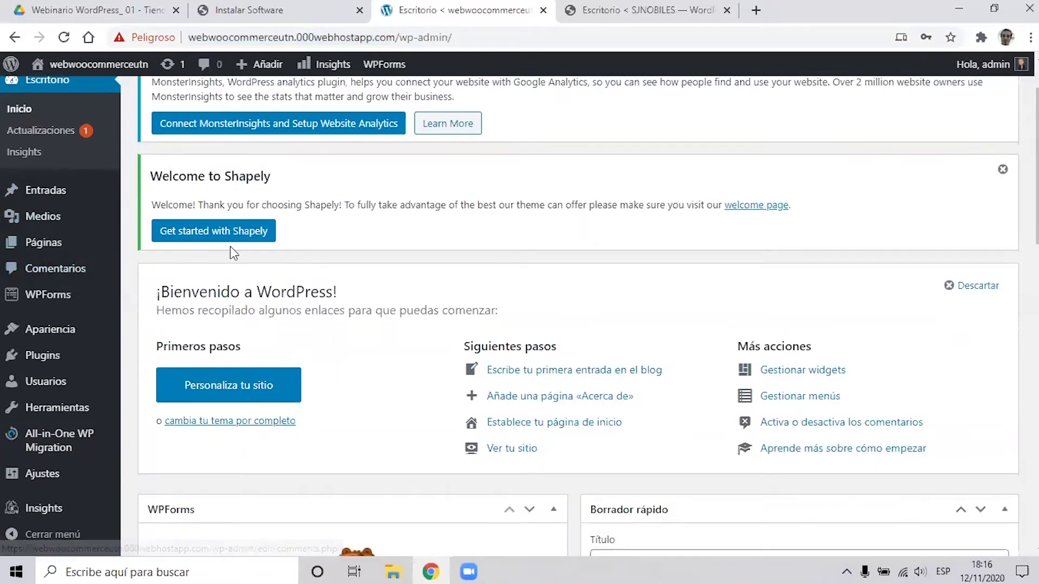
scroll(100, 313, "down", 1)
mouse_move(37, 362)
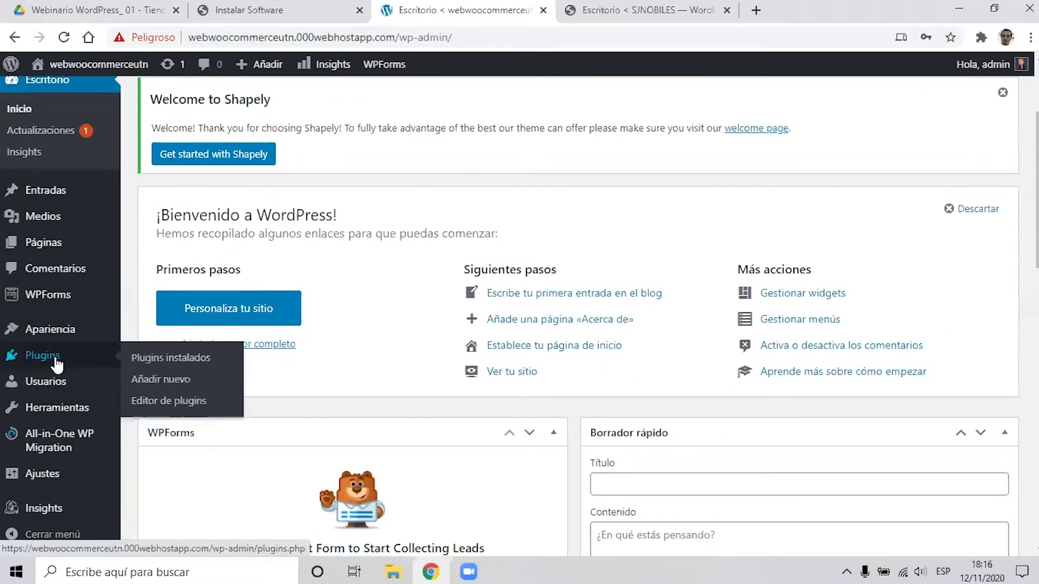
Open Plugins and scroll through the six installed plugins, including All-in-One WP Migration and WPForms Lite.
left_click(56, 362)
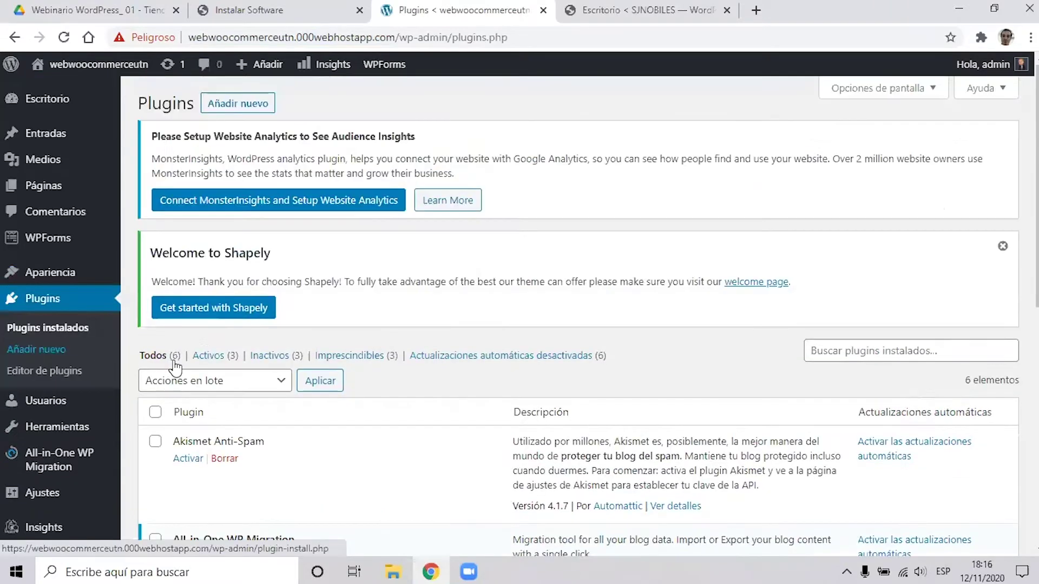
scroll(368, 292, "down", 1)
scroll(372, 295, "down", 6)
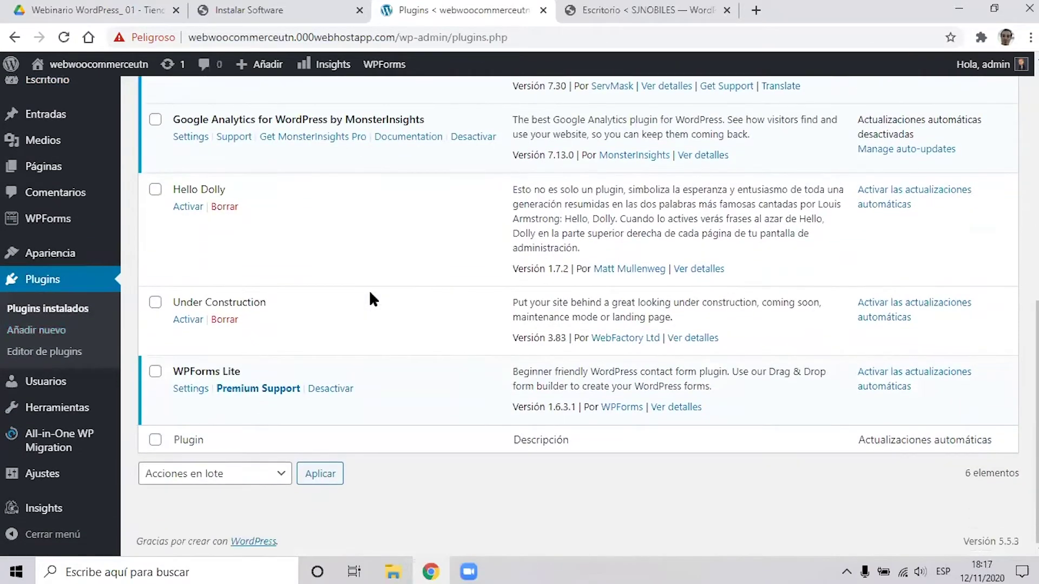
scroll(369, 300, "up", 4)
scroll(371, 299, "up", 3)
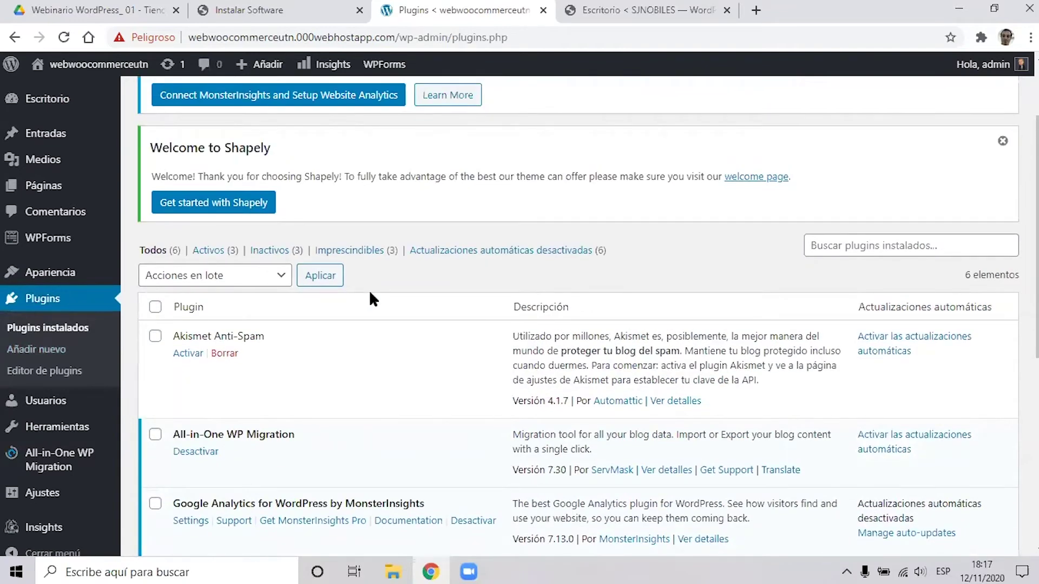
scroll(242, 250, "down", 3)
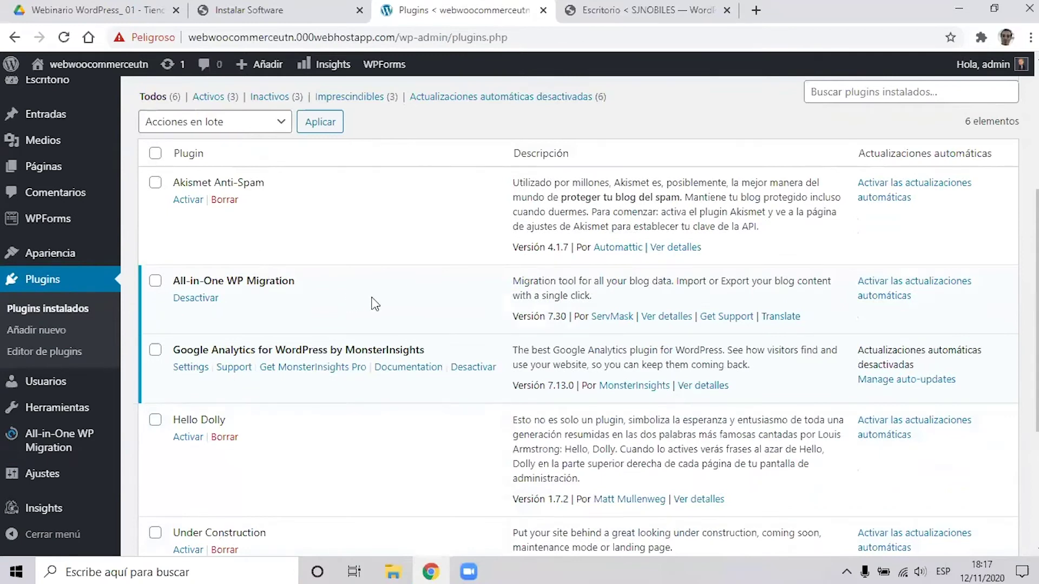
scroll(374, 303, "up", 5)
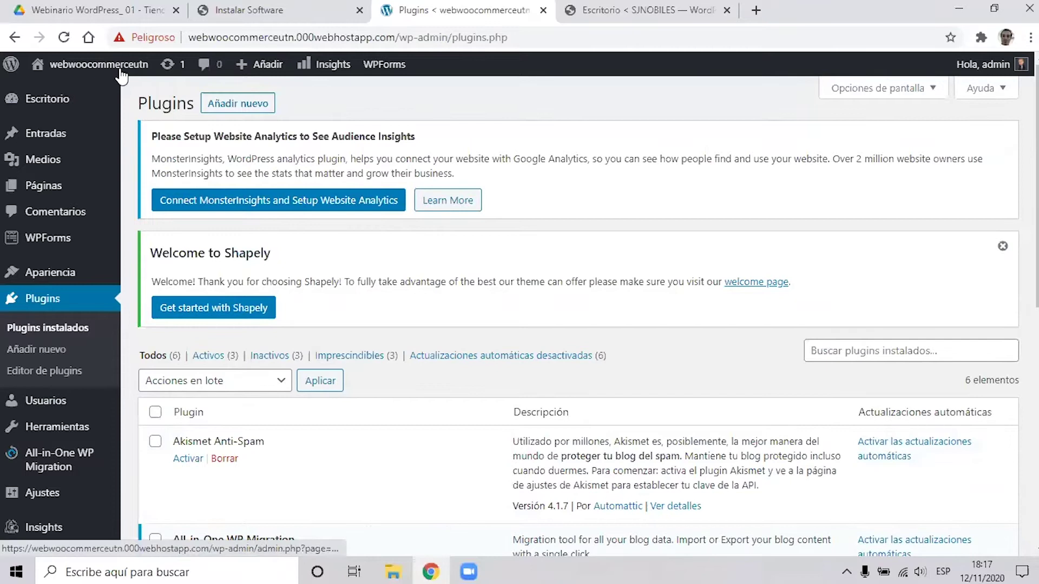
Open Visitar el sitio in a new tab, browse the ¡Hola, mundo! blog, then return to Plugins.
mouse_move(106, 66)
right_click(83, 90)
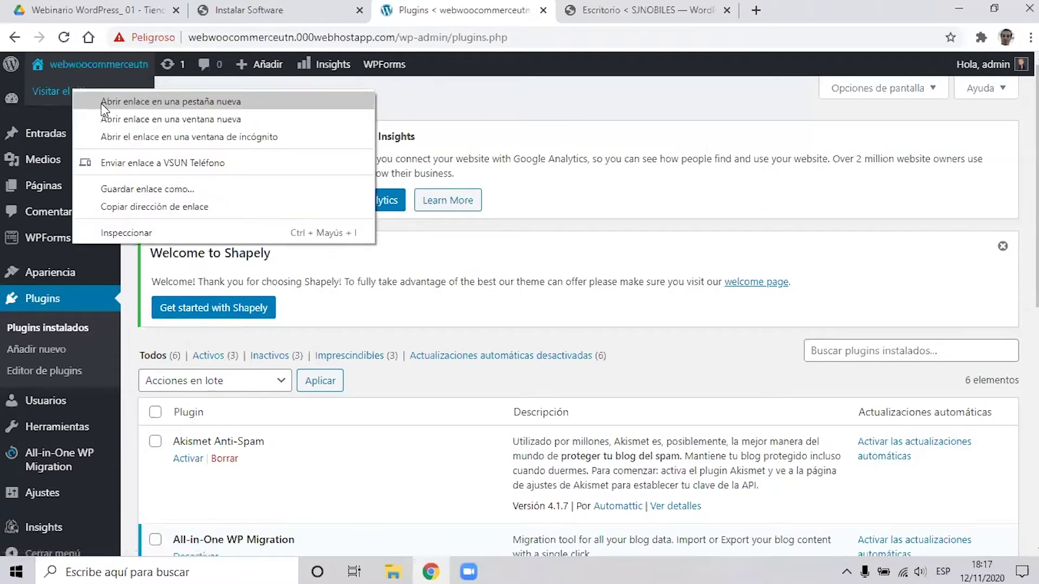
left_click(102, 102)
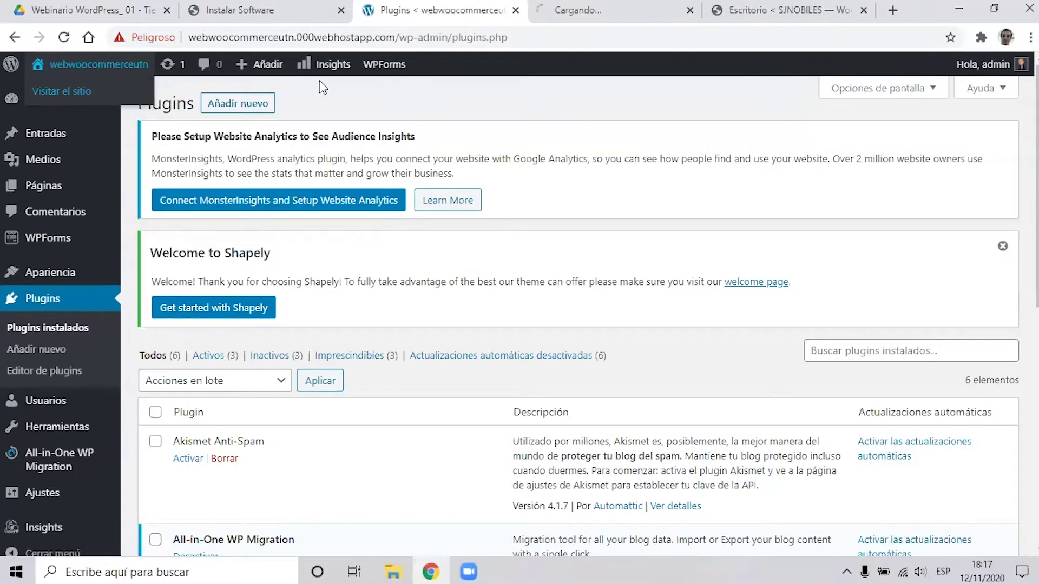
left_click(604, 11)
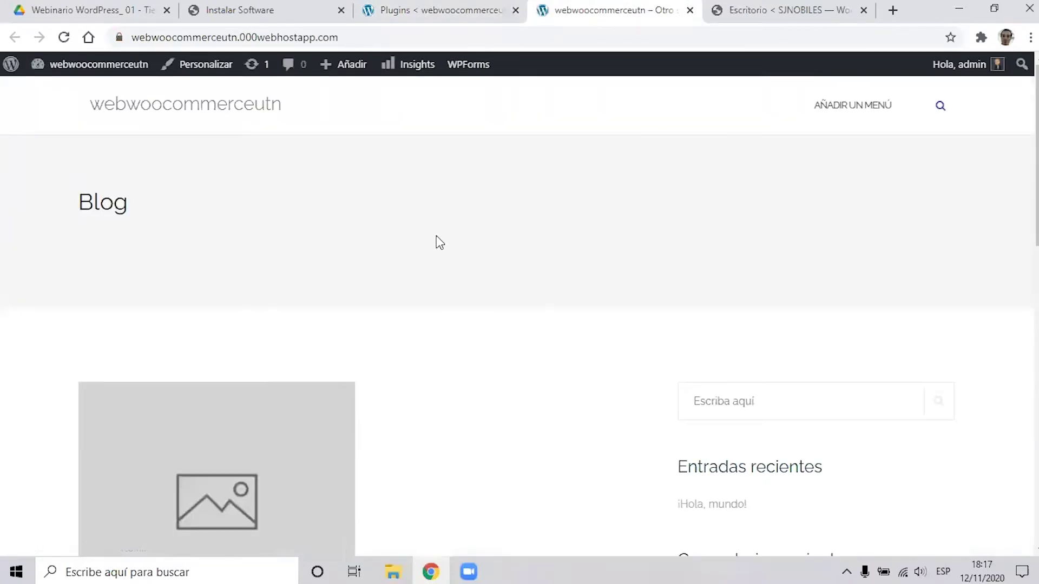
scroll(436, 236, "down", 15)
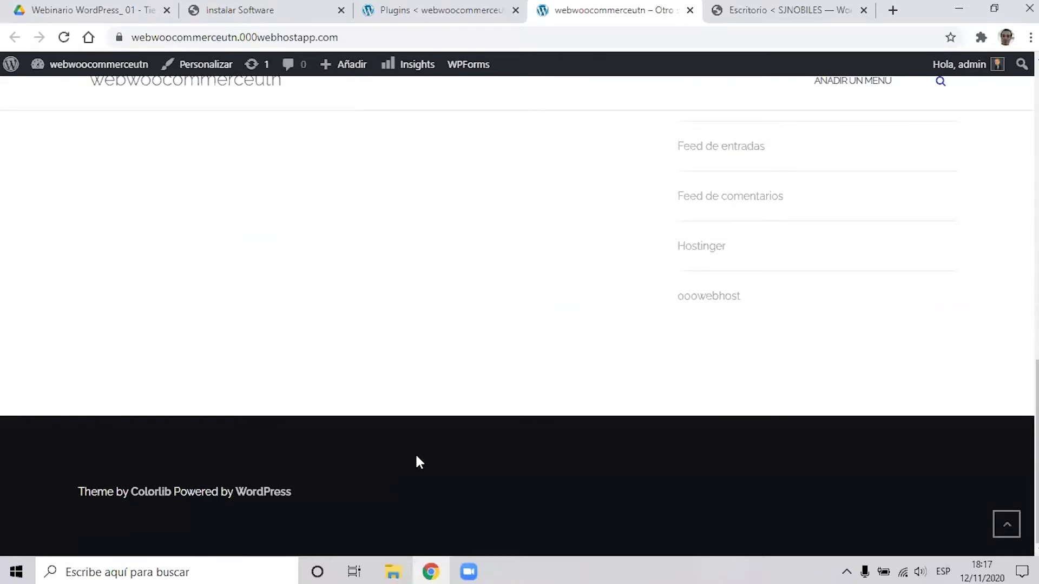
scroll(465, 364, "up", 9)
scroll(464, 367, "up", 2)
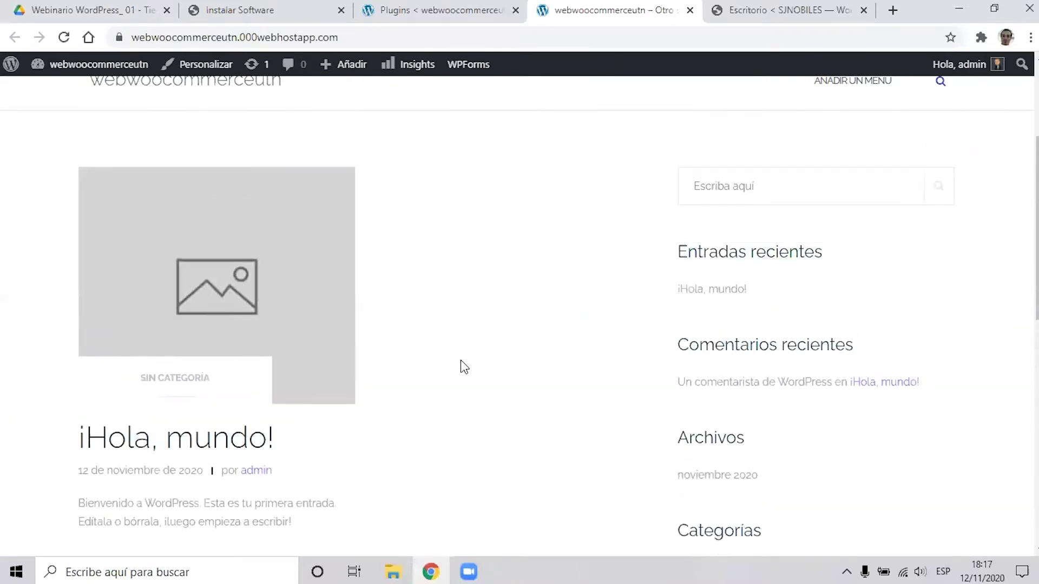
scroll(462, 316, "up", 4)
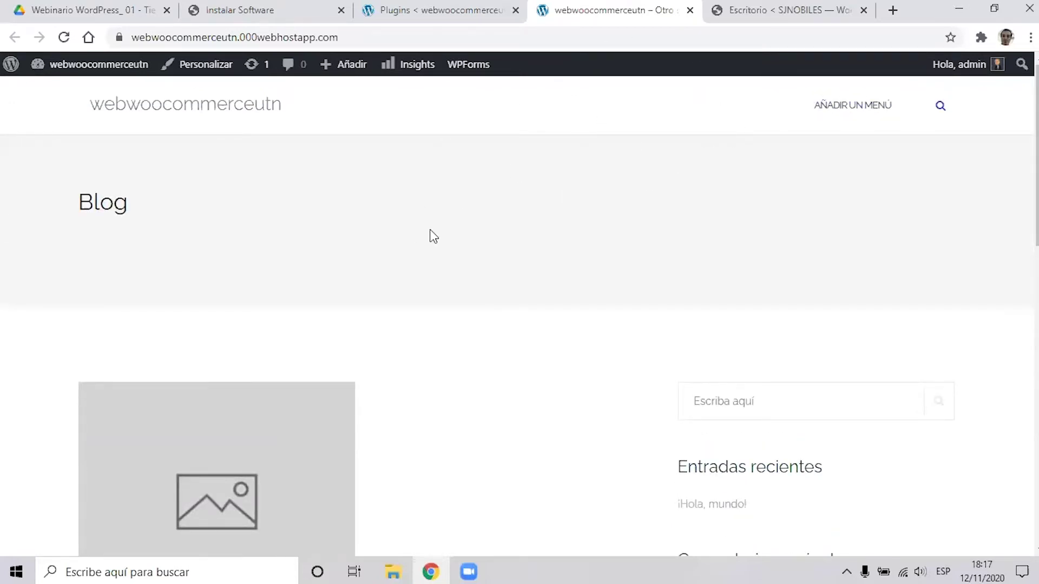
left_click(401, 9)
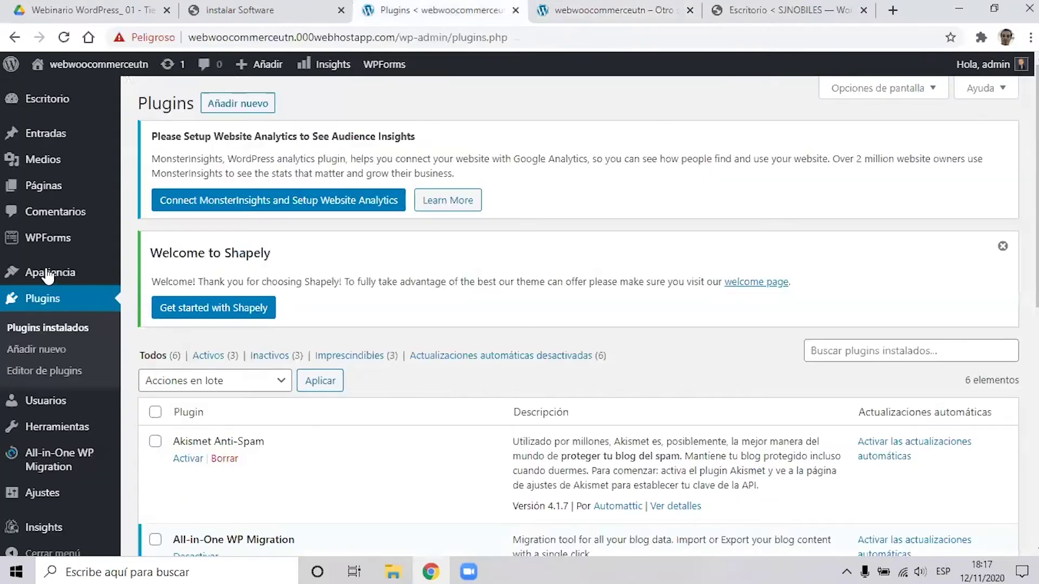
Open Páginas to list Página de ejemplo and the draft Política de privacidad, after glancing at the live site.
mouse_move(123, 269)
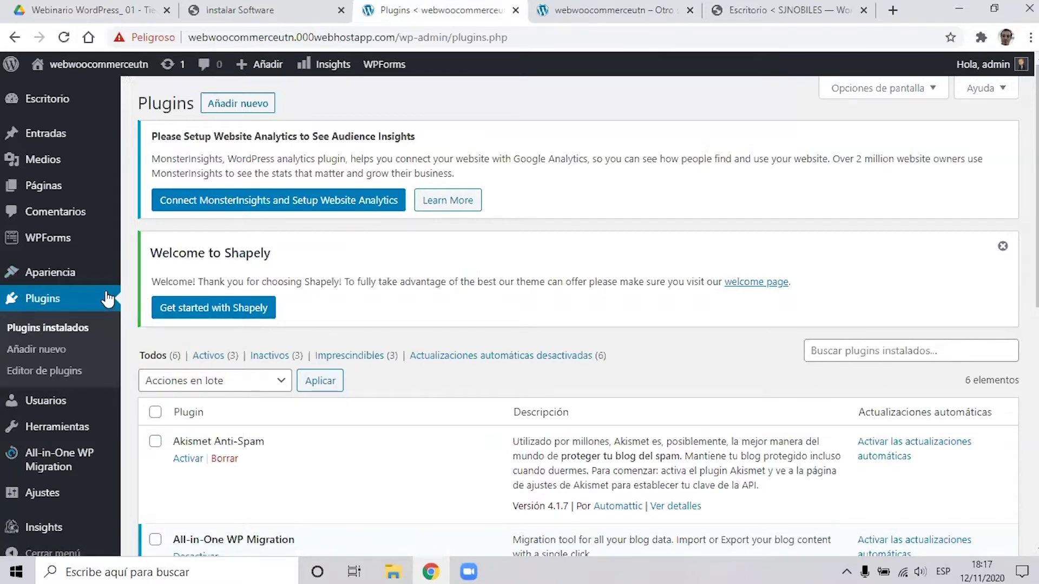
mouse_move(58, 189)
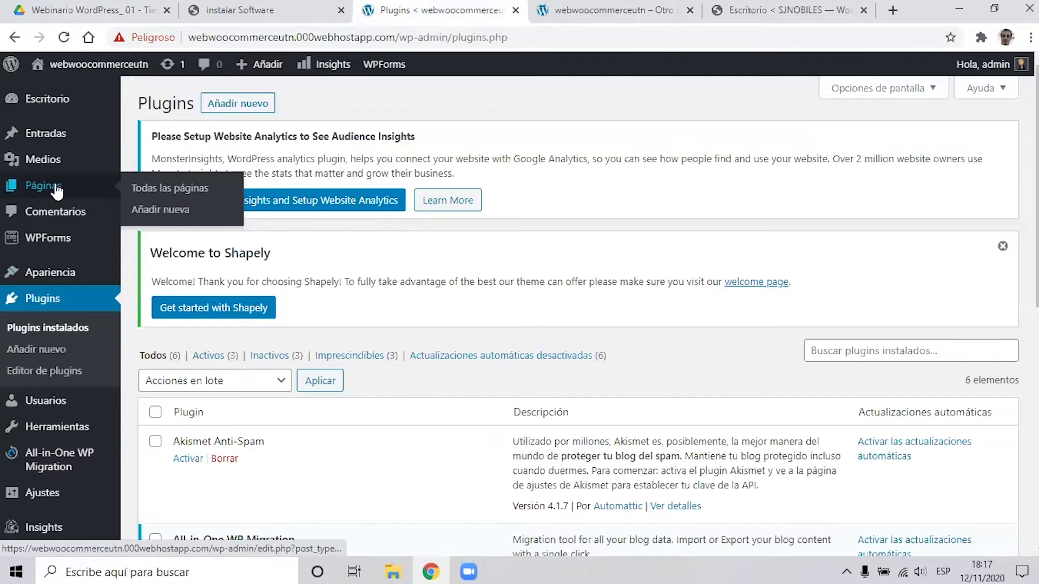
left_click(57, 190)
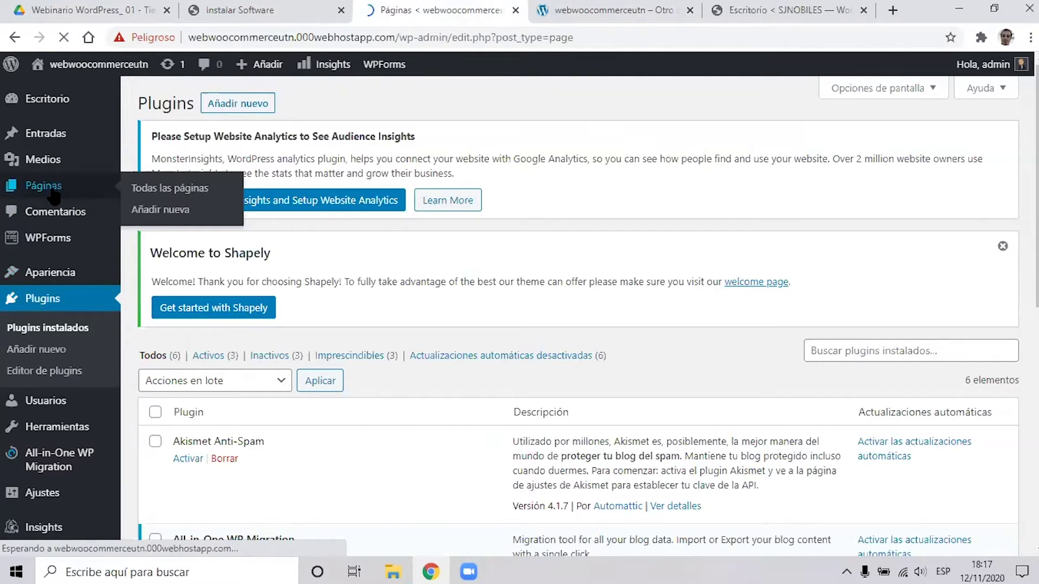
scroll(266, 303, "down", 2)
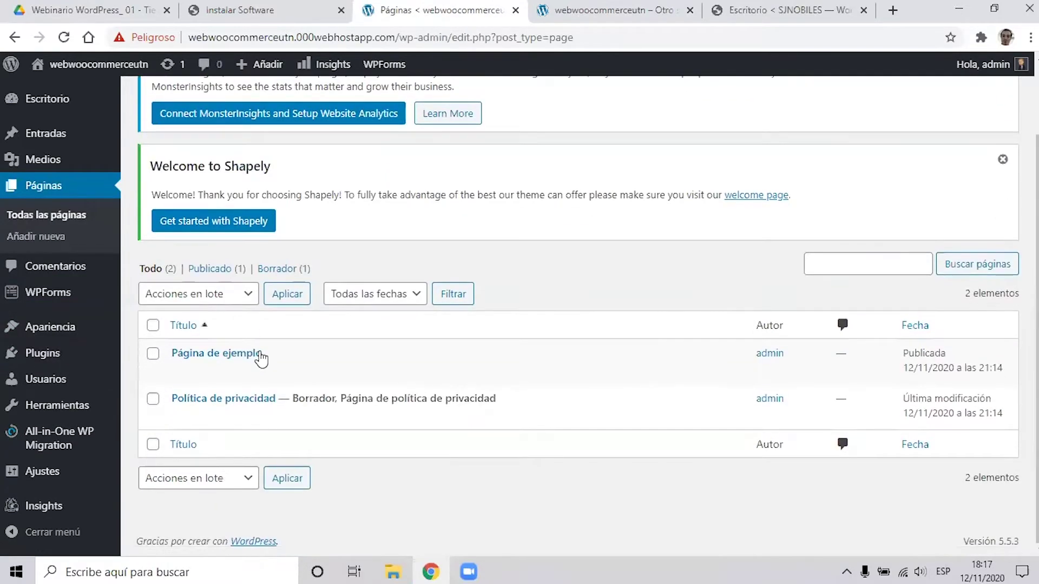
left_click(601, 11)
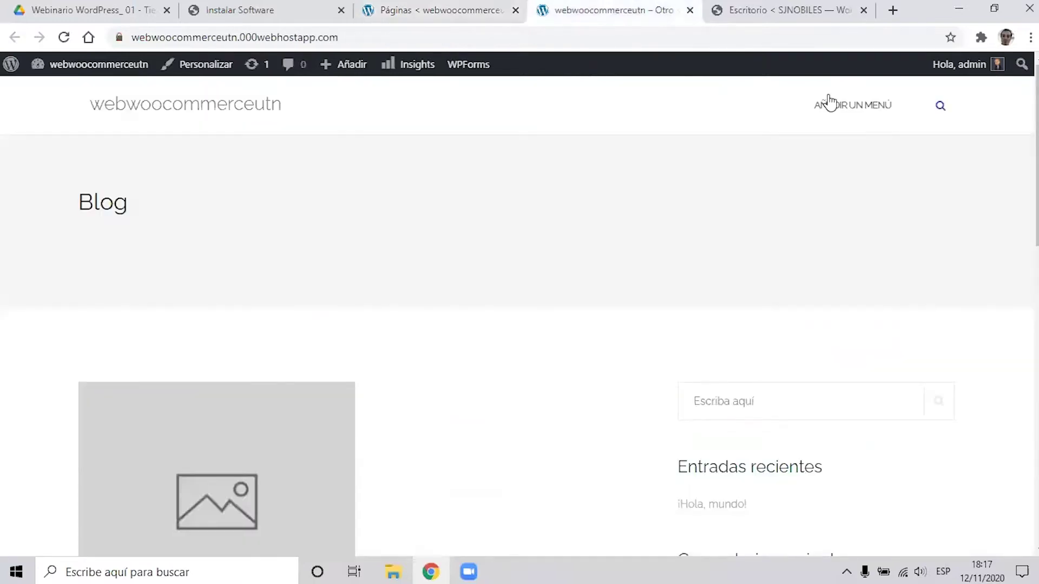
mouse_move(900, 112)
left_click(398, 7)
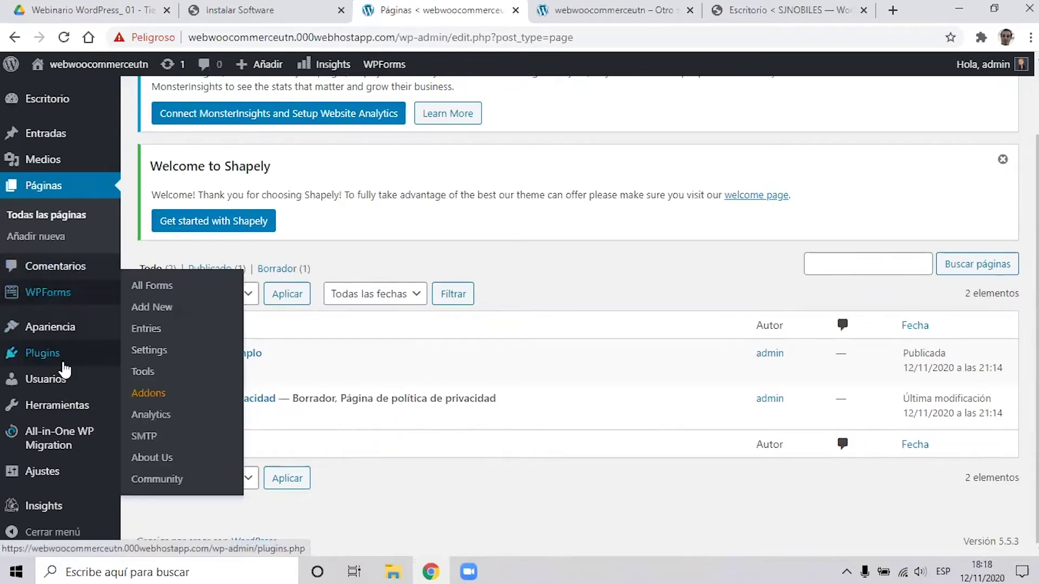
Select all six installed plugins and bulk-deactivate them with Desactivar.
mouse_move(58, 454)
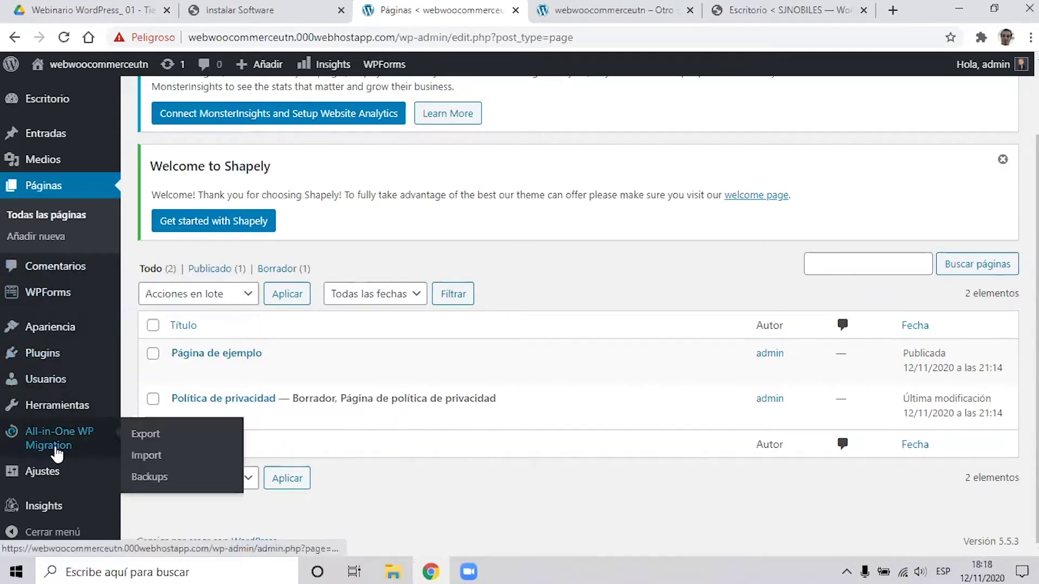
left_click(51, 358)
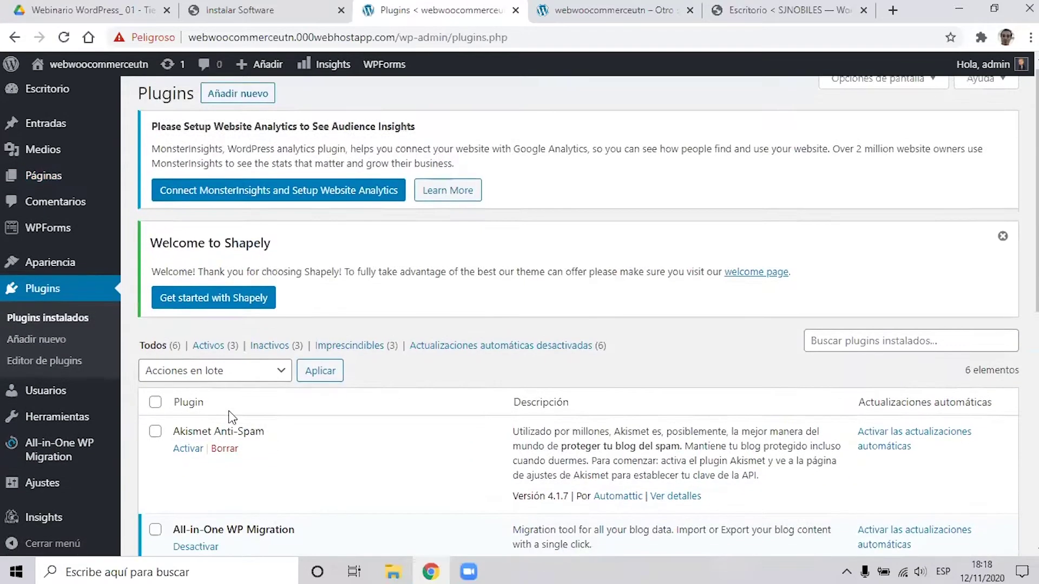
scroll(231, 418, "down", 5)
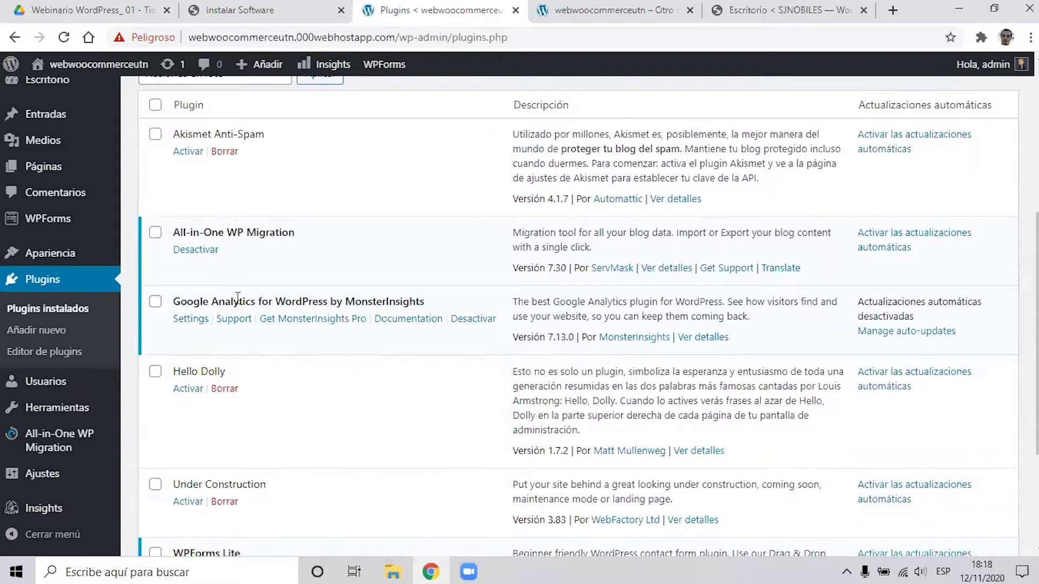
scroll(234, 328, "down", 3)
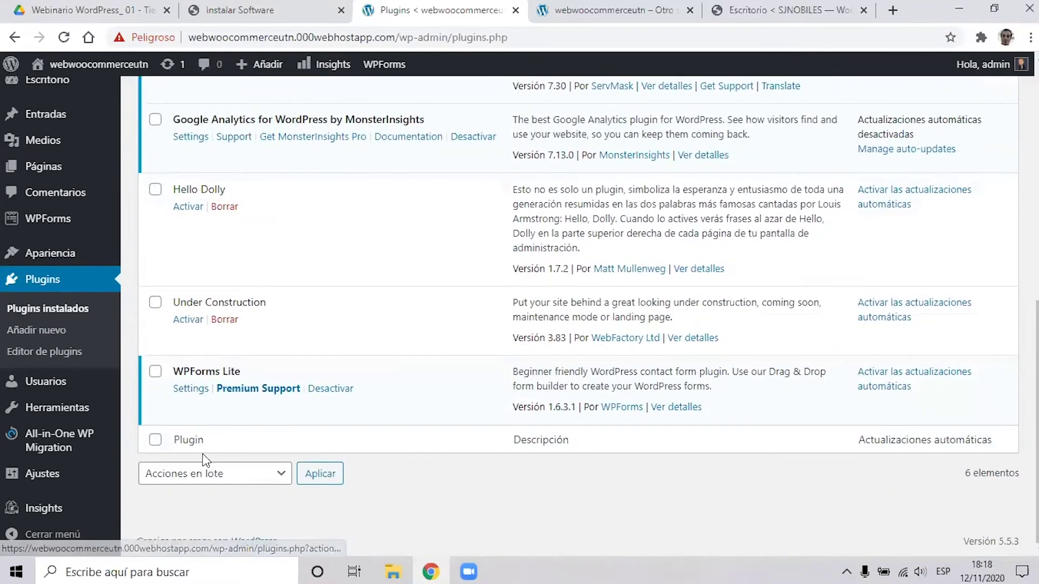
scroll(211, 345, "up", 8)
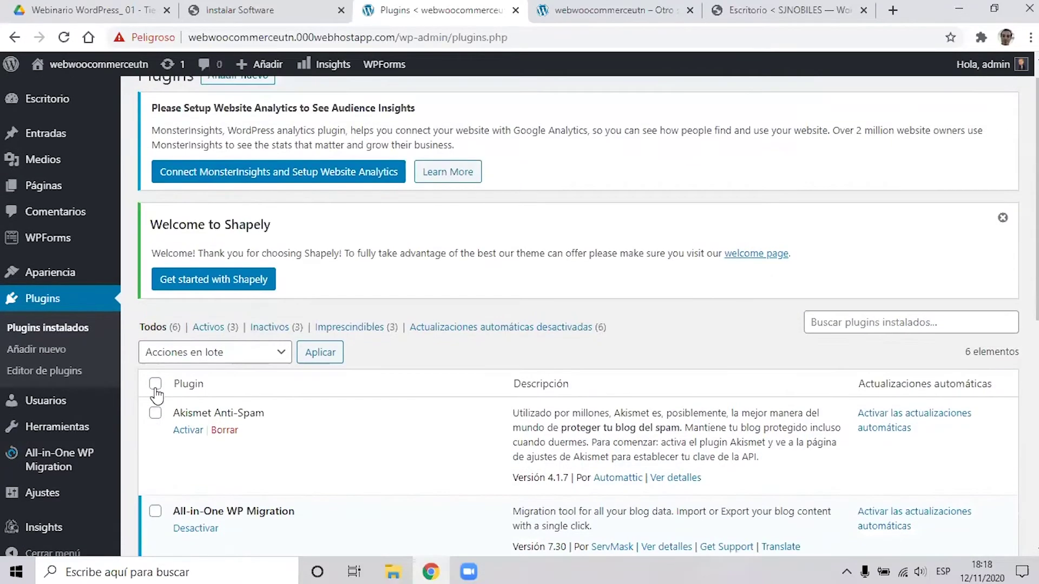
left_click(219, 357)
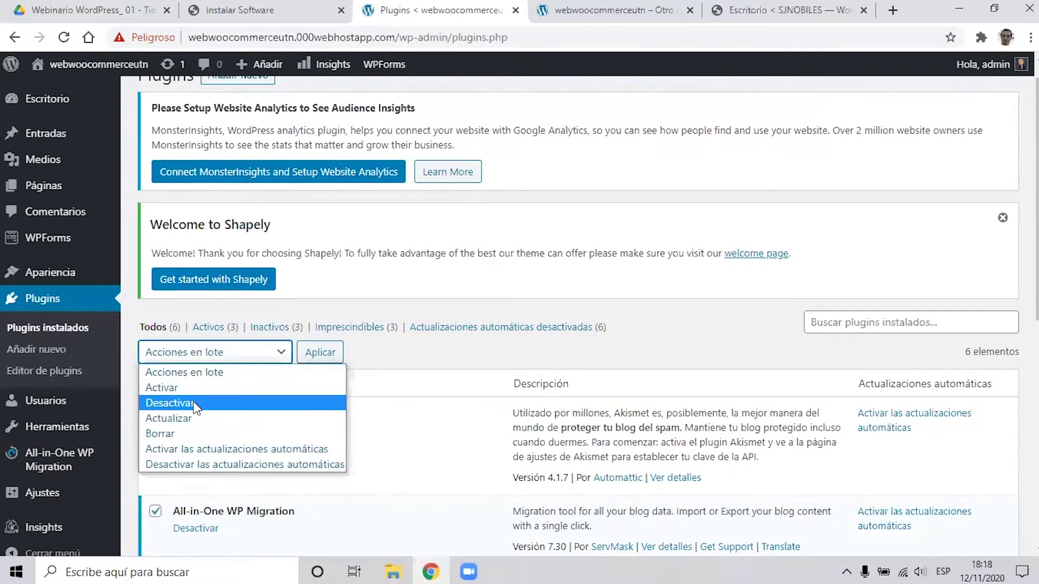
key("Return")
scroll(395, 365, "down", 3)
scroll(245, 364, "up", 2)
scroll(245, 366, "down", 2)
left_click(319, 198)
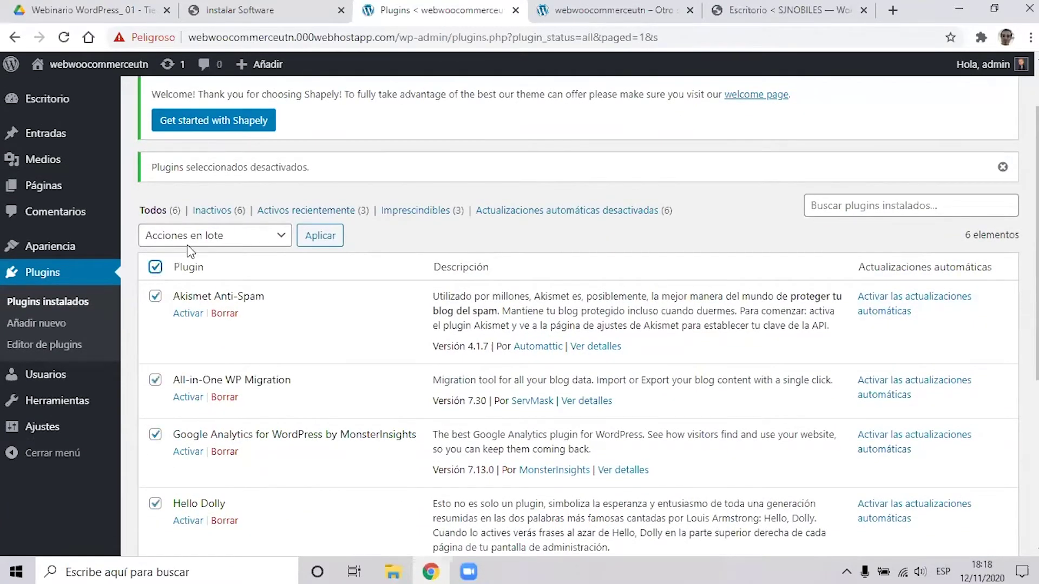
Bulk-delete all the deactivated plugins with Borrar, confirm, and dismiss the notice.
left_click(188, 245)
left_click(171, 317)
left_click(308, 242)
key("Return")
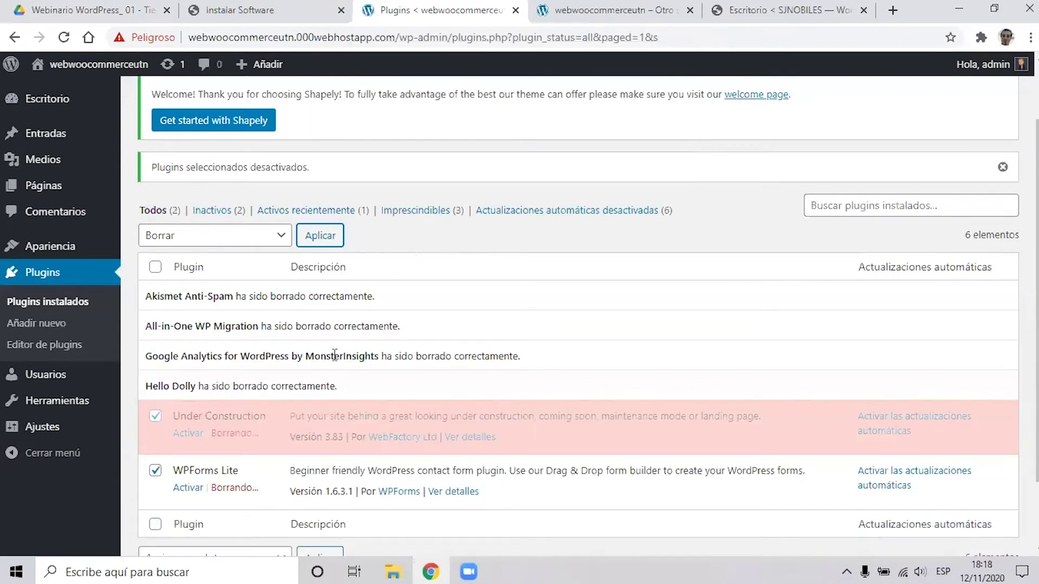
scroll(335, 355, "down", 1)
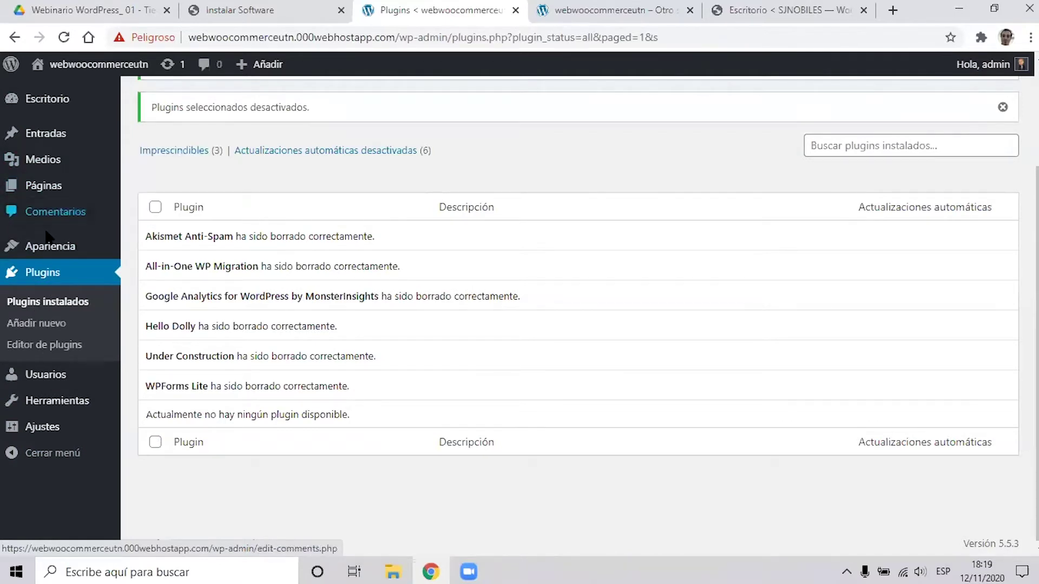
mouse_move(43, 246)
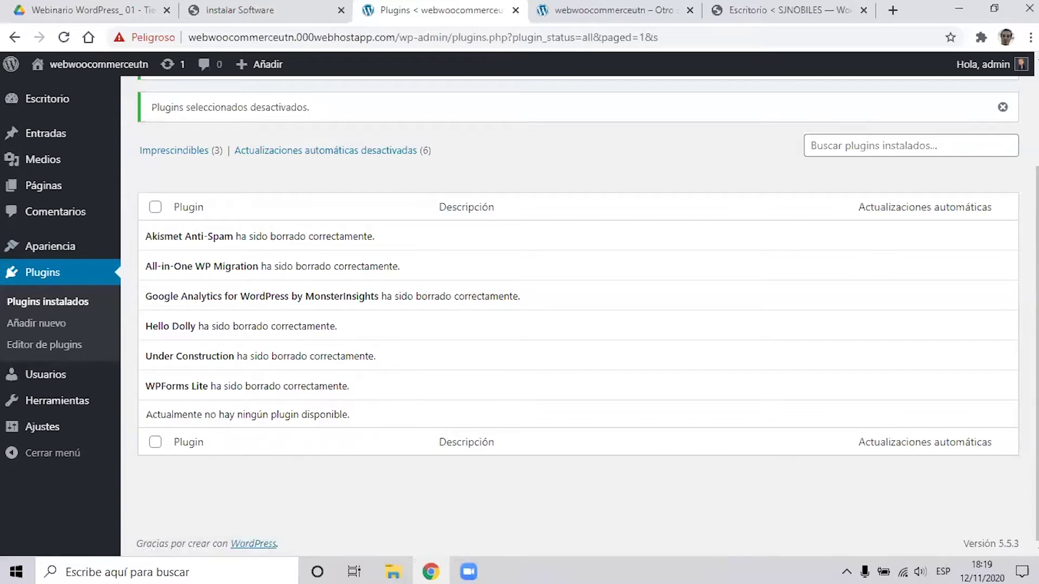
left_click(1003, 108)
scroll(484, 235, "up", 2)
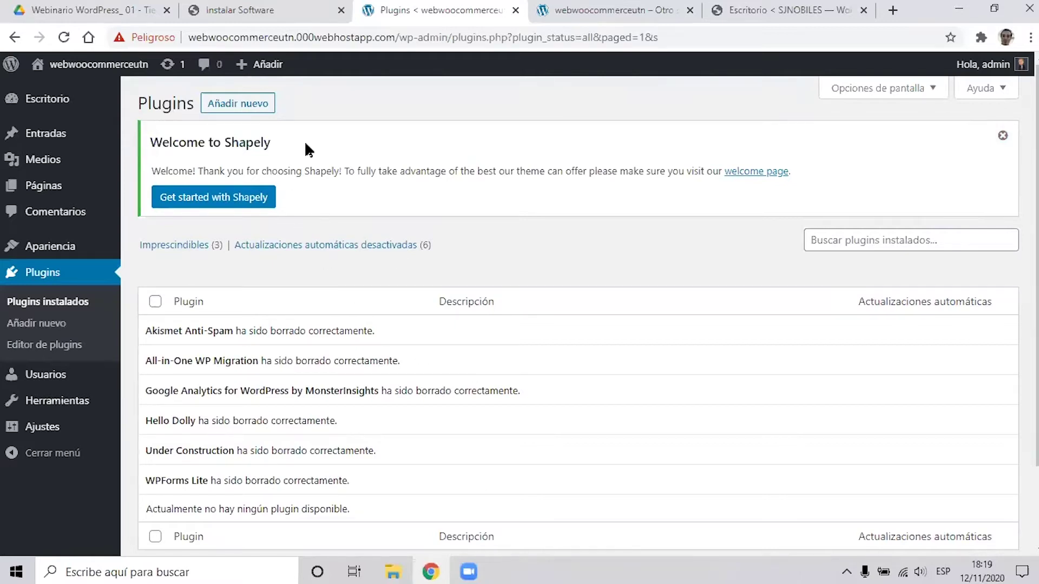
Open Añadir nuevo and browse Destacados plugins like Editor clásico, Akismet, Jetpack and bbPress.
left_click(244, 108)
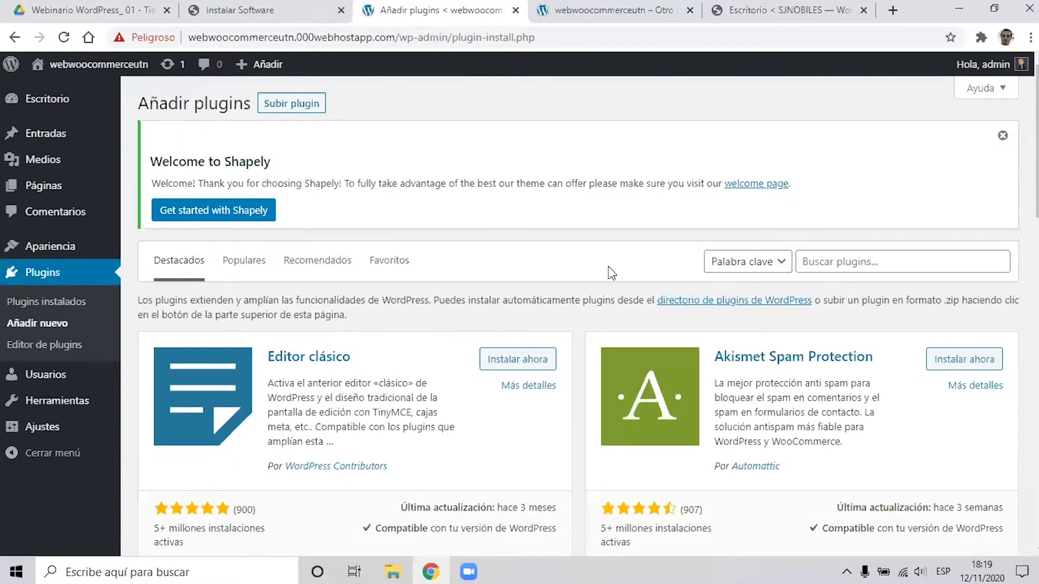
scroll(209, 340, "down", 7)
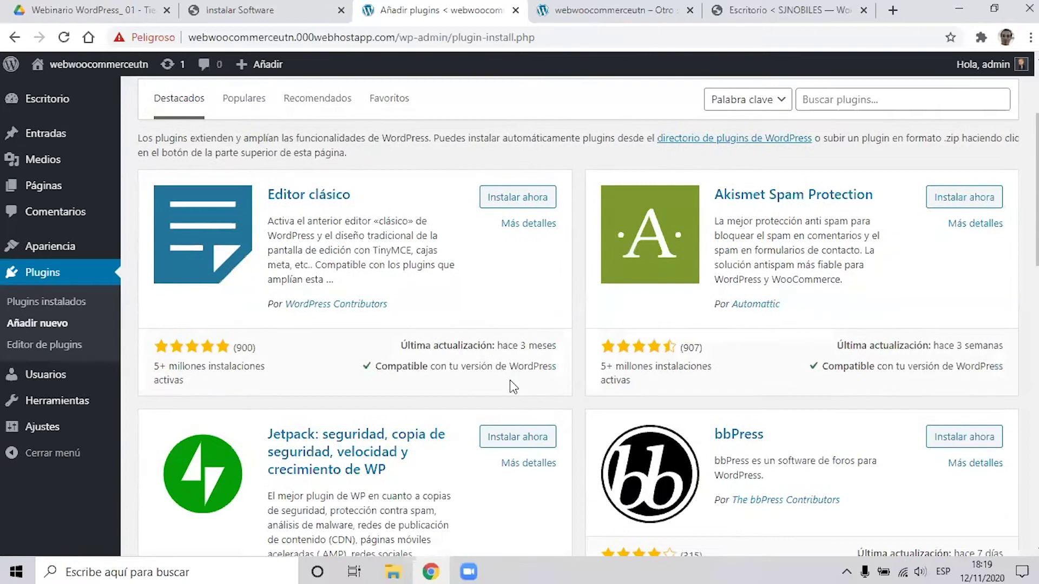
scroll(656, 420, "down", 3)
scroll(657, 420, "up", 4)
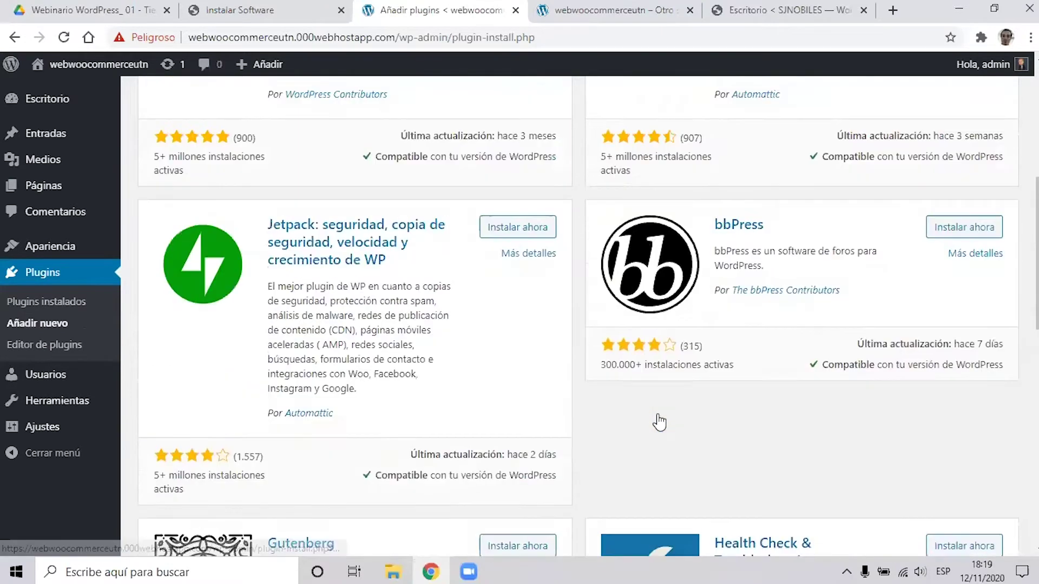
scroll(642, 402, "up", 5)
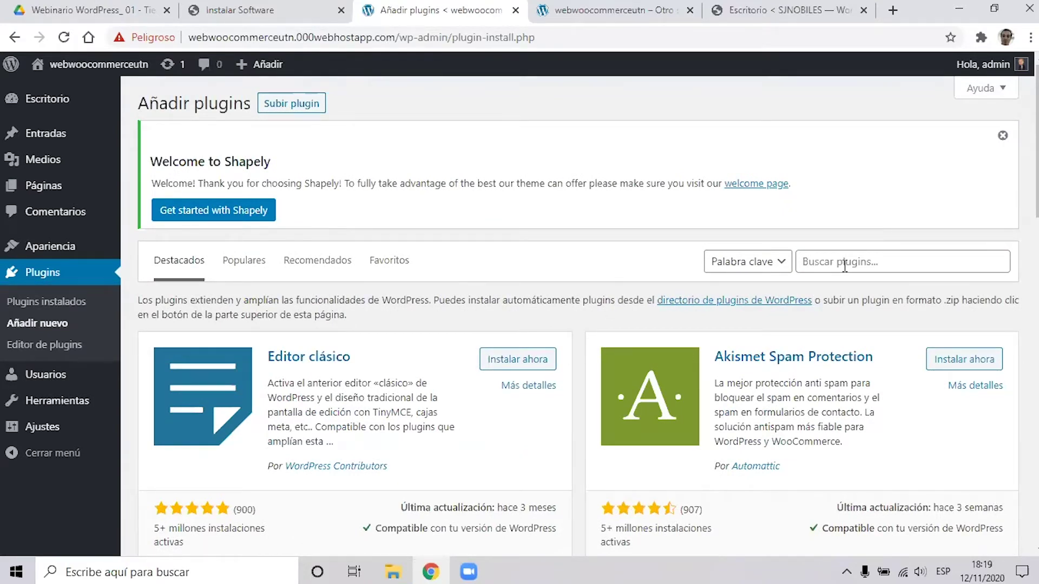
left_click(845, 266)
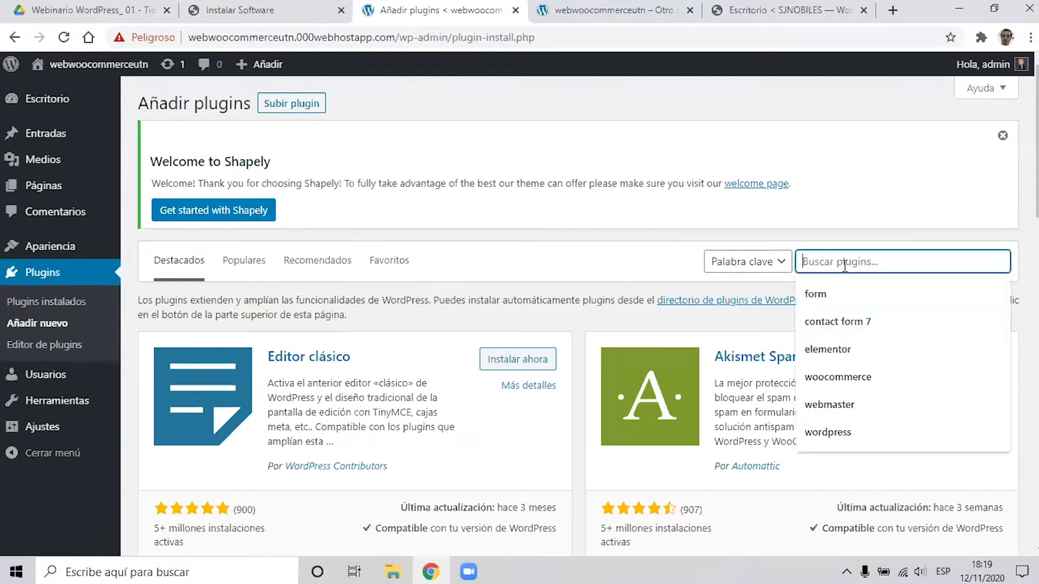
left_click(837, 239)
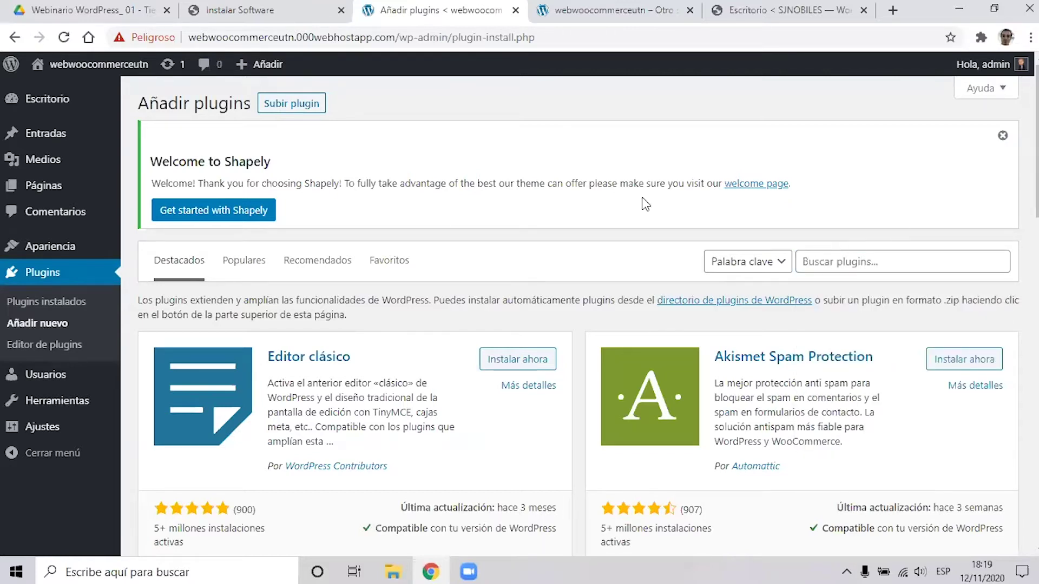
scroll(509, 403, "down", 2)
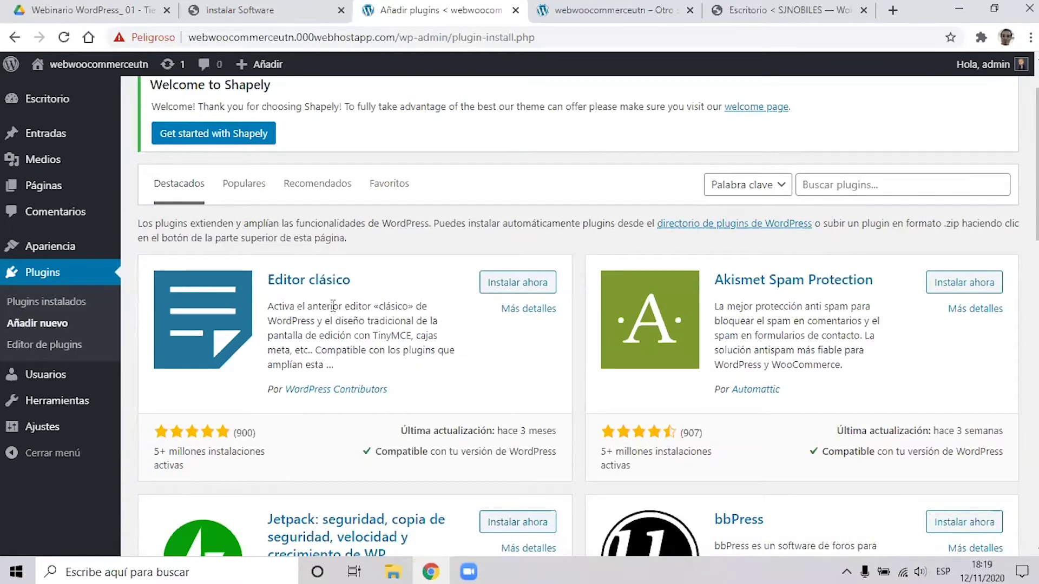
scroll(335, 307, "up", 2)
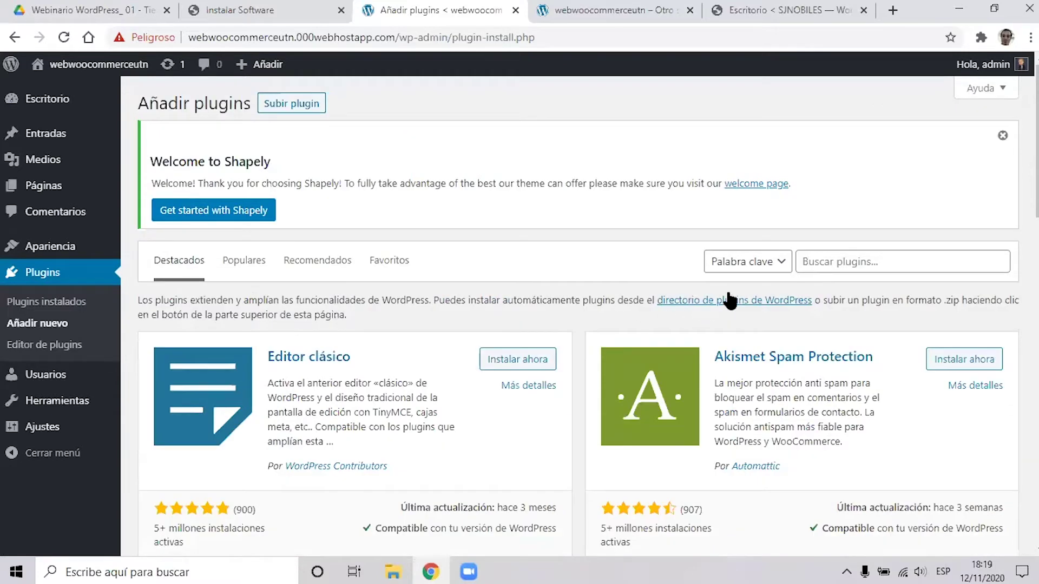
scroll(427, 447, "down", 4)
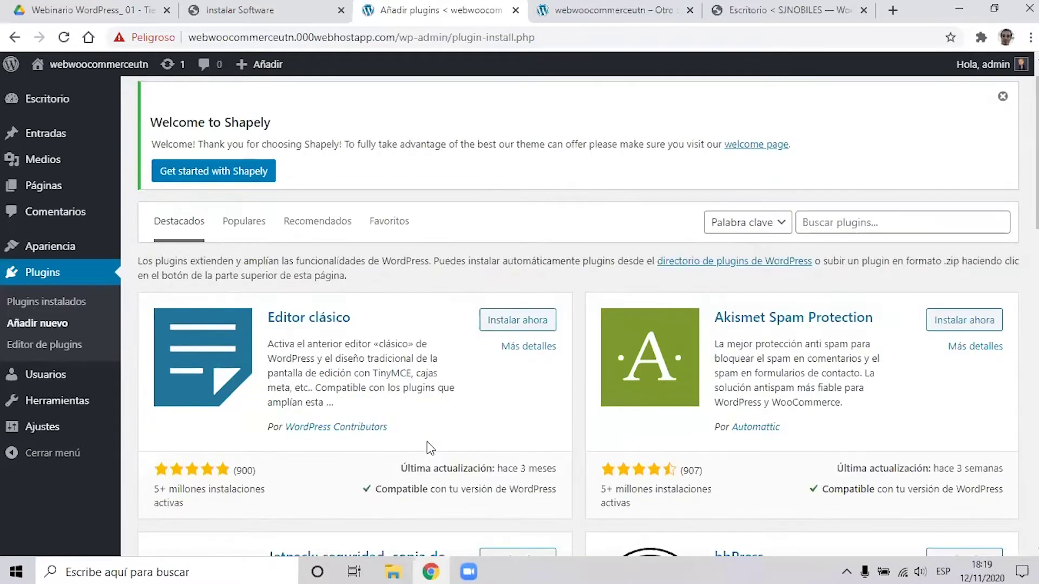
scroll(495, 413, "down", 2)
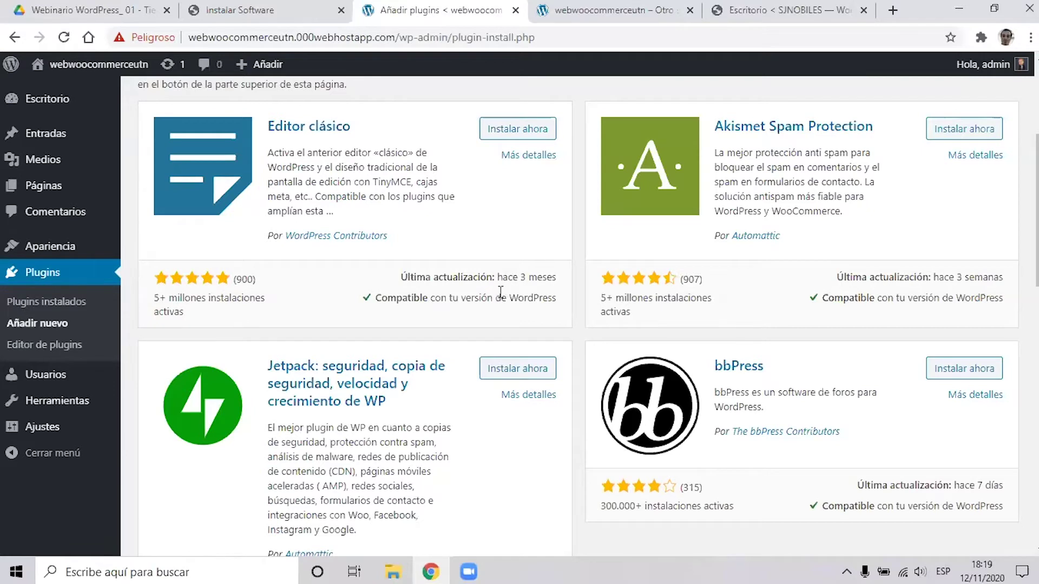
scroll(514, 321, "up", 3)
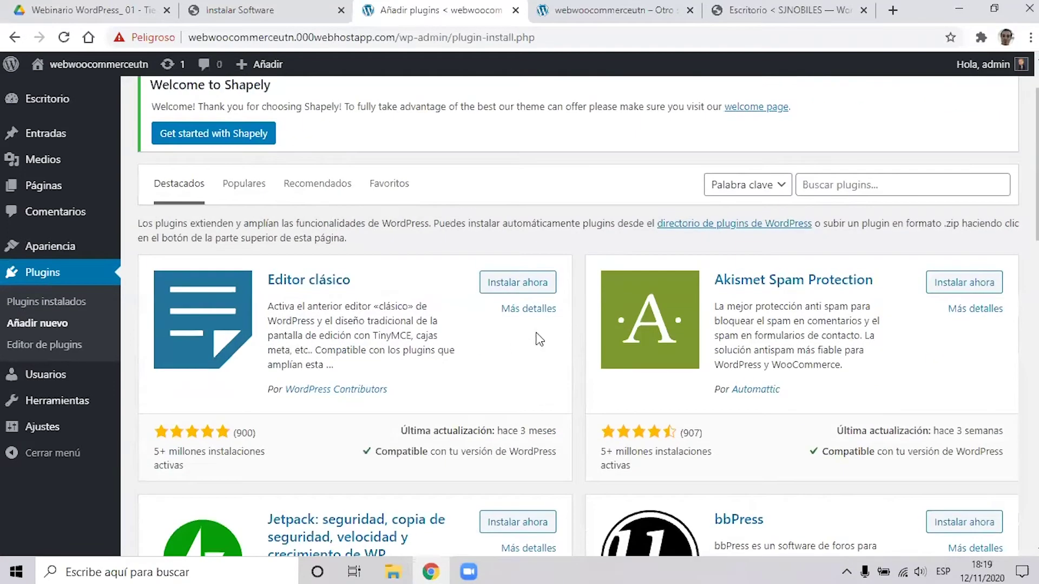
Search the directory for 'woocommerce' and install the WooCommerce plugin with Instalar ahora.
left_click(852, 186)
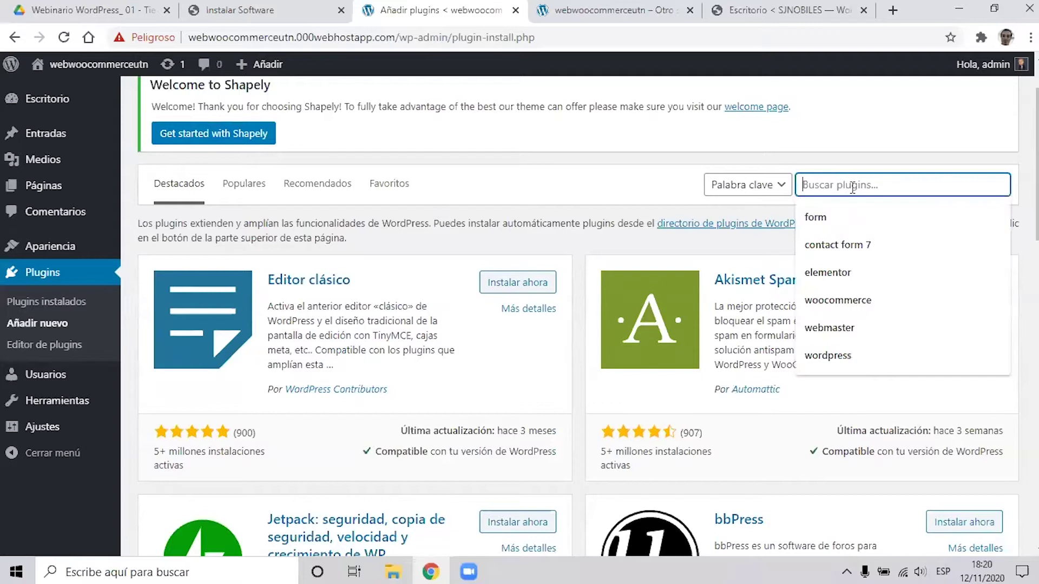
type("woo")
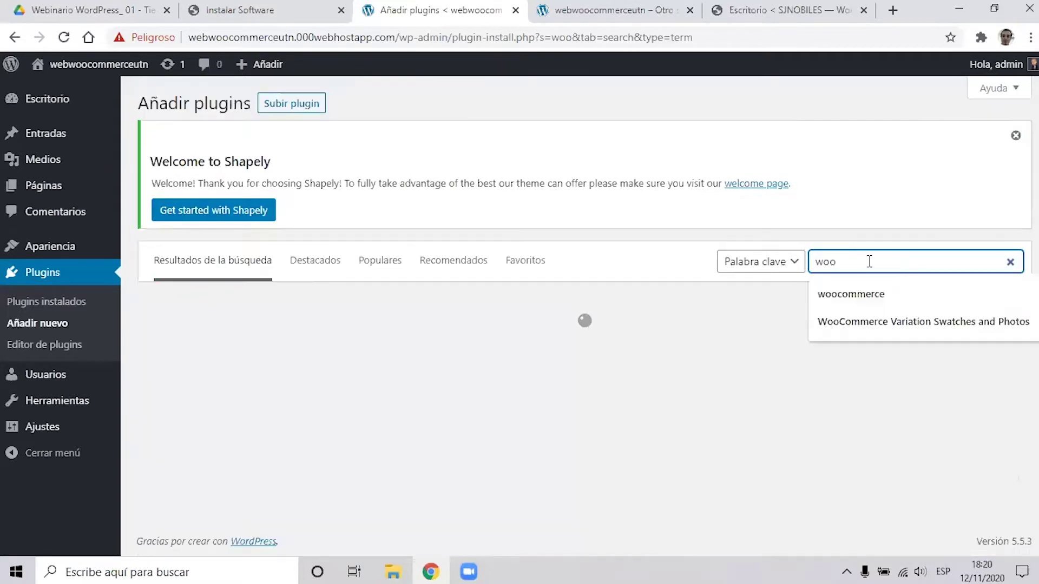
left_click(869, 294)
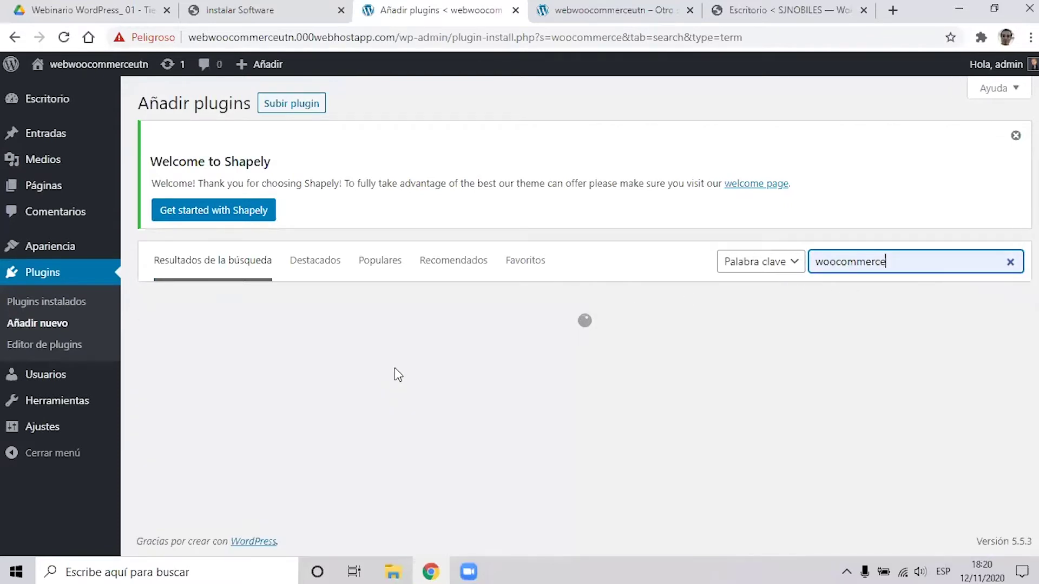
scroll(352, 295, "down", 1)
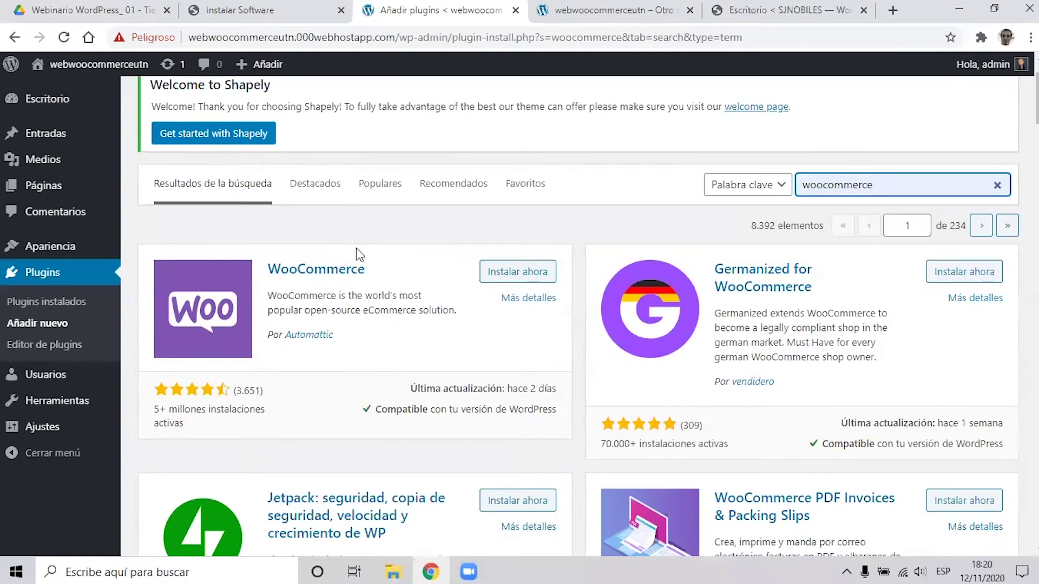
left_click(517, 275)
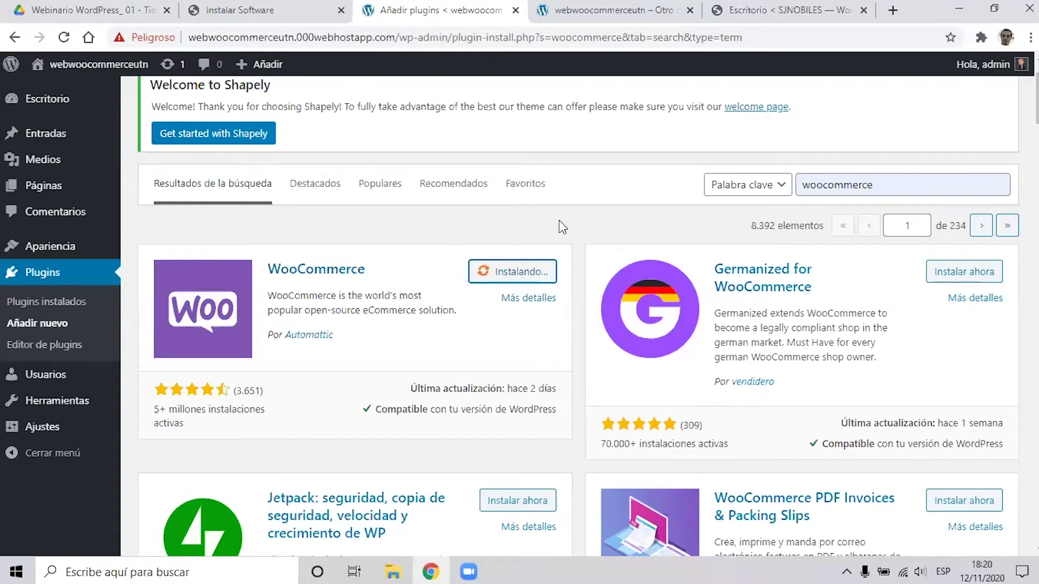
scroll(363, 340, "down", 1)
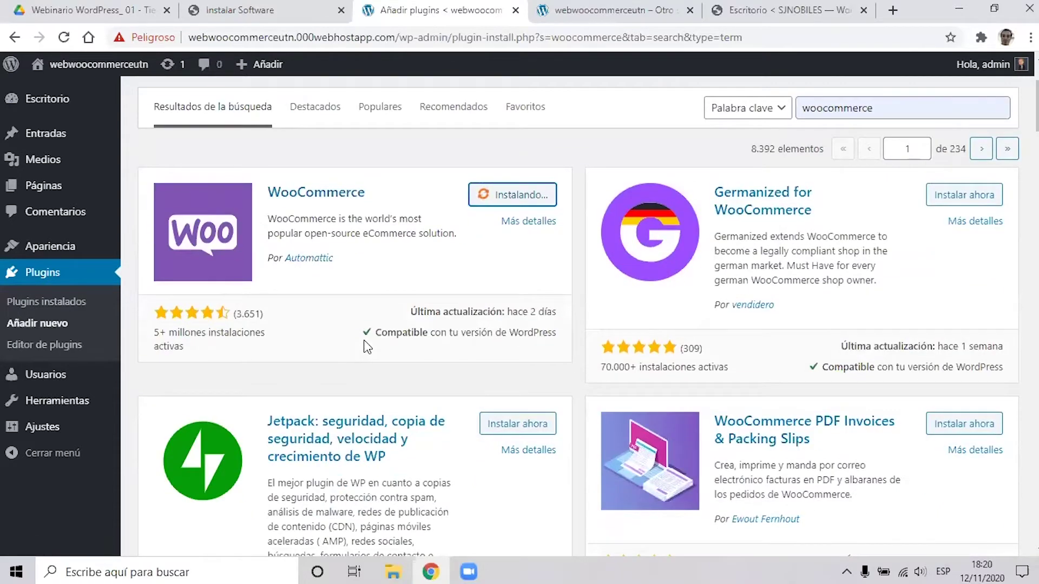
scroll(644, 398, "down", 2)
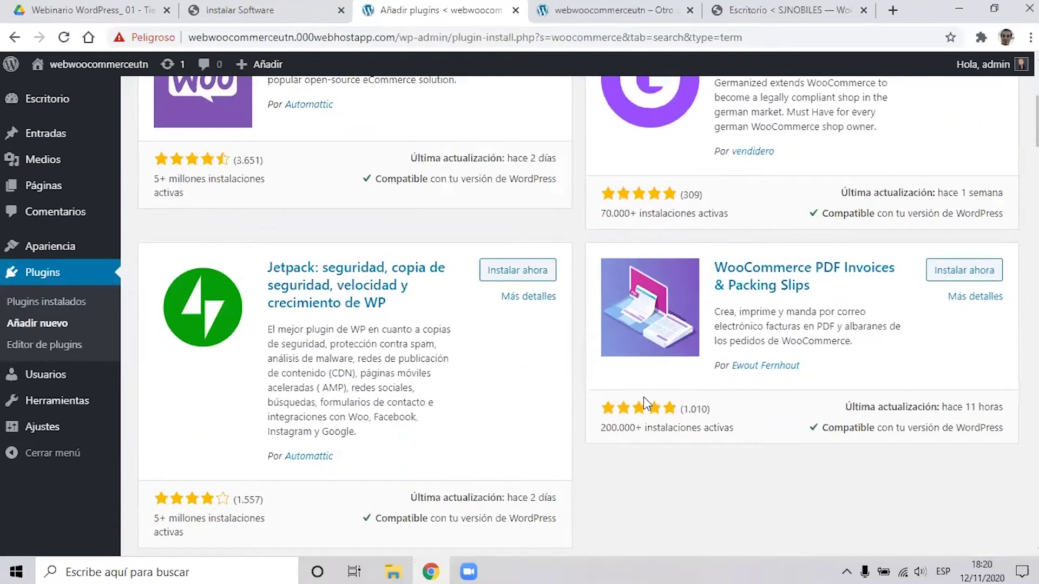
scroll(563, 353, "down", 2)
scroll(415, 182, "up", 3)
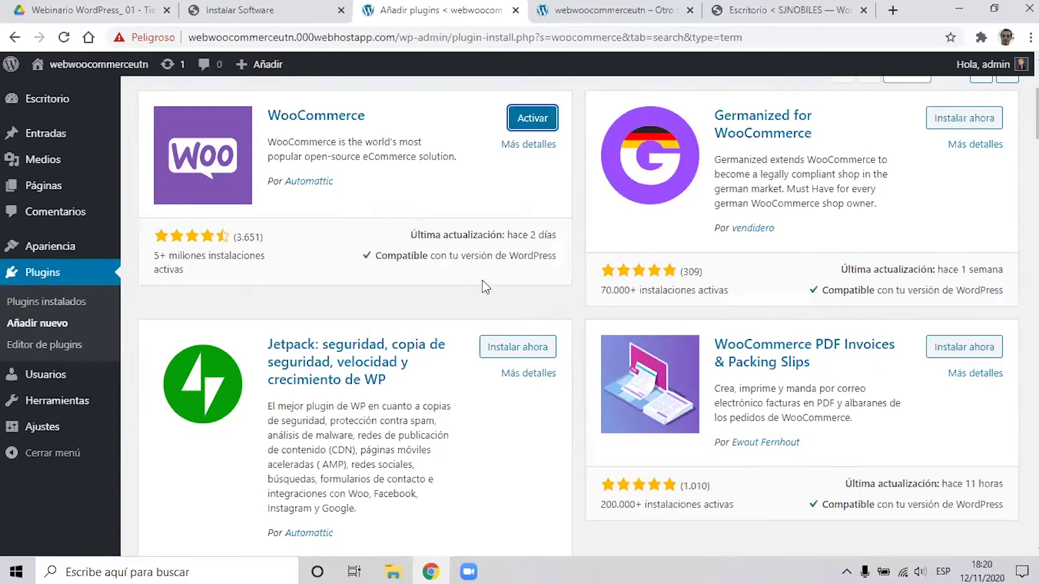
scroll(486, 287, "up", 3)
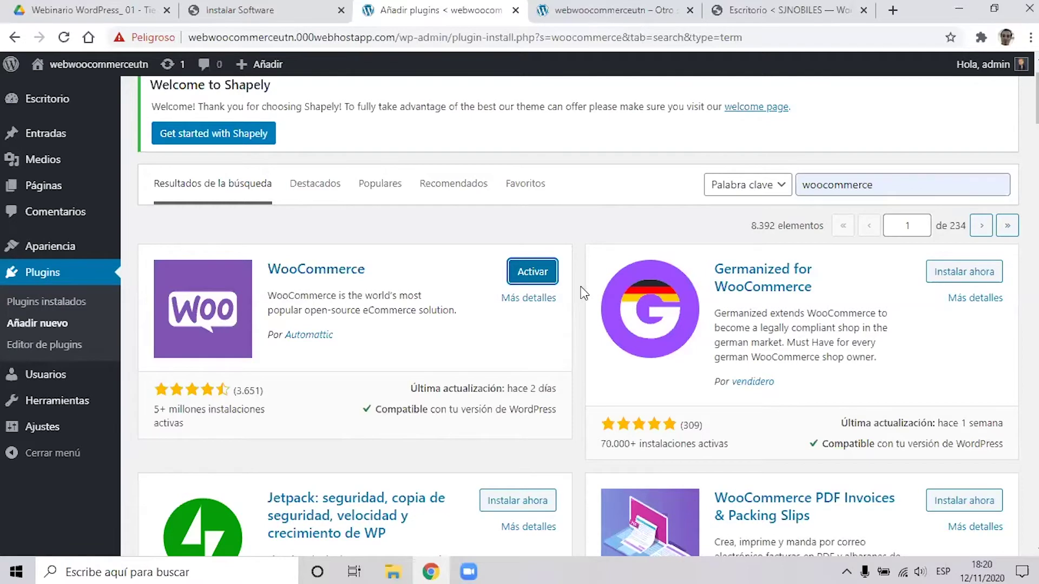
left_click(623, 218)
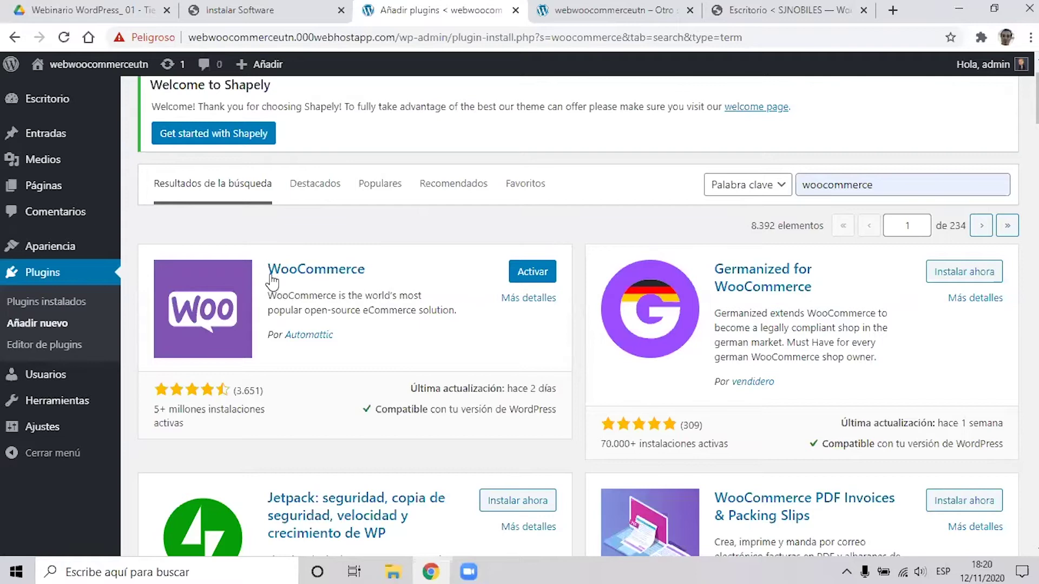
Activate WooCommerce, glance at the SJNOBILES dashboard, then return to the Store Details wizard step.
left_click(530, 274)
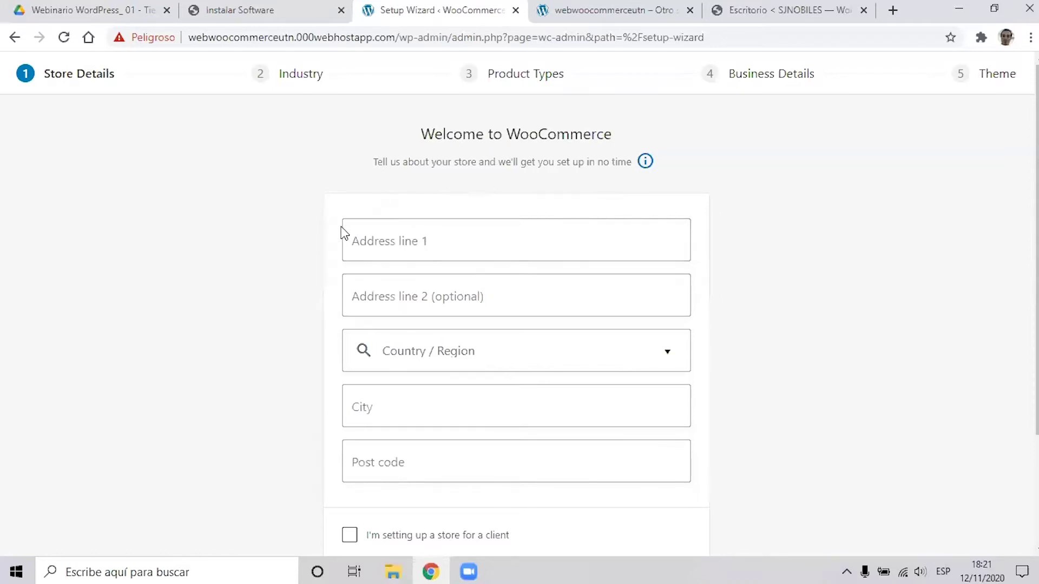
left_click(784, 12)
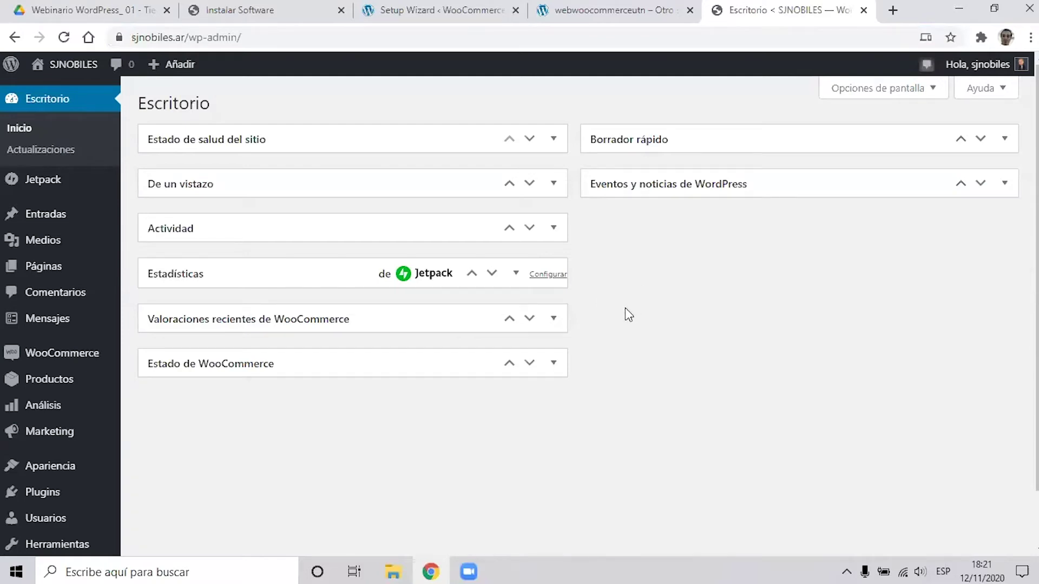
left_click(439, 10)
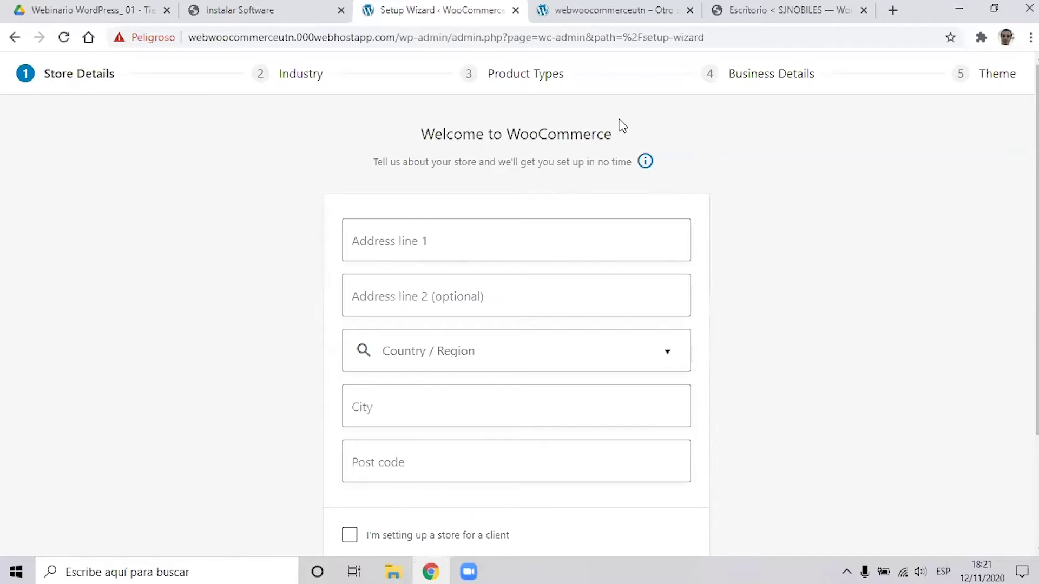
Close the Setup Wizard and blog tabs and open the SJNOBILES site in a new tab.
left_click(515, 11)
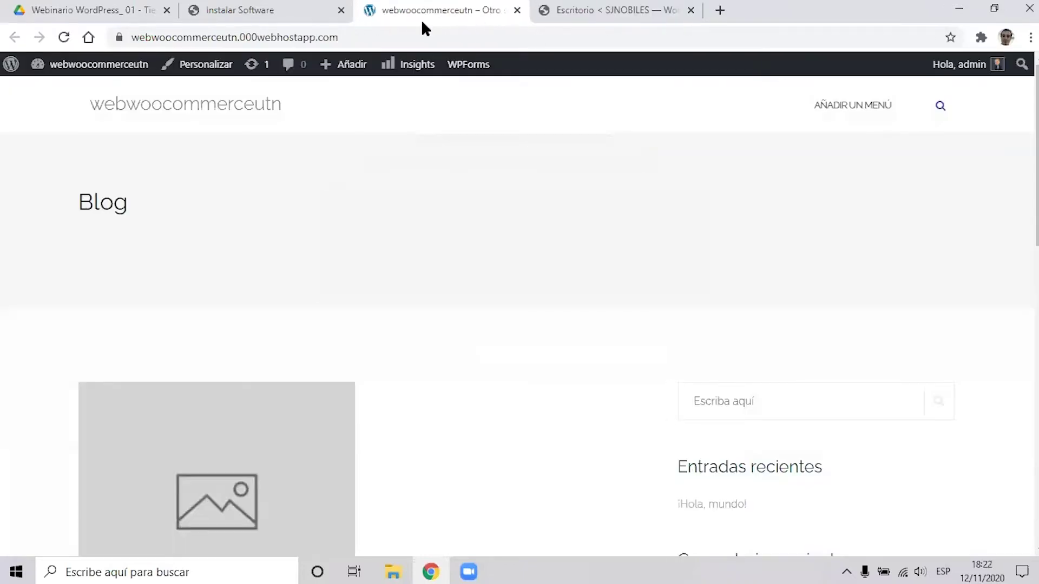
left_click(515, 10)
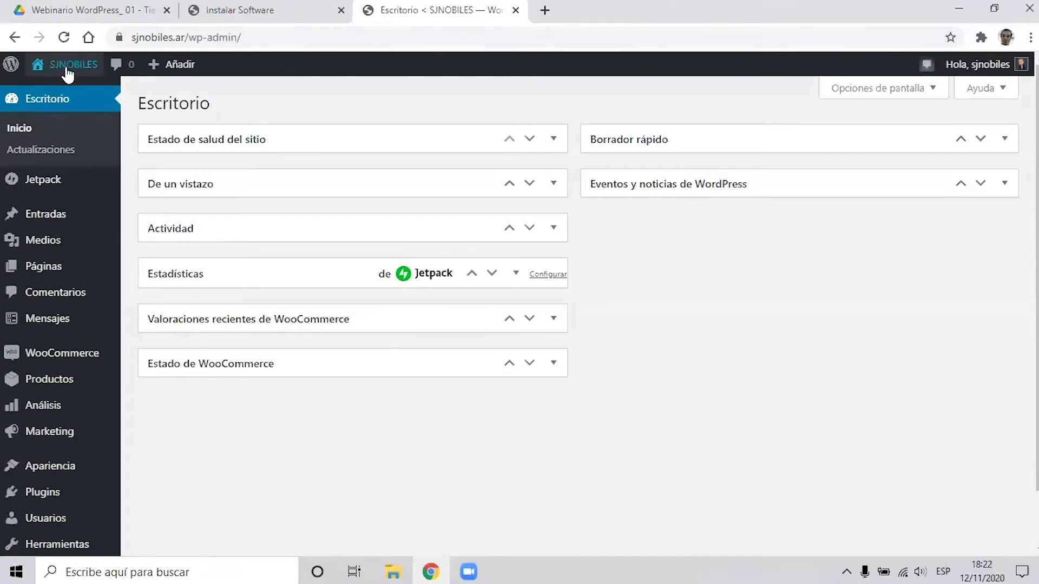
mouse_move(70, 66)
right_click(59, 98)
left_click(92, 103)
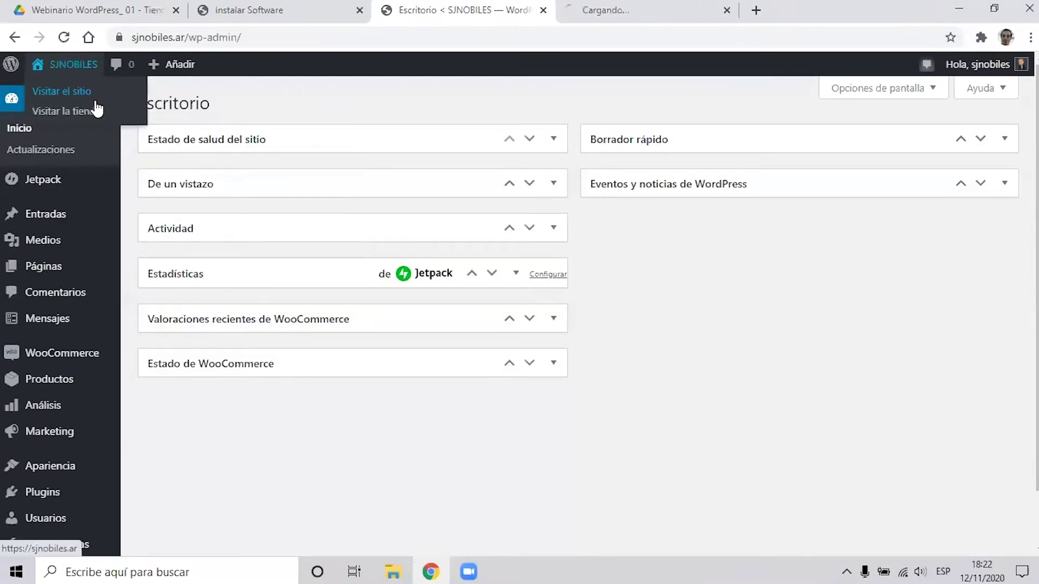
left_click(654, 10)
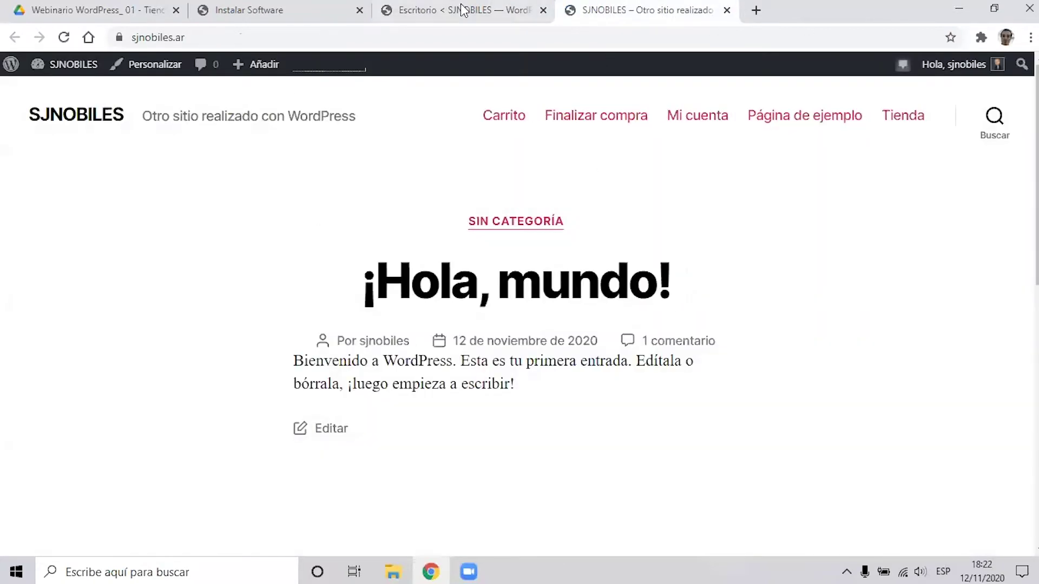
left_click(454, 11)
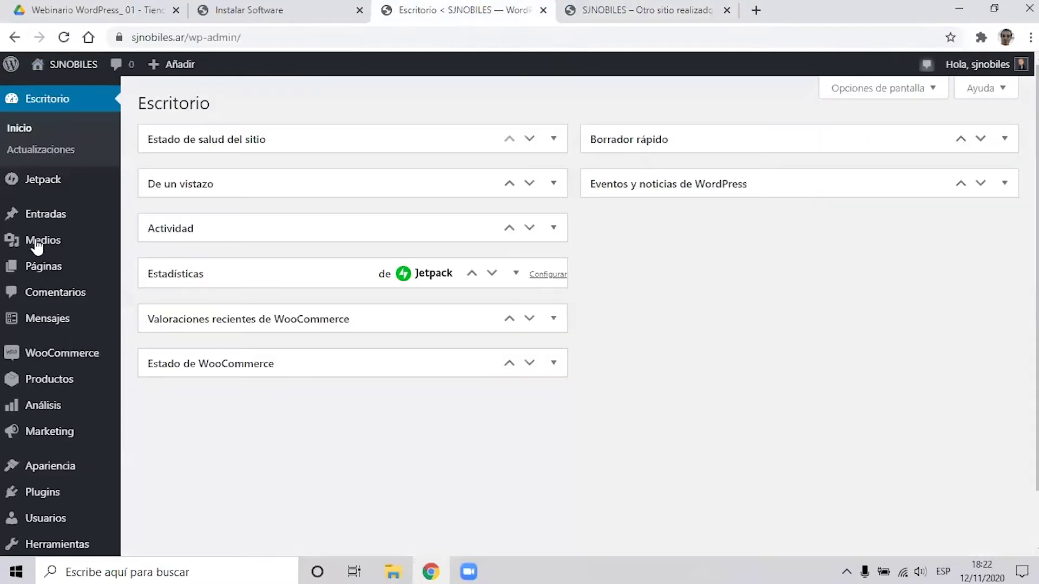
Review the SJNOBILES dashboard's WooCommerce widgets and front page, ending on Escritorio.
mouse_move(97, 314)
scroll(81, 306, "down", 1)
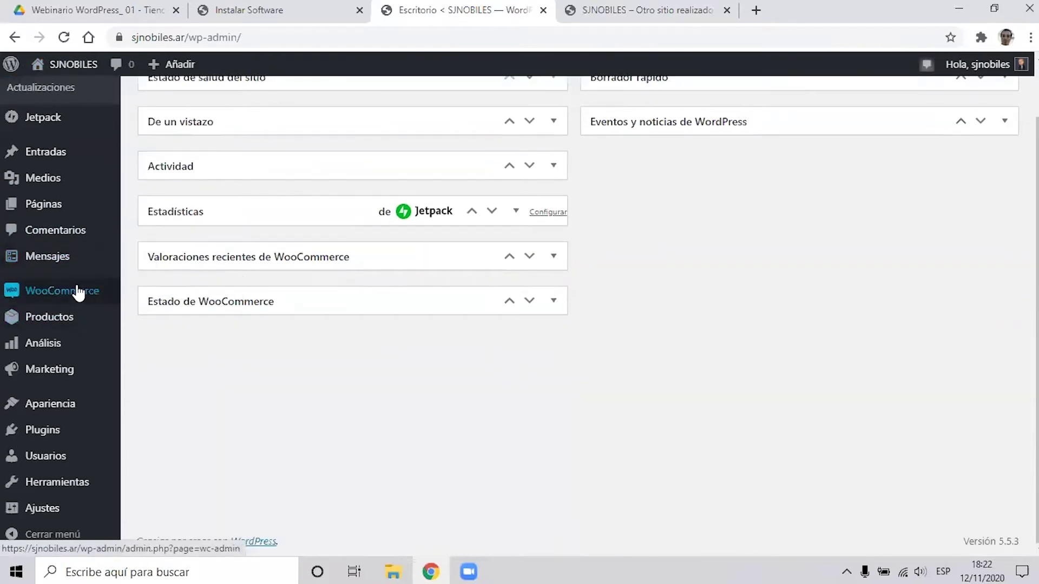
mouse_move(62, 297)
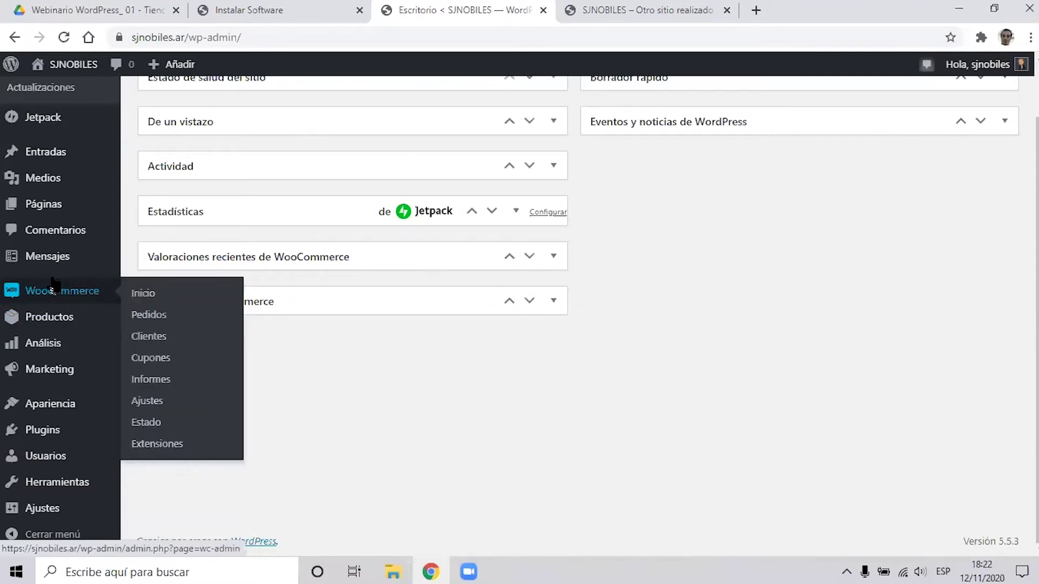
scroll(59, 279, "up", 1)
scroll(59, 281, "up", 2)
left_click(644, 10)
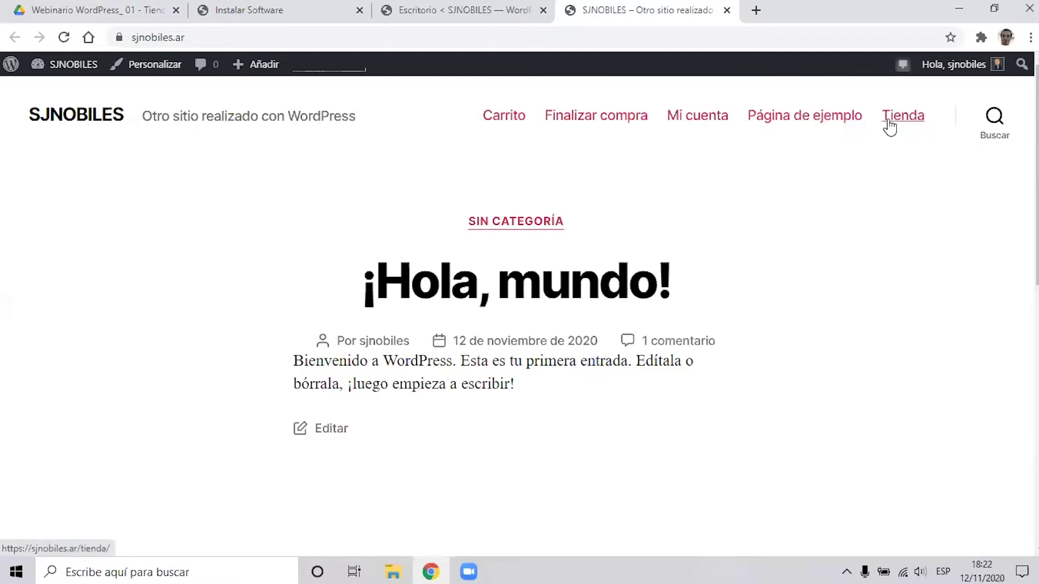
left_click(417, 8)
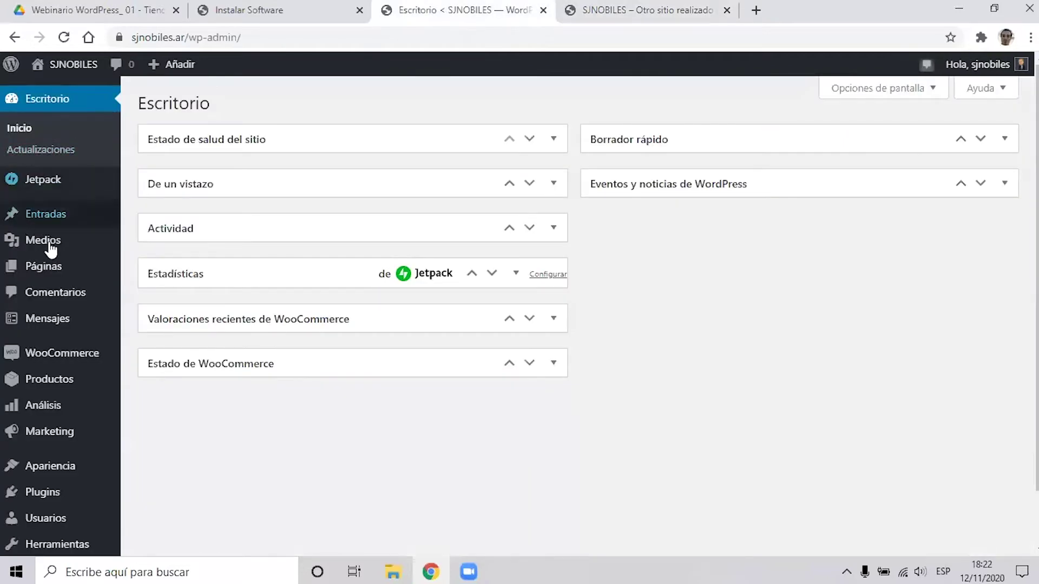
Review the list of the site's Páginas.
left_click(47, 266)
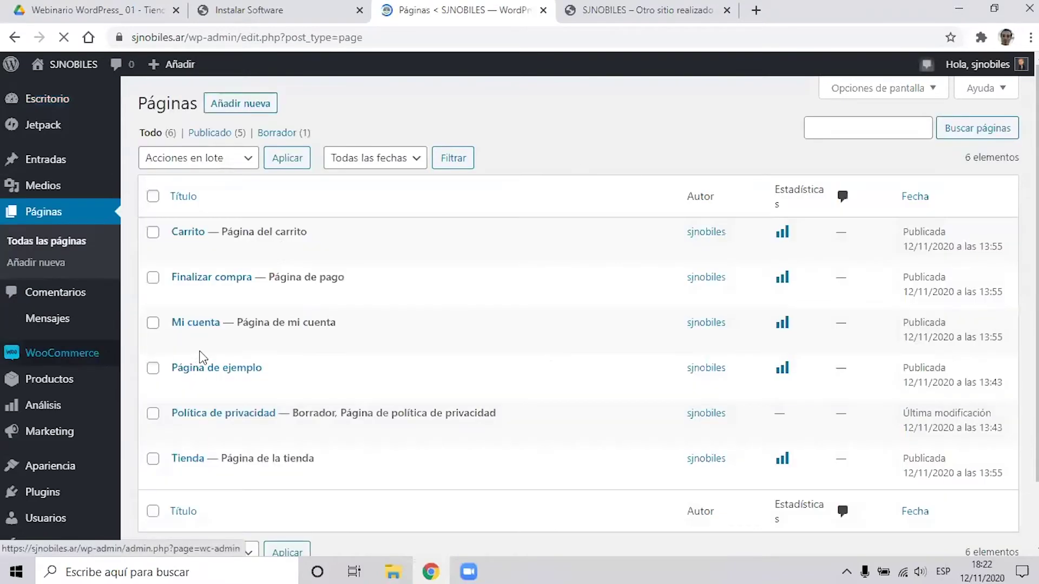
mouse_move(193, 345)
scroll(189, 349, "down", 2)
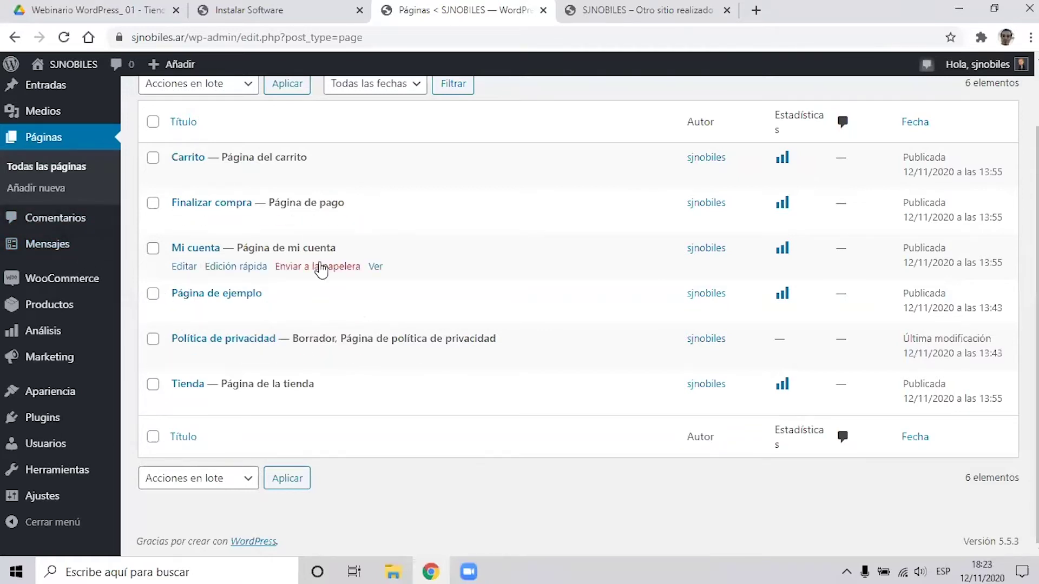
Launch the WooCommerce setup wizard at its Store Details step.
mouse_move(28, 284)
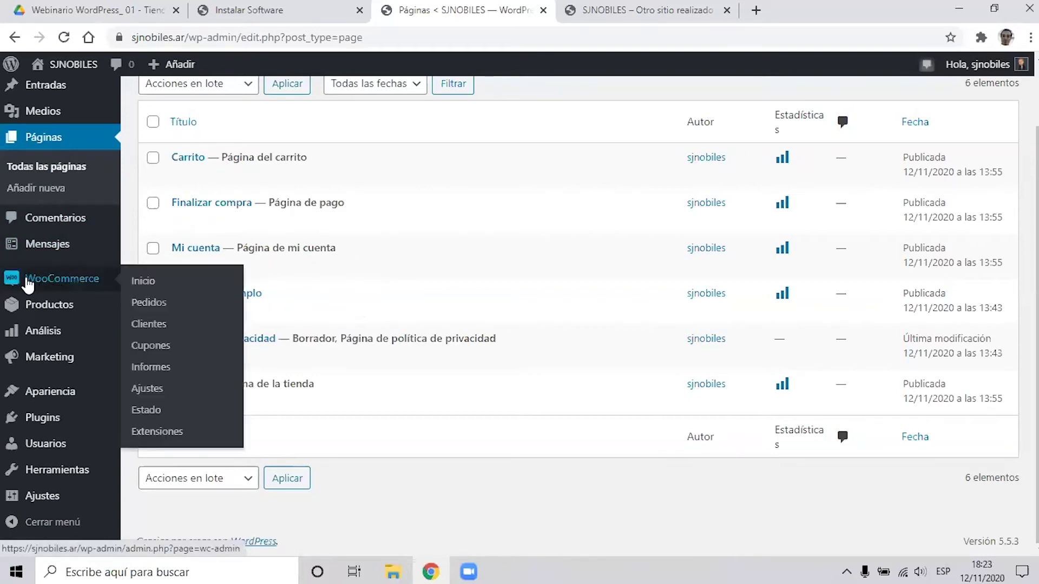
left_click(65, 287)
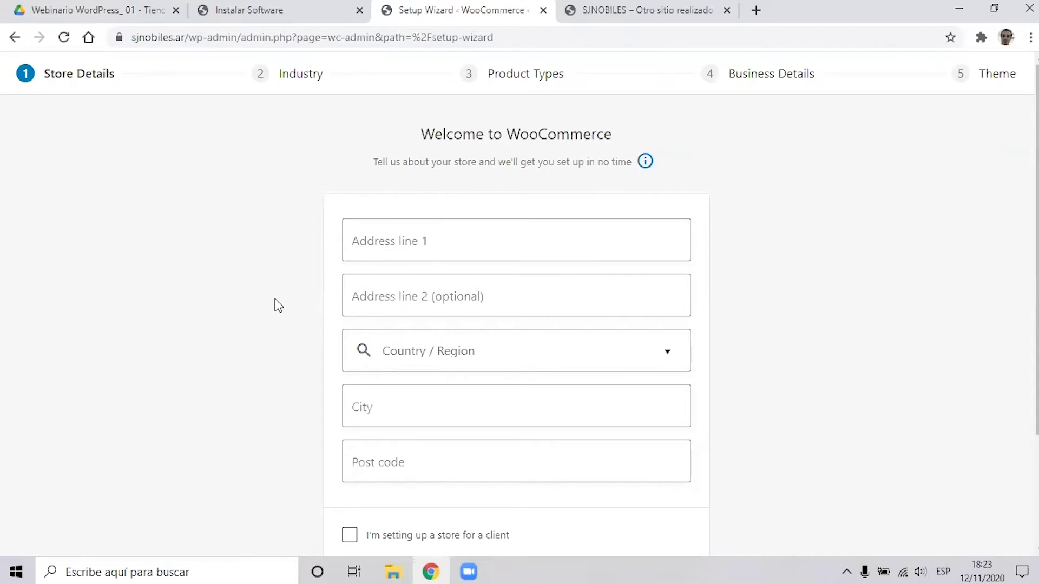
scroll(204, 260, "down", 2)
scroll(236, 253, "up", 2)
Fill in the store's first and second address lines.
scroll(357, 266, "down", 3)
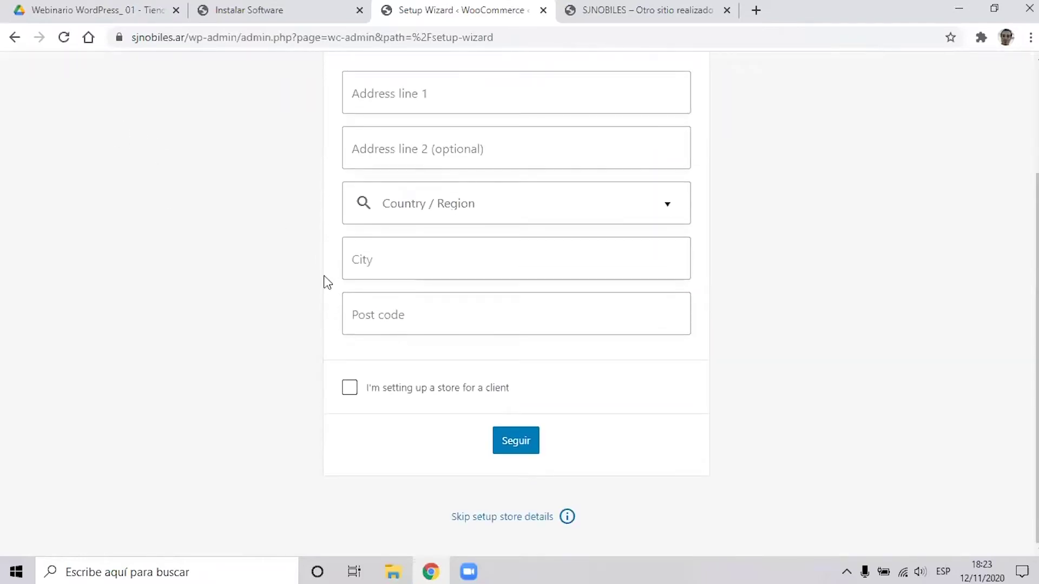
scroll(340, 392, "up", 3)
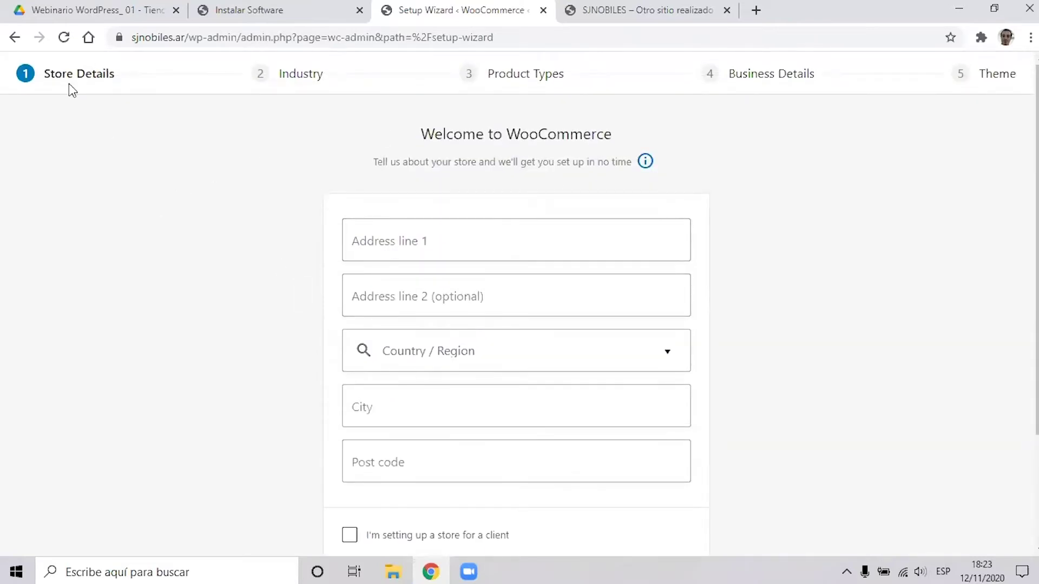
left_click(394, 247)
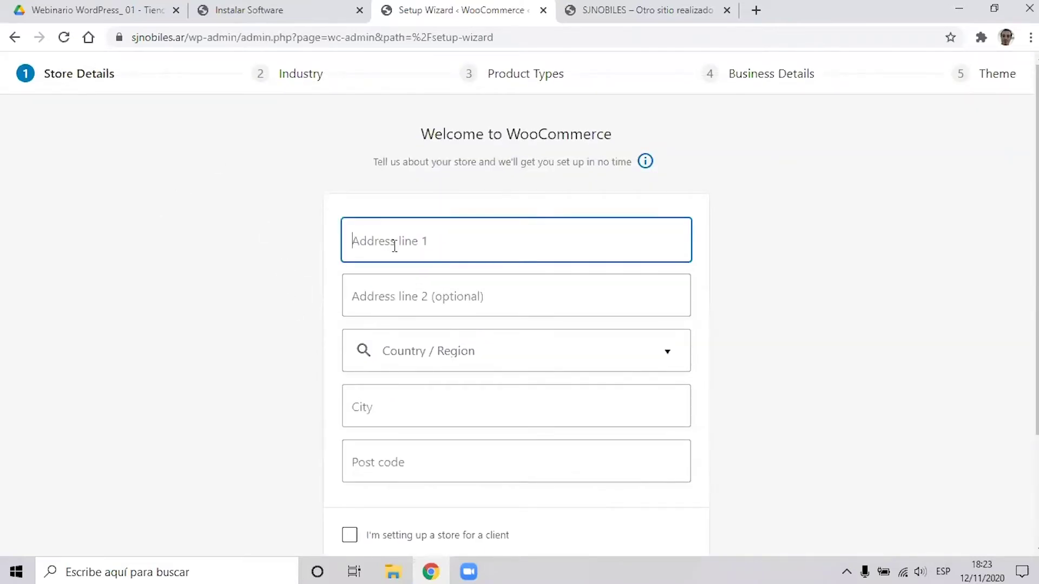
type("Escribano")
left_click(418, 296)
type("wewre")
key("BackSpace")
key("BackSpace")
key("BackSpace")
key("BackSpace")
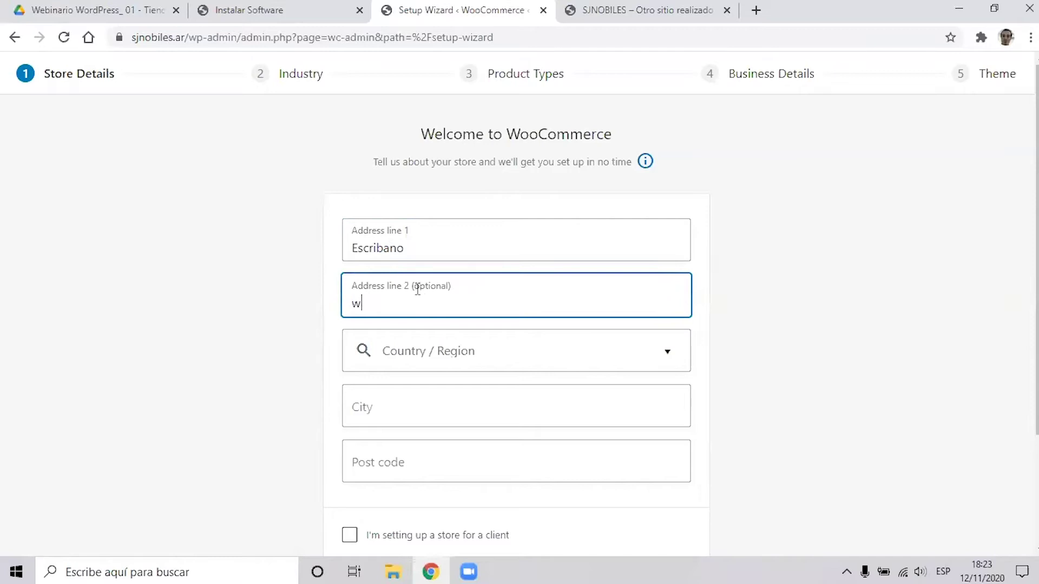
type("5467765")
Set Country / Region to Argentina — Ciudad Autónoma de Buenos Aires.
left_click(610, 360)
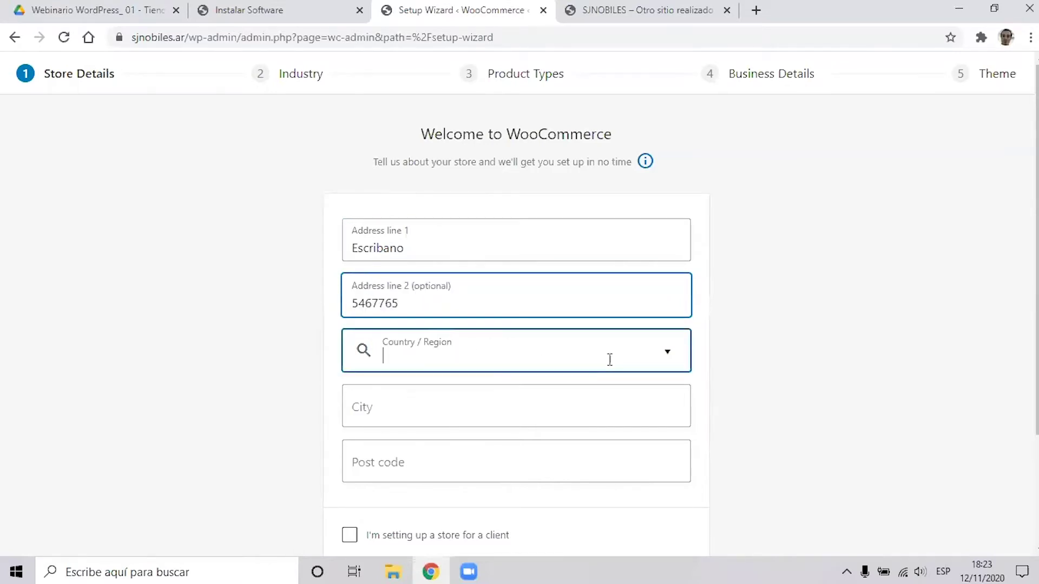
type("A")
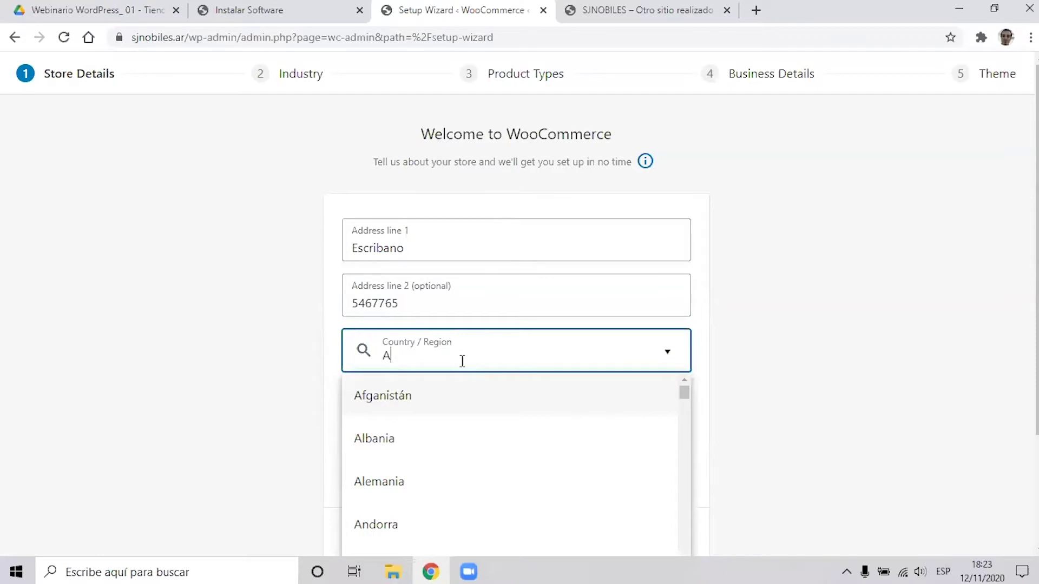
type("e")
type("rg")
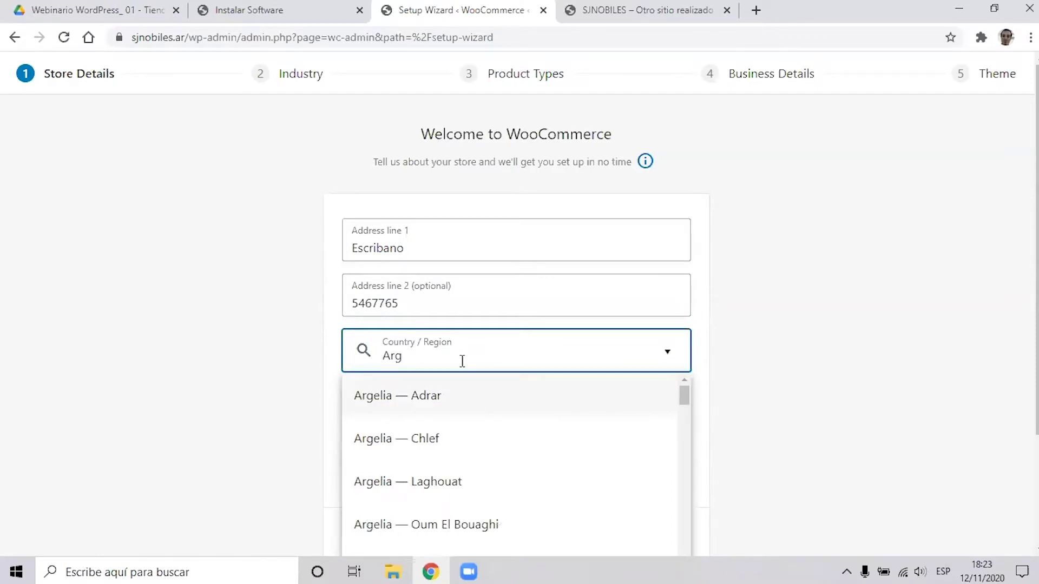
type("enti")
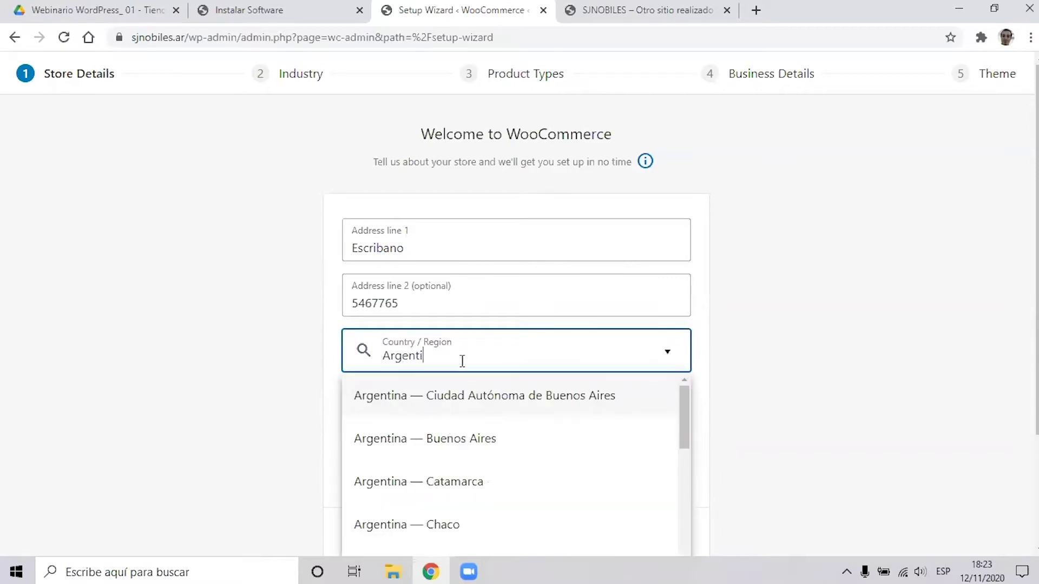
left_click(526, 400)
Enter Buenos Aires as the city, add the post code, and submit the store details.
scroll(285, 349, "down", 3)
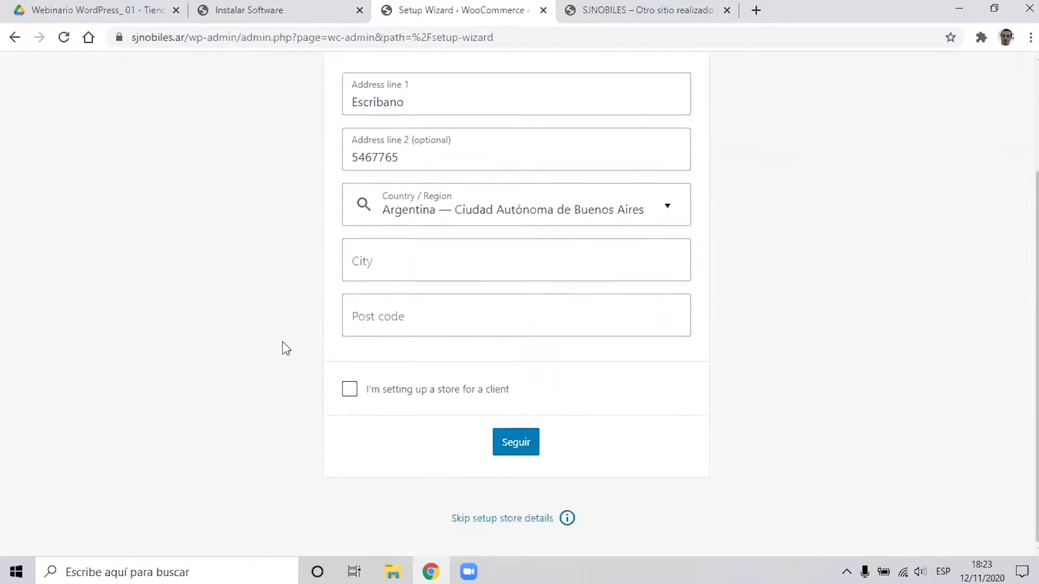
left_click(404, 263)
type("BUen")
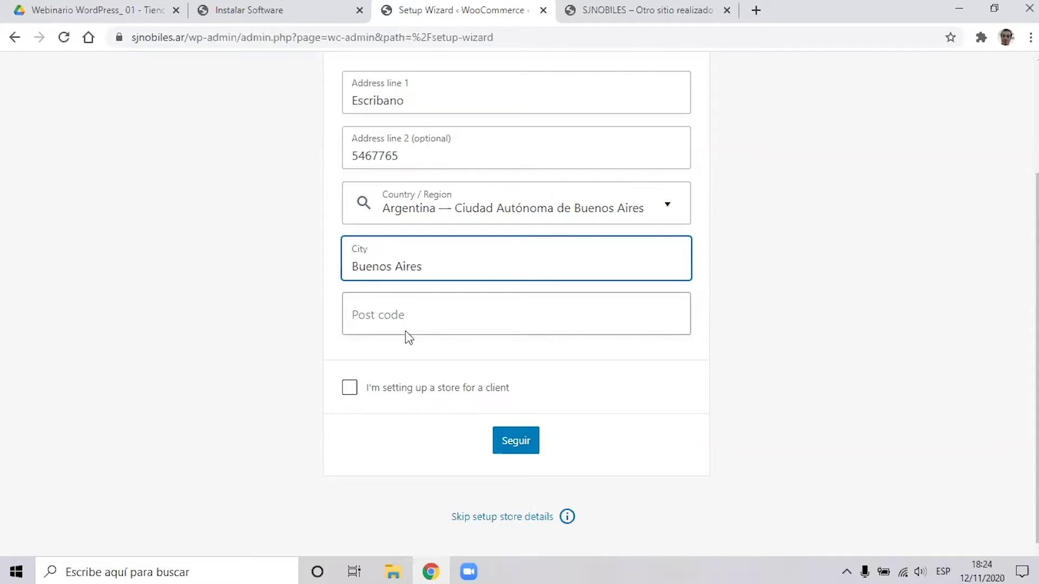
left_click(378, 318)
type("435478")
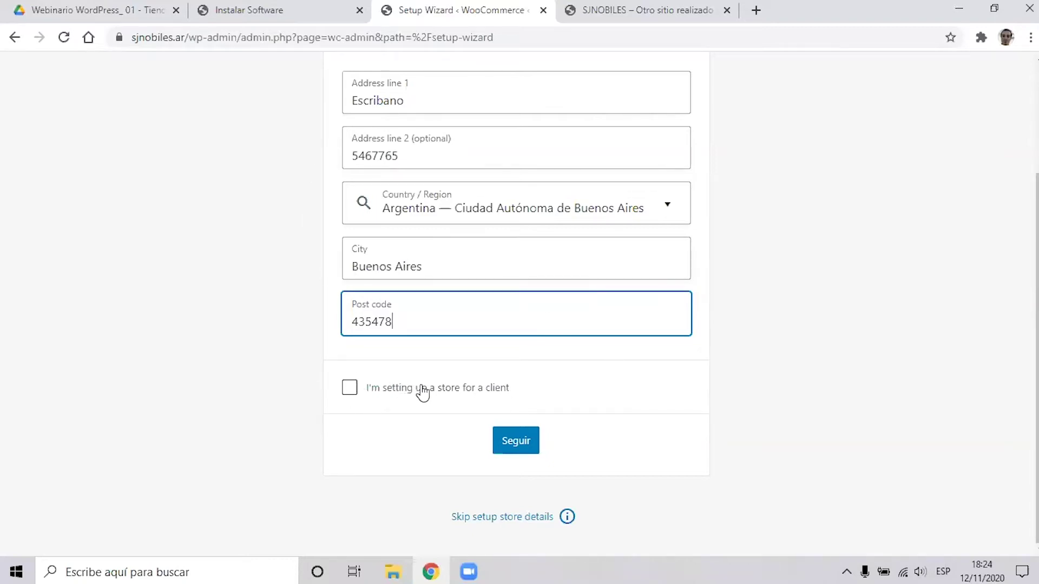
left_click(516, 445)
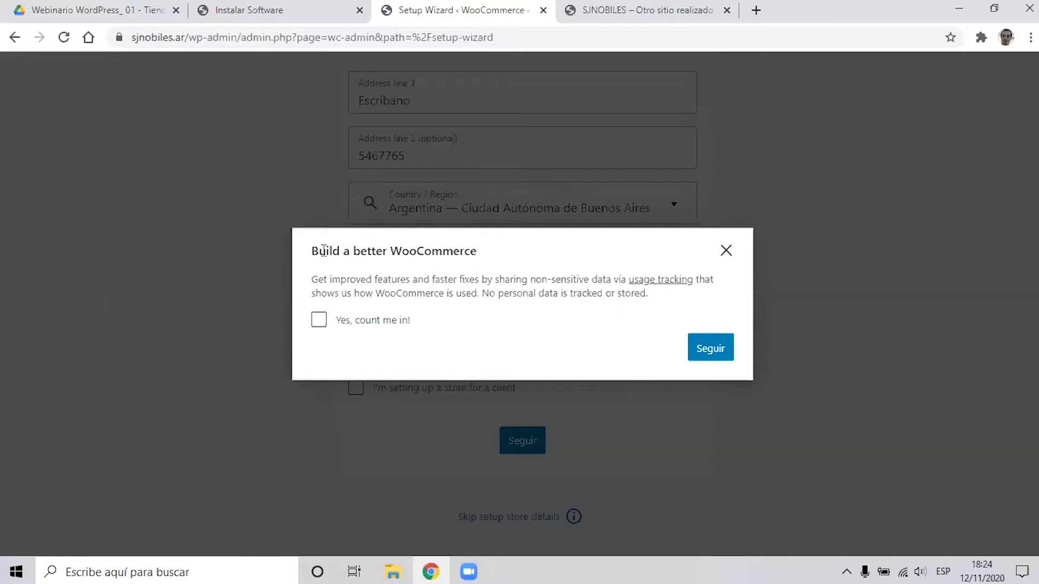
Leave 'Yes, count me in!' unchecked and continue without sharing usage data.
left_click_drag(323, 251, 655, 303)
left_click(454, 292)
left_click_drag(336, 320, 413, 312)
left_click(429, 294)
left_click(703, 353)
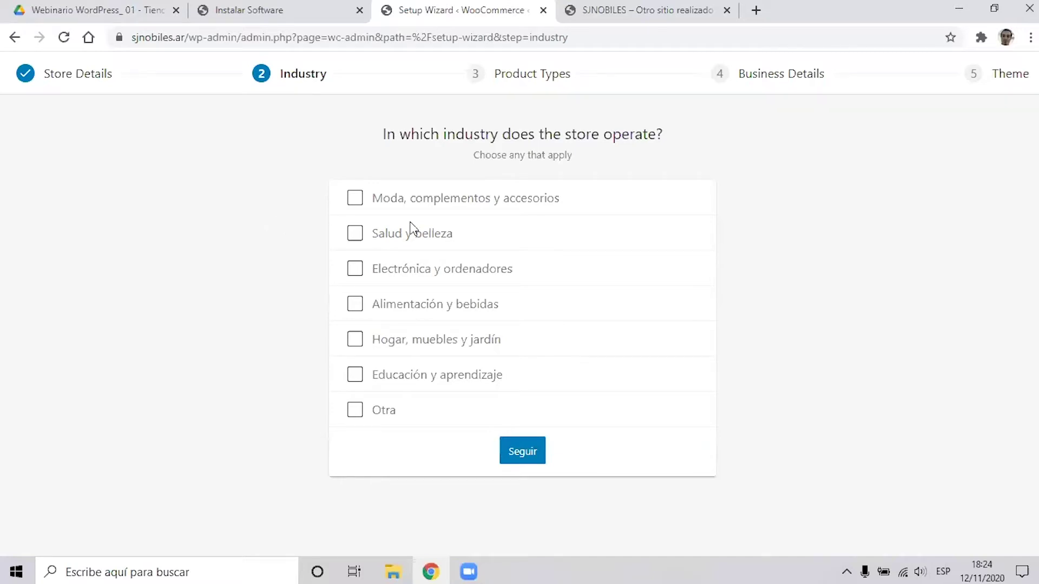
Choose 'Moda, complementos y accesorios' as the only industry, leaving Otra unchecked, and continue.
left_click(357, 201)
left_click(355, 412)
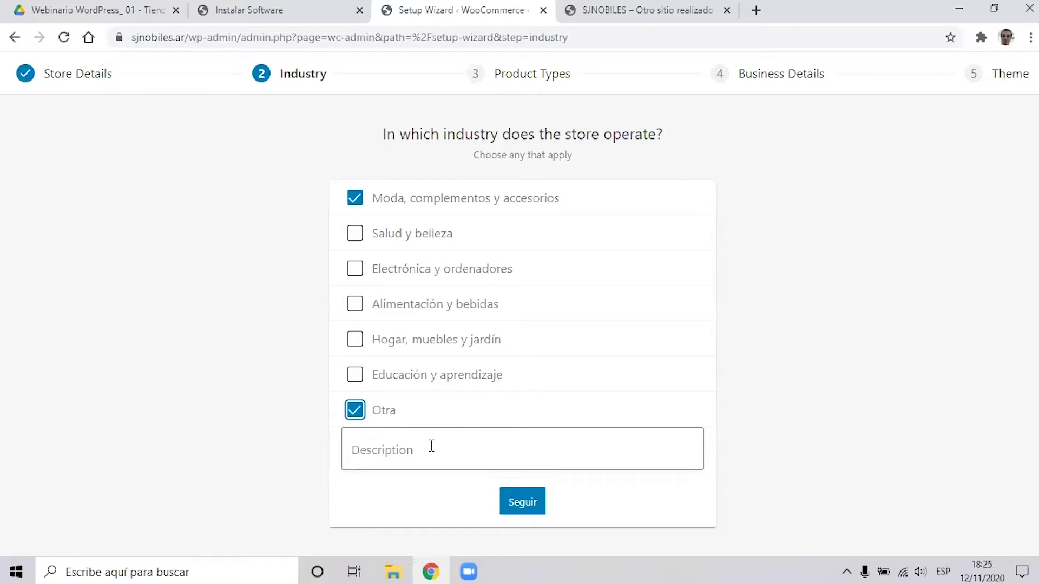
left_click(356, 412)
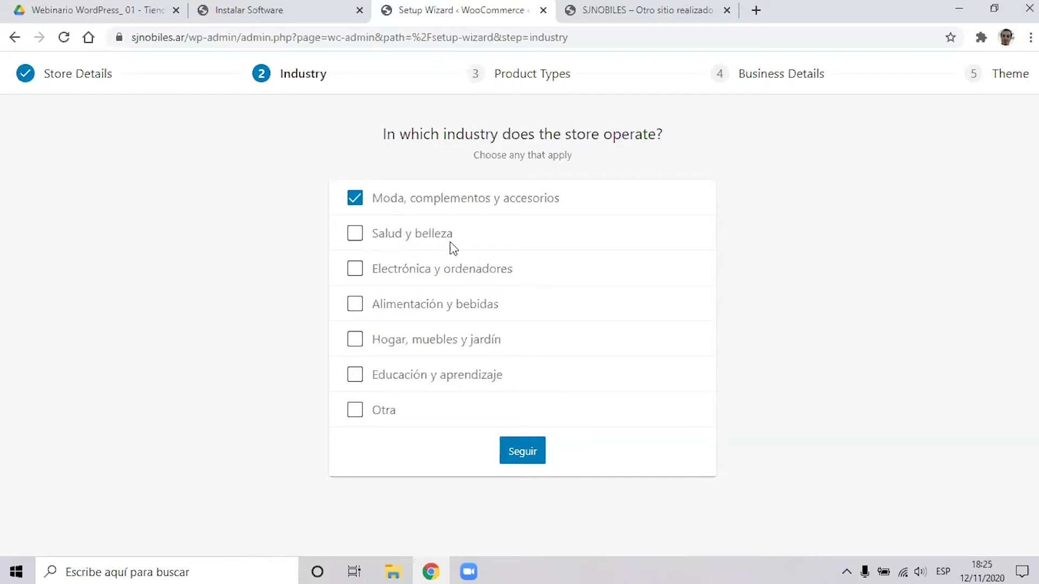
left_click(523, 452)
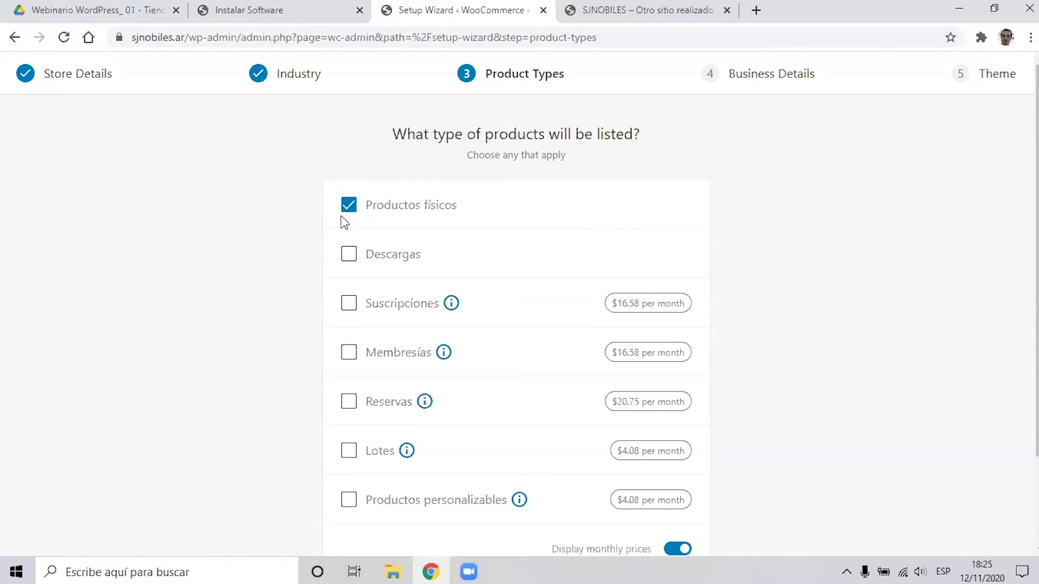
Tick and untick Descargas, Suscripciones, Membresías, Reservas and Lotes product types.
left_click(352, 264)
left_click(350, 265)
left_click(288, 294)
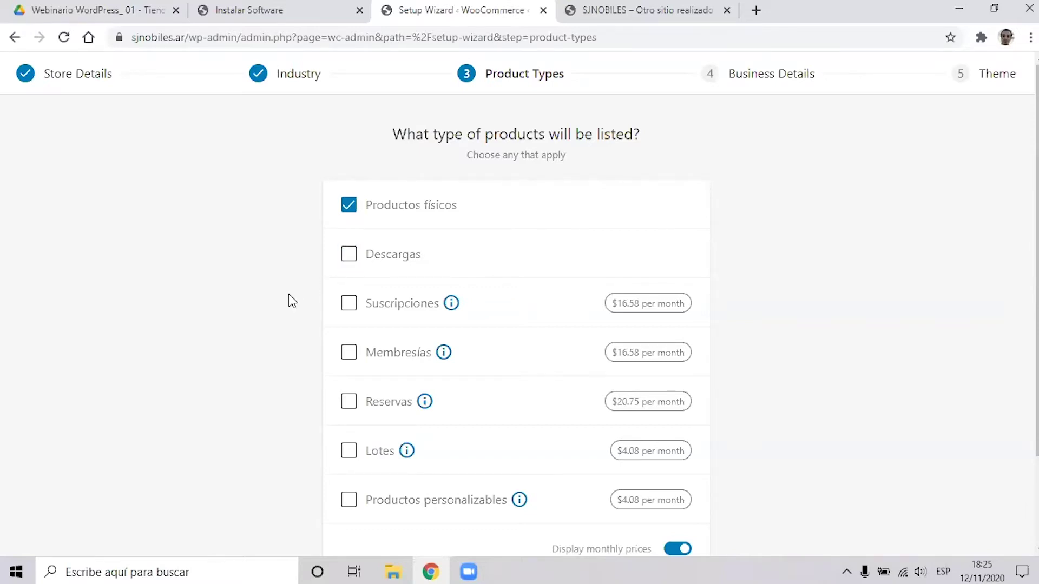
left_click(348, 304)
left_click(350, 358)
left_click(349, 303)
left_click(291, 304)
scroll(290, 314, "down", 2)
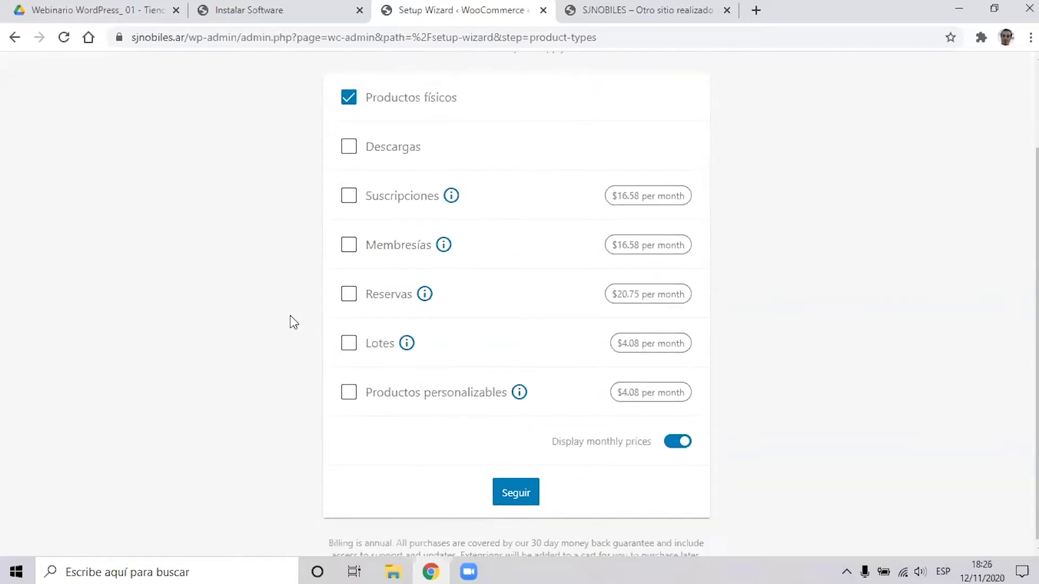
left_click(349, 296)
left_click(351, 297)
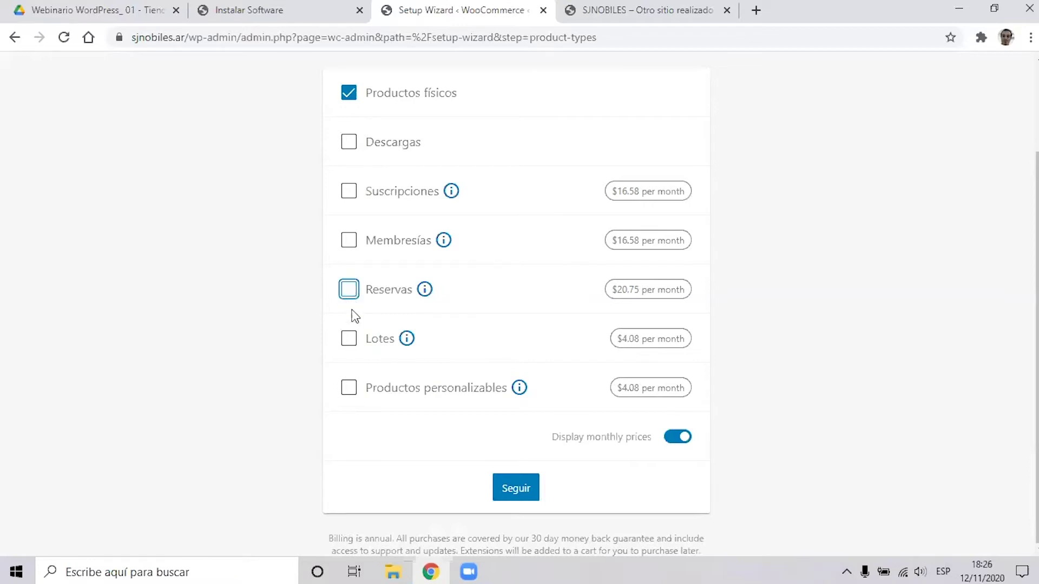
left_click(349, 343)
left_click(348, 346)
Toggle Descargas, Suscripciones and Membresías off again, keeping only Productos físicos, and continue.
left_click(350, 150)
left_click(346, 192)
left_click(346, 245)
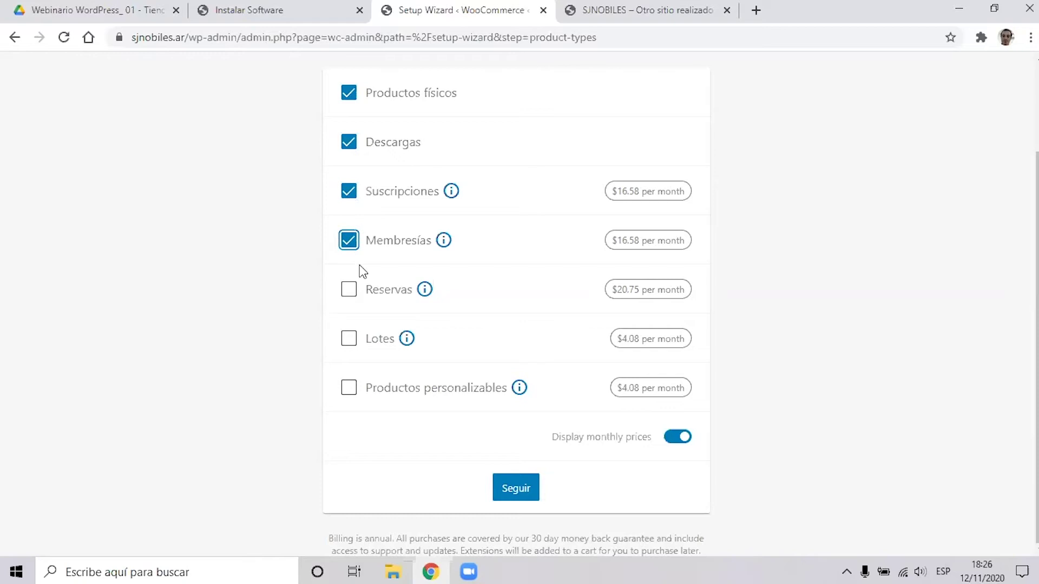
left_click(349, 241)
left_click(351, 194)
left_click(349, 149)
left_click(262, 151)
scroll(535, 209, "up", 2)
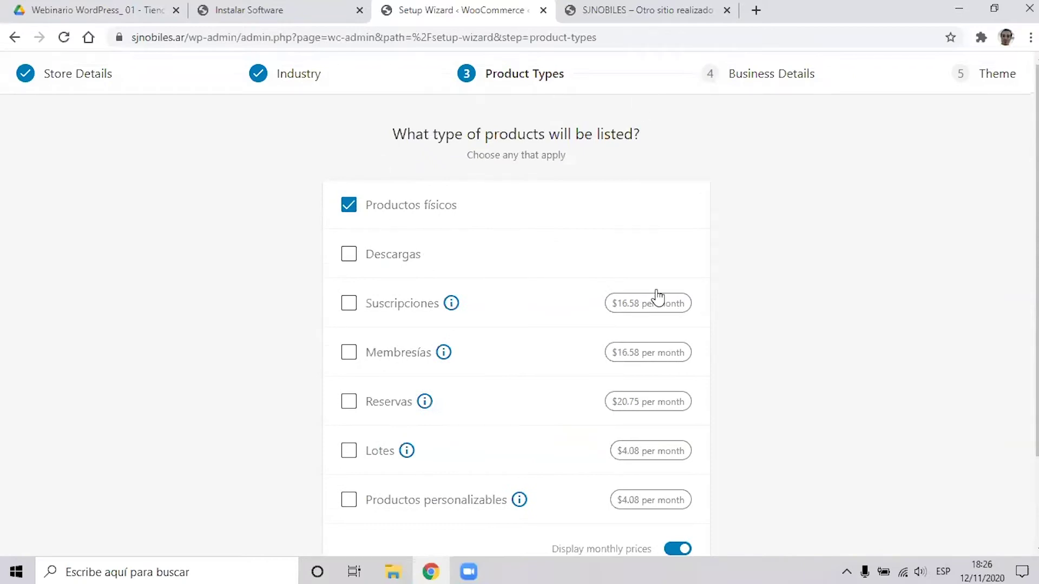
scroll(334, 350, "down", 2)
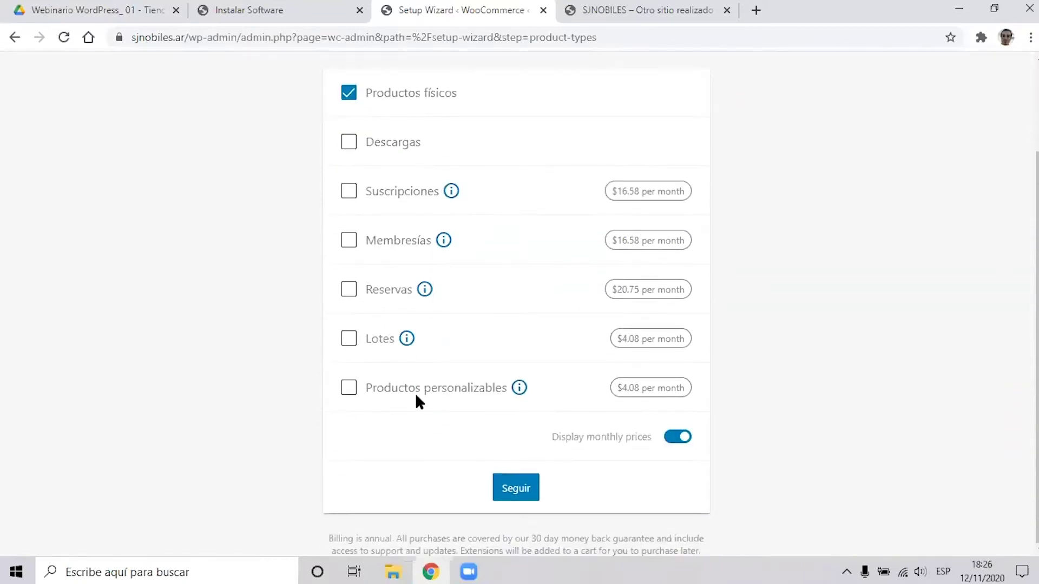
left_click(515, 488)
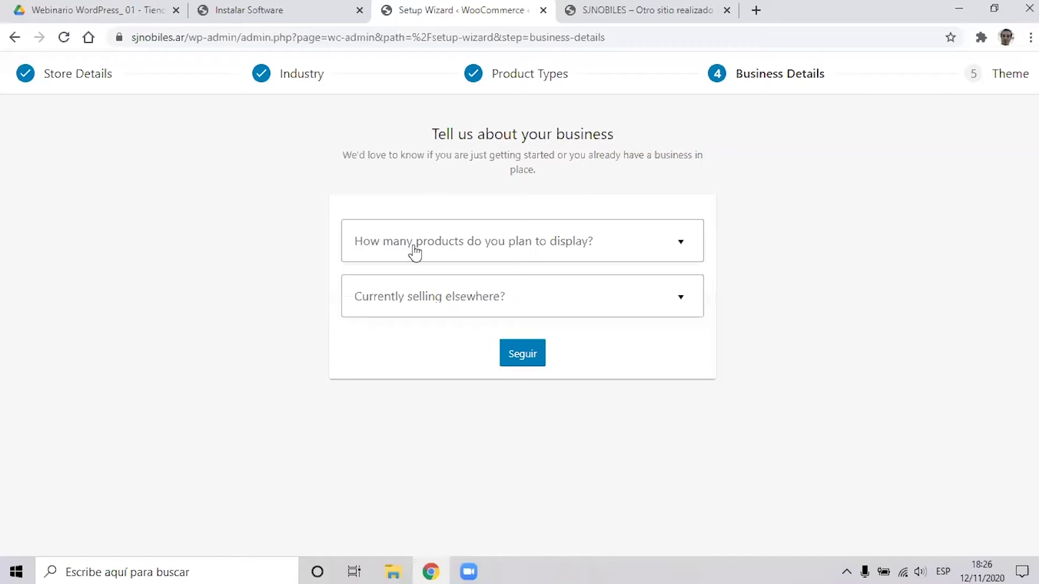
Answer 1 - 10 for planned products and No for currently selling elsewhere.
left_click(493, 252)
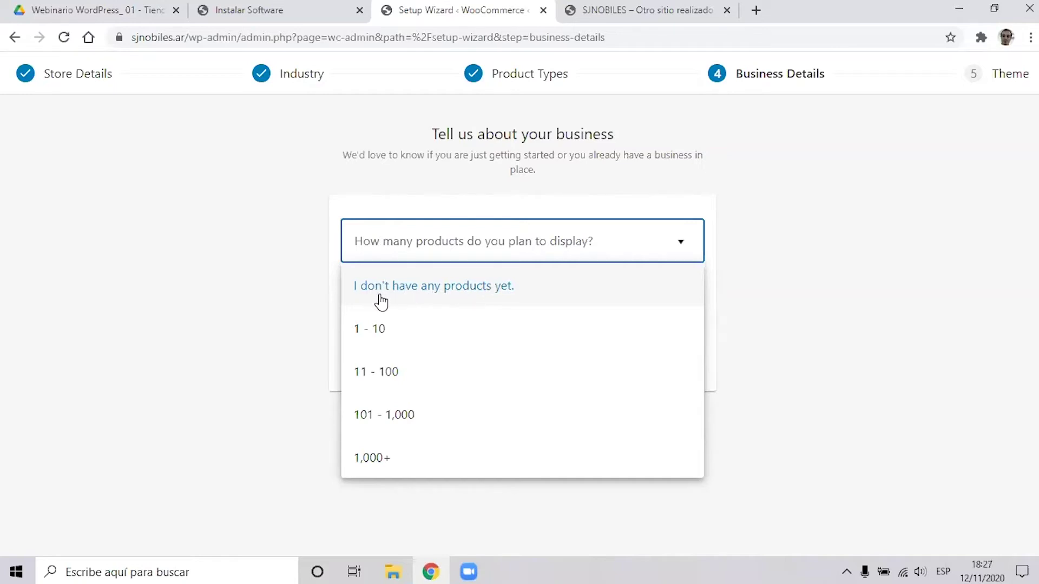
left_click(392, 330)
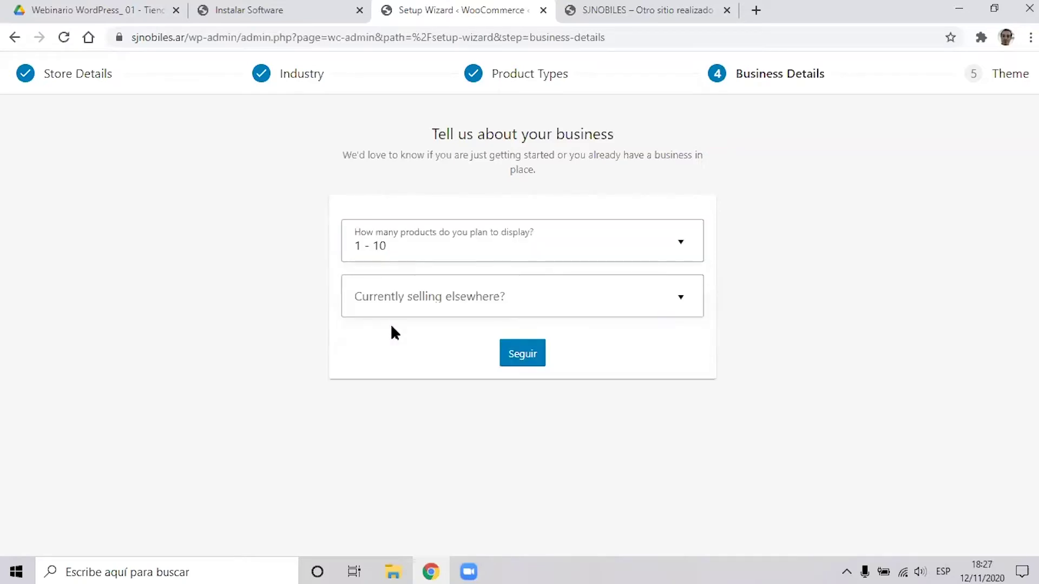
left_click(442, 305)
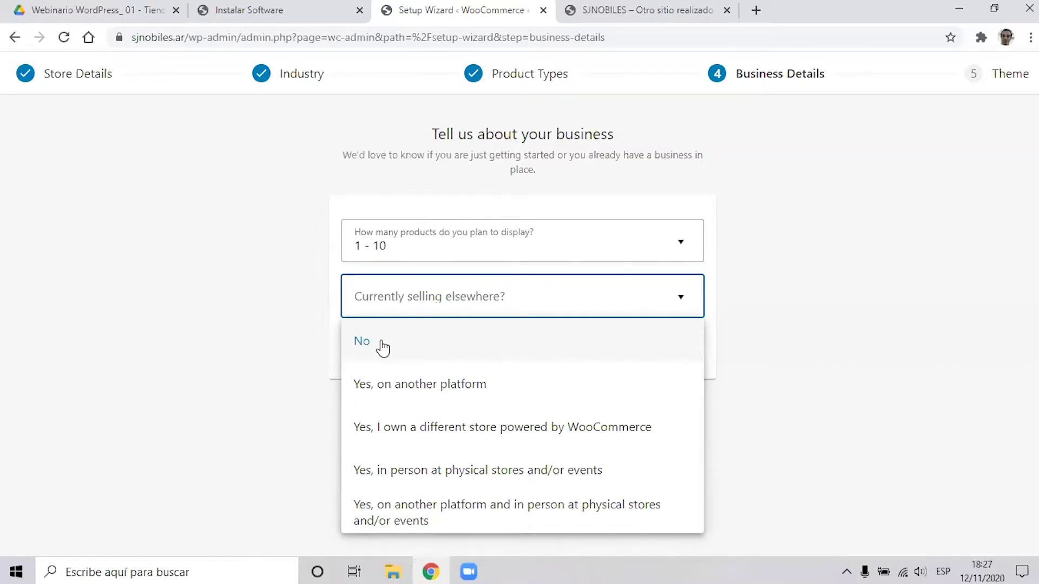
left_click(425, 343)
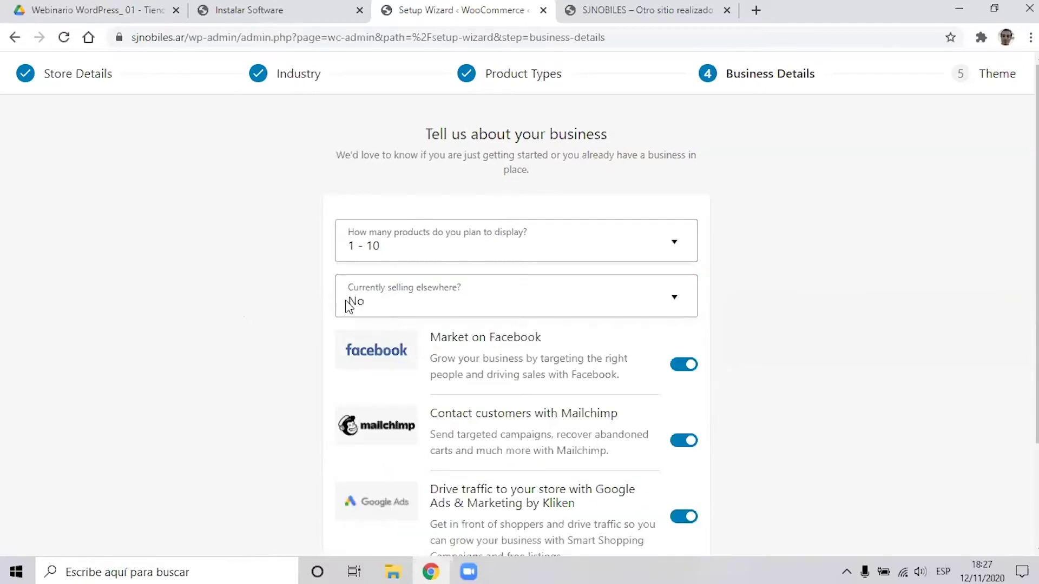
Read through the Mailchimp and Google Ads add-on descriptions.
scroll(261, 316, "down", 3)
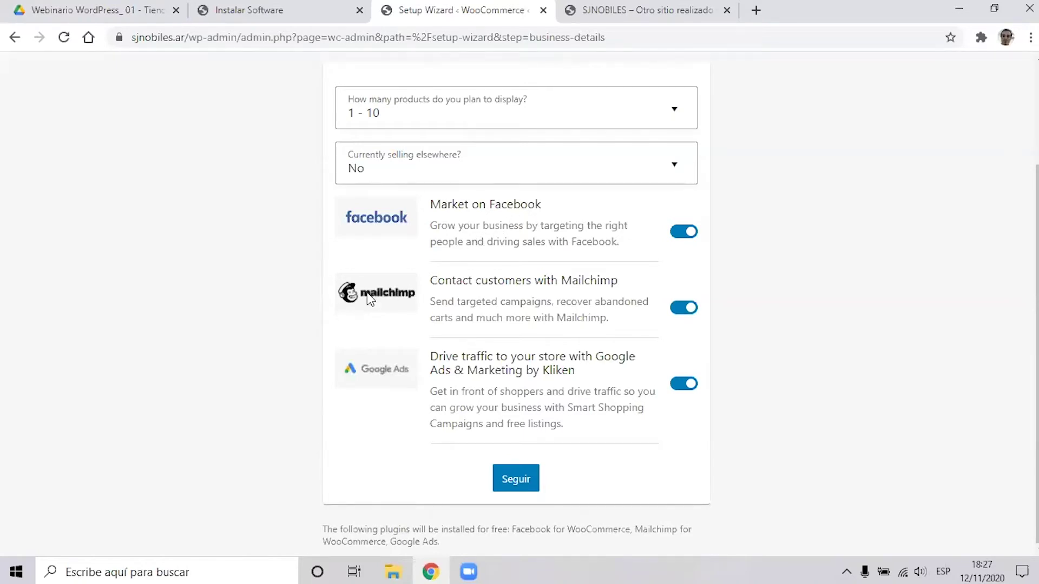
left_click_drag(425, 286, 441, 281)
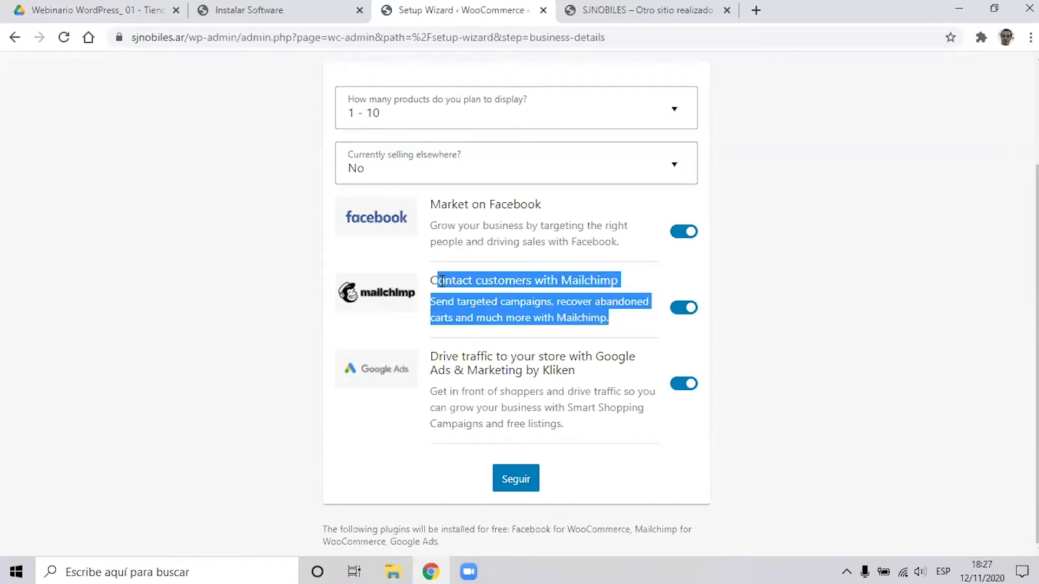
left_click(475, 309)
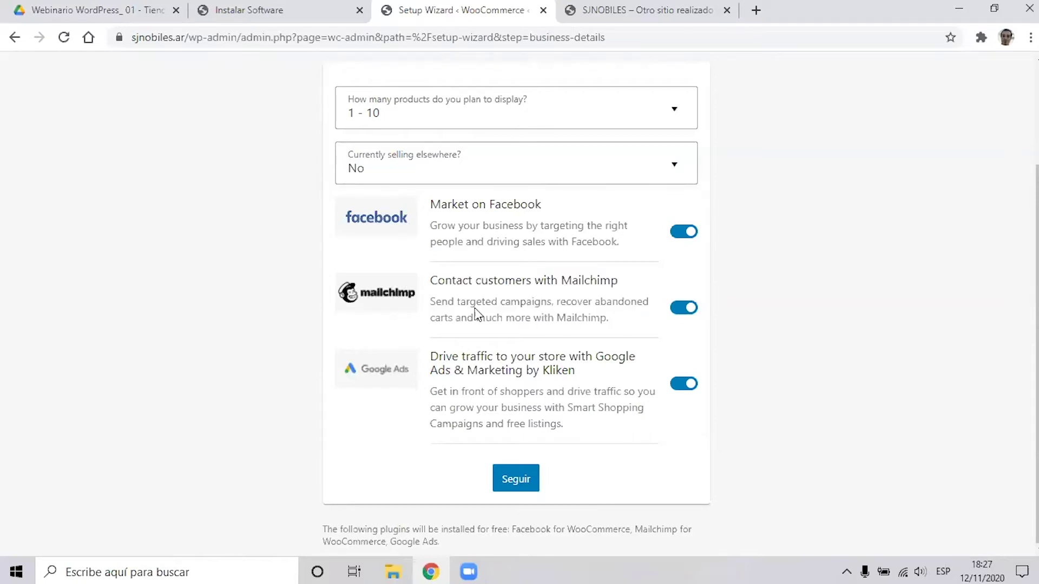
left_click_drag(618, 321, 439, 280)
left_click(476, 298)
left_click_drag(570, 372, 438, 357)
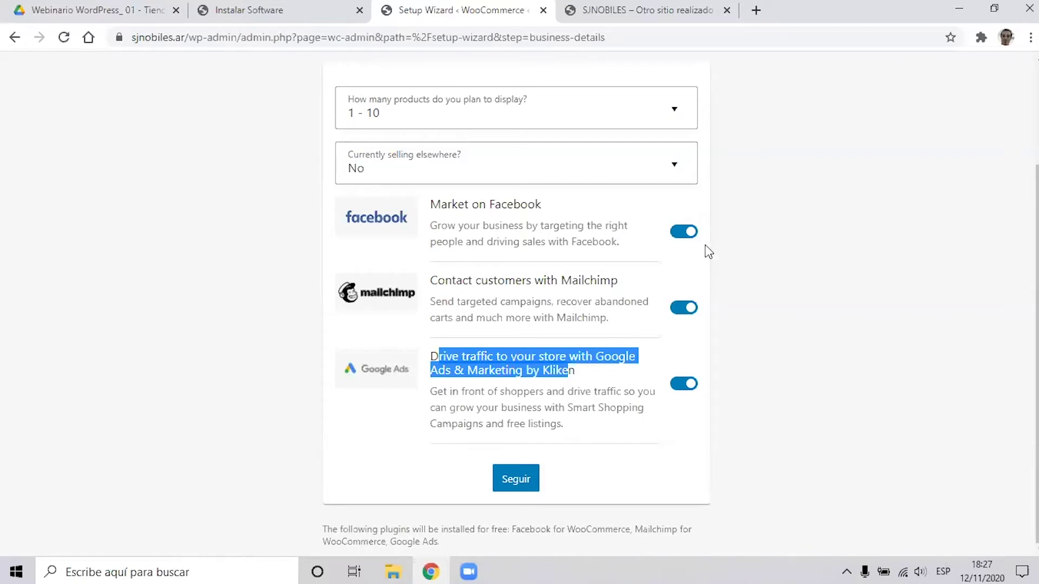
left_click(761, 239)
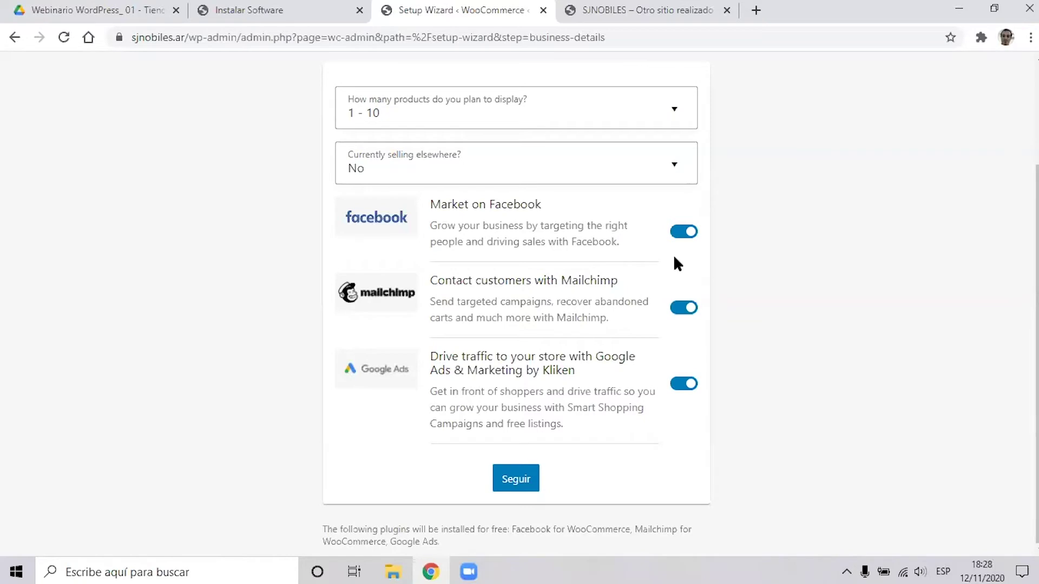
Switch off the Facebook, Mailchimp and Google Ads add-ons and continue to the Theme step.
left_click(682, 233)
left_click(683, 319)
left_click(683, 396)
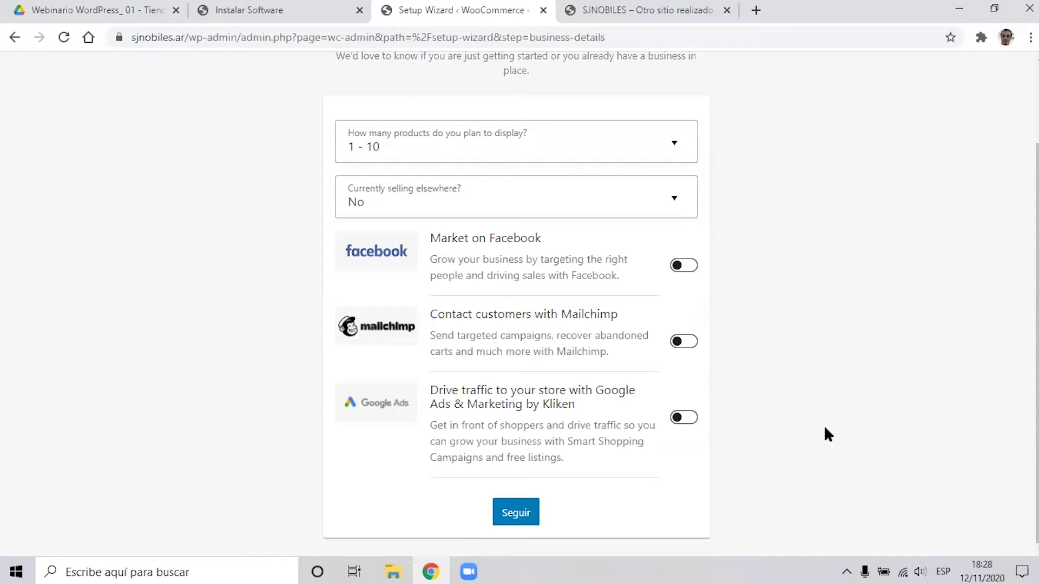
scroll(806, 391, "up", 2)
scroll(806, 390, "down", 2)
left_click(514, 514)
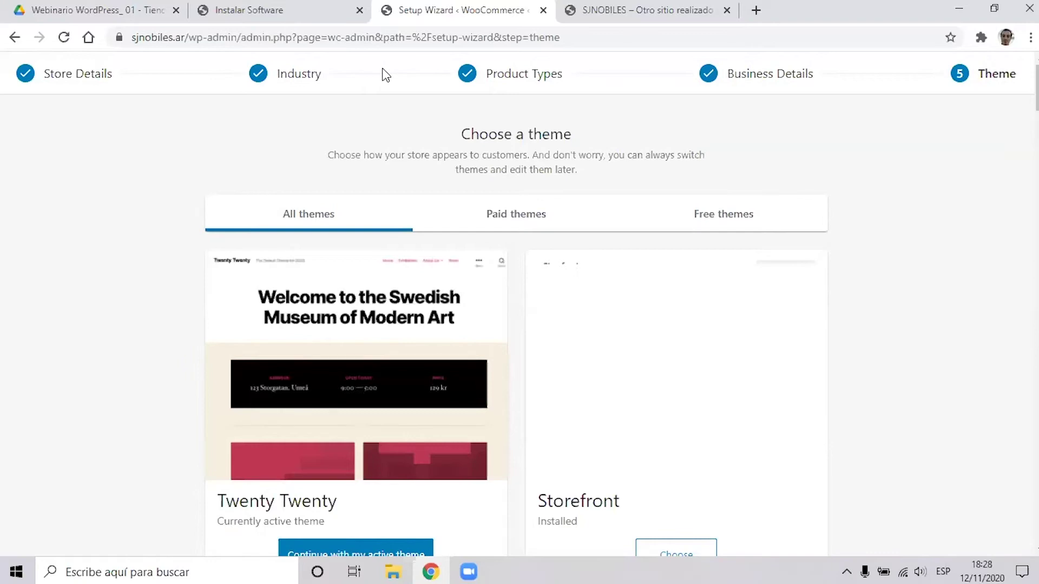
Scroll to the Twenty Twenty and Storefront theme cards, then switch to the live SJNOBILES tab.
scroll(475, 274, "down", 2)
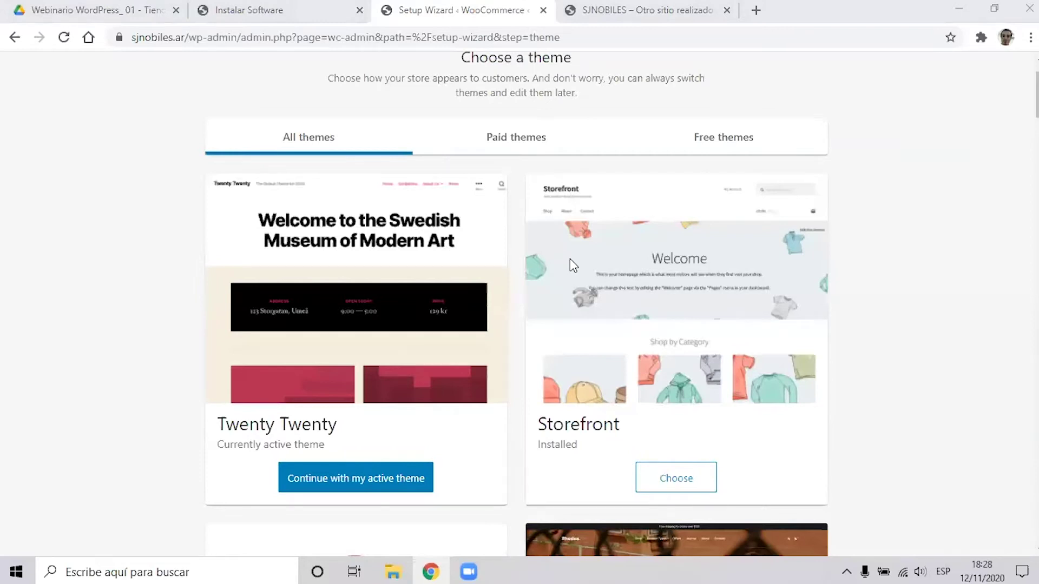
left_click(576, 9)
Go to the admin Escritorio, then open Apariencia > Temas.
mouse_move(77, 69)
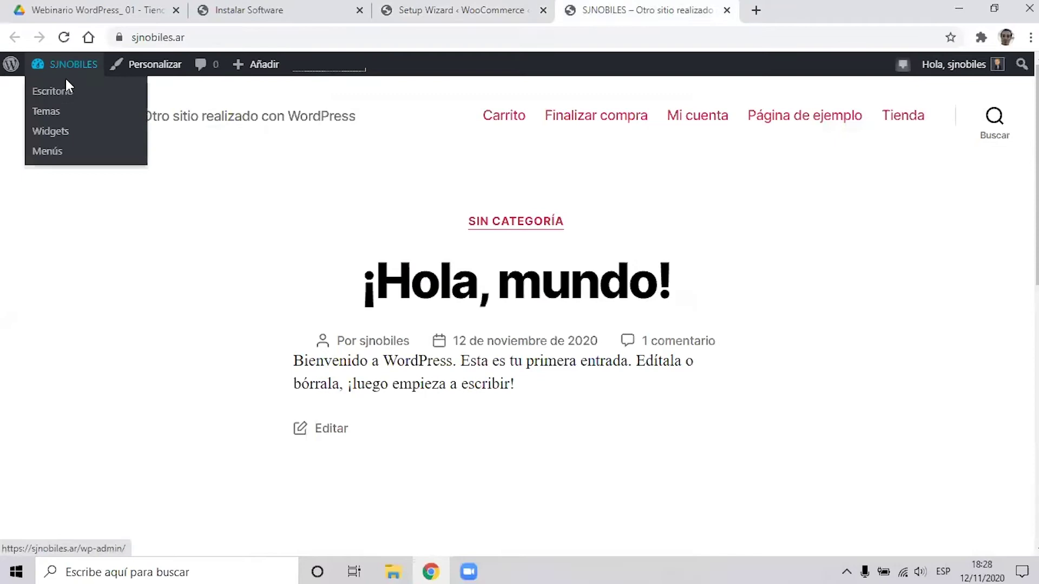
left_click(56, 96)
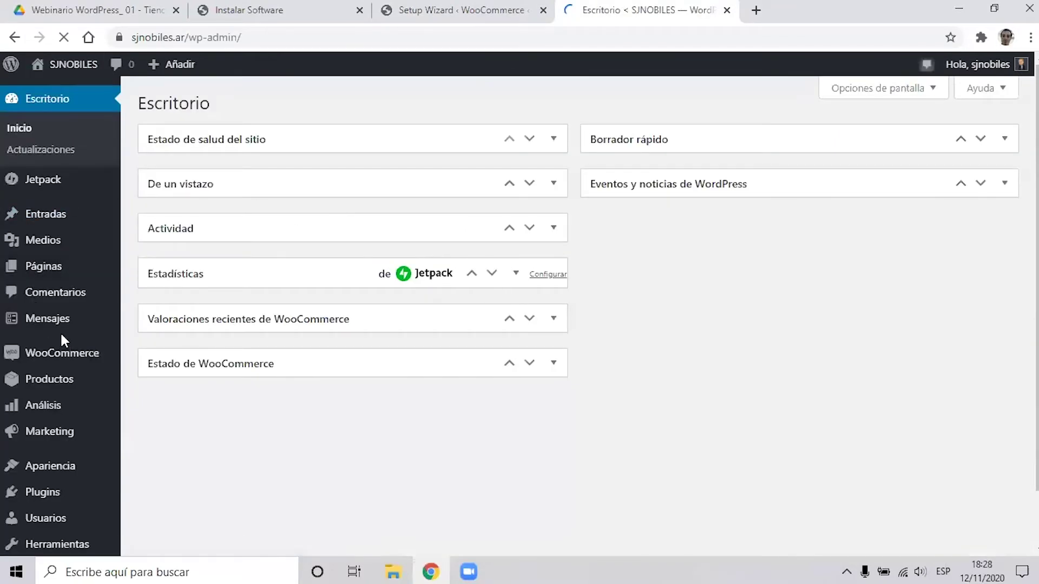
mouse_move(80, 346)
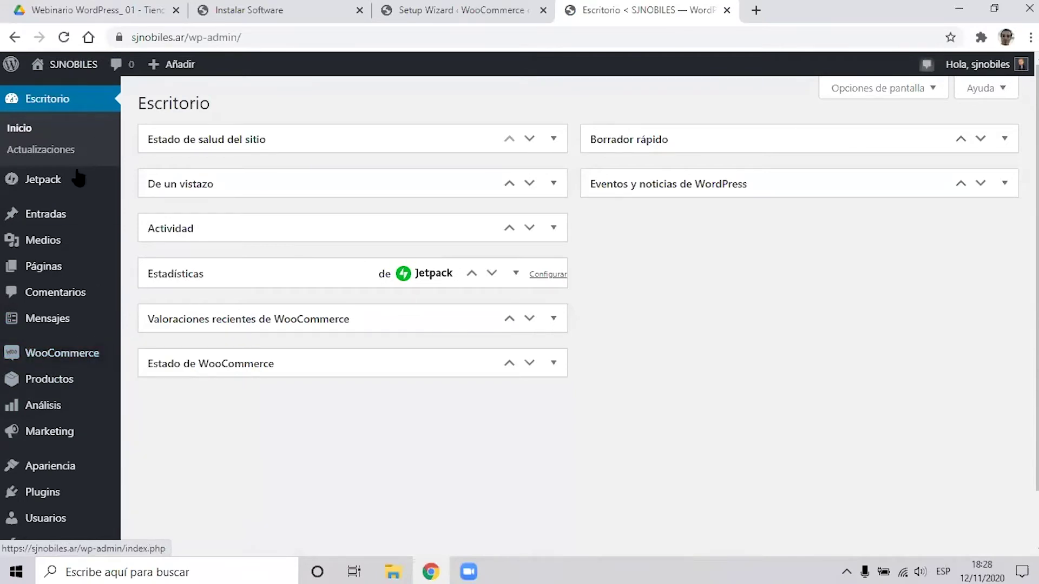
scroll(59, 324, "down", 1)
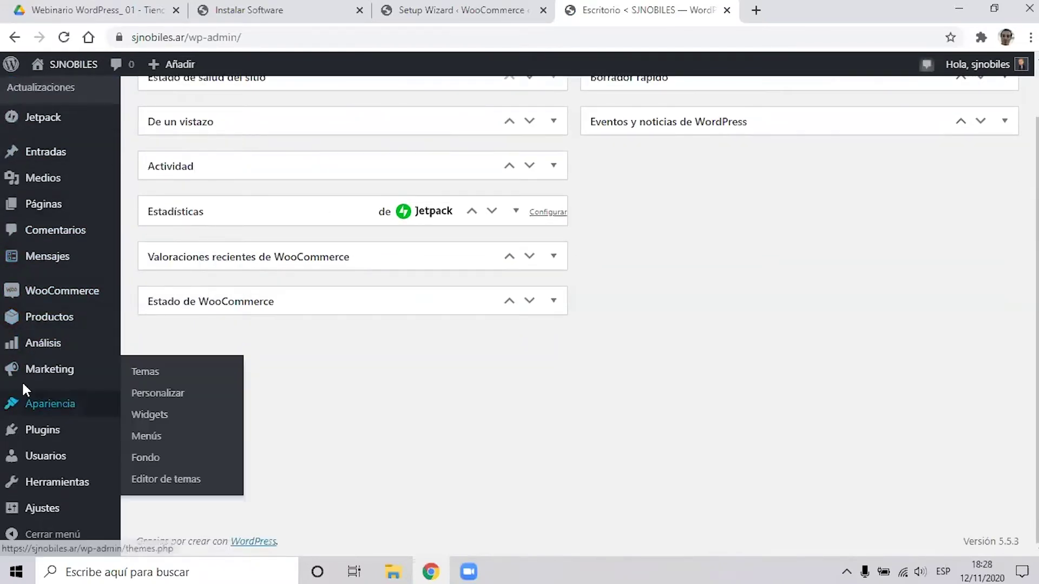
mouse_move(41, 439)
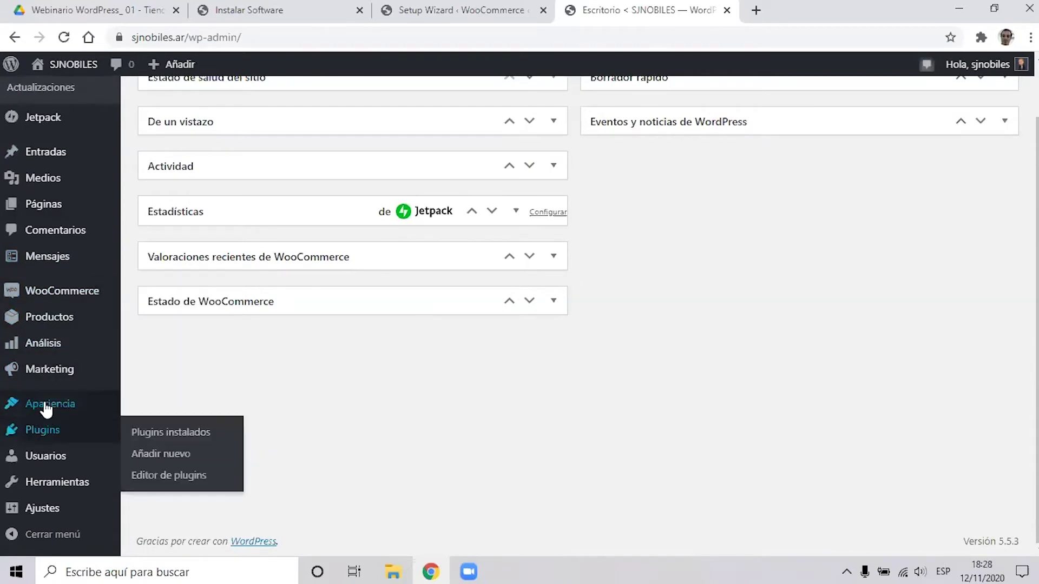
mouse_move(45, 412)
left_click(145, 373)
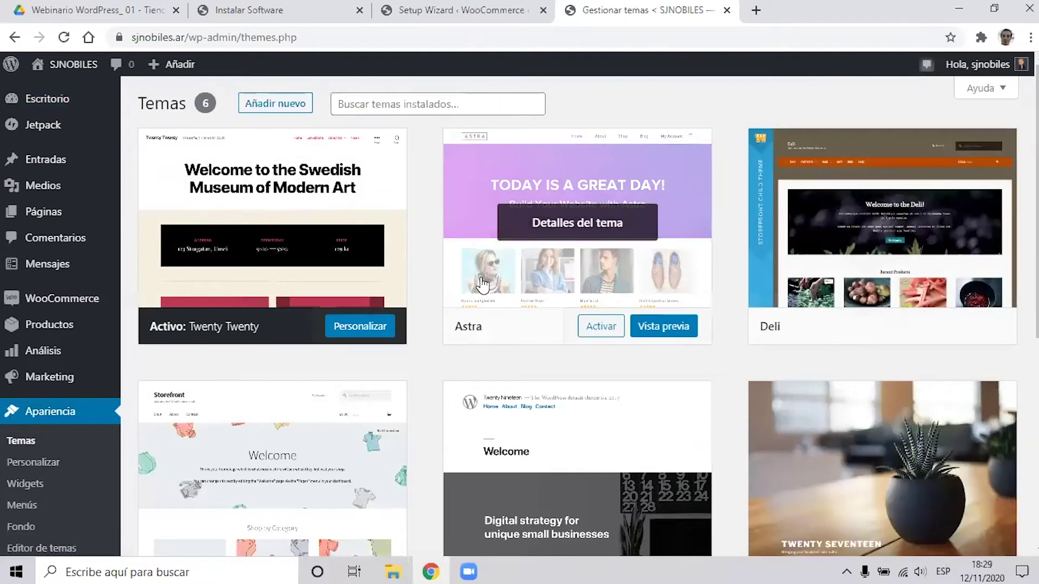
Look over the six installed themes, with Twenty Twenty active, and head to the SJNOBILES site menu.
scroll(542, 265, "down", 2)
scroll(850, 230, "up", 2)
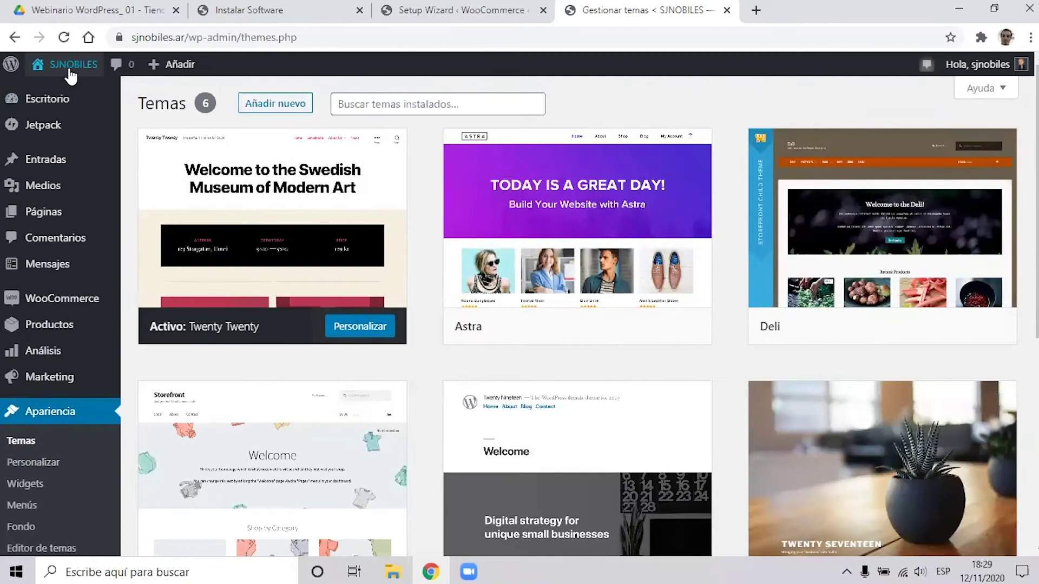
mouse_move(66, 64)
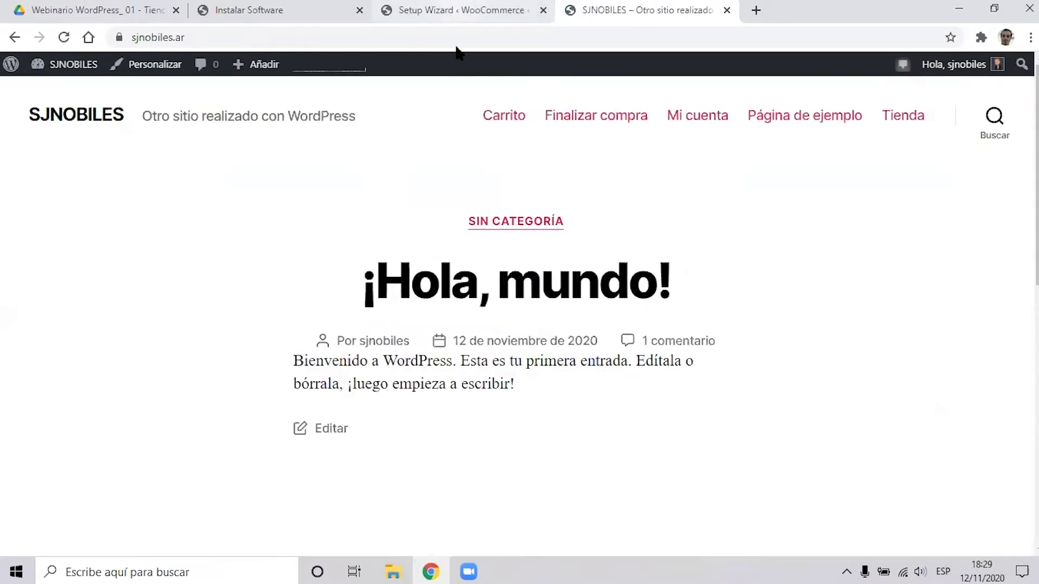
Filter the wizard's theme list to free themes and choose the Boutique theme.
left_click(457, 10)
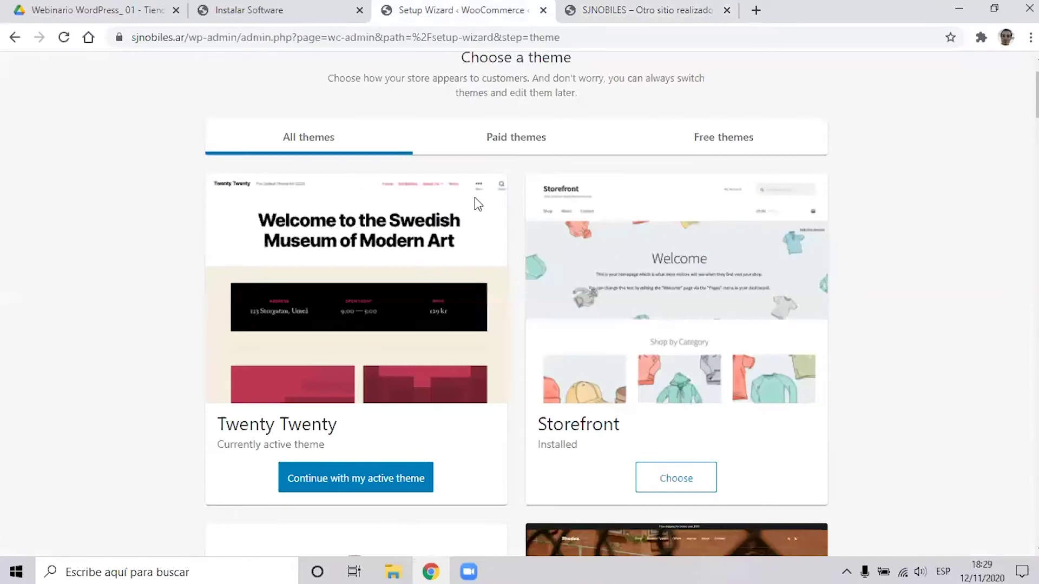
scroll(481, 281, "down", 3)
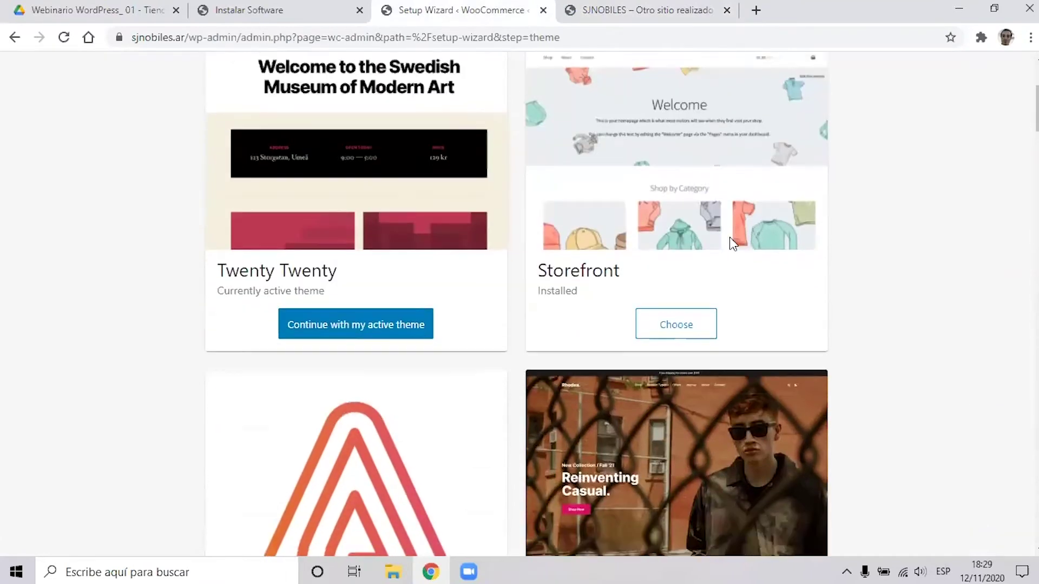
scroll(525, 298, "down", 1)
scroll(644, 285, "up", 4)
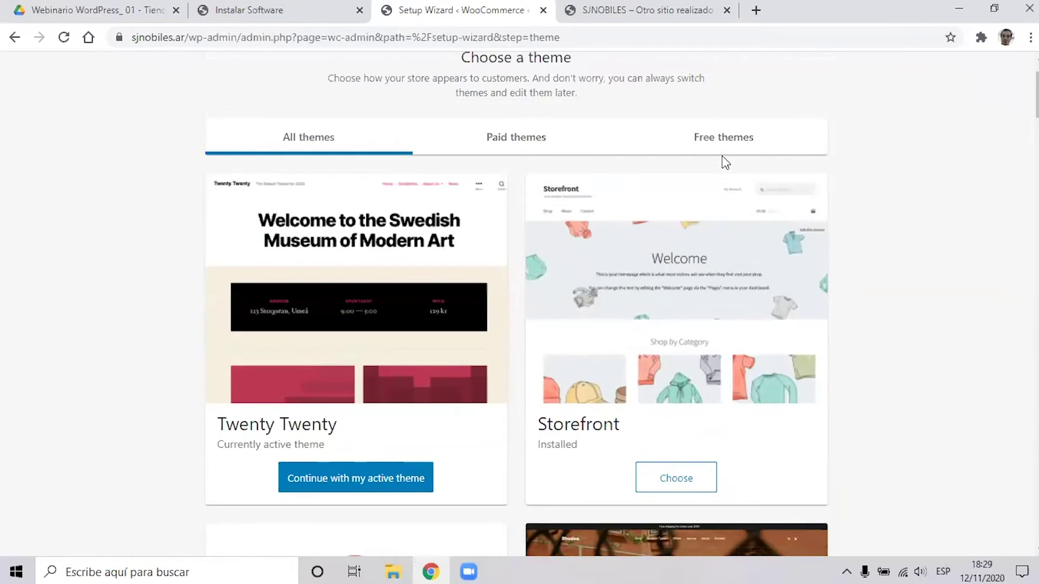
left_click(724, 153)
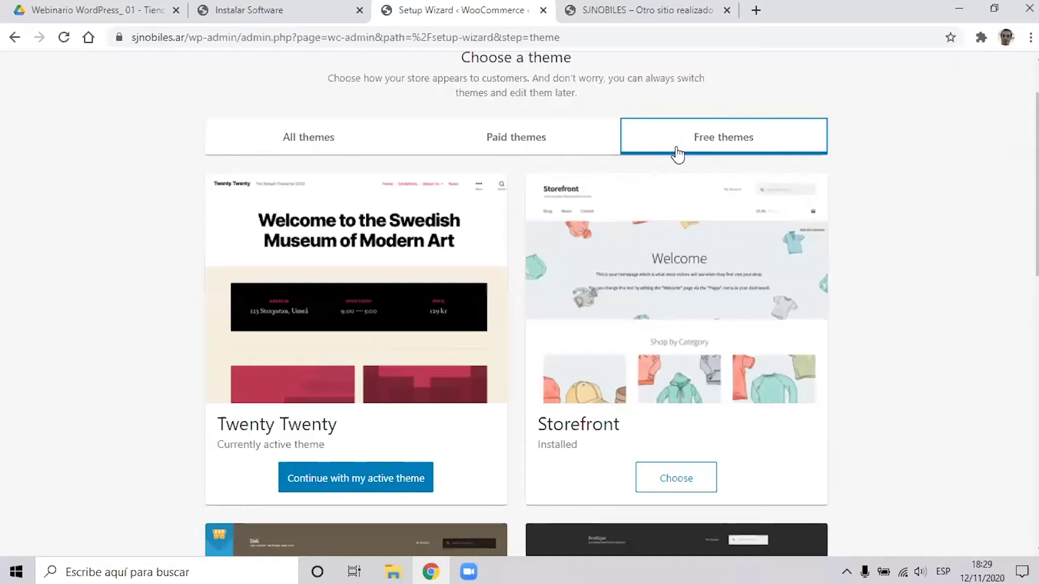
scroll(627, 246, "down", 5)
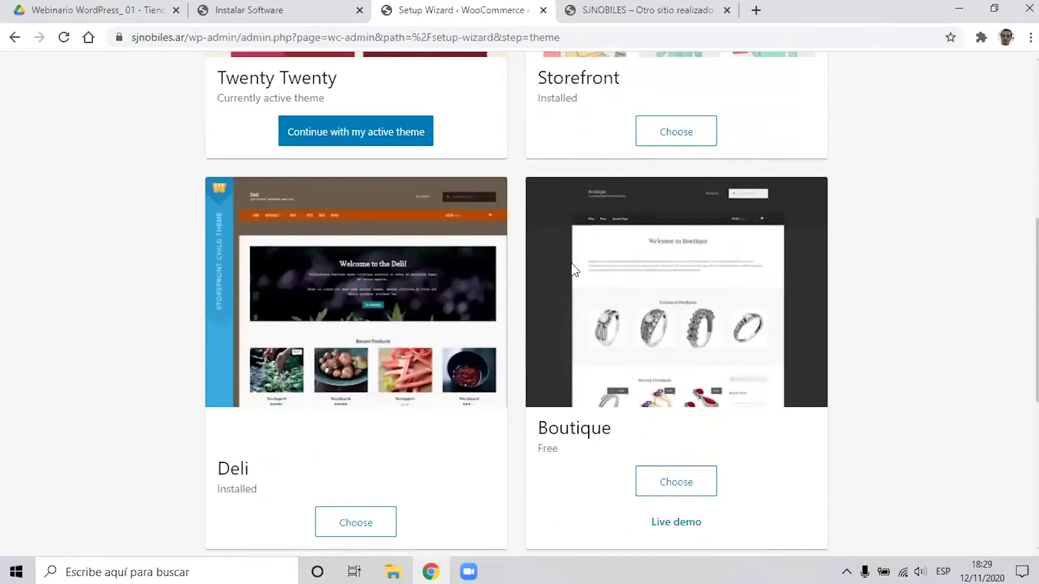
scroll(575, 271, "down", 1)
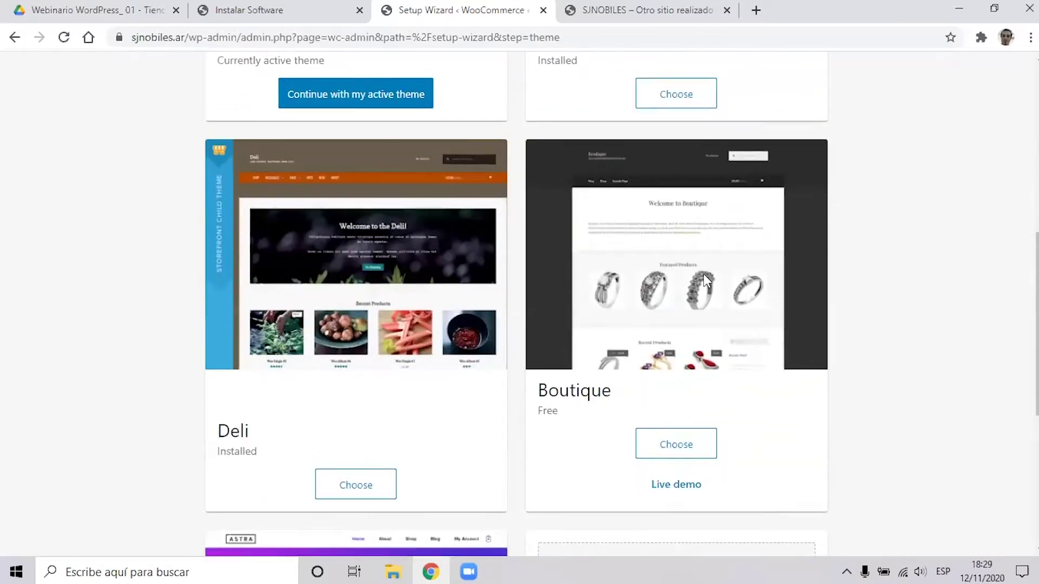
scroll(686, 270, "down", 1)
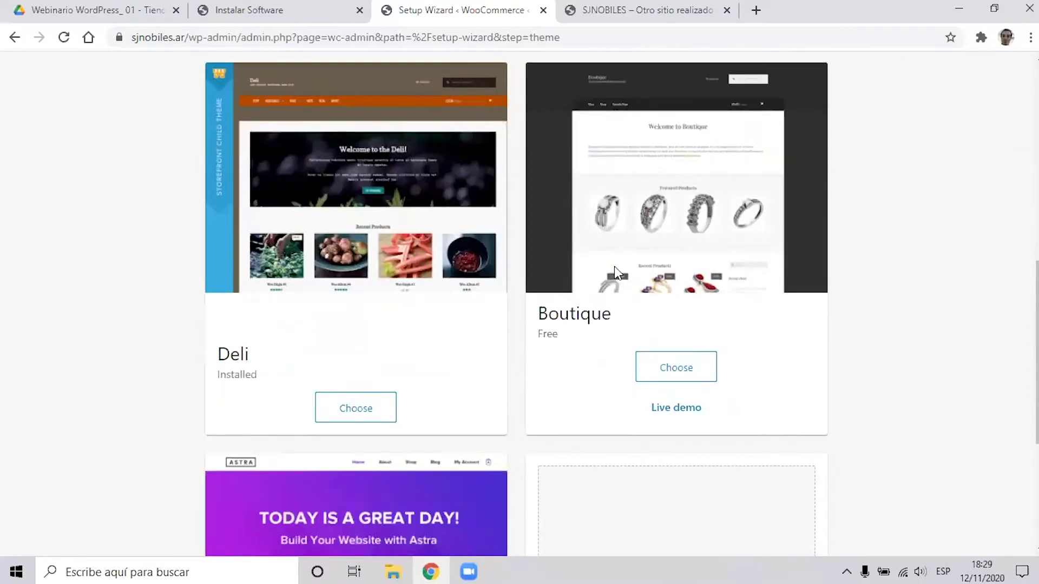
scroll(600, 318, "up", 1)
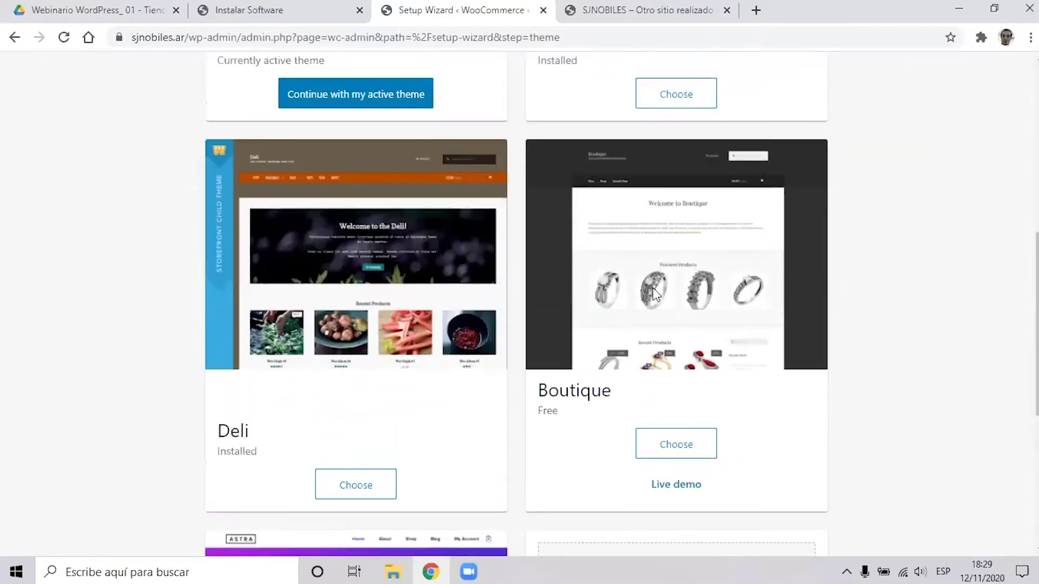
left_click(680, 449)
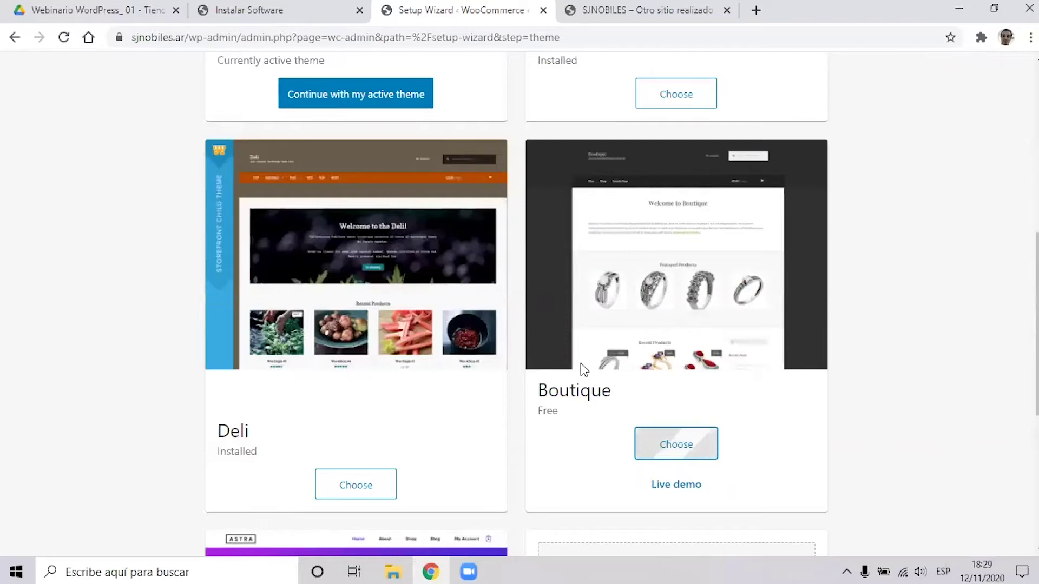
Review the Boutique install and activation notices and the WooCommerce Shipping & Tax offer.
scroll(598, 401, "down", 5)
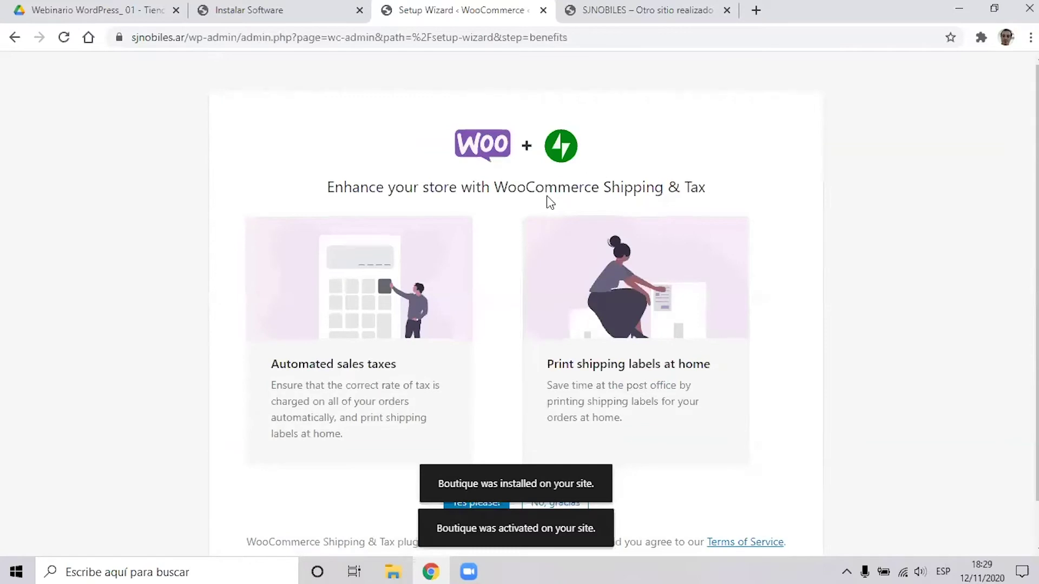
scroll(546, 200, "down", 1)
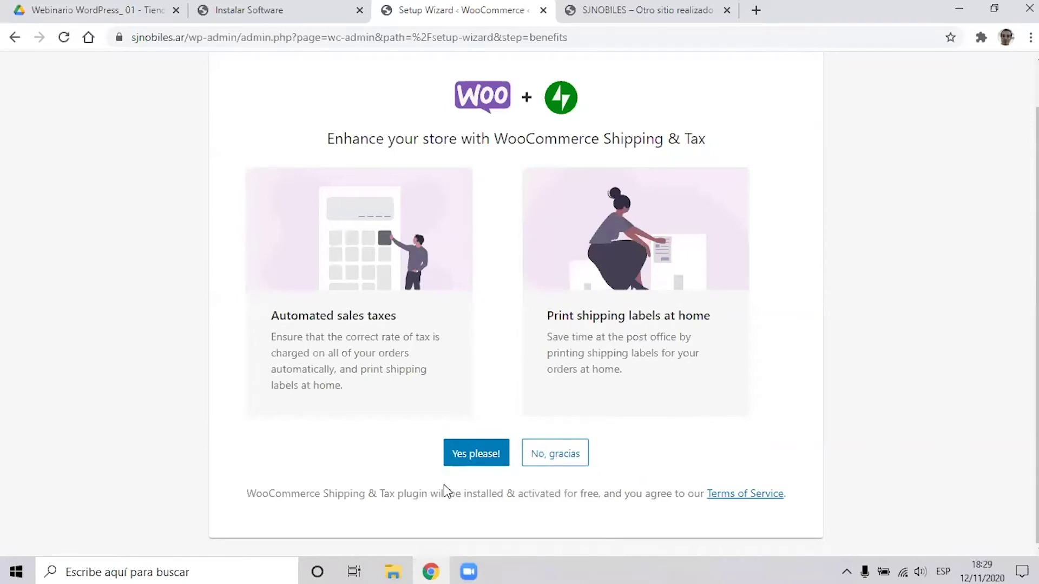
scroll(371, 427, "up", 1)
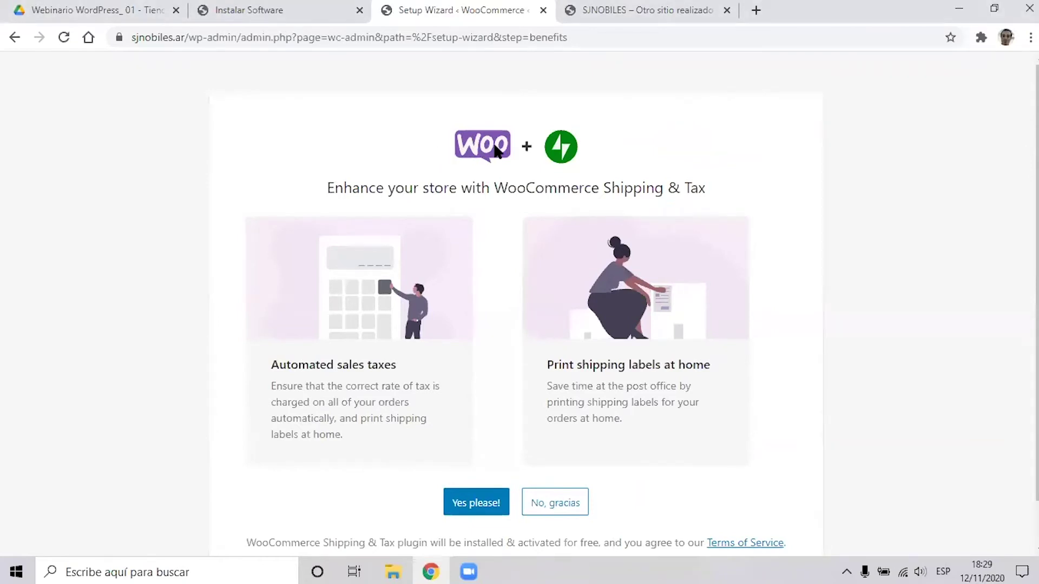
left_click_drag(322, 188, 611, 159)
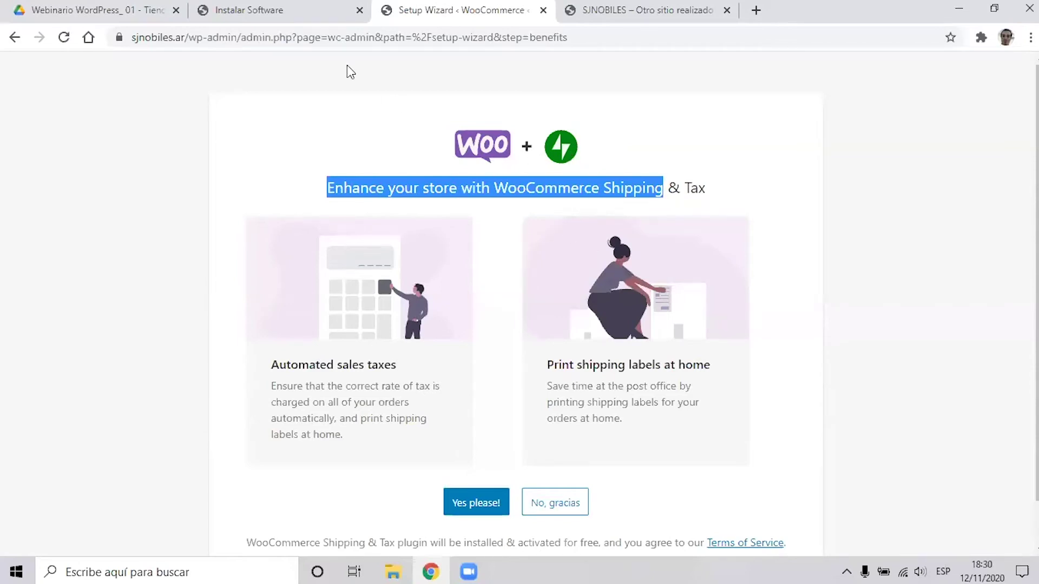
Go from the live site to the admin dashboard and open the installed plugins list.
key("ctrl+Tab")
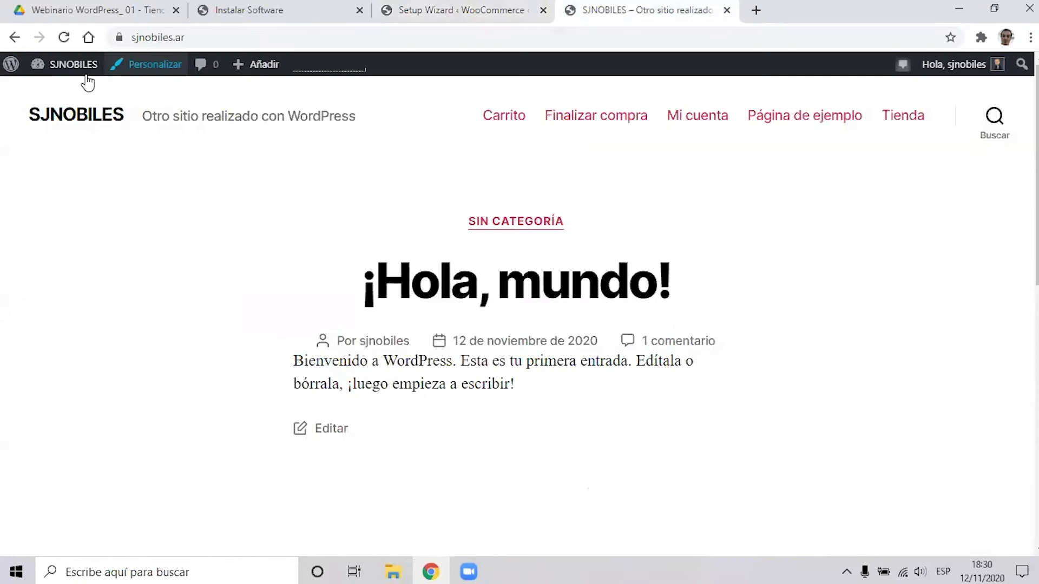
left_click(60, 88)
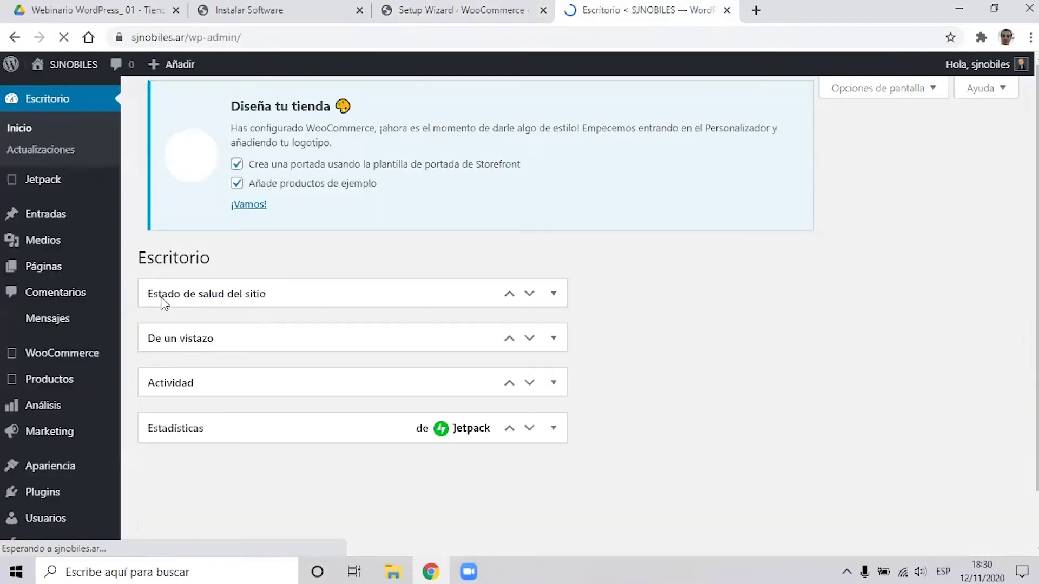
scroll(45, 422, "down", 1)
scroll(45, 422, "down", 1)
mouse_move(43, 433)
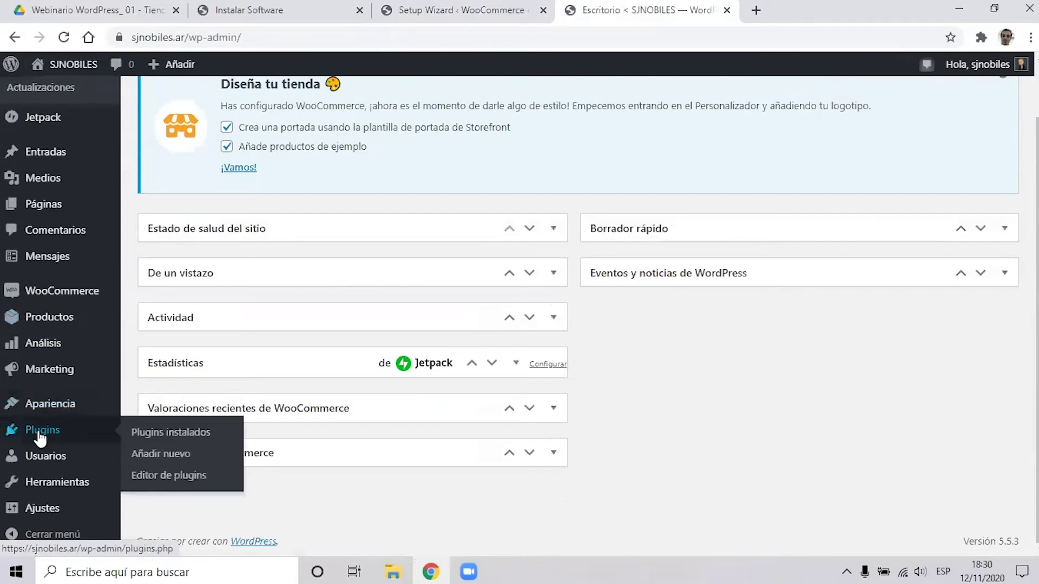
left_click(57, 436)
Dismiss the 'Diseña tu tienda' WooCommerce notice above the Jetpack and WooCommerce plugins.
scroll(169, 346, "down", 3)
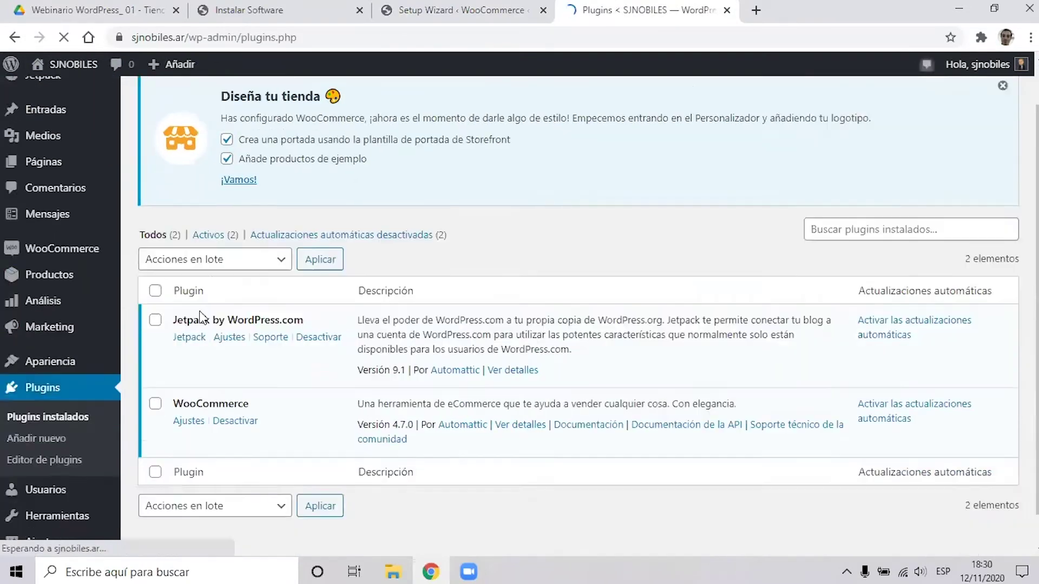
left_click_drag(168, 372, 310, 372)
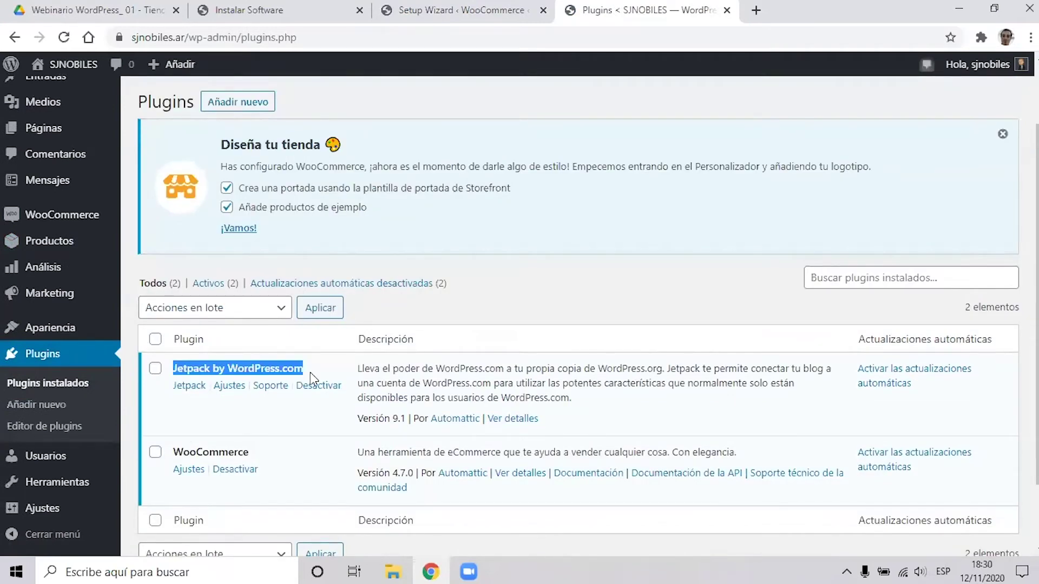
left_click(312, 377)
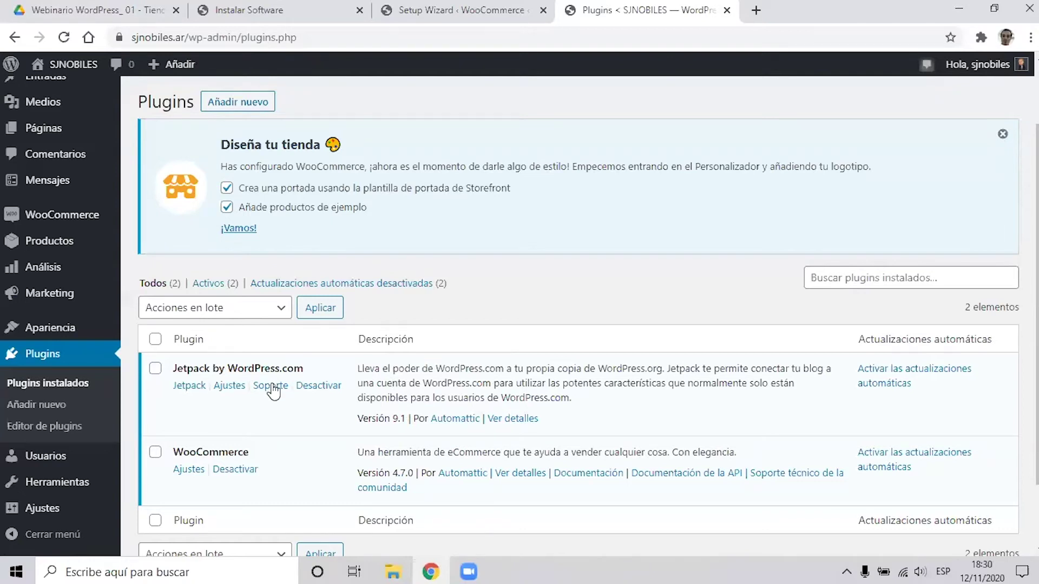
scroll(320, 368, "up", 2)
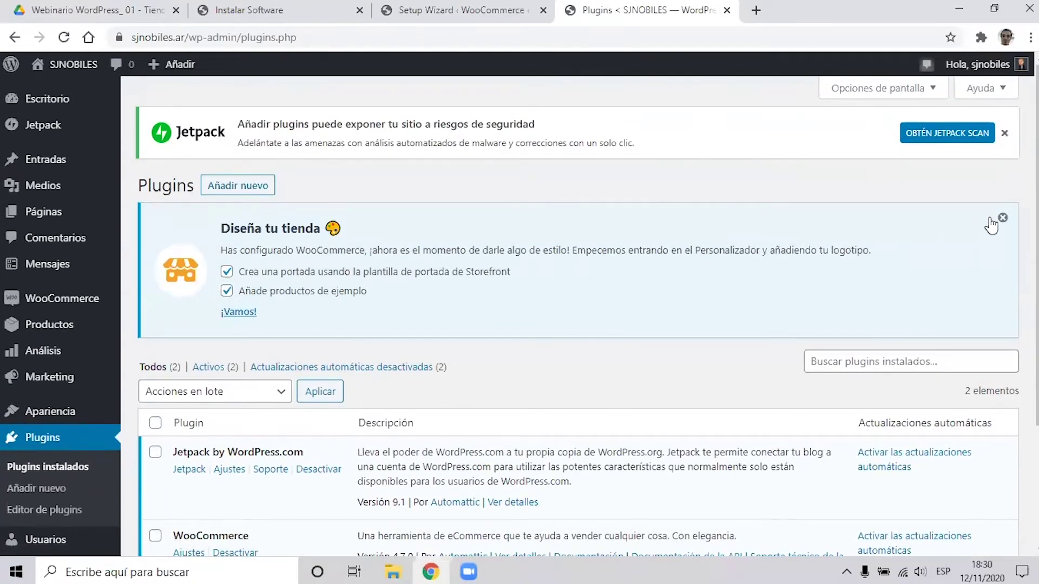
left_click(1002, 219)
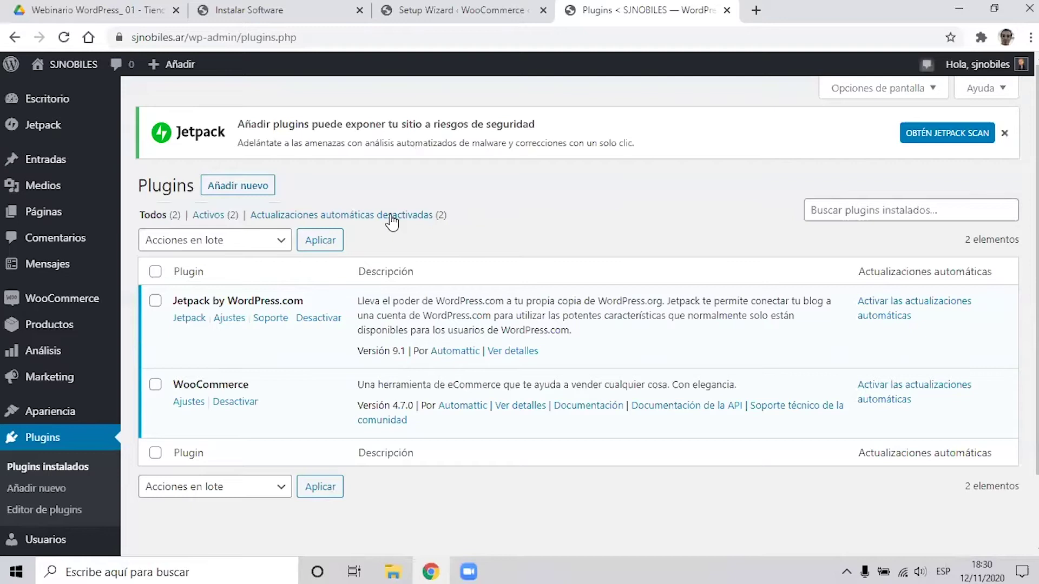
Load wordpress.com in a new tab, landing on the WordPress.com Reader.
left_click(756, 10)
type("wordpress.org")
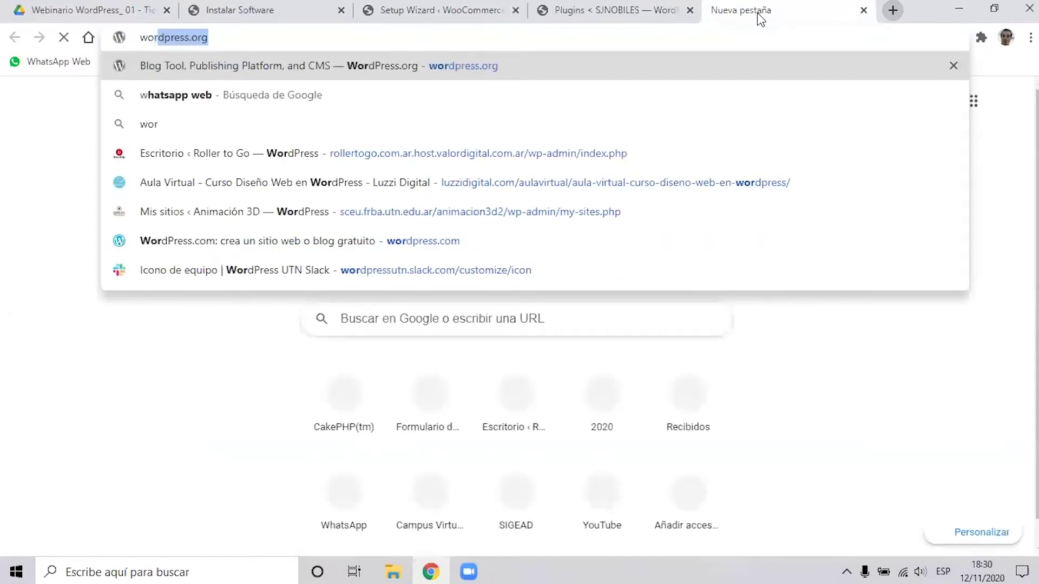
key("BackSpace")
key("BackSpace")
key("BackSpace")
type("com")
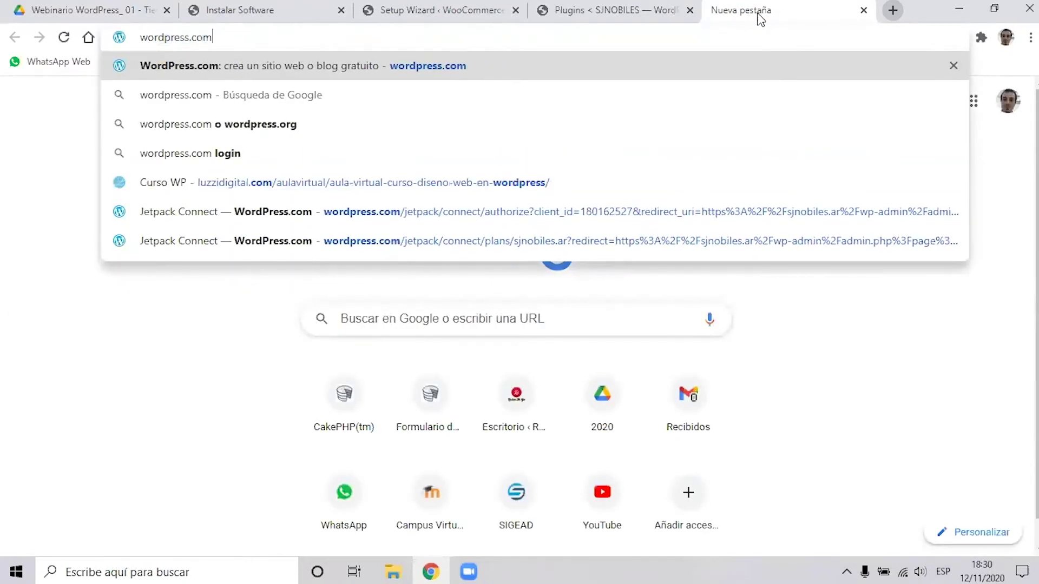
key("Return")
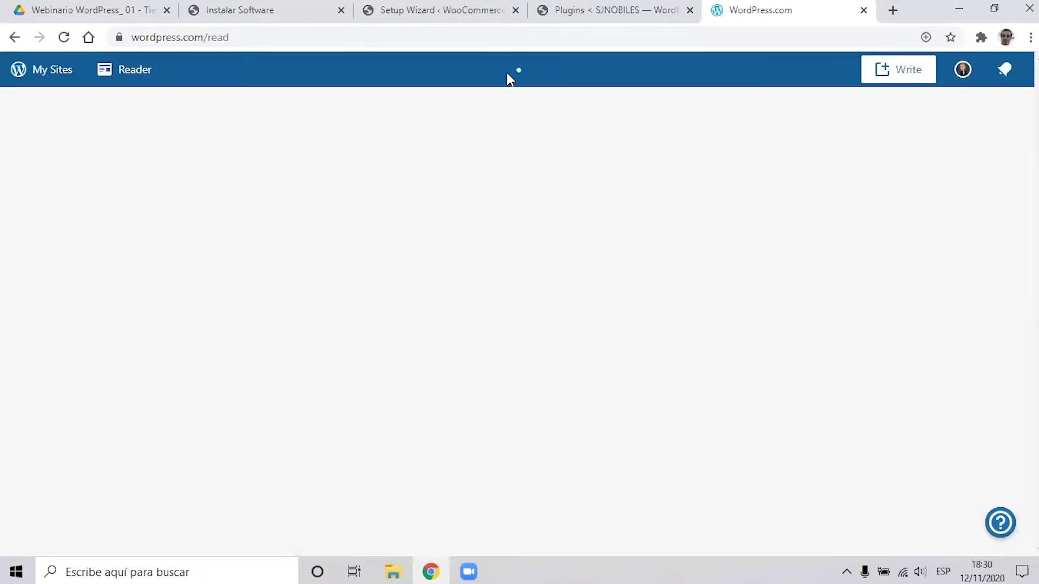
left_click_drag(132, 38, 202, 39)
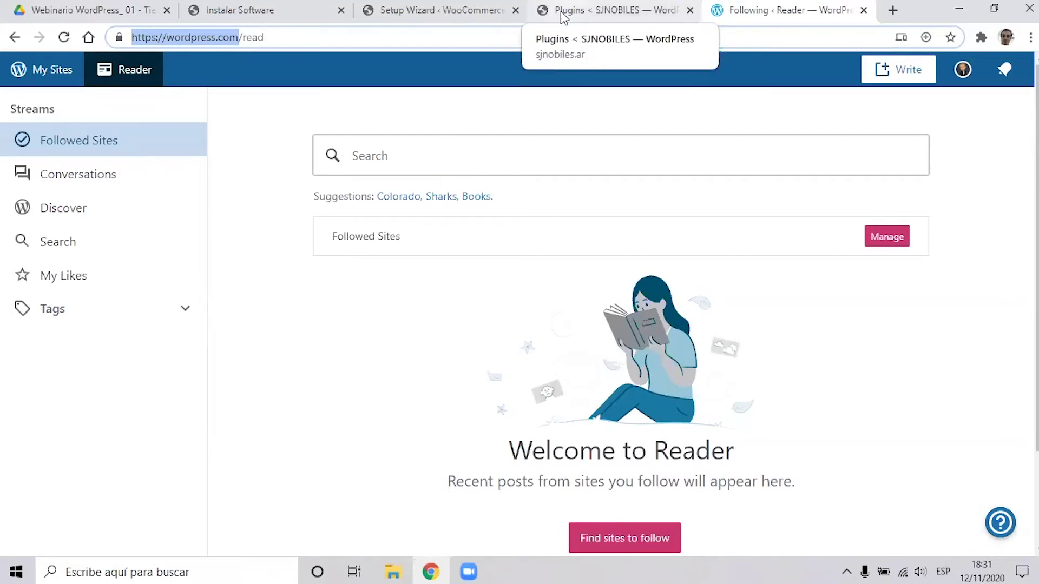
Close the WordPress.com Reader tab.
left_click(450, 10)
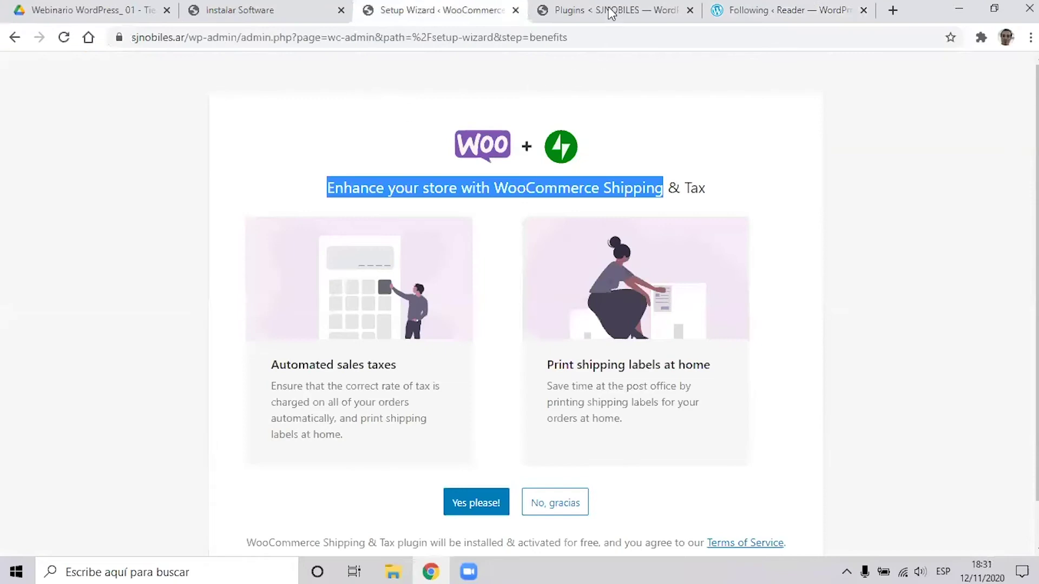
key("ctrl+Tab")
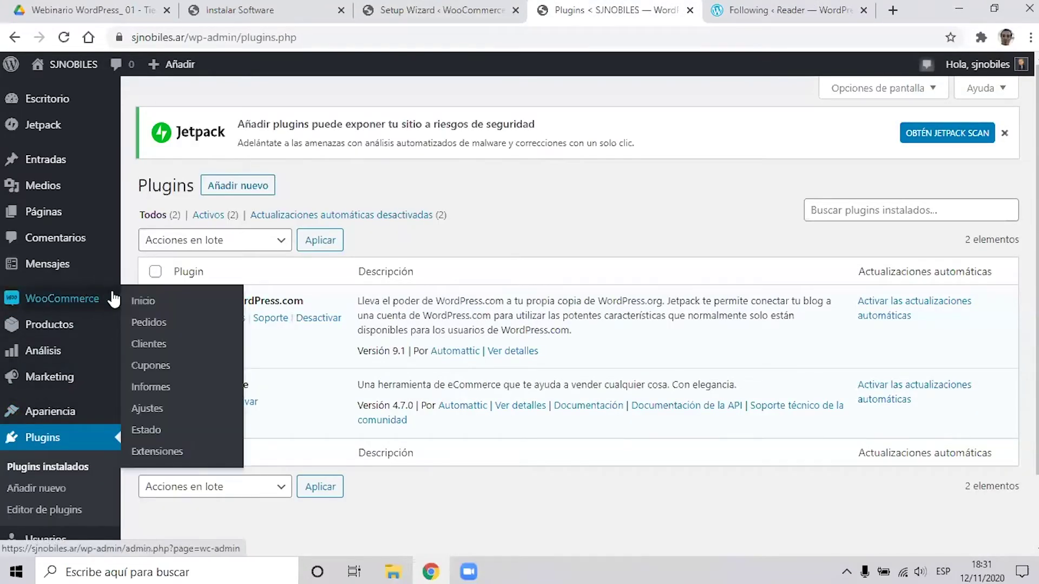
left_click(864, 10)
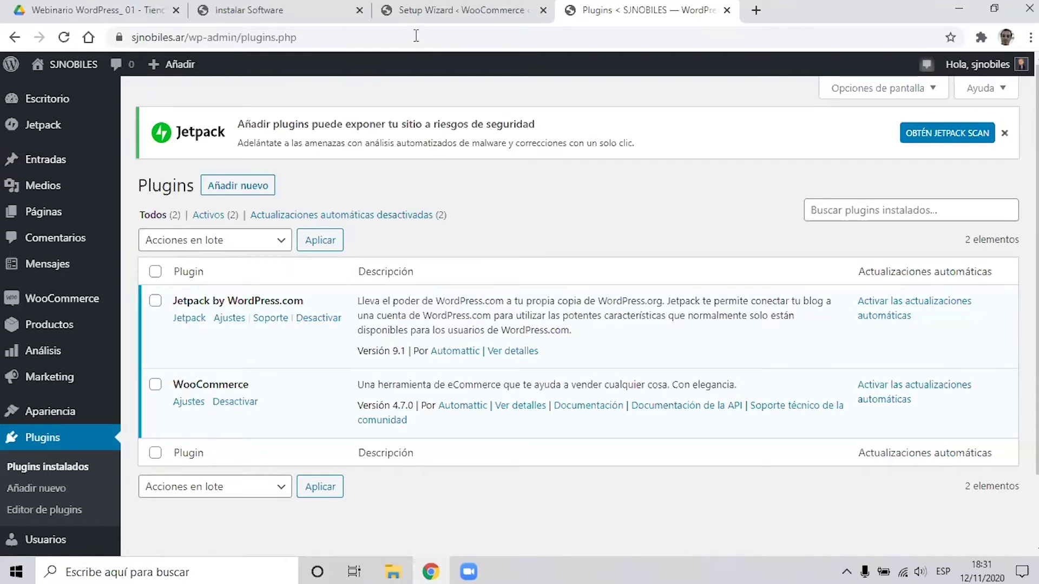
Accept WooCommerce Shipping & Tax with 'Yes please!' to finish the setup wizard.
left_click(422, 11)
left_click(873, 211)
scroll(680, 343, "down", 1)
scroll(549, 199, "up", 1)
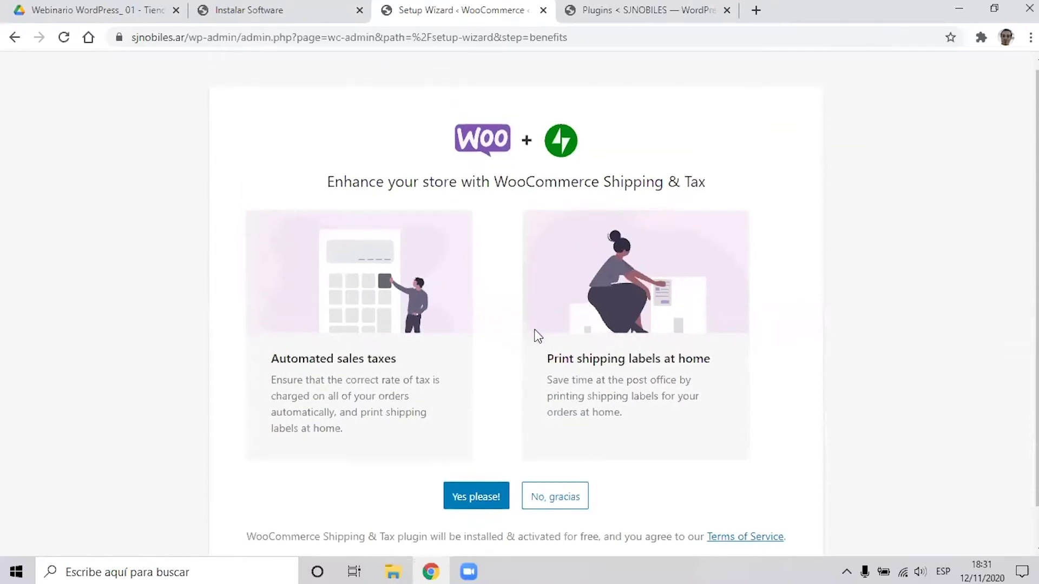
scroll(535, 336, "down", 1)
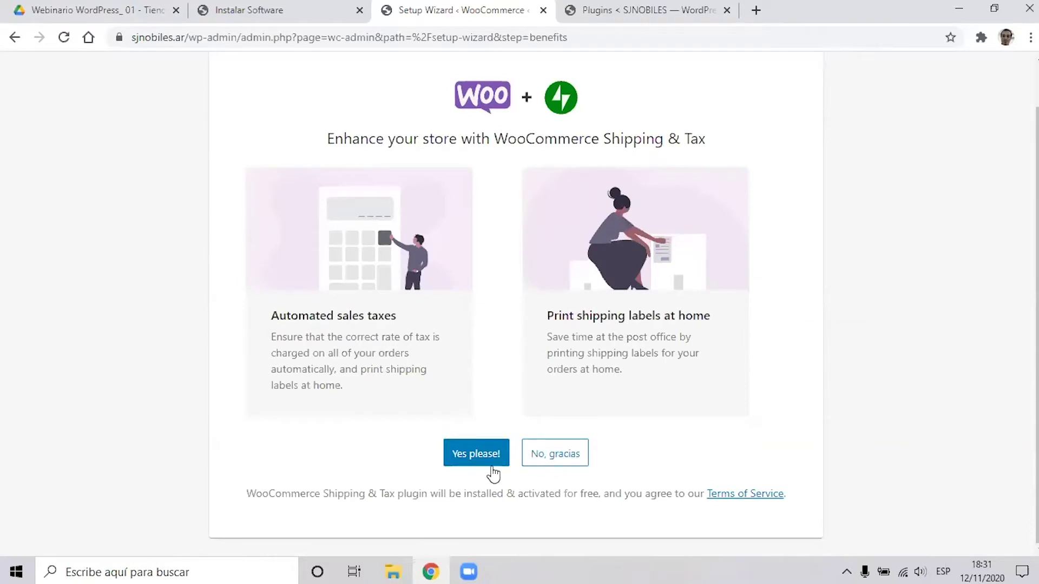
left_click(467, 454)
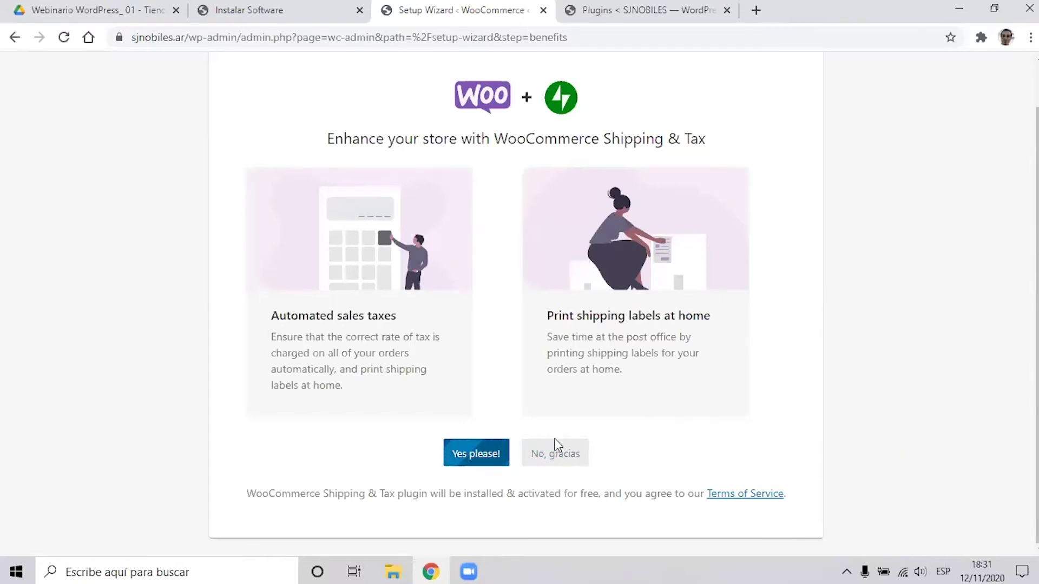
Close the 000webhost 'Instalar Software' tab, leaving the WooCommerce Home.
scroll(623, 295, "up", 1)
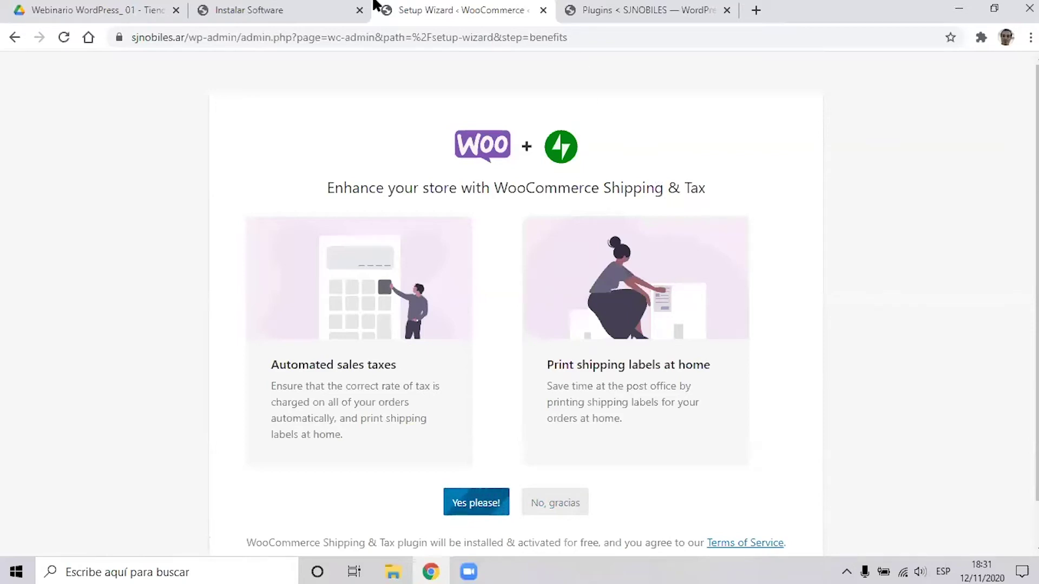
left_click(229, 9)
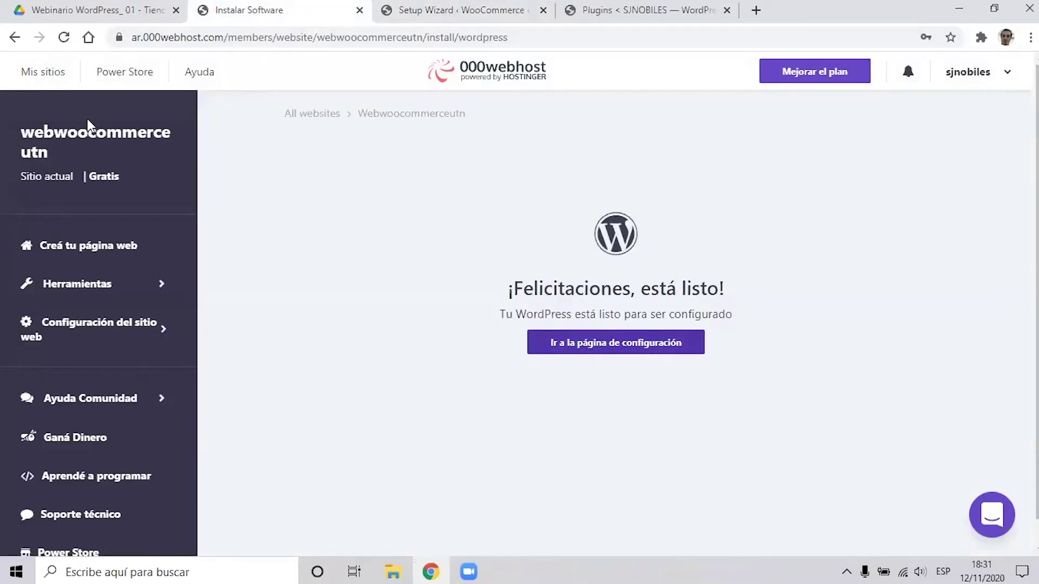
left_click(359, 10)
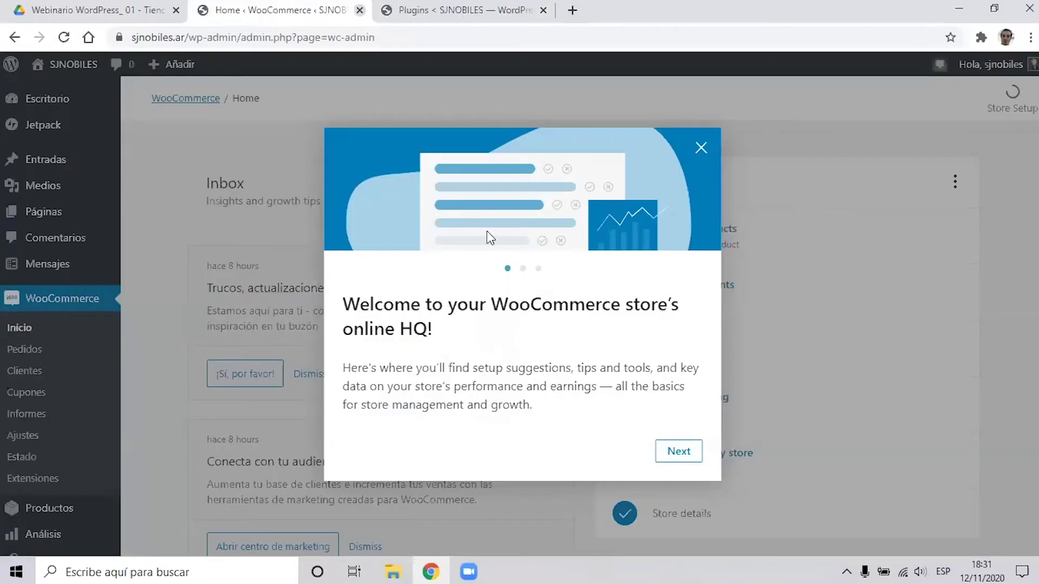
Preview the SJNOBILES storefront via 'Visitar el sitio', then go back to the WooCommerce Home tab.
left_click(474, 12)
mouse_move(65, 70)
left_click(62, 92)
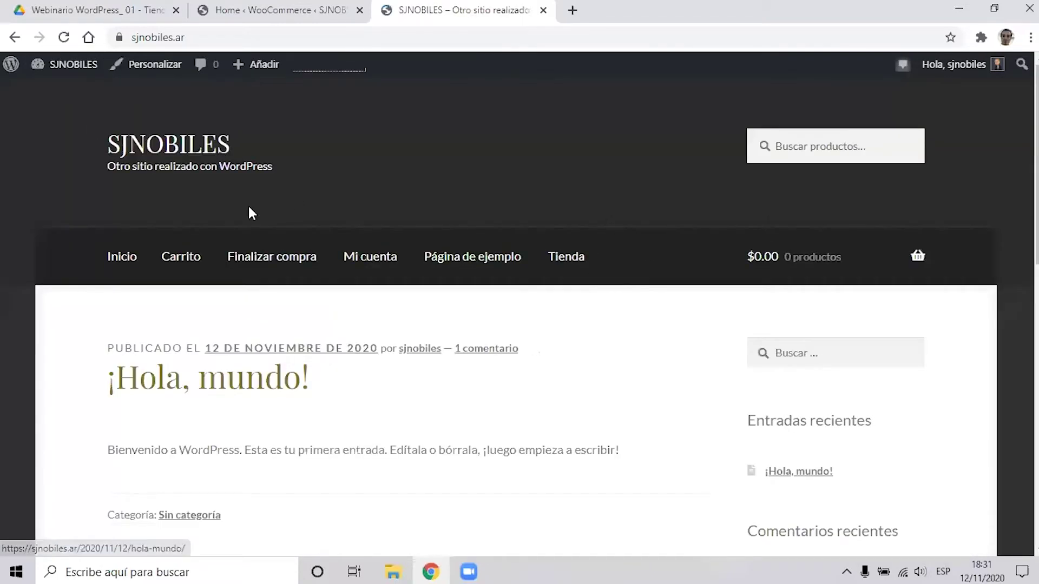
scroll(214, 224, "down", 2)
scroll(238, 238, "down", 2)
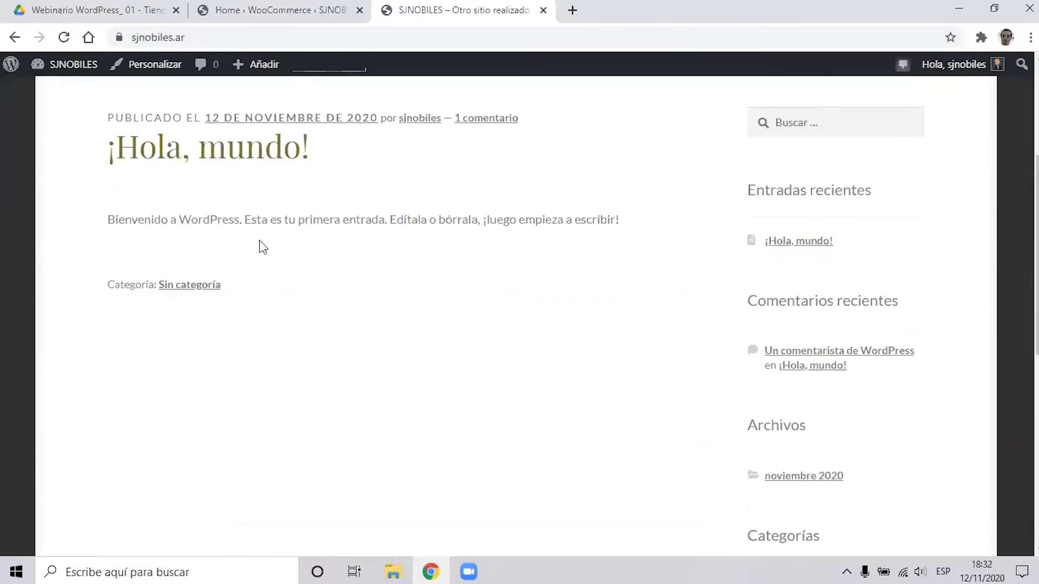
scroll(472, 250, "up", 5)
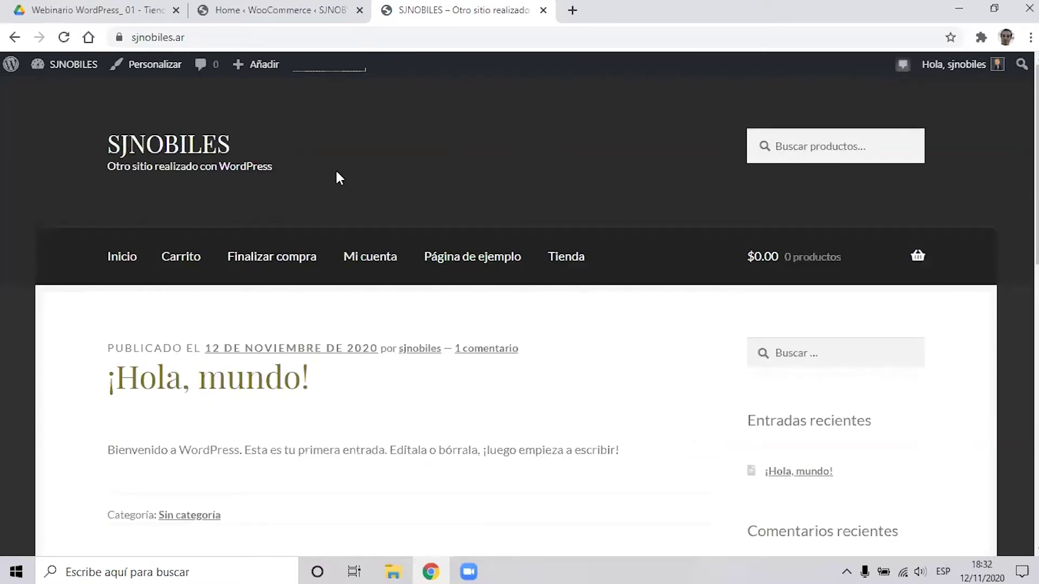
scroll(383, 190, "down", 1)
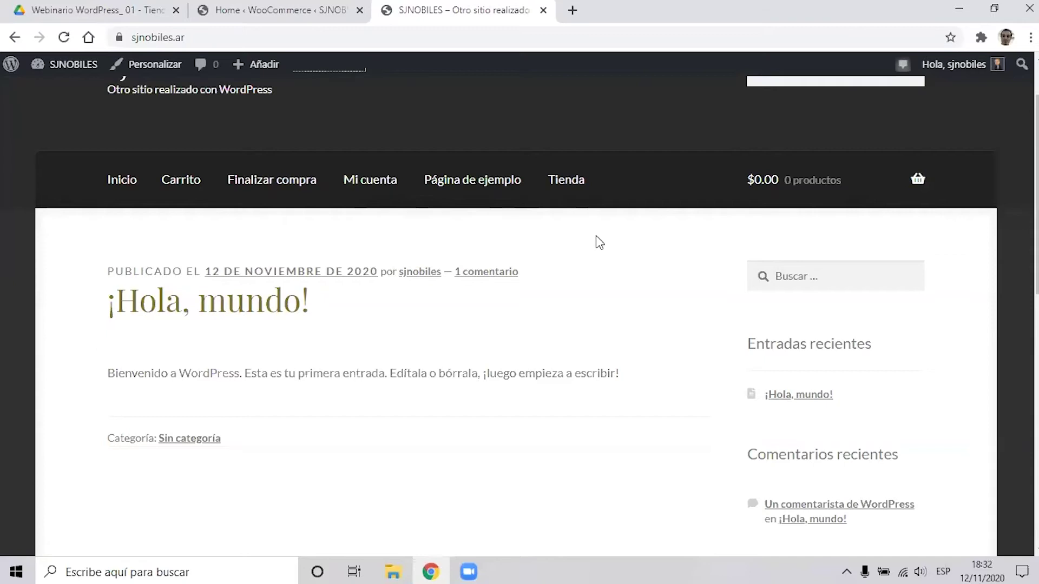
scroll(87, 208, "up", 1)
scroll(385, 268, "down", 12)
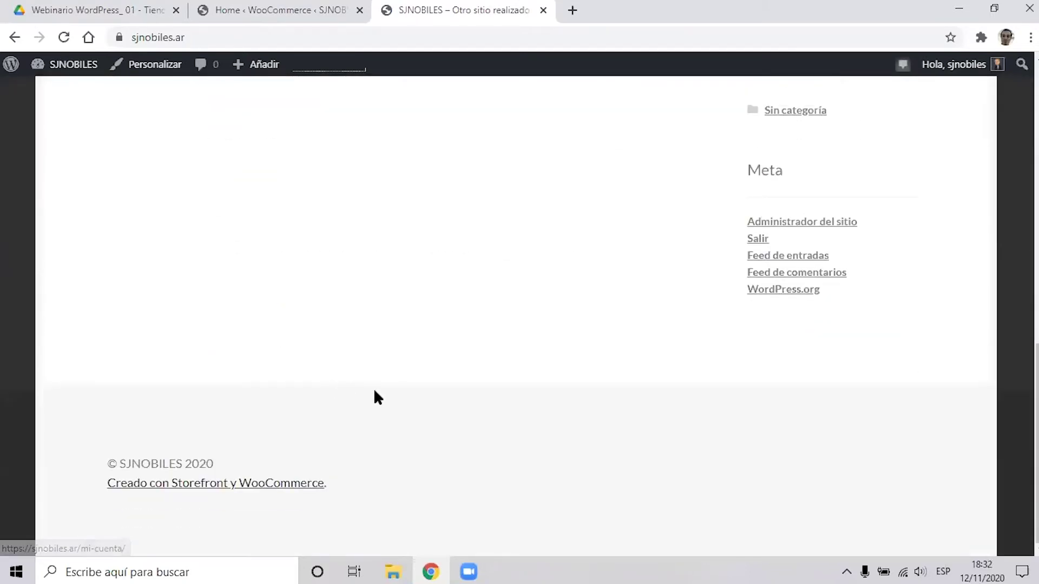
scroll(383, 387, "up", 3)
scroll(387, 370, "up", 8)
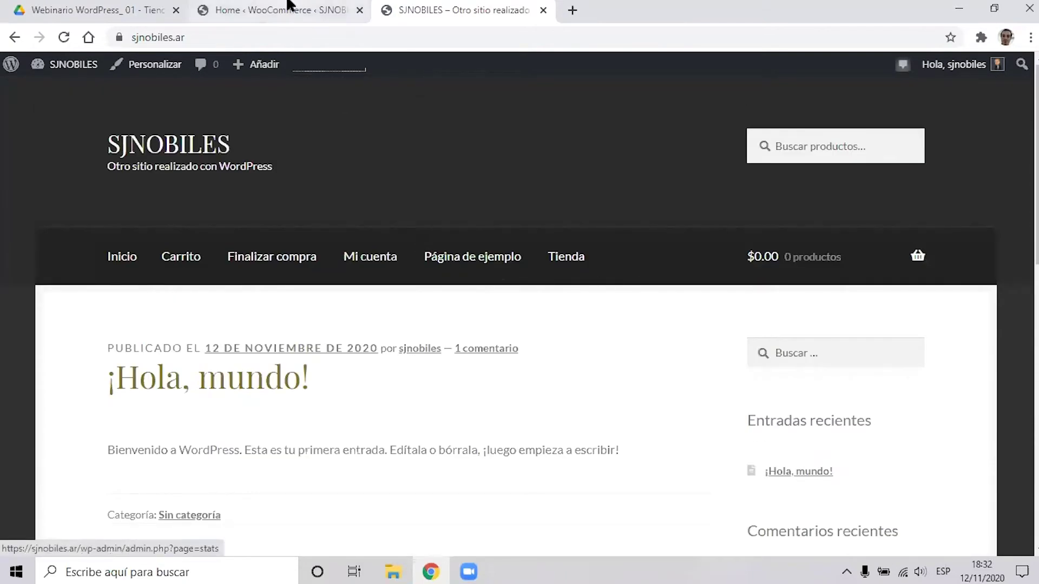
left_click(325, 10)
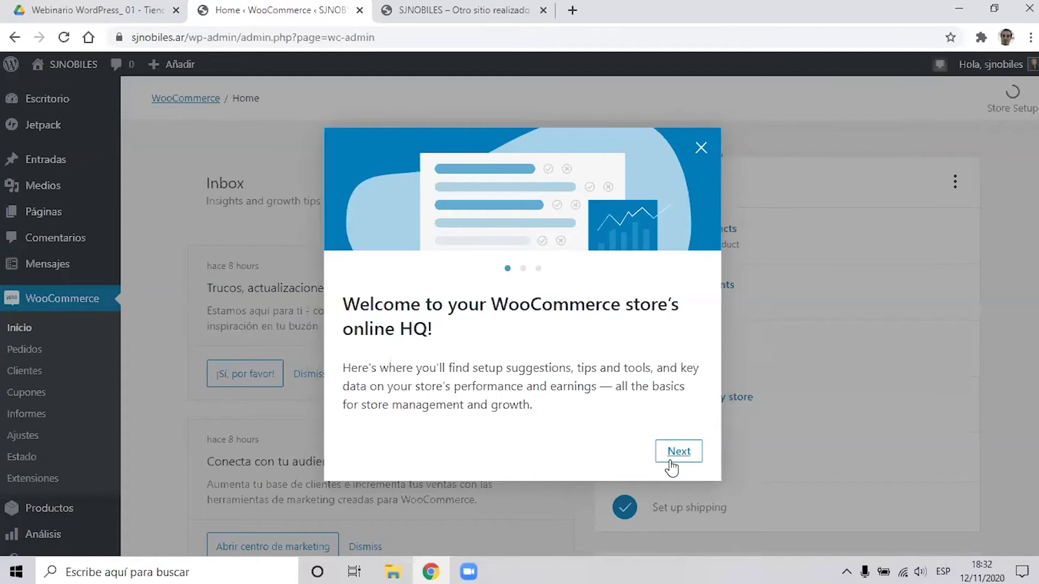
Close the 'online HQ' welcome dialog and review the Finish setup checklist.
left_click(701, 146)
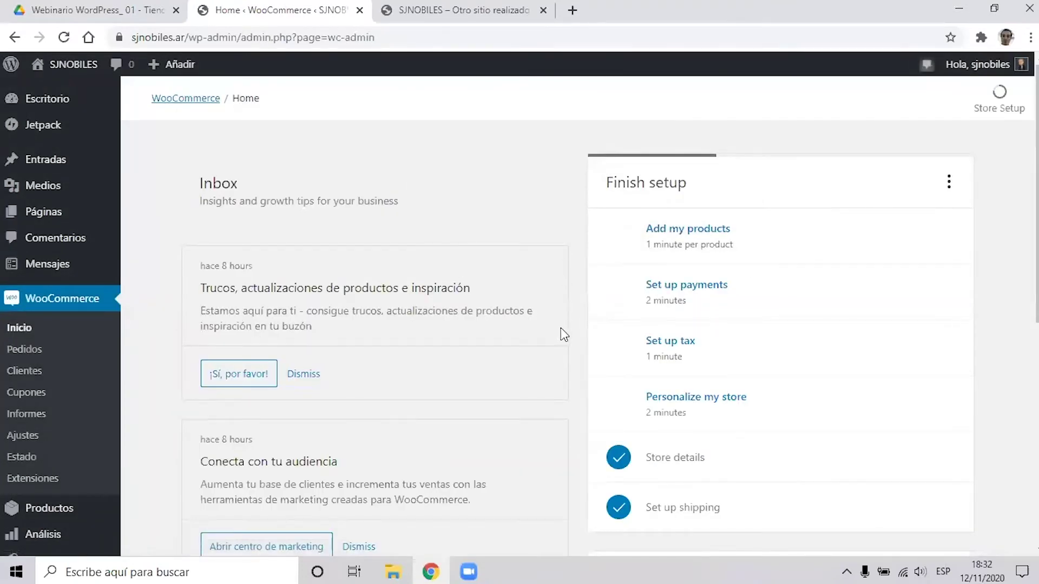
scroll(563, 334, "down", 4)
scroll(633, 309, "up", 4)
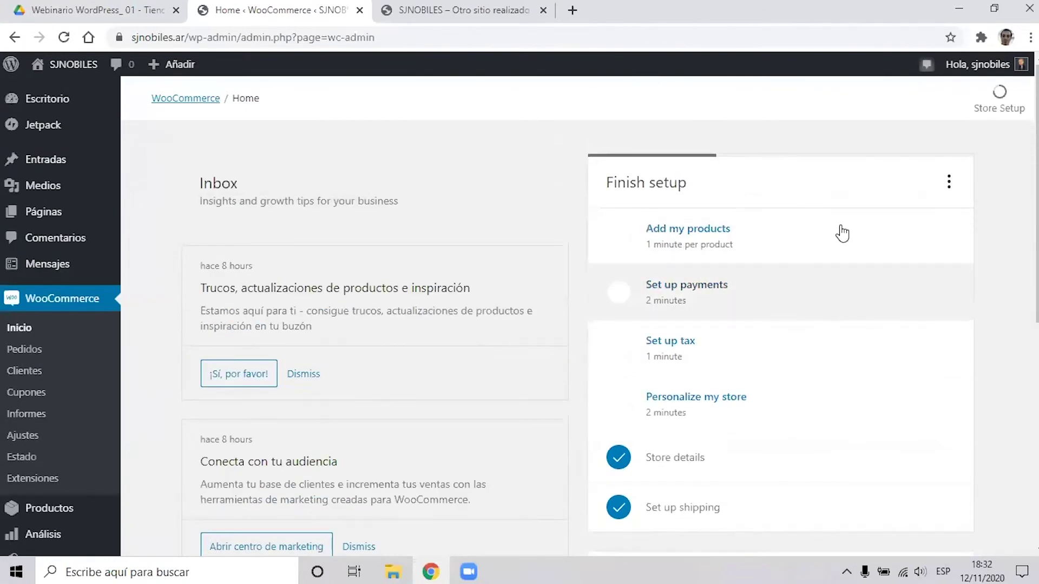
left_click_drag(610, 185, 696, 192)
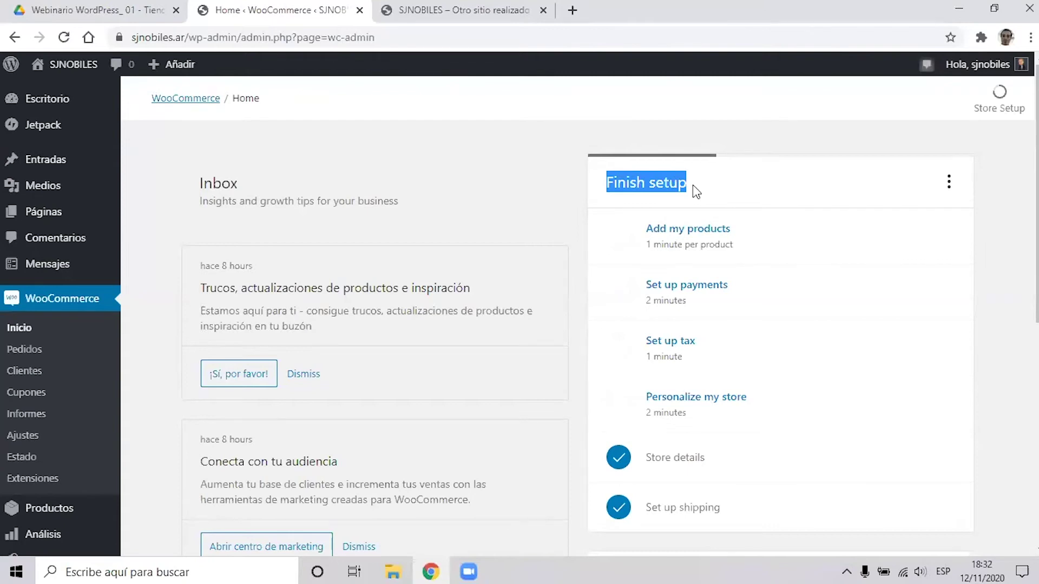
left_click(696, 192)
scroll(698, 192, "down", 2)
scroll(714, 193, "up", 2)
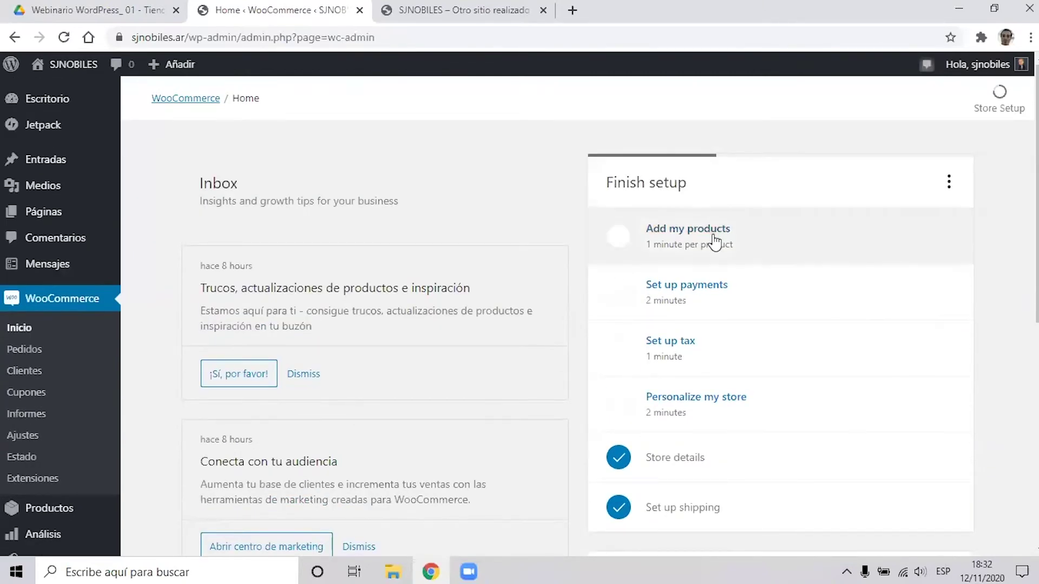
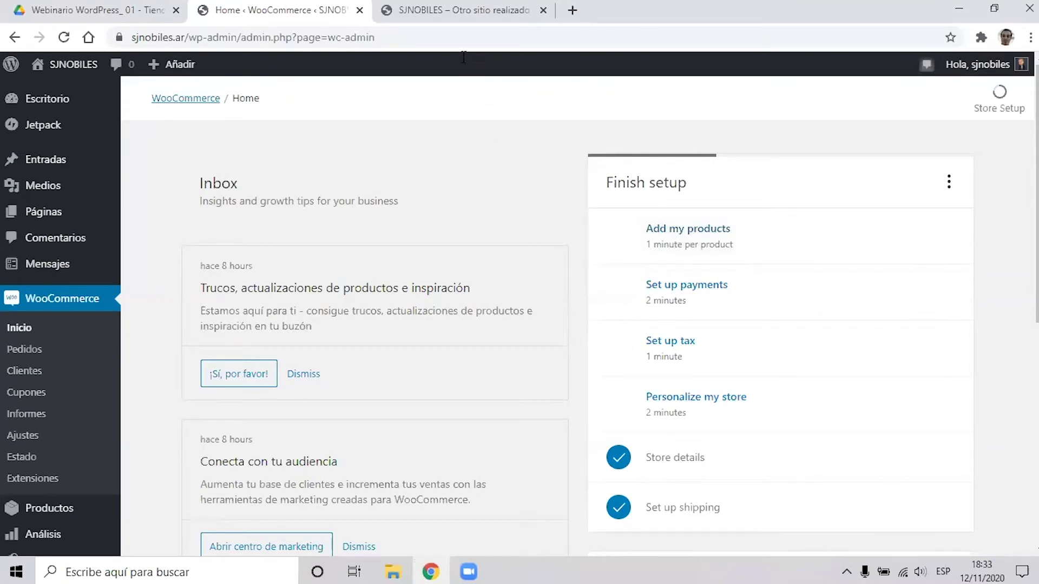
Check the storefront, then start the 'Add my products' task from WooCommerce Inicio.
left_click(439, 10)
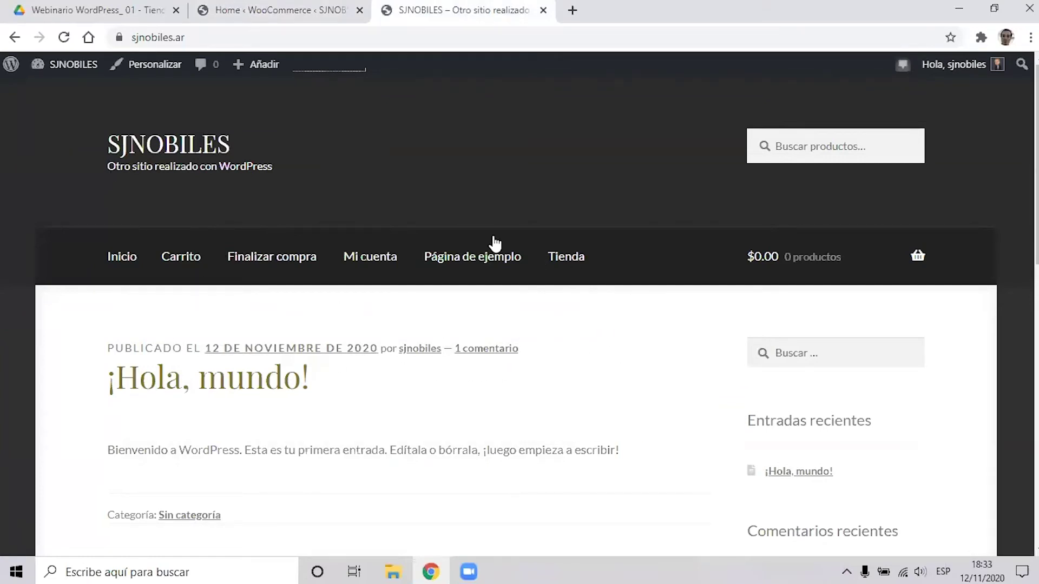
left_click(248, 7)
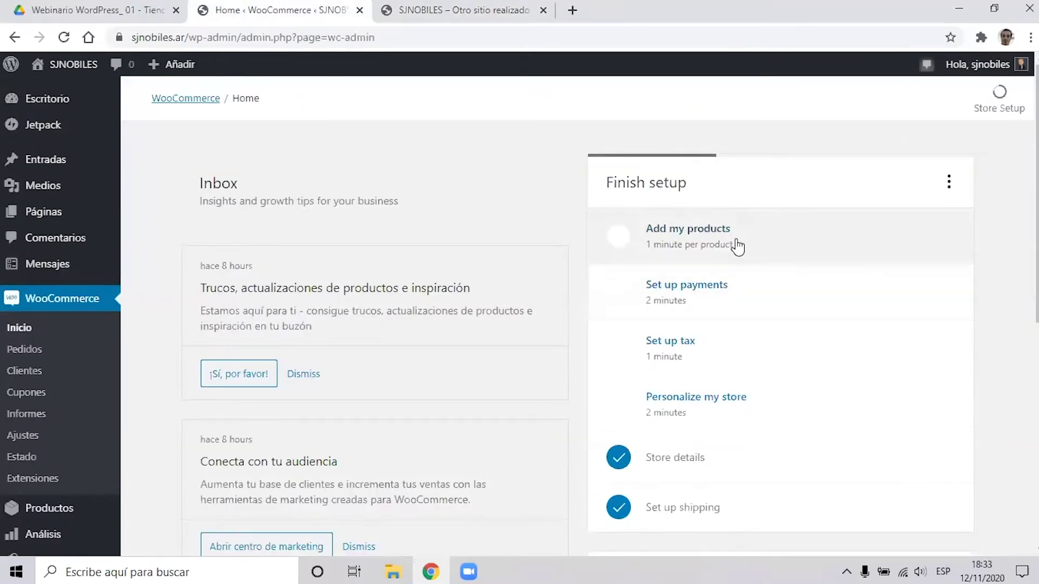
left_click(684, 243)
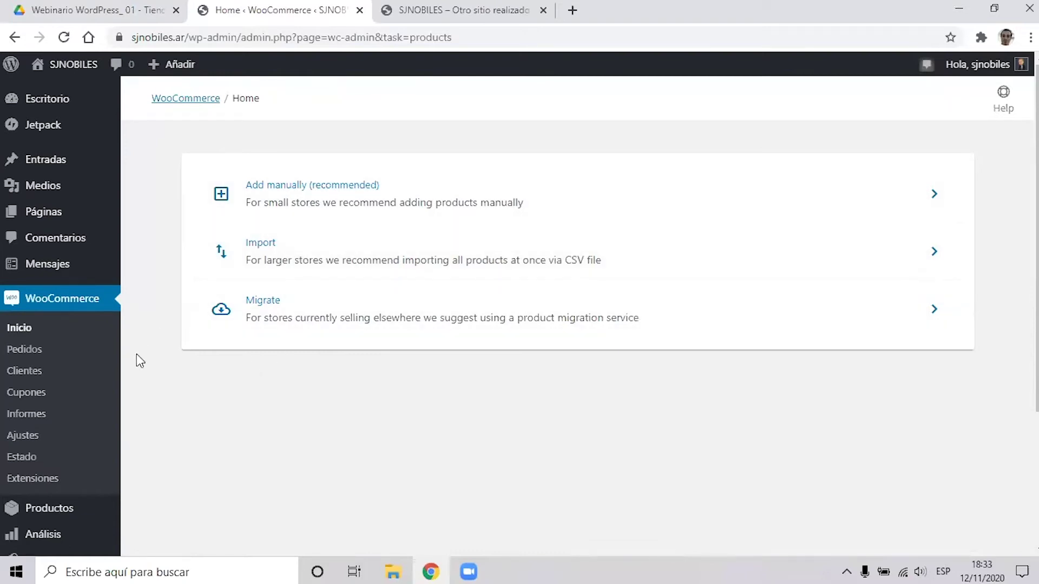
Review the add-products choices: add manually, import via CSV, or migrate.
scroll(137, 357, "down", 2)
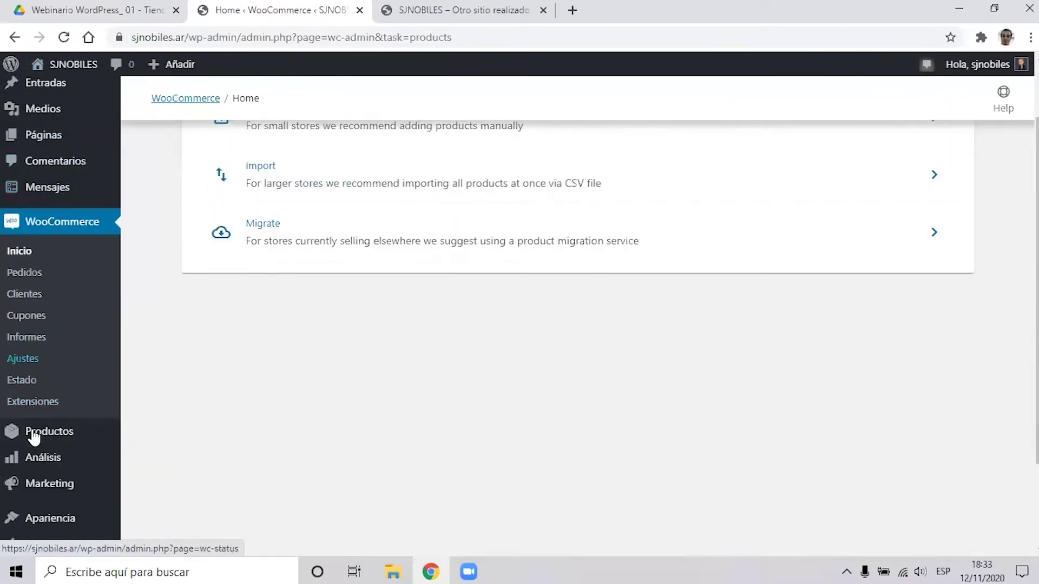
scroll(51, 318, "up", 2)
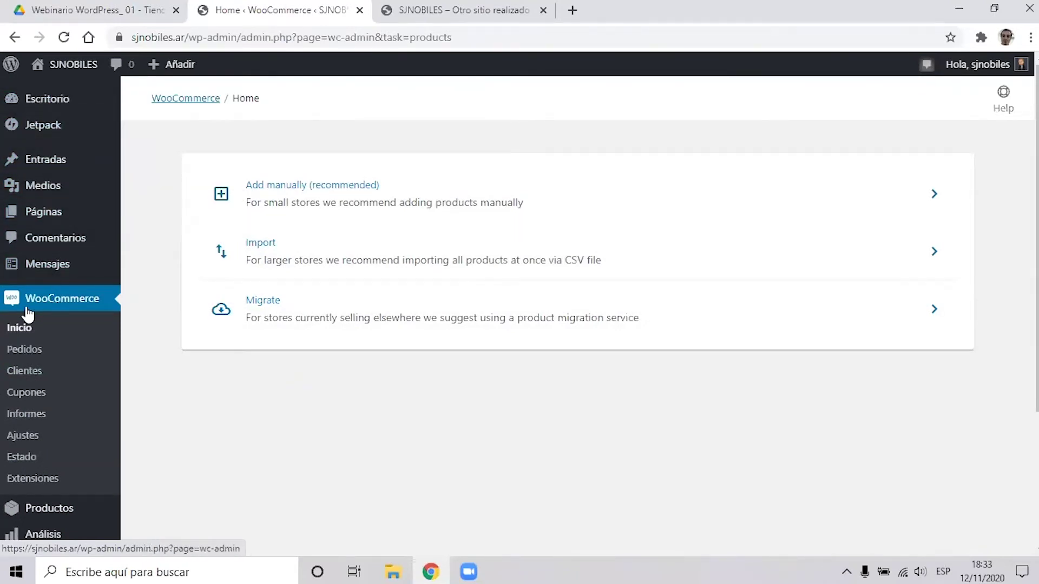
scroll(37, 316, "down", 3)
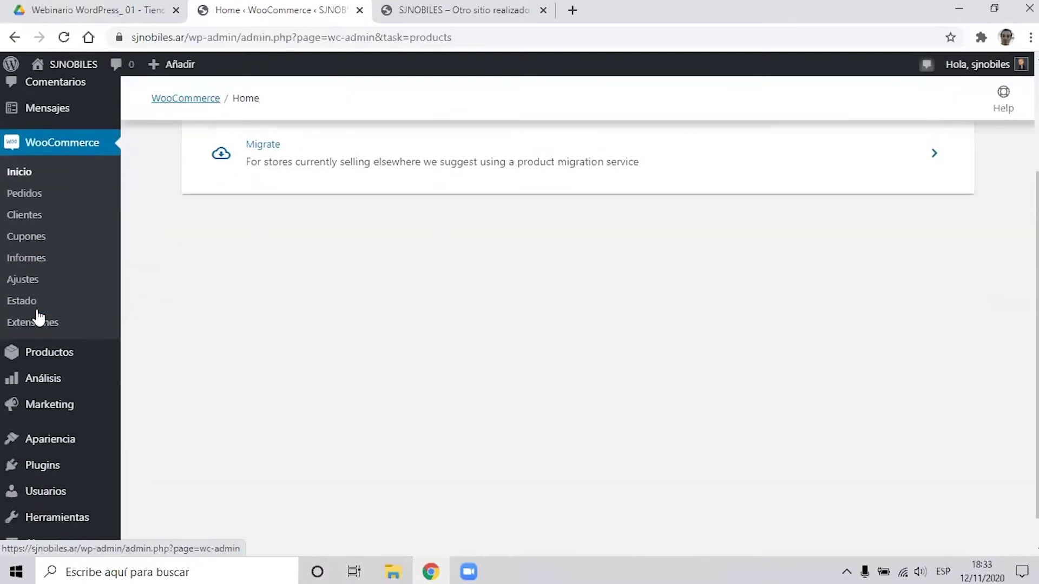
scroll(37, 317, "down", 1)
mouse_move(60, 328)
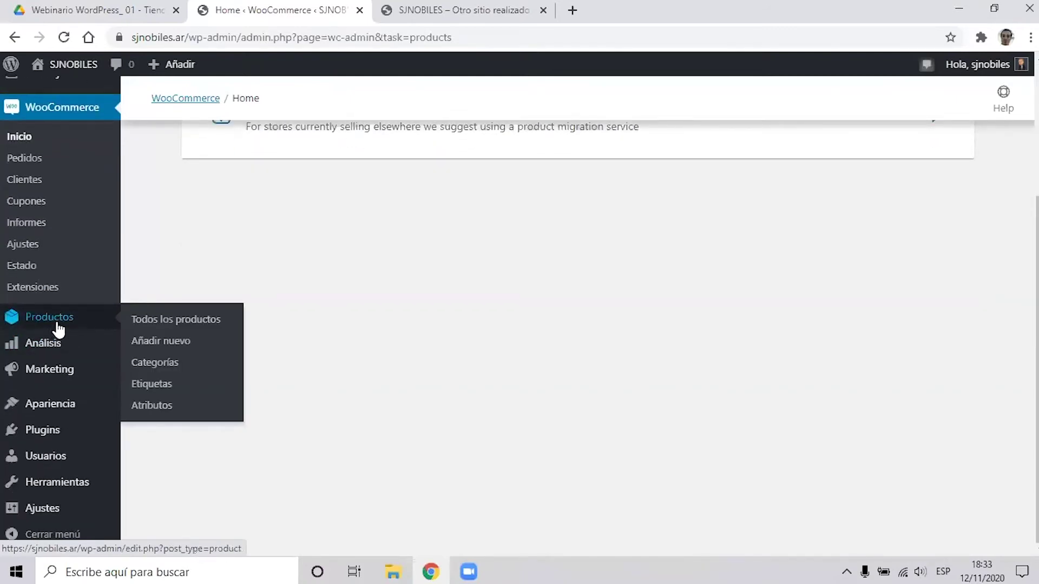
scroll(423, 345, "up", 1)
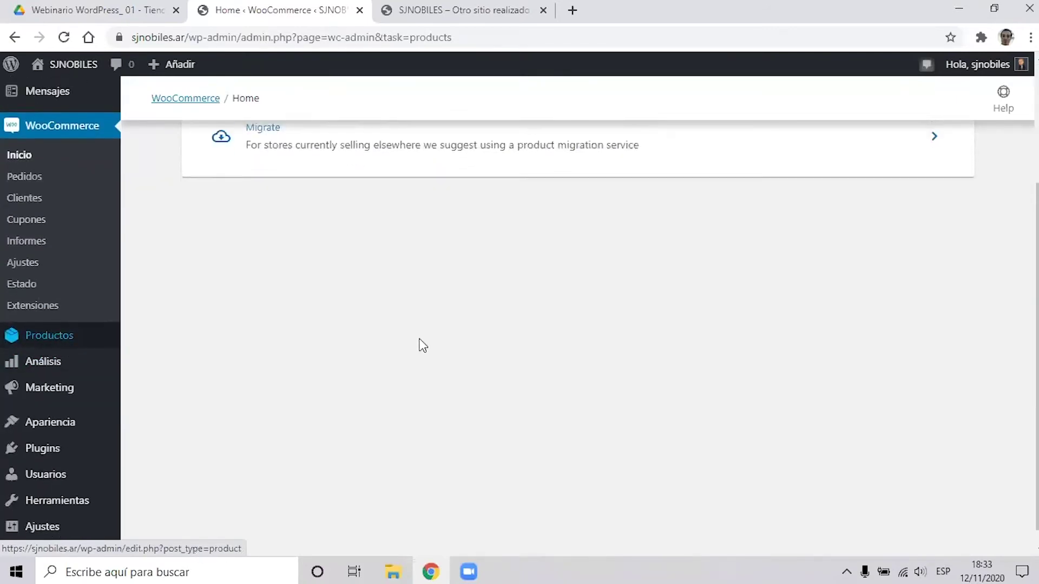
scroll(423, 345, "up", 3)
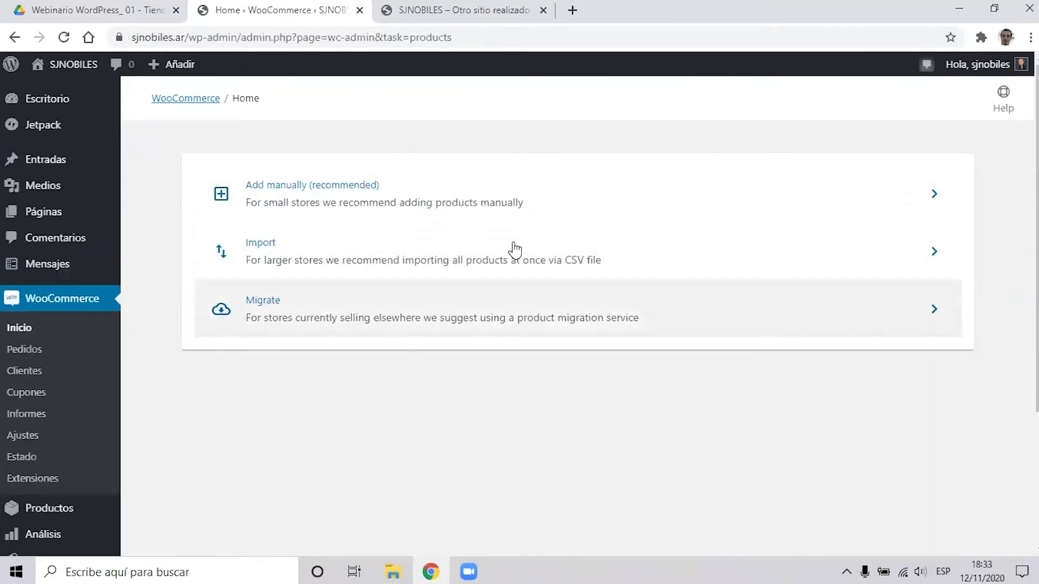
scroll(162, 389, "down", 4)
mouse_move(83, 369)
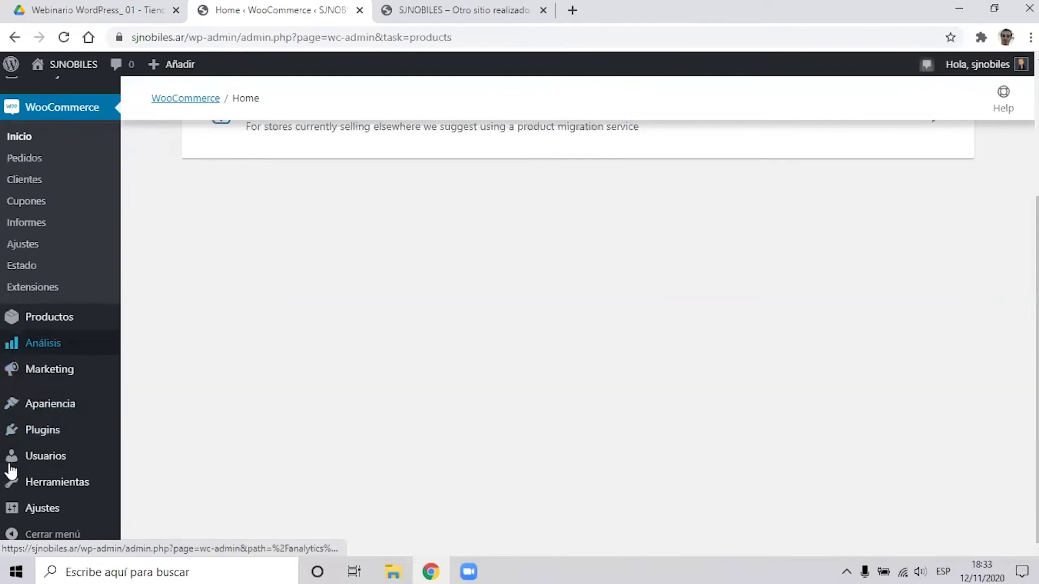
mouse_move(78, 348)
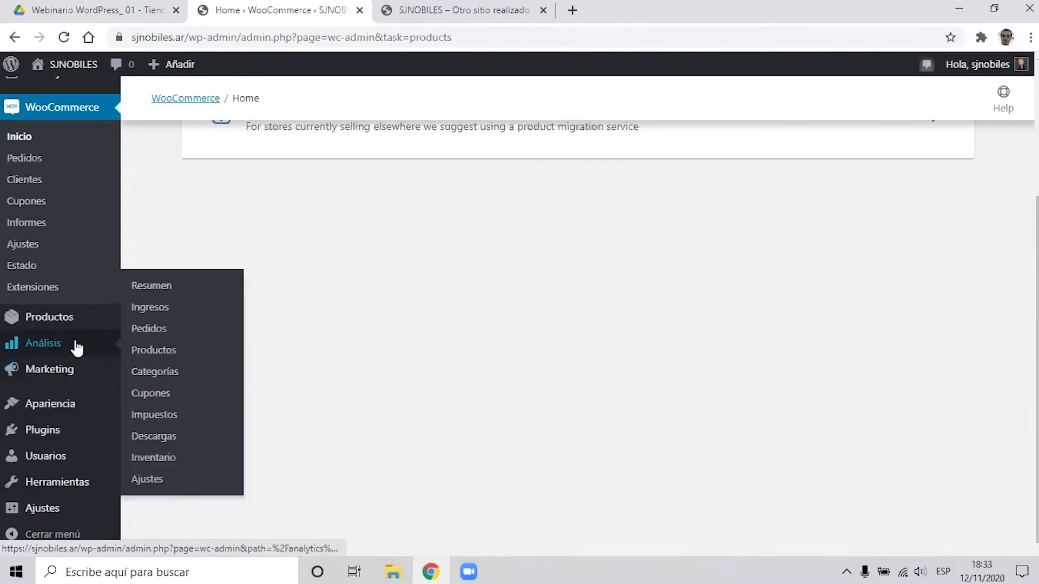
scroll(326, 322, "up", 4)
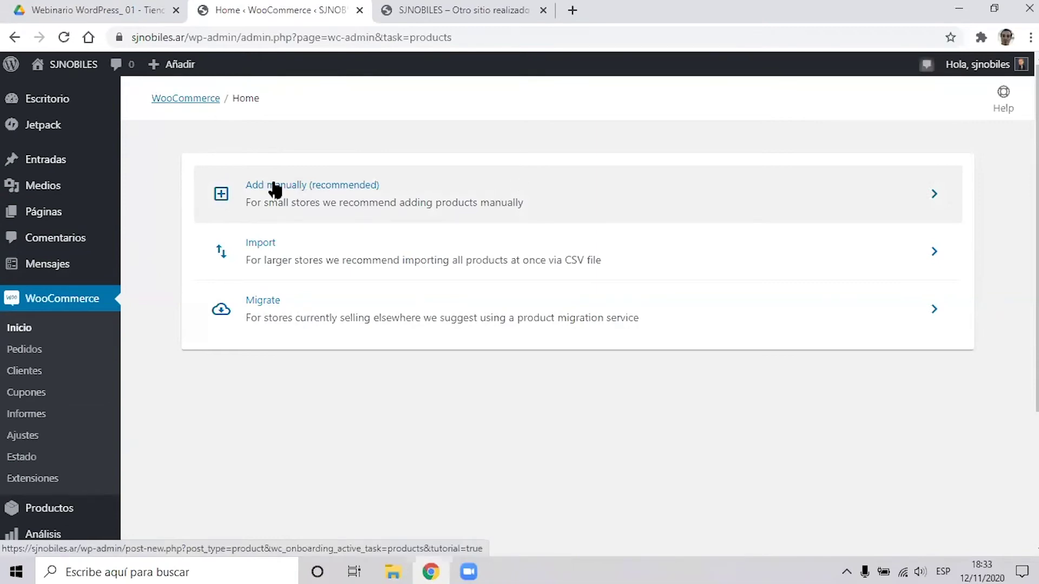
Add a product manually titled Remera and copy a Lorem Ipsum paragraph from lipsum.com.
left_click(371, 198)
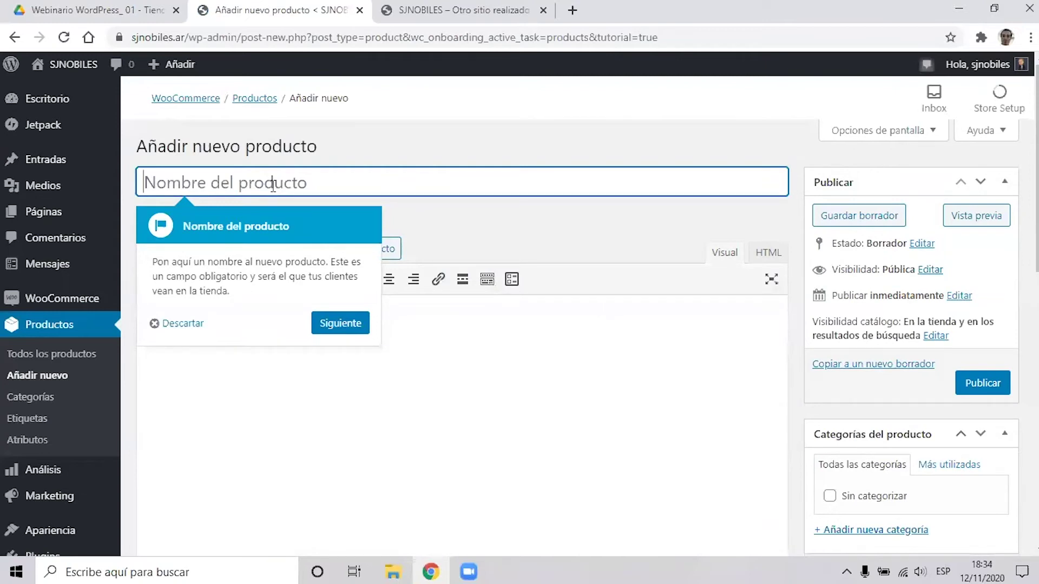
type("Re")
type("ner")
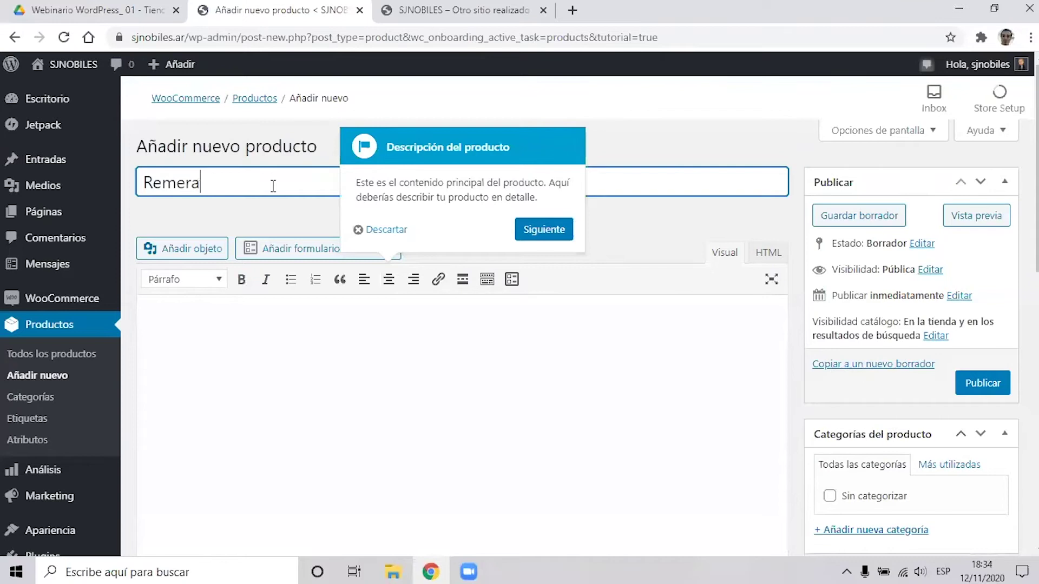
left_click(572, 10)
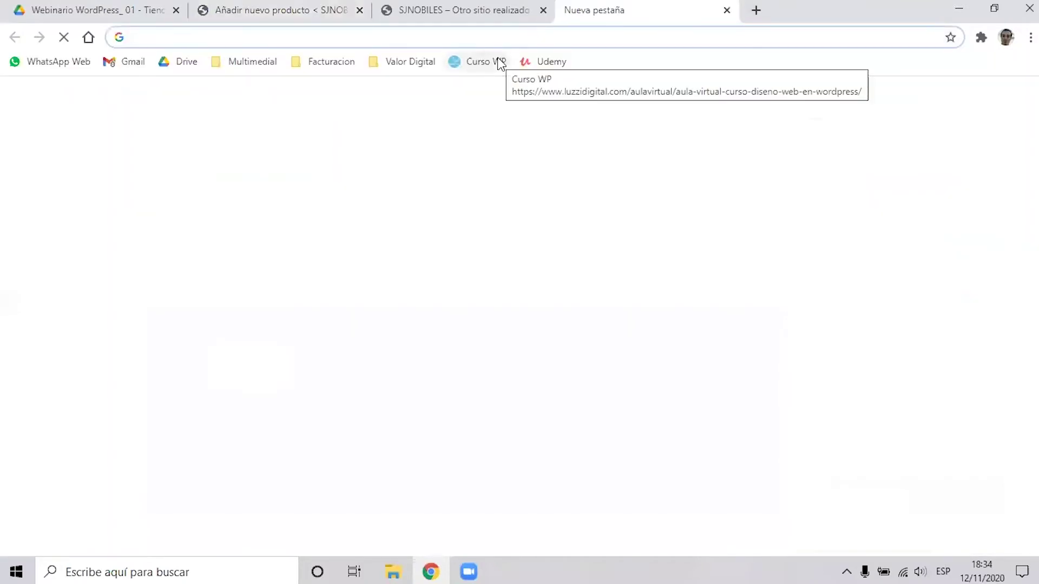
type("lorem")
key("Down")
key("Down")
key("Down")
key("Down")
key("Down")
key("Down")
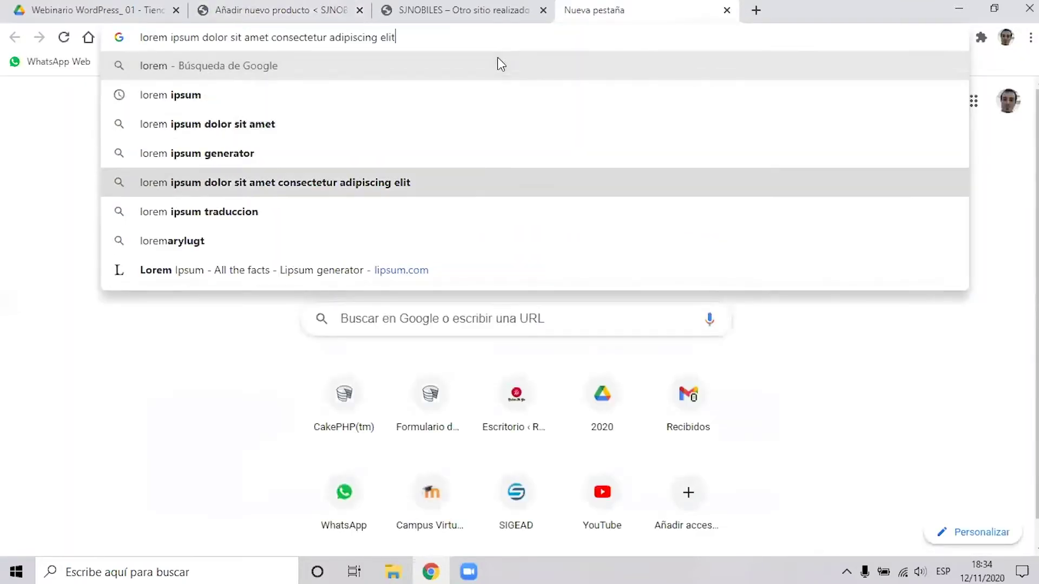
key("Down")
key("Return")
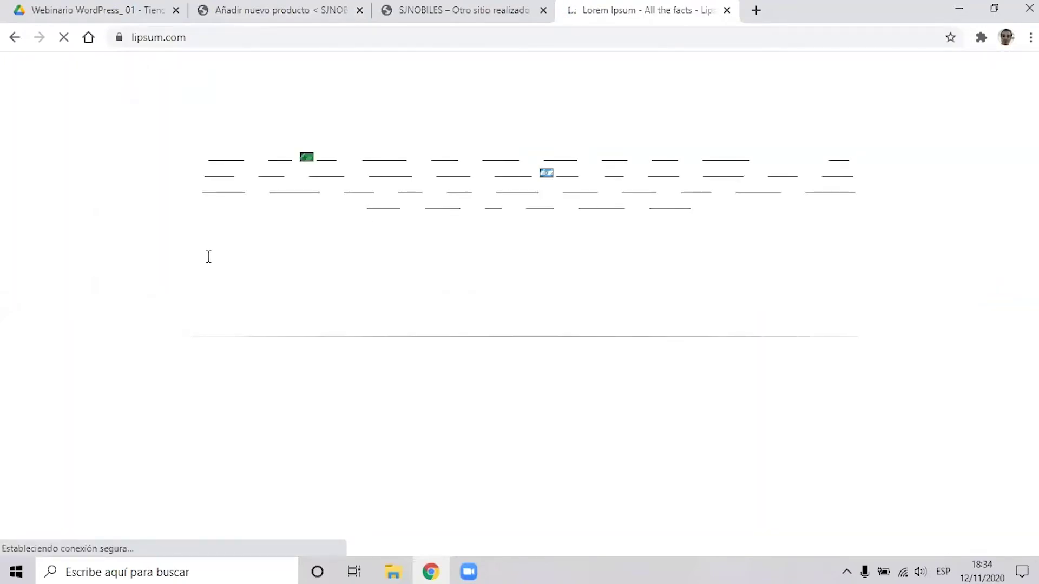
scroll(465, 357, "down", 3)
left_click_drag(466, 357, 504, 353)
key("ctrl+c")
Paste the Lorem Ipsum paragraph into the Remera description and dismiss the tour tip.
left_click(439, 14)
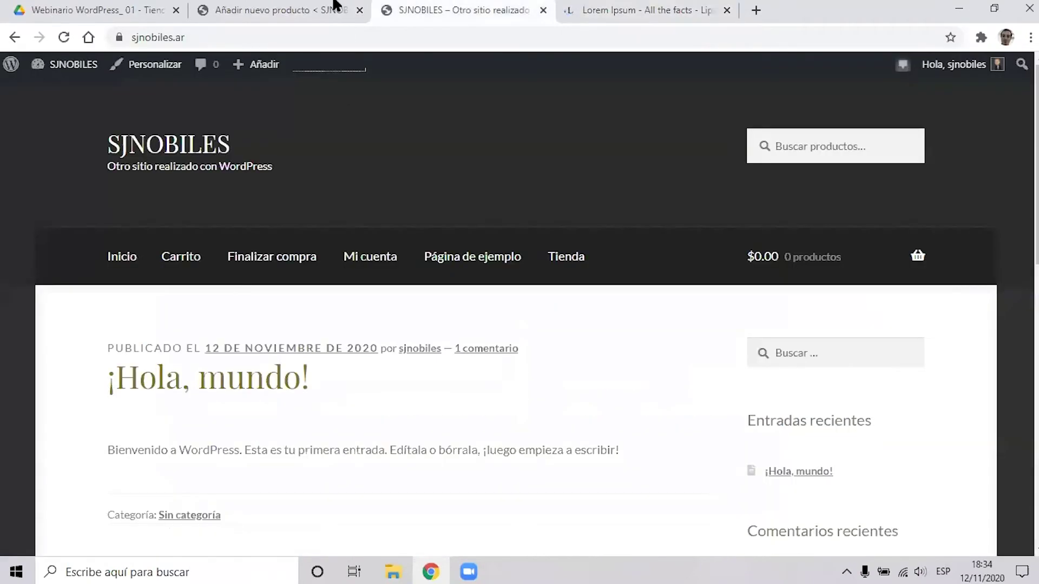
left_click(292, 10)
left_click(193, 342)
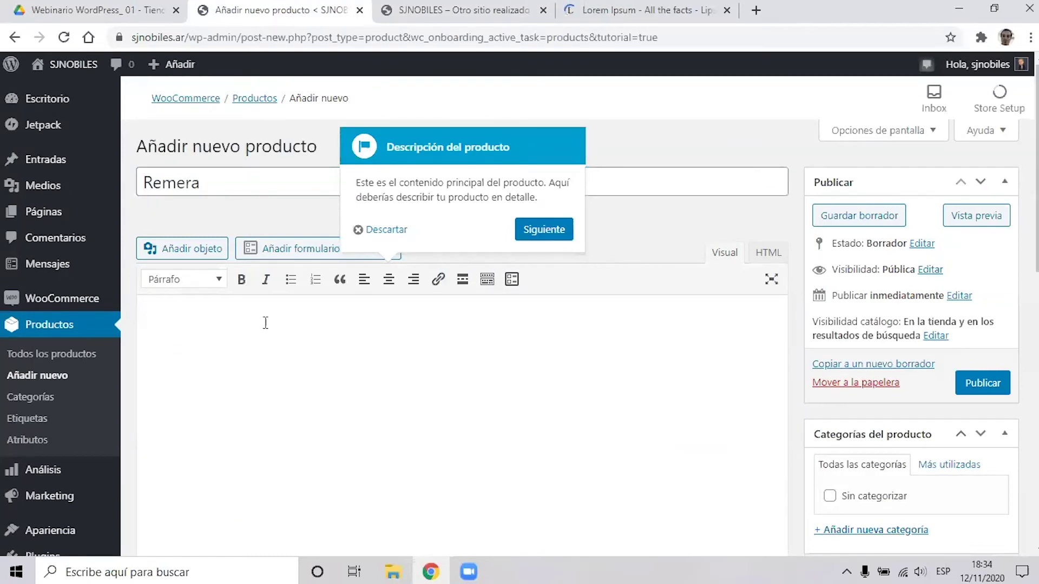
key("ctrl+v")
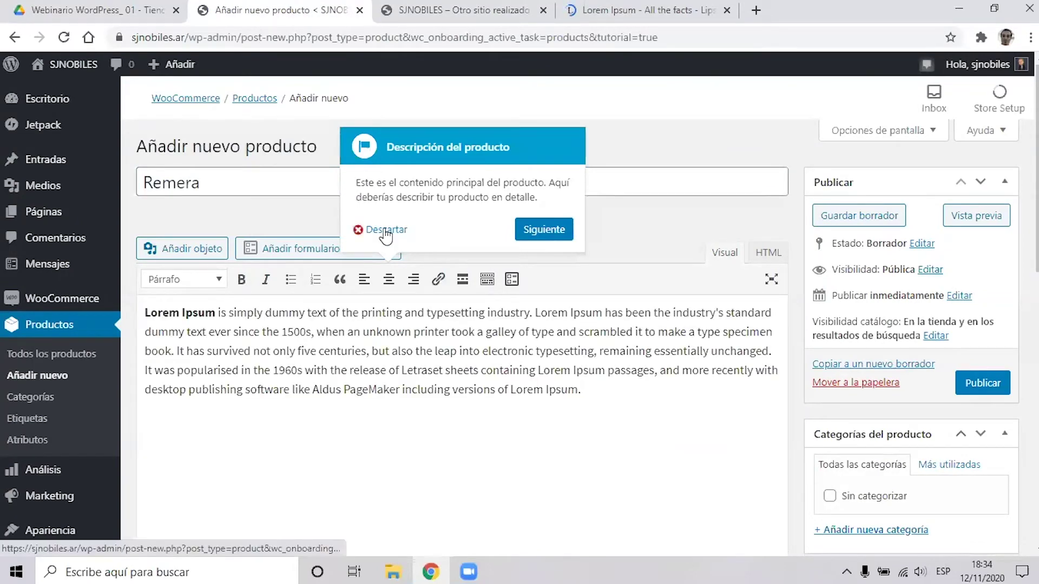
left_click(386, 230)
scroll(519, 284, "down", 3)
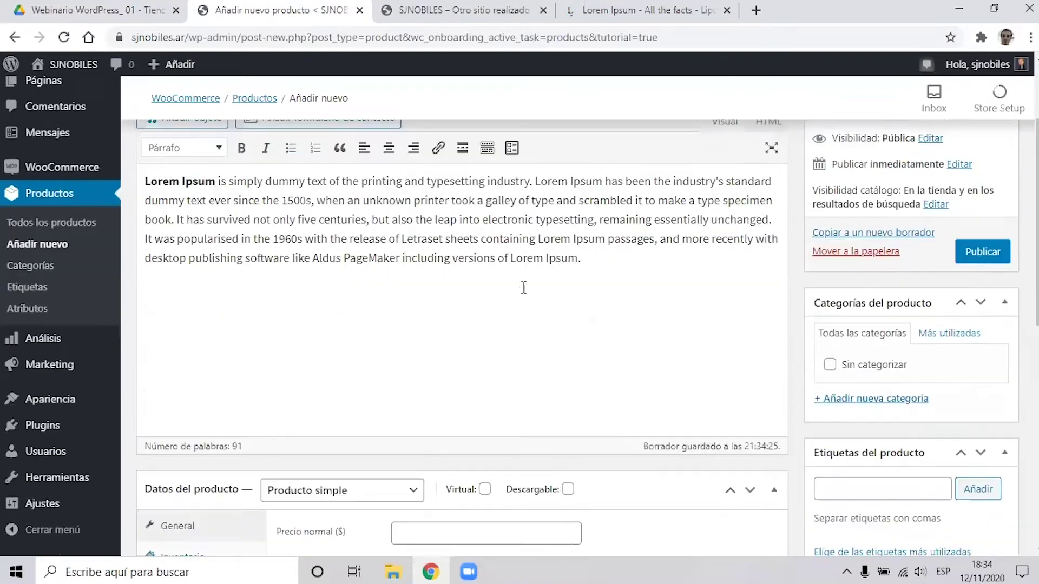
scroll(524, 287, "down", 7)
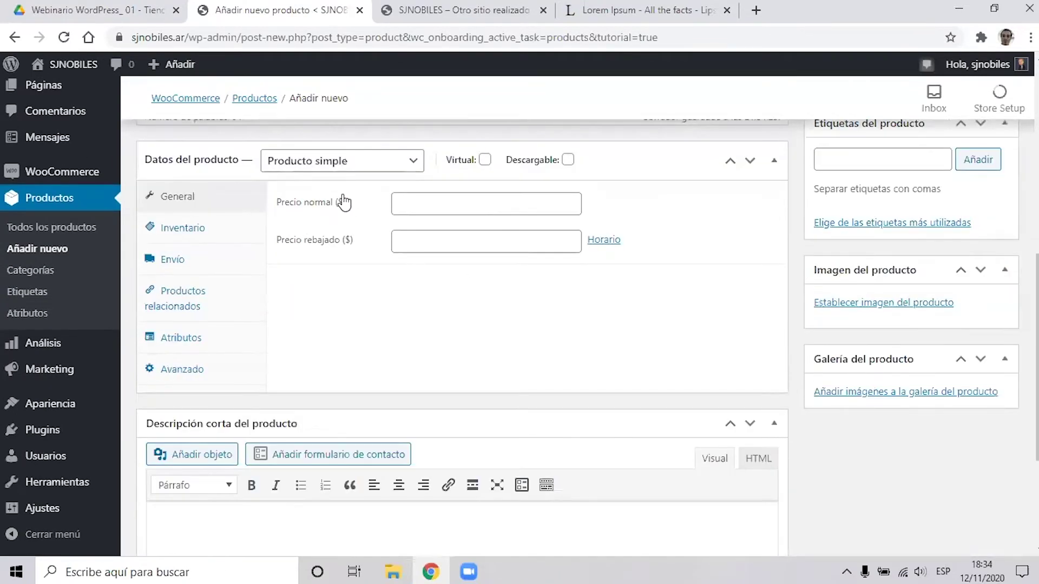
Set the Remera product's regular price to 500.
left_click(459, 203)
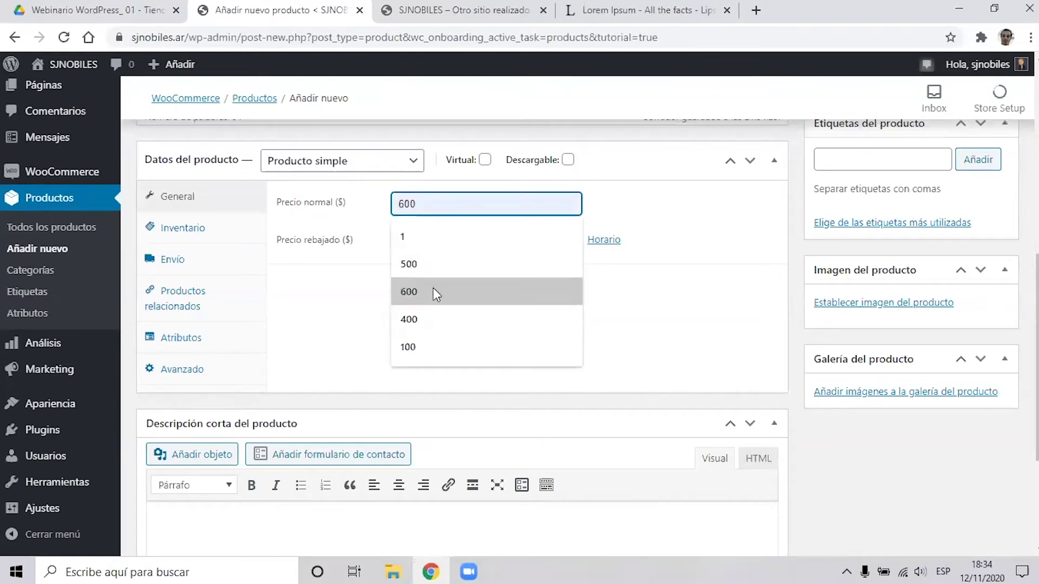
left_click(436, 265)
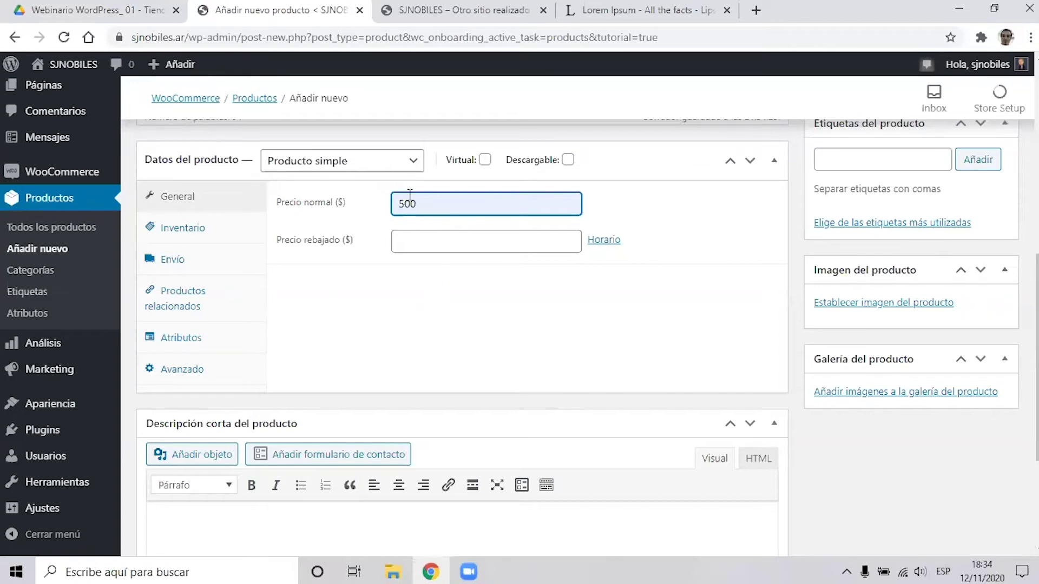
left_click_drag(419, 208, 397, 208)
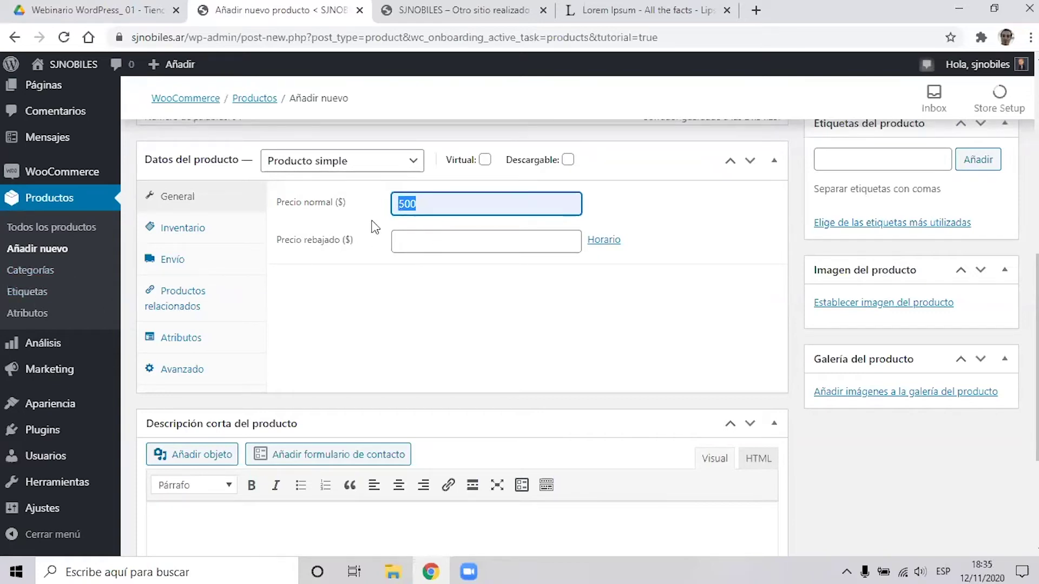
type("10")
left_click(384, 317)
left_click(427, 208)
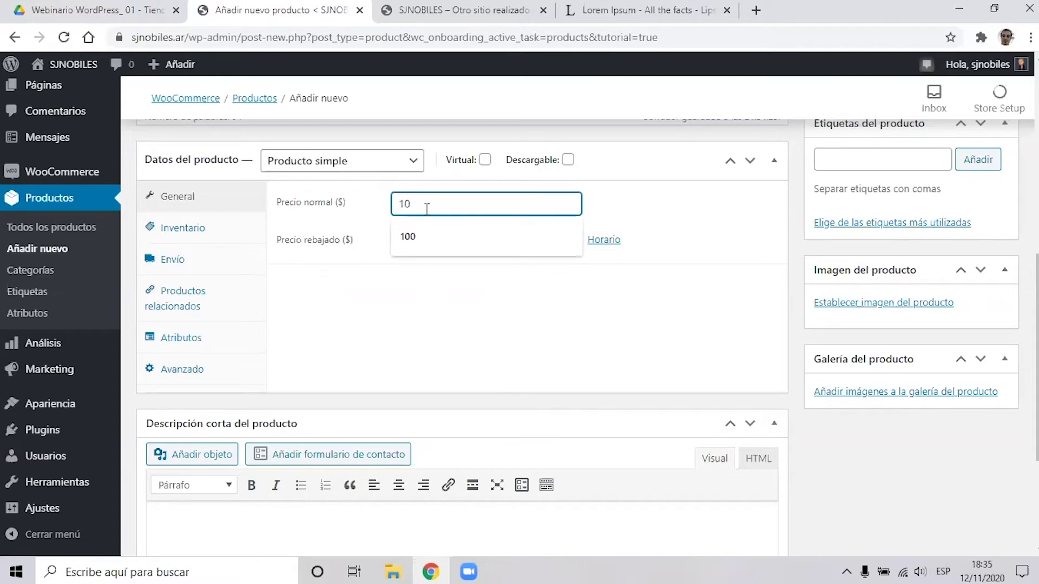
left_click(326, 284)
left_click(416, 209)
double_click(415, 209)
left_click(334, 275)
left_click(421, 207)
type("500")
left_click(437, 320)
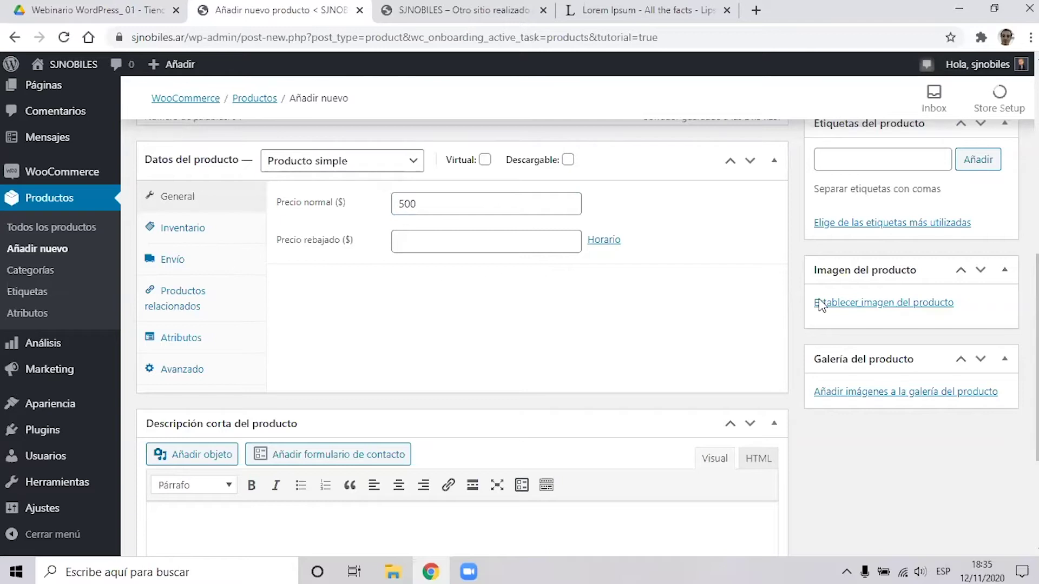
scroll(882, 260, "up", 3)
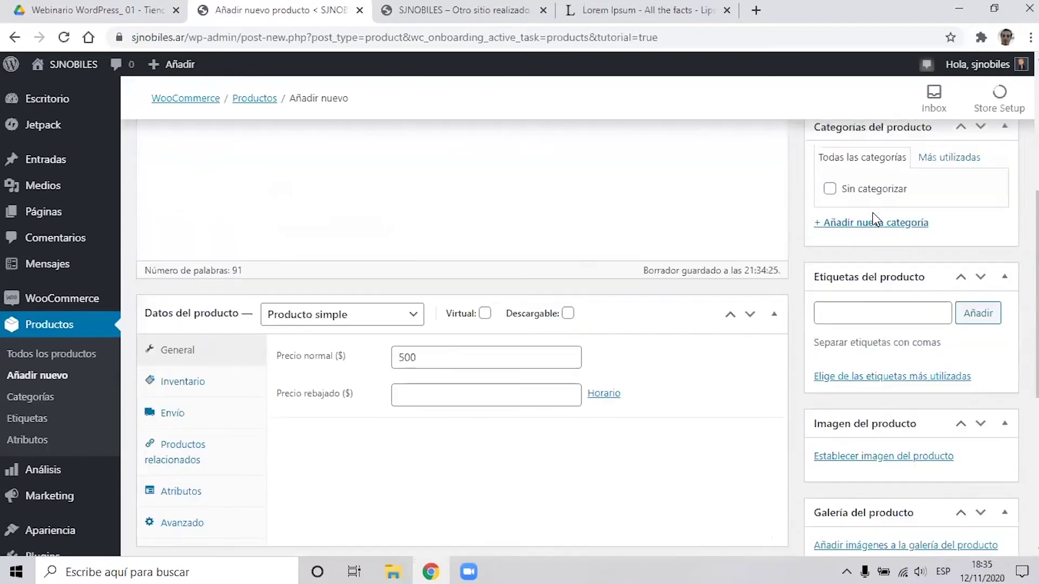
Add the tag remera and a new remera category, then collapse both panels.
left_click(885, 306)
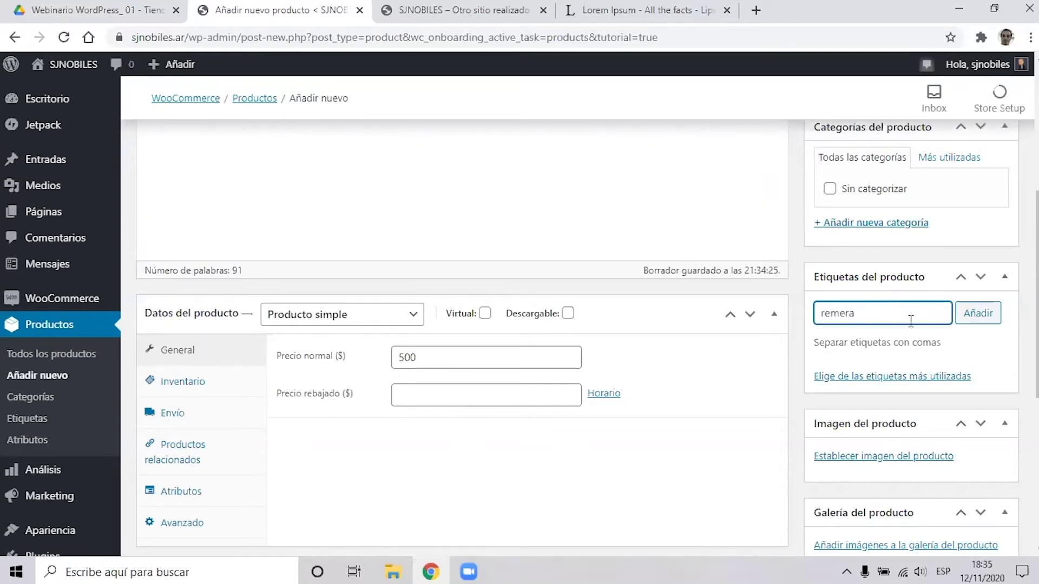
left_click(976, 320)
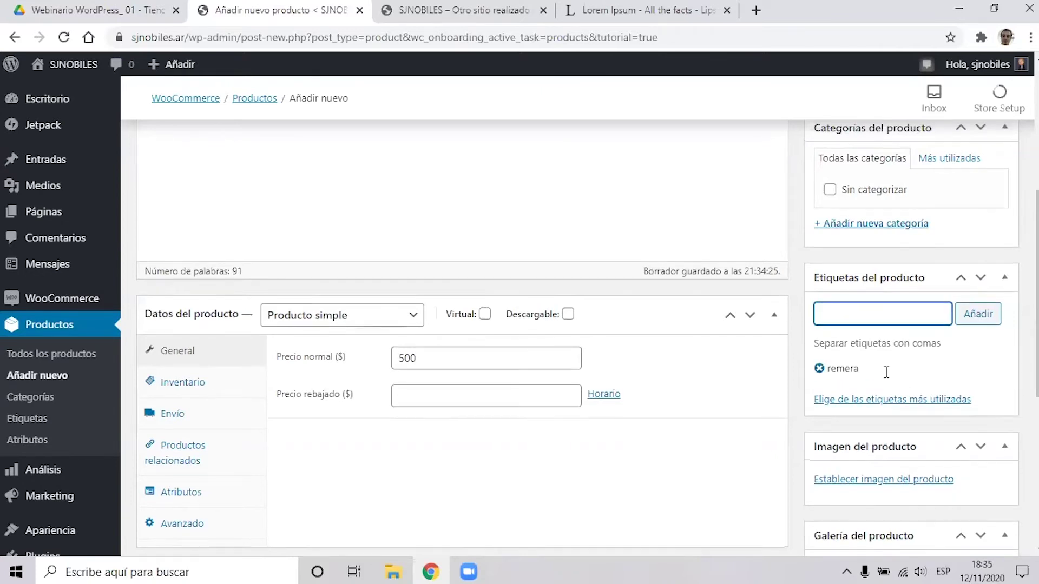
scroll(891, 379, "up", 3)
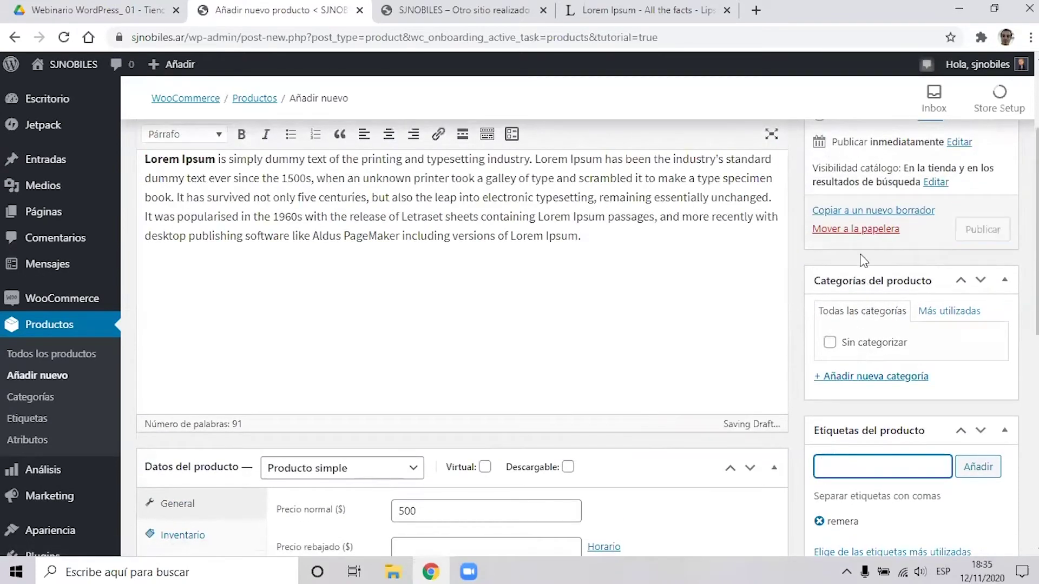
left_click(862, 379)
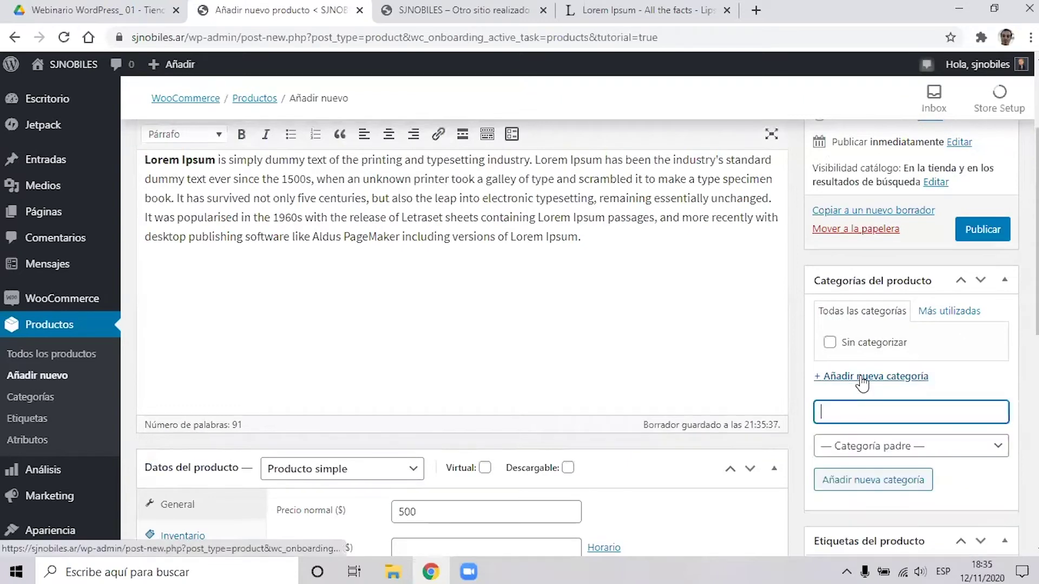
type("rmer")
key("BackSpace")
key("BackSpace")
key("BackSpace")
type("emera")
key("Return")
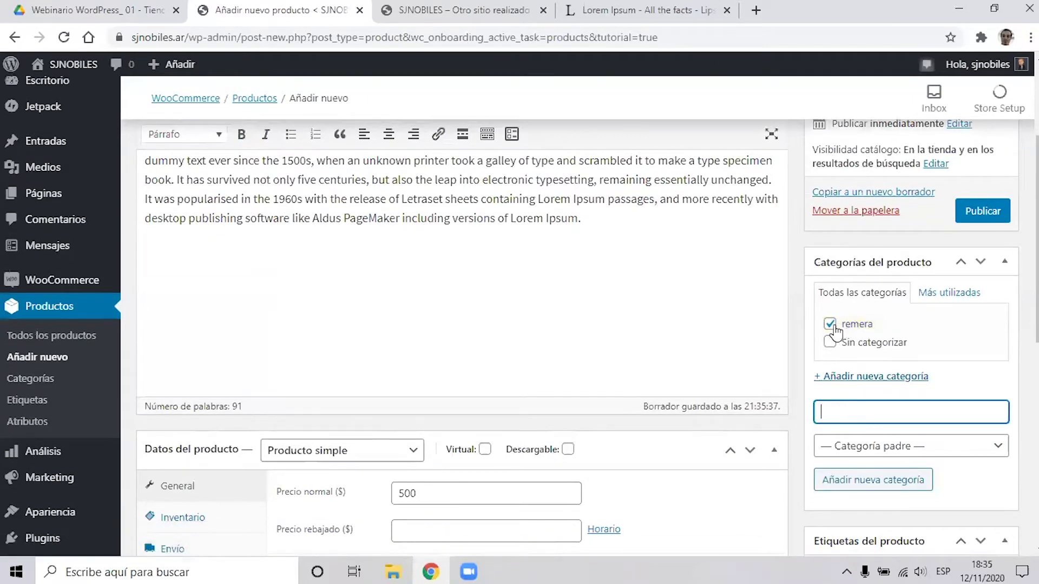
left_click(1000, 266)
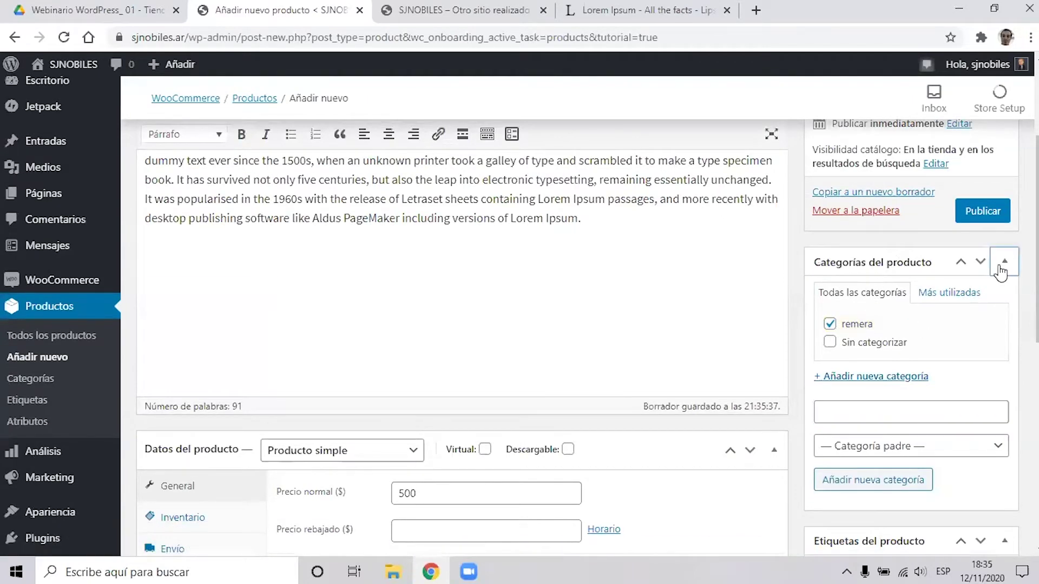
left_click(1004, 307)
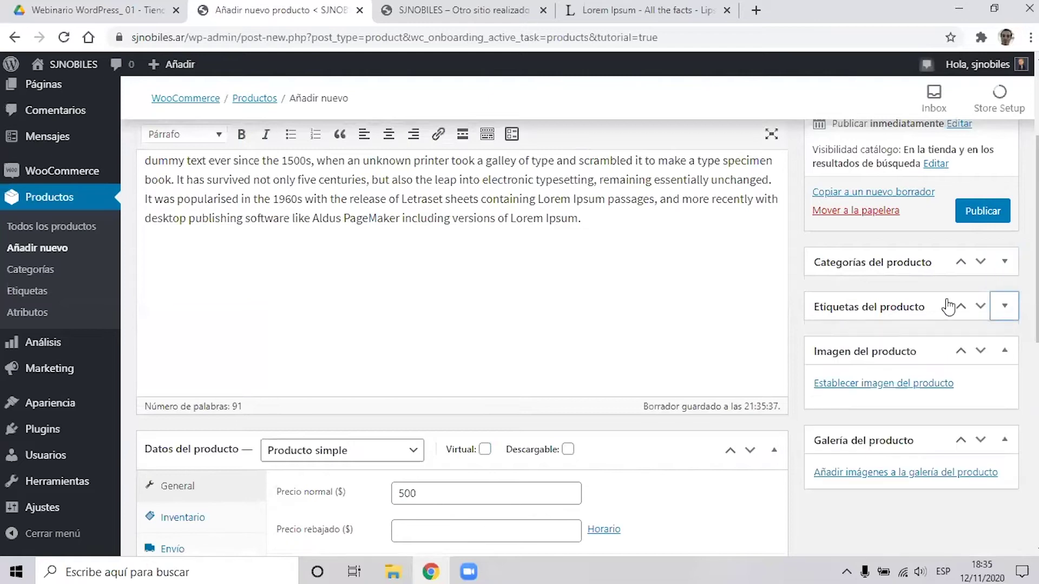
scroll(909, 324, "down", 2)
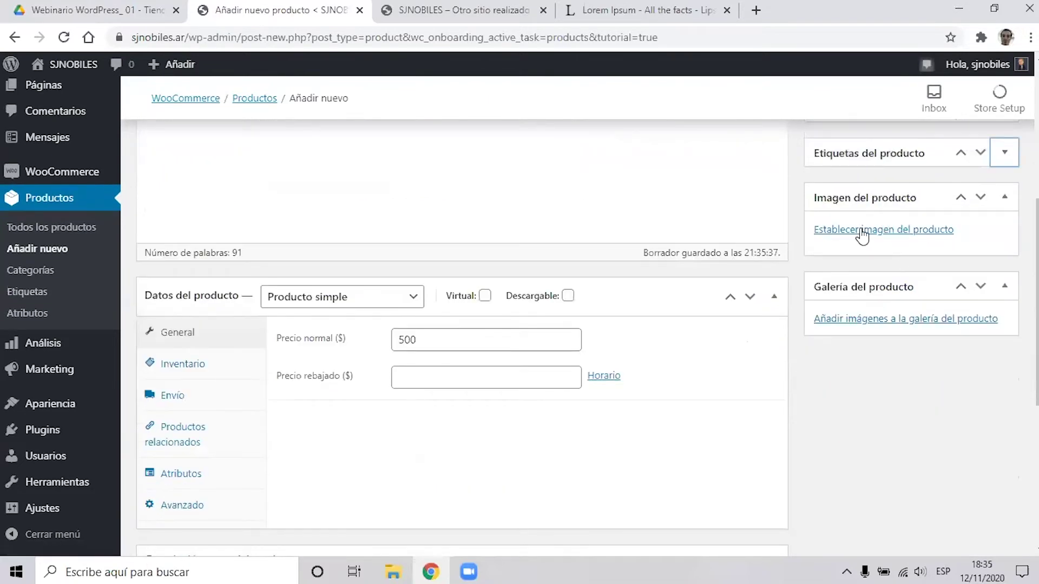
Upload remera.jpg and set it as the product's main image.
left_click(866, 232)
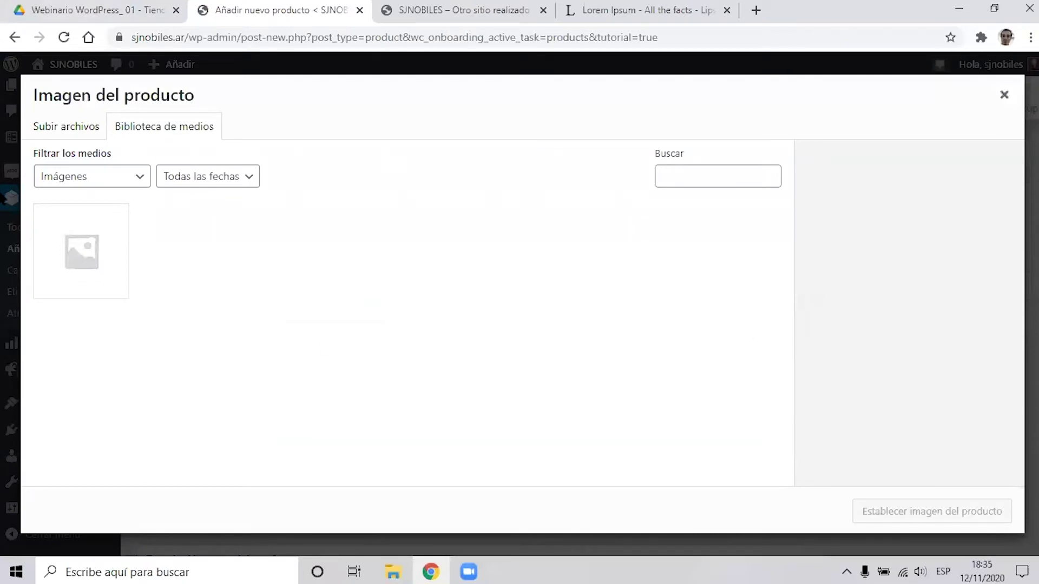
left_click(59, 130)
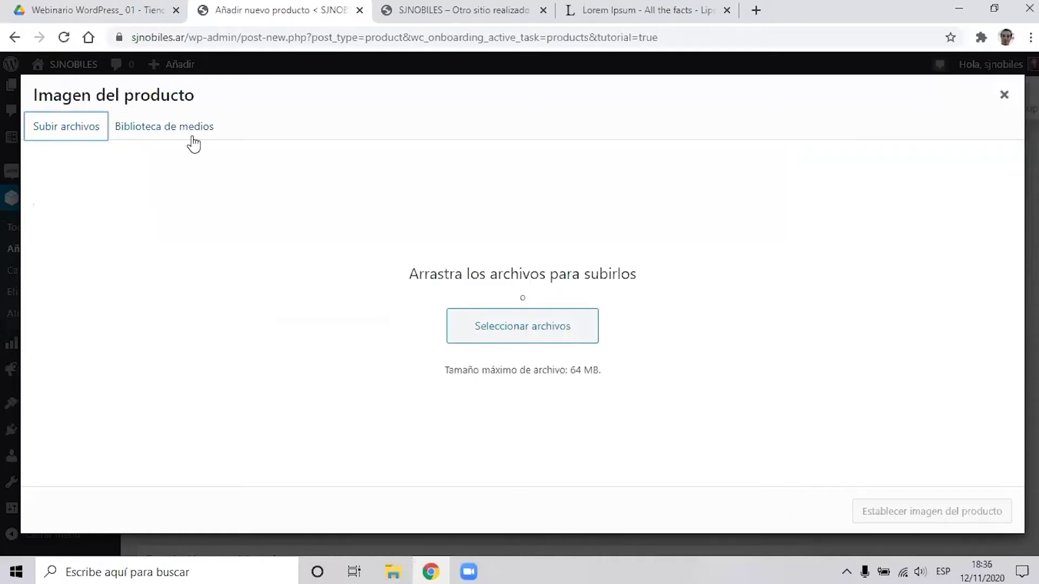
left_click(191, 141)
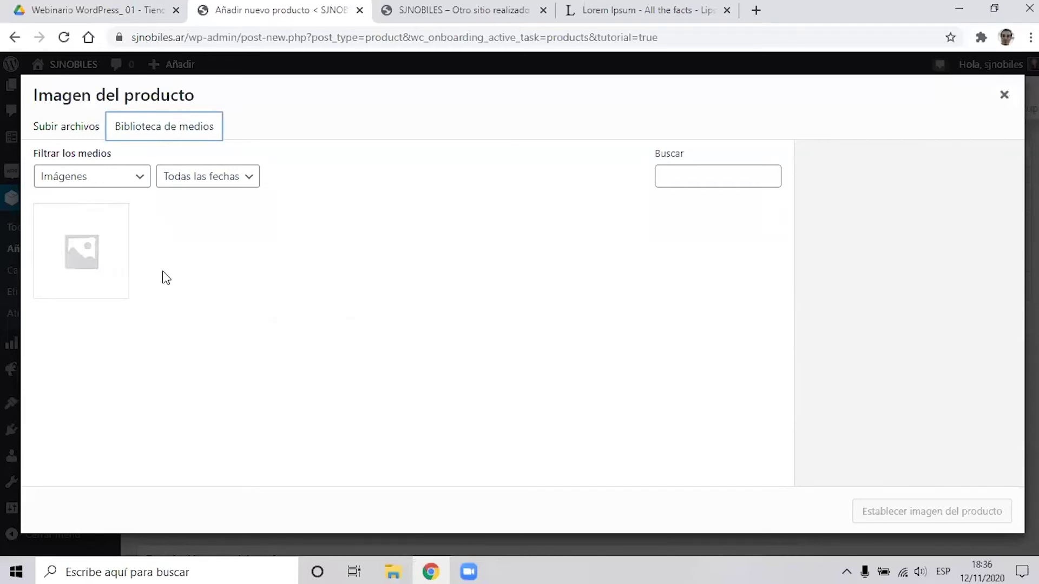
left_click(59, 127)
left_click(547, 328)
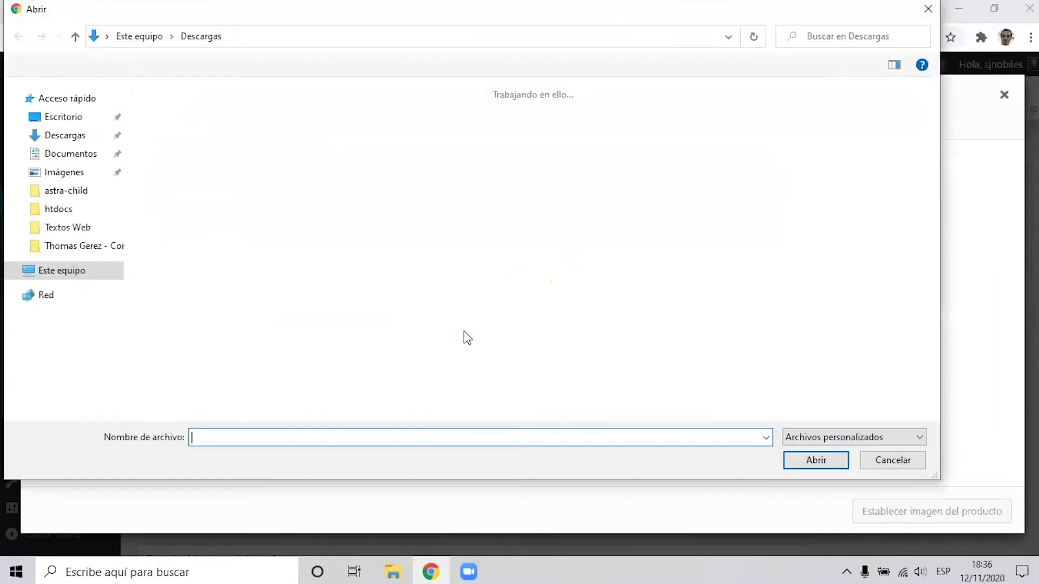
left_click(349, 126)
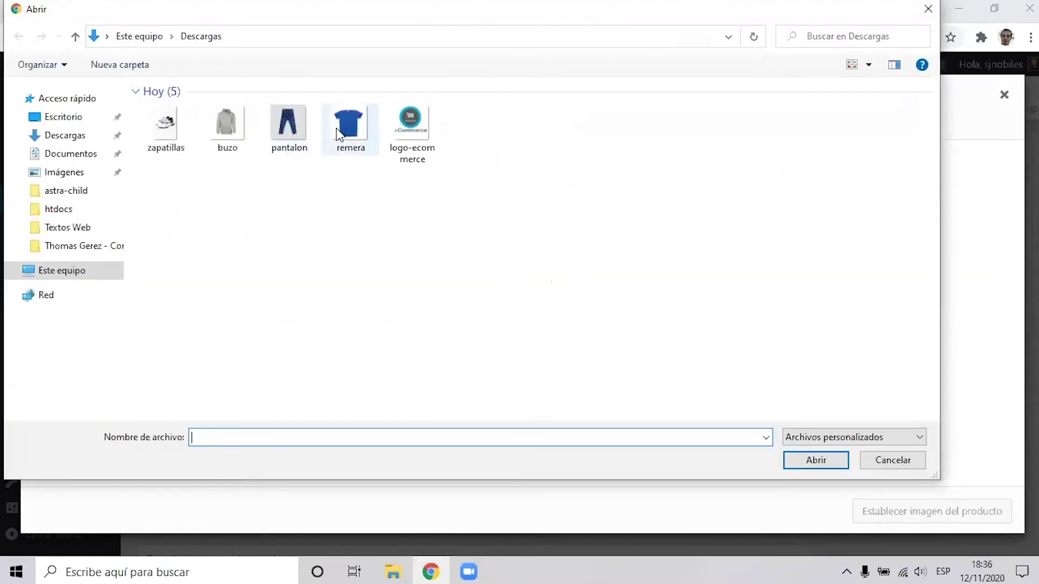
left_click(816, 460)
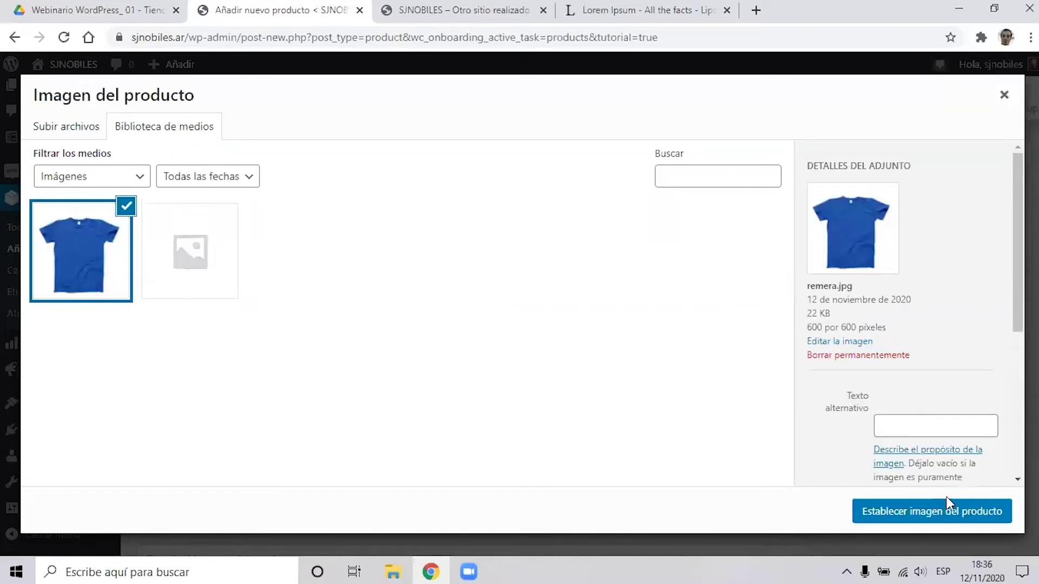
scroll(873, 384, "down", 2)
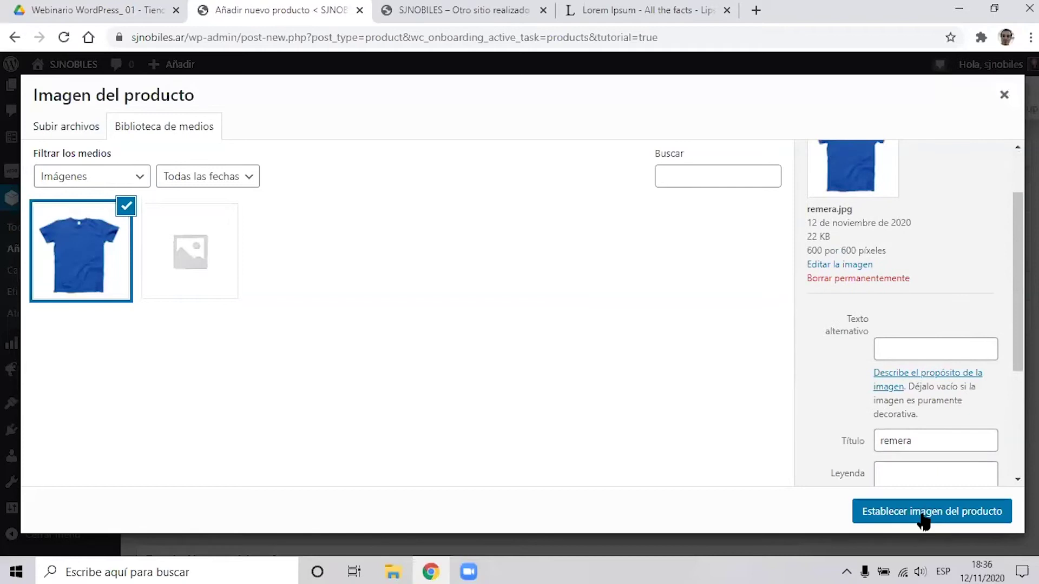
left_click(924, 518)
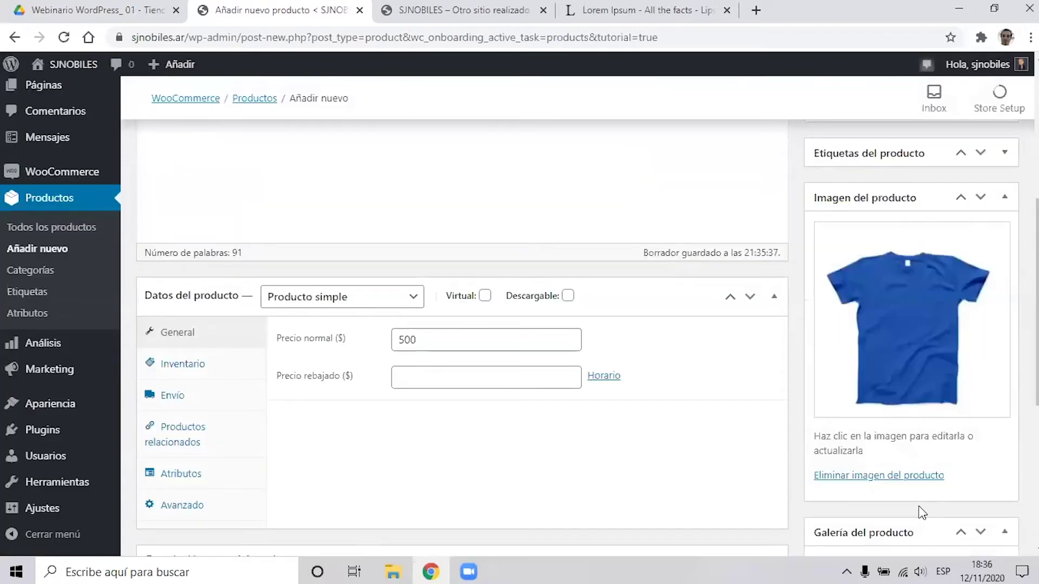
left_click(1004, 202)
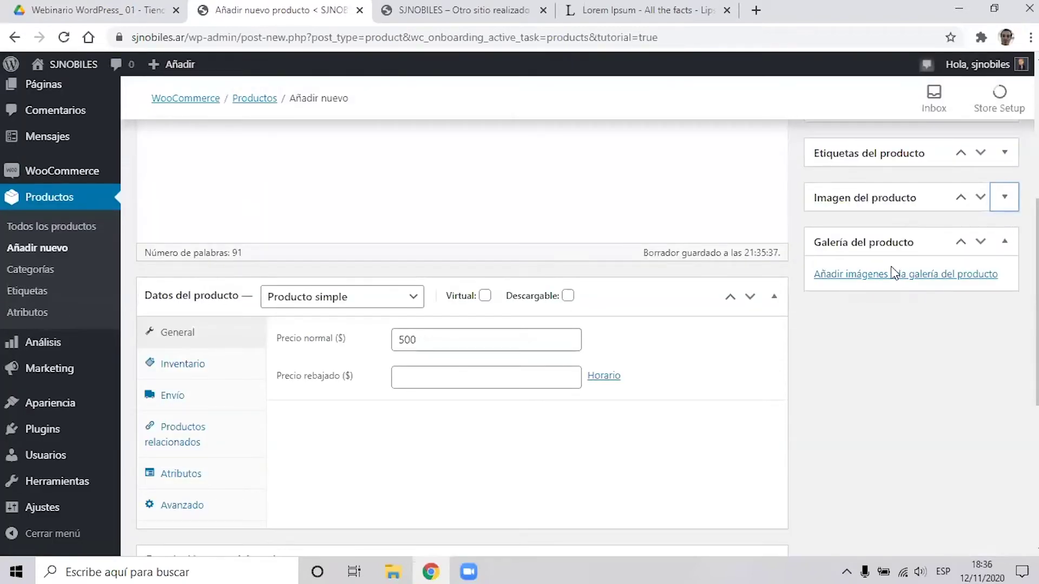
Open the product gallery picker and close it without adding any images.
left_click(874, 274)
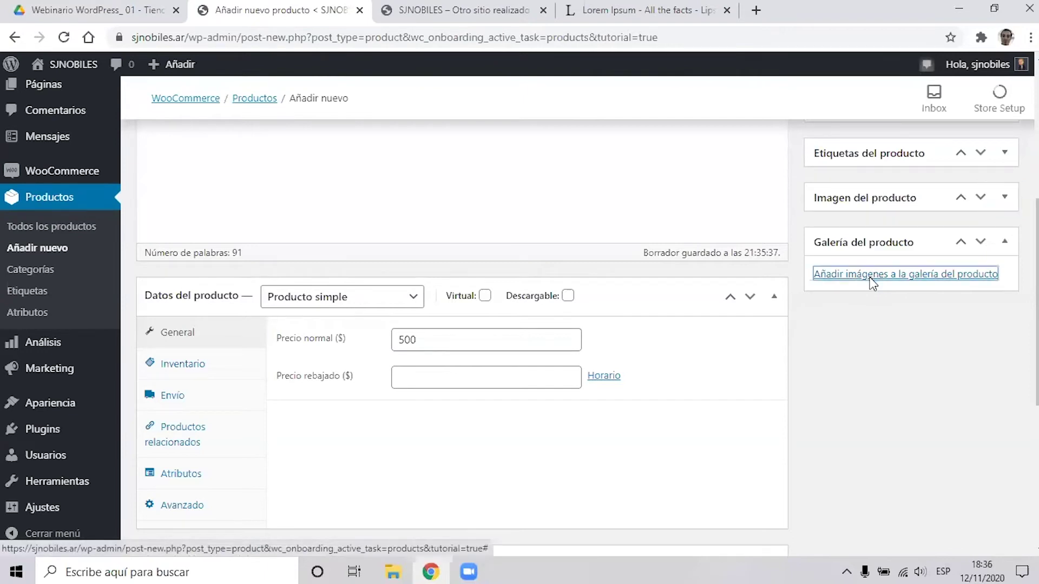
left_click(104, 264)
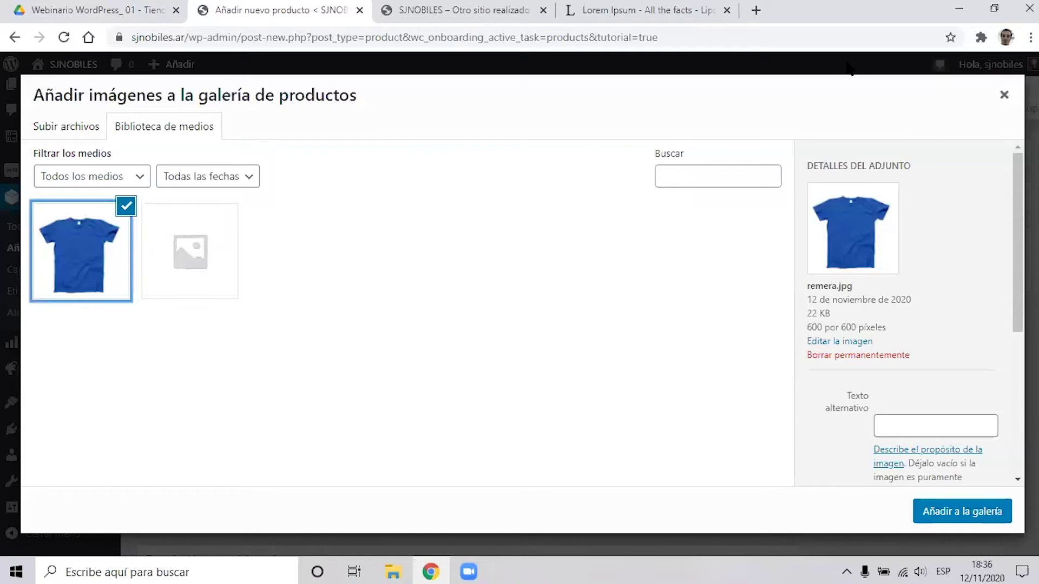
left_click(1021, 88)
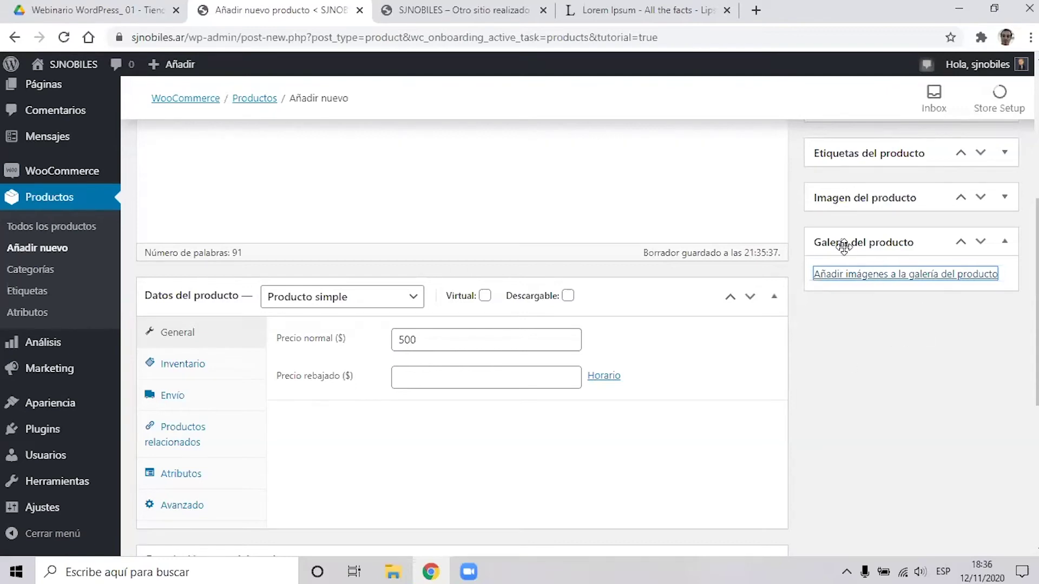
Copy the main Lorem Ipsum description into the Descripción corta del producto field.
scroll(826, 292, "down", 6)
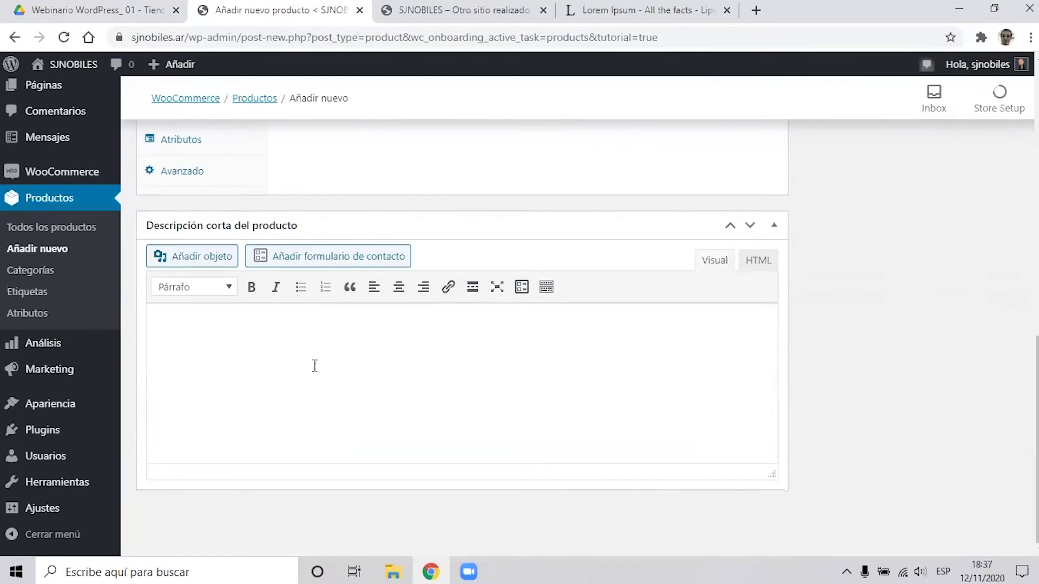
scroll(315, 349, "up", 12)
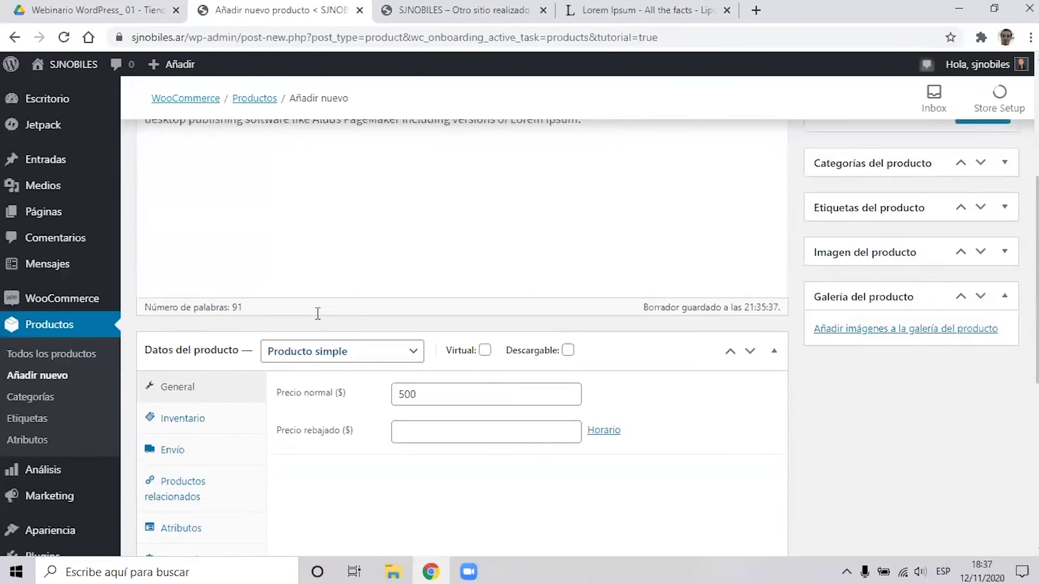
key("ctrl+a")
key("ctrl+c")
scroll(279, 397, "down", 7)
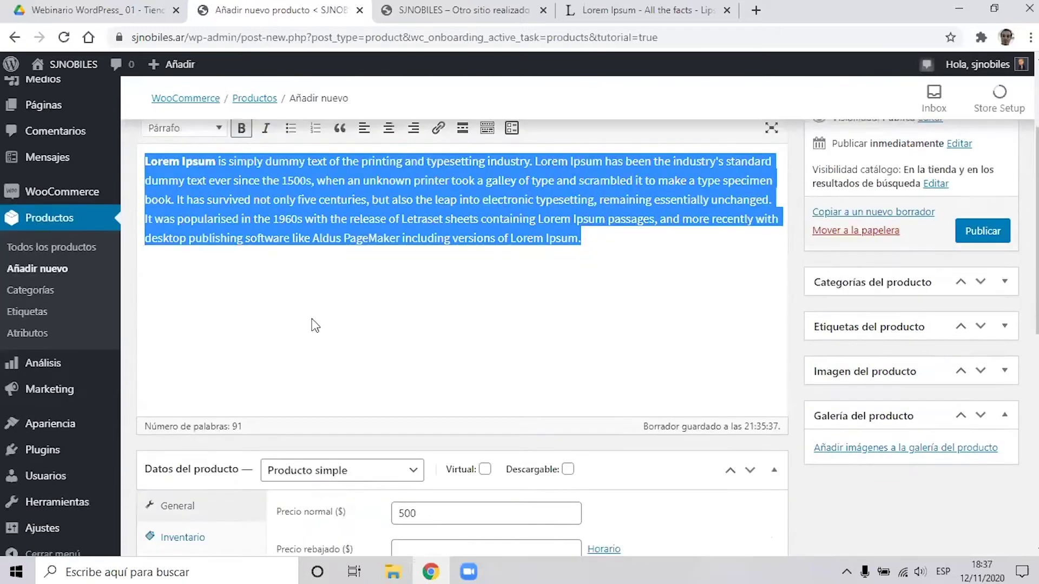
scroll(279, 397, "down", 4)
key("ctrl+v")
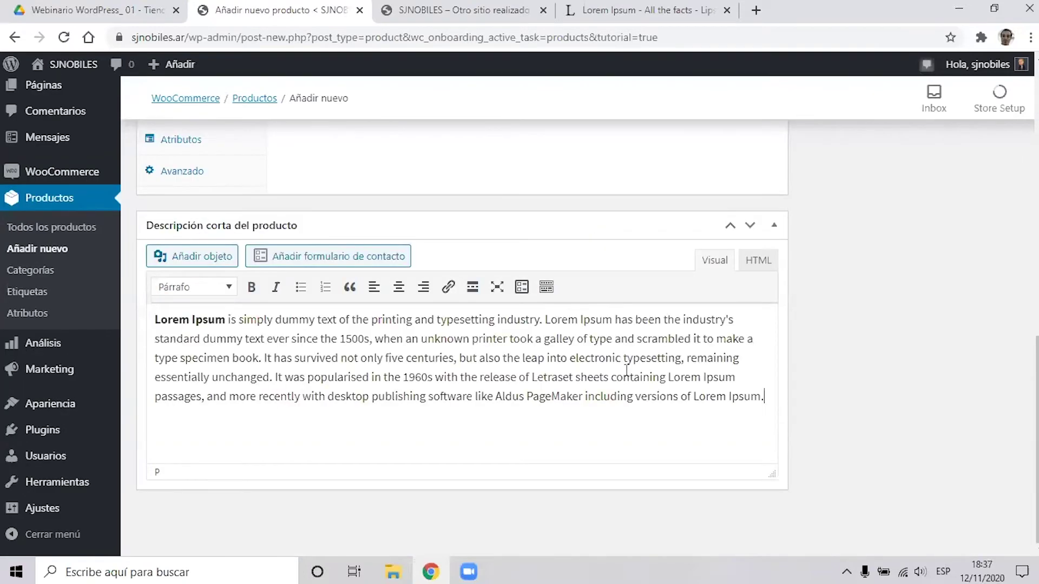
scroll(879, 421, "up", 10)
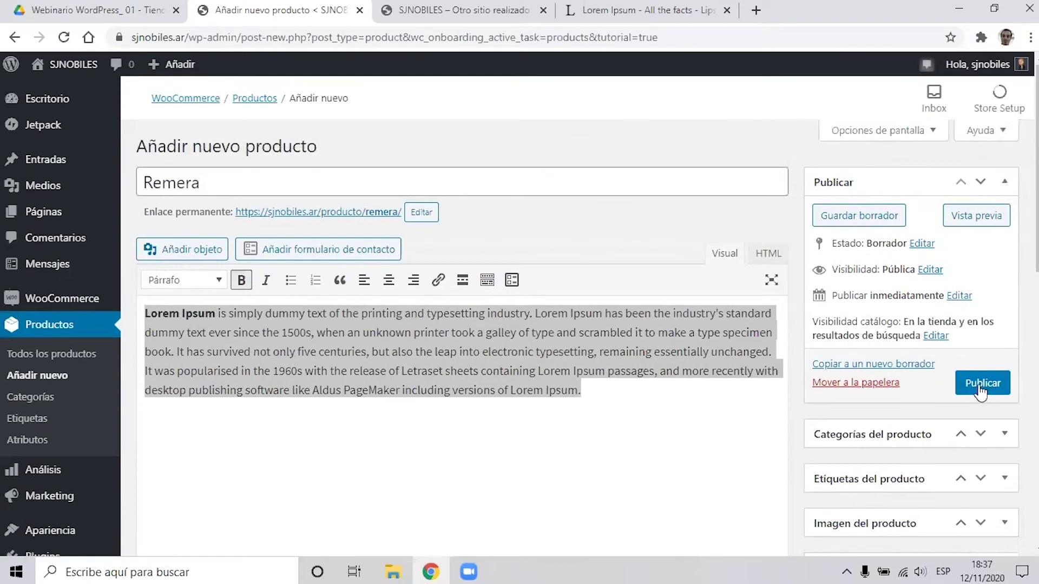
Publish Remera and open its 'Ver producto' link in a new tab.
left_click(982, 385)
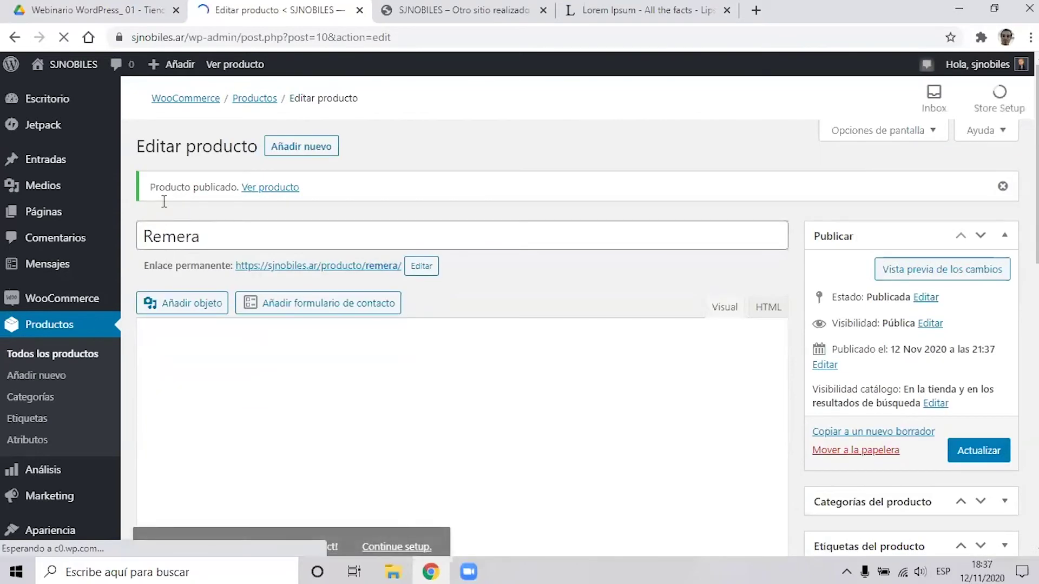
right_click(262, 198)
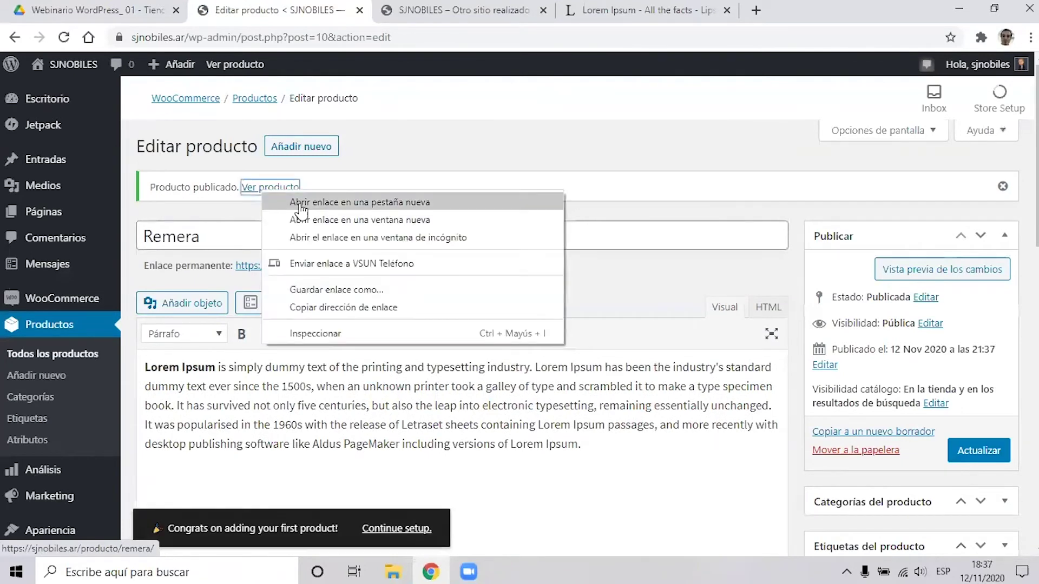
left_click(332, 205)
View the live Remera page, trying the purchase quantity control.
left_click(457, 7)
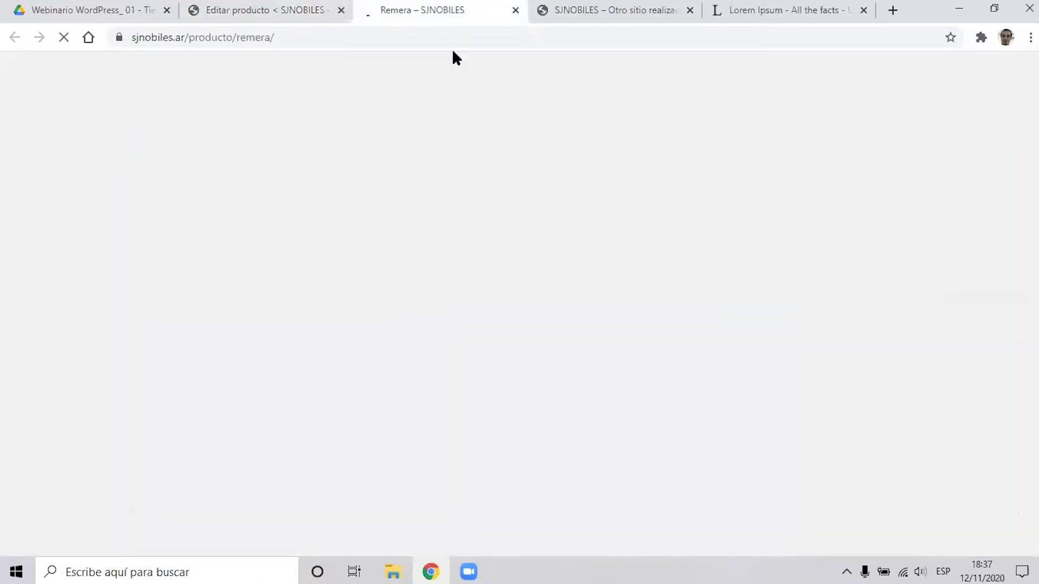
scroll(192, 283, "down", 3)
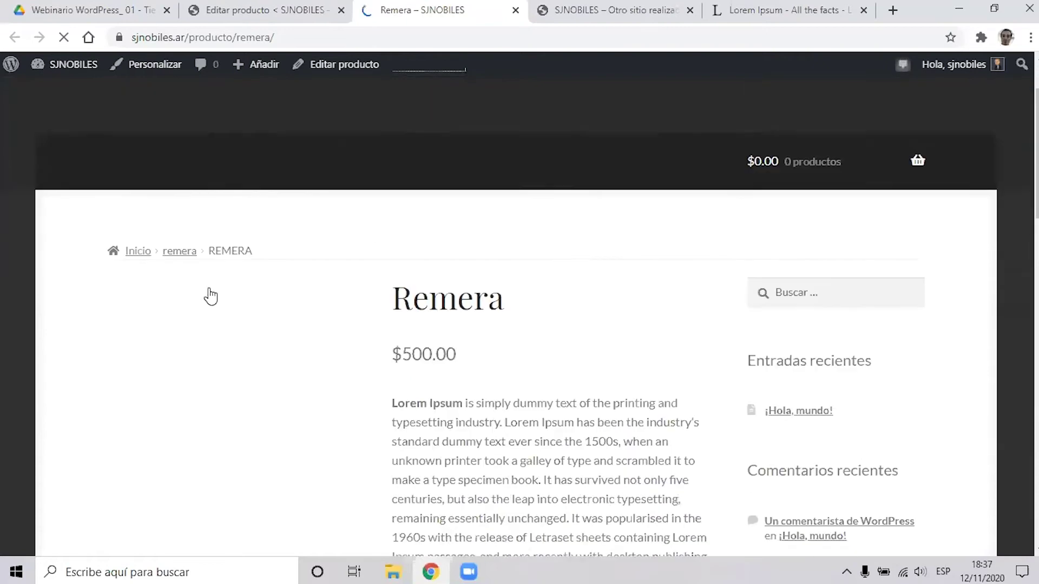
scroll(232, 339, "down", 3)
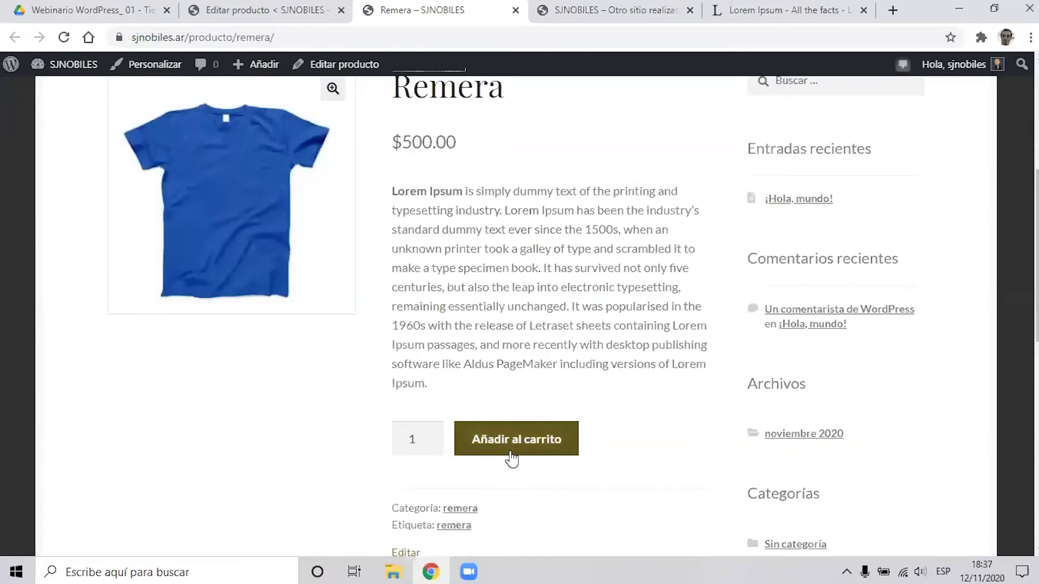
scroll(433, 365, "down", 3)
scroll(433, 366, "down", 2)
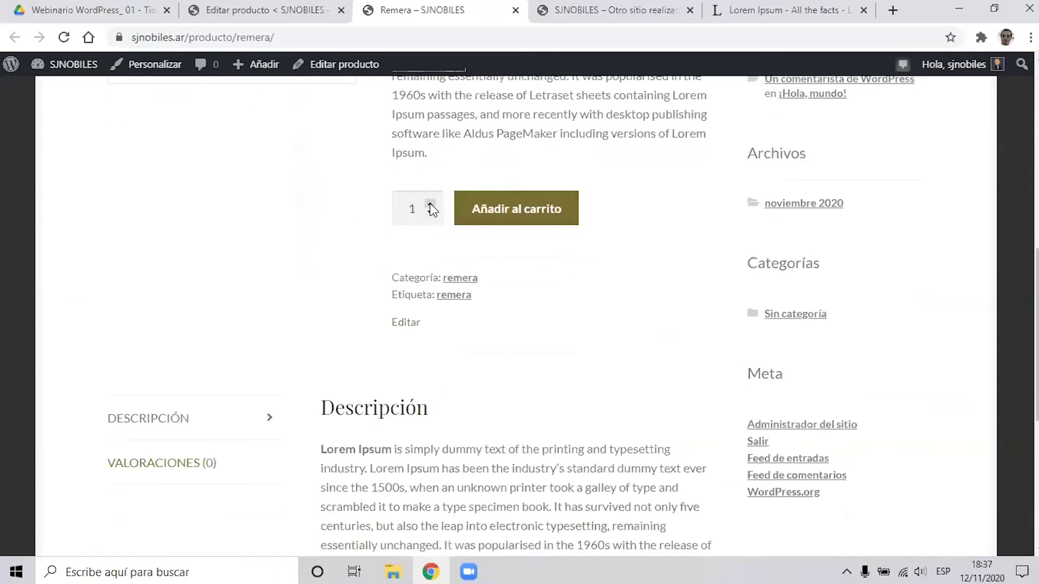
left_click(432, 212)
left_click(431, 204)
left_click(422, 258)
scroll(288, 342, "down", 2)
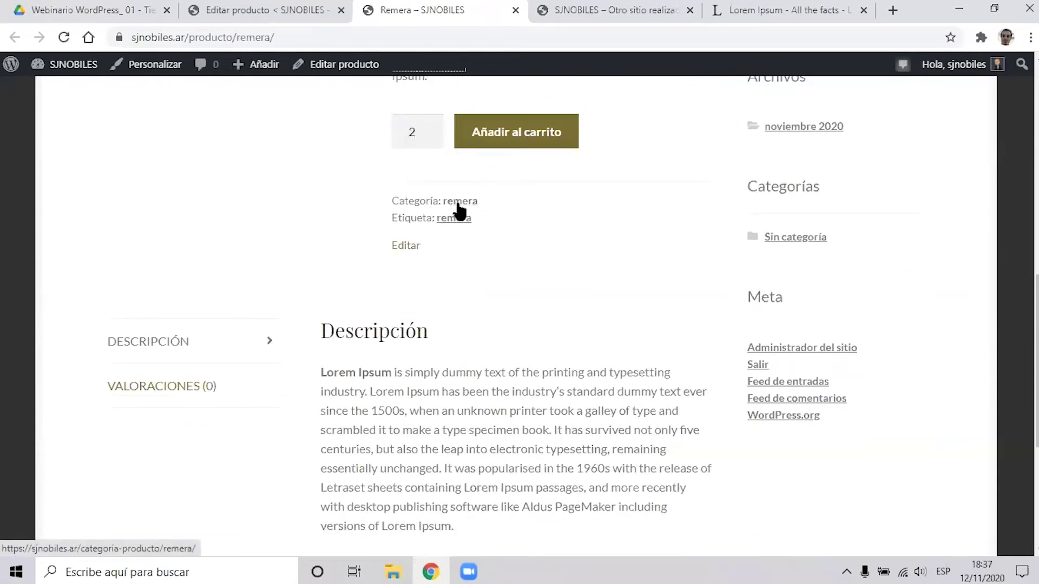
scroll(205, 325, "down", 4)
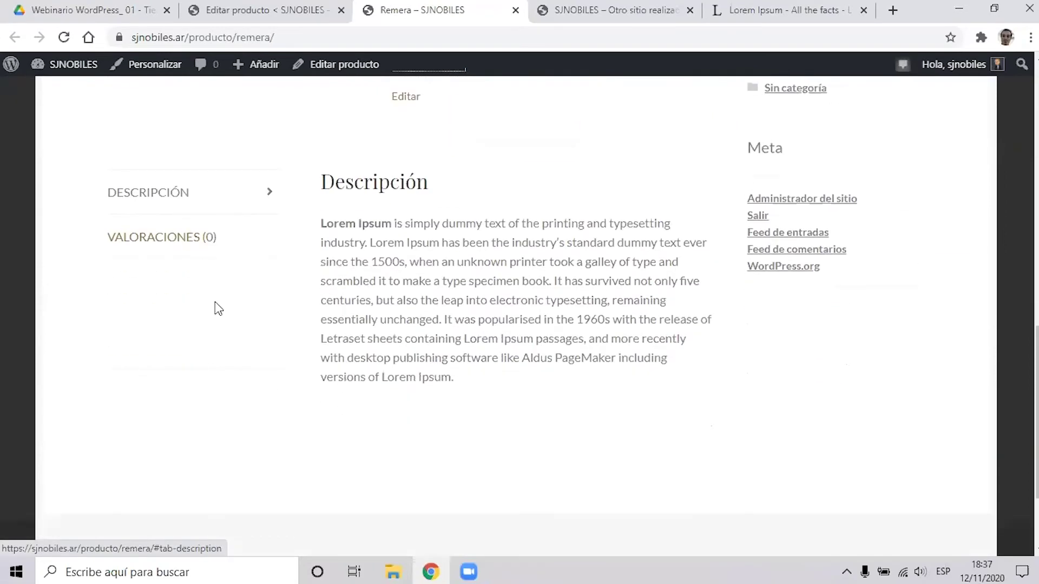
Browse the Valoraciones reviews tab, then return to the Editar producto tab.
left_click(179, 236)
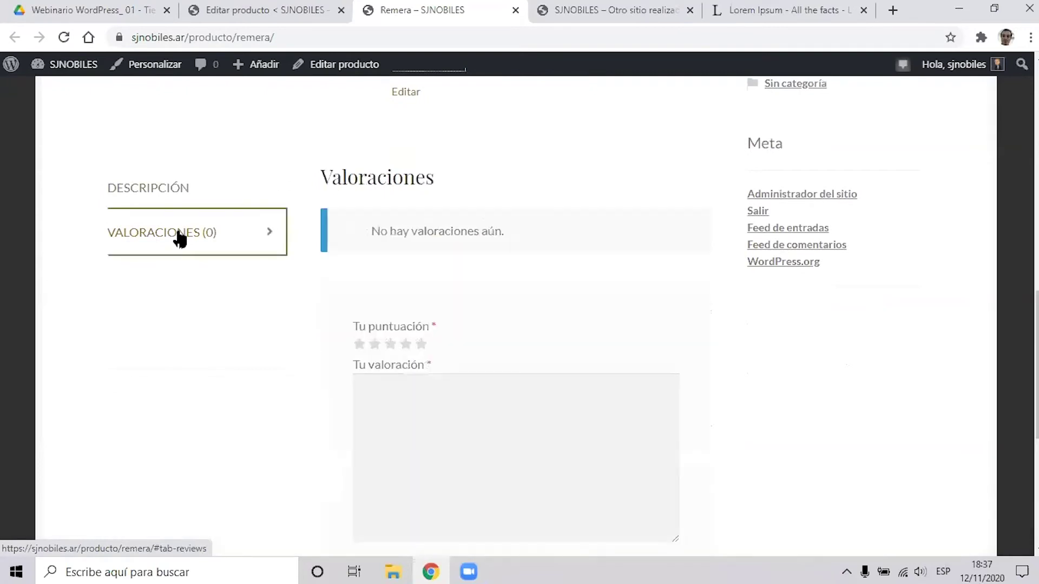
scroll(223, 262, "down", 3)
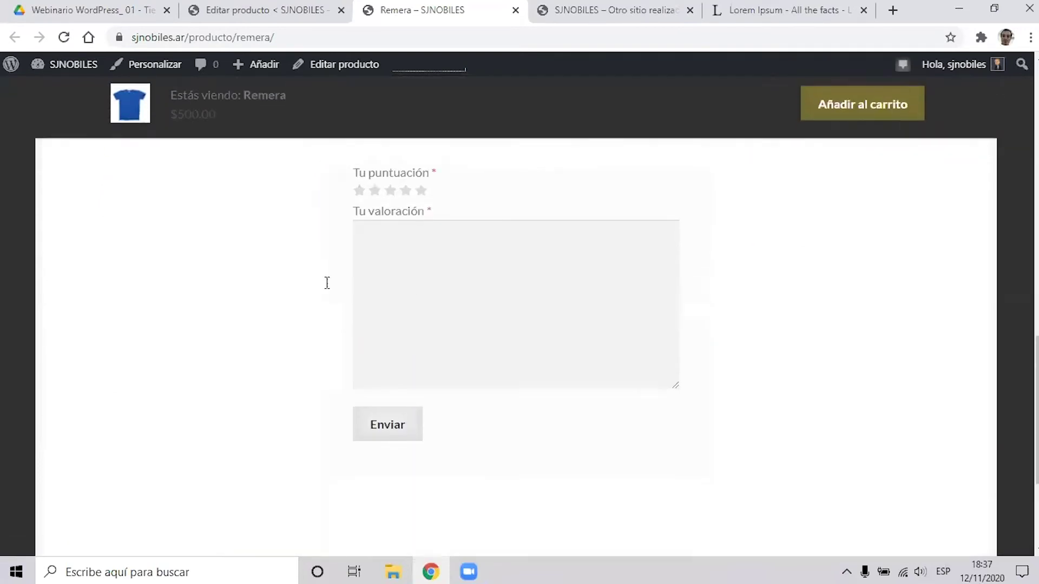
scroll(305, 323, "up", 2)
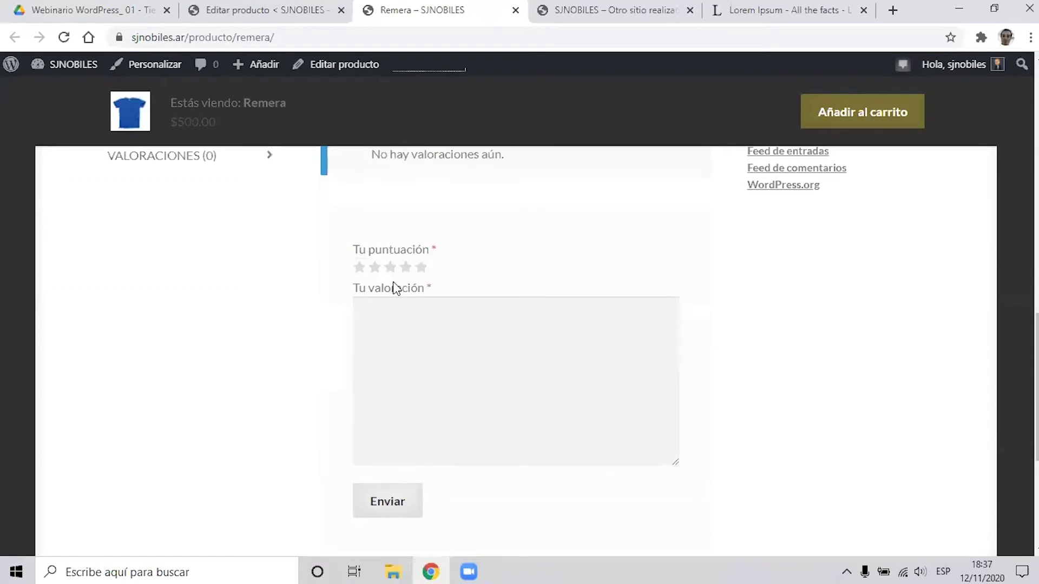
left_click(391, 268)
scroll(304, 313, "up", 8)
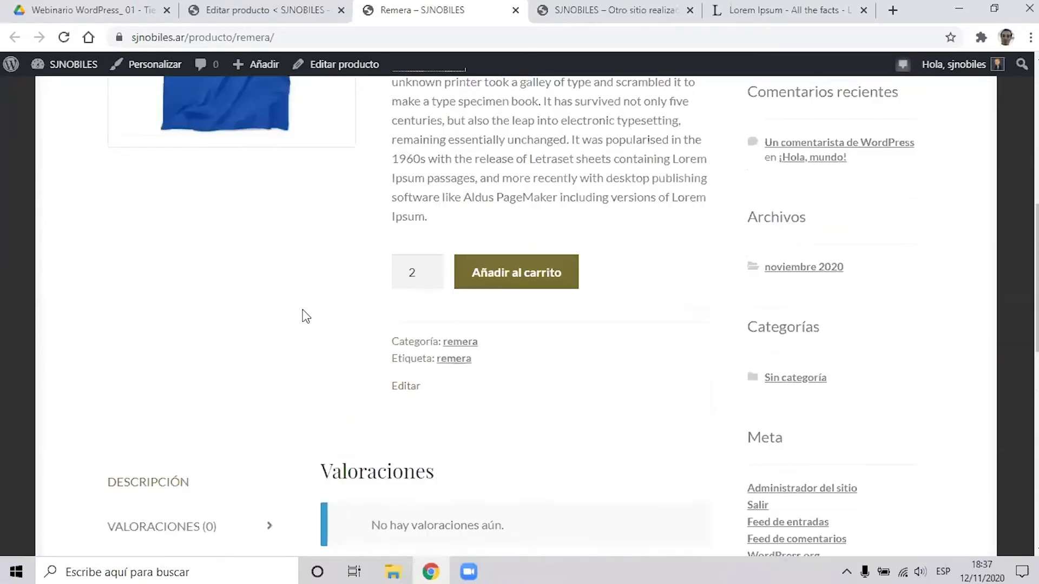
scroll(306, 317, "up", 7)
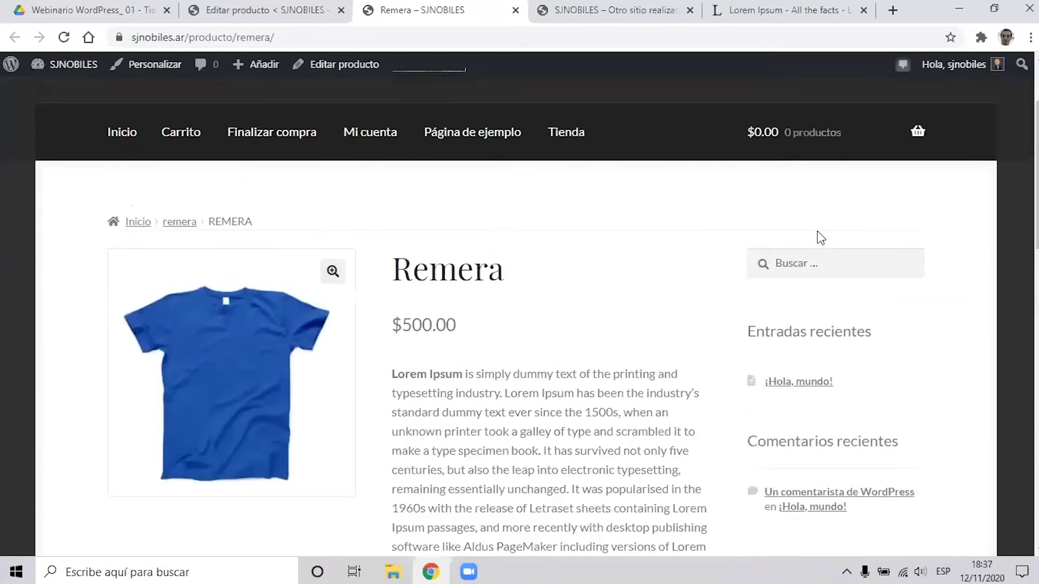
scroll(189, 319, "down", 3)
scroll(222, 292, "down", 5)
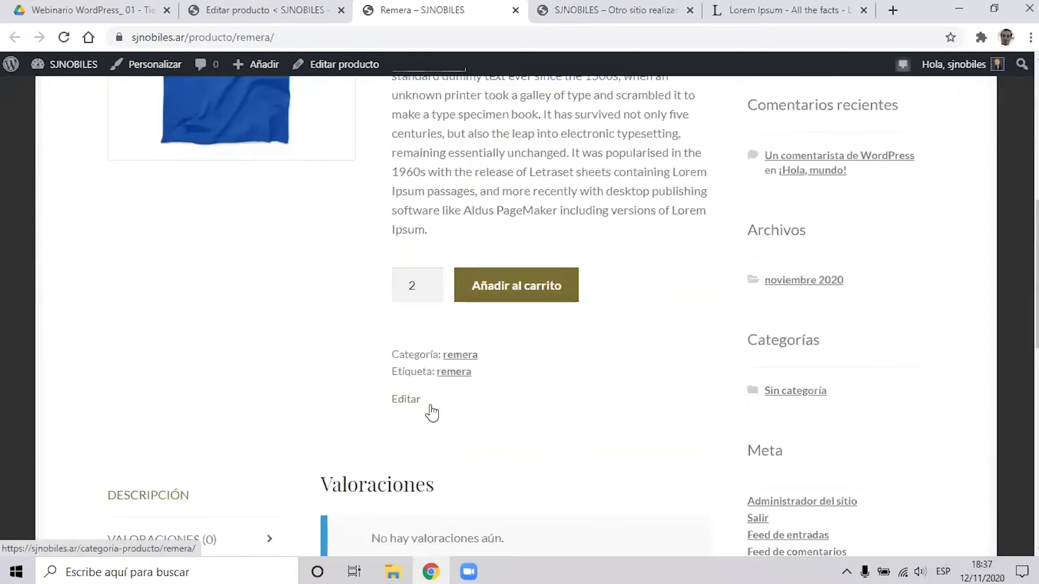
scroll(630, 379, "up", 2)
scroll(633, 374, "up", 7)
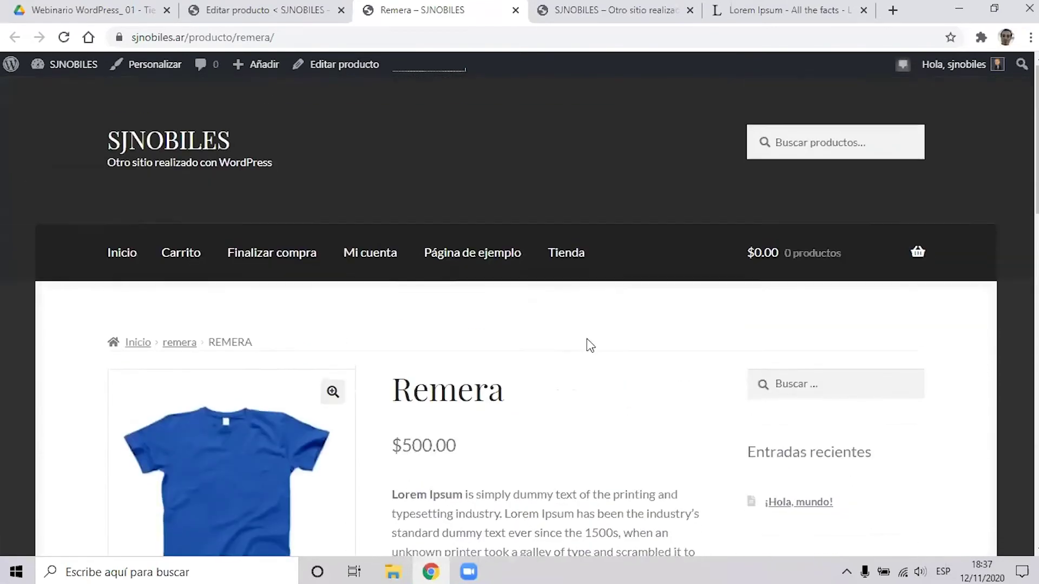
scroll(586, 343, "down", 10)
scroll(218, 304, "down", 6)
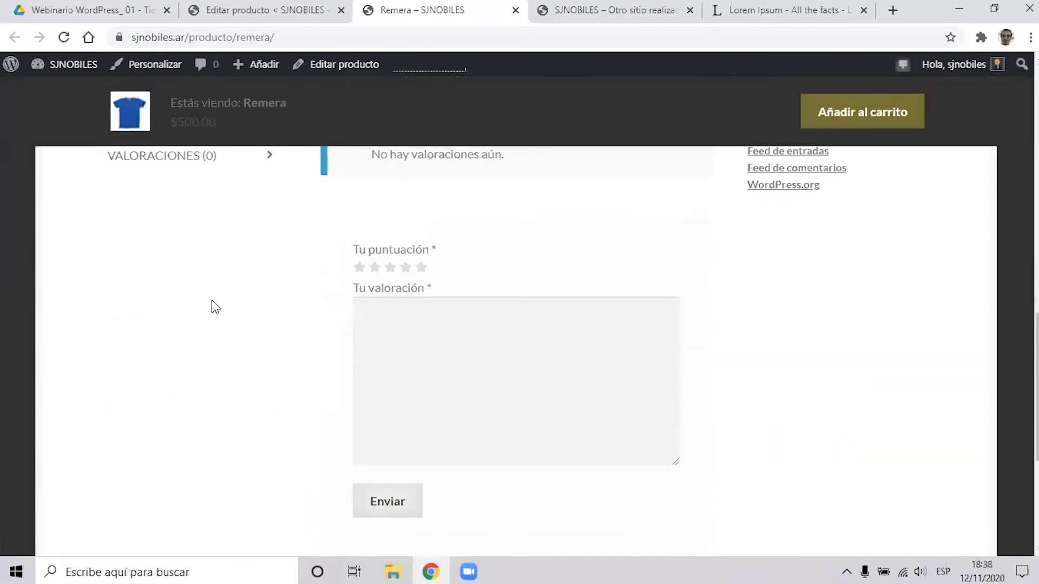
scroll(214, 306, "up", 1)
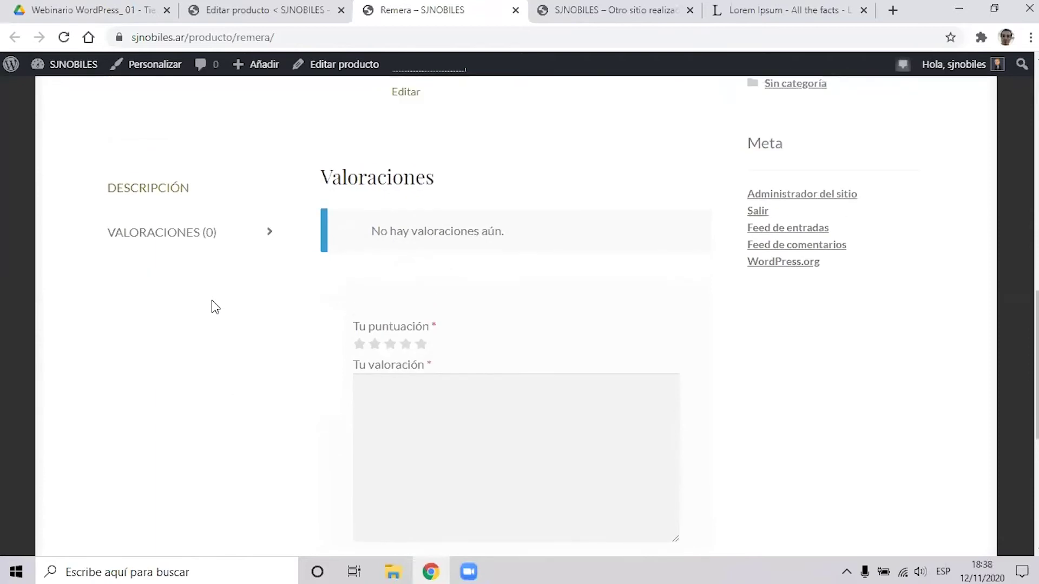
left_click(167, 244)
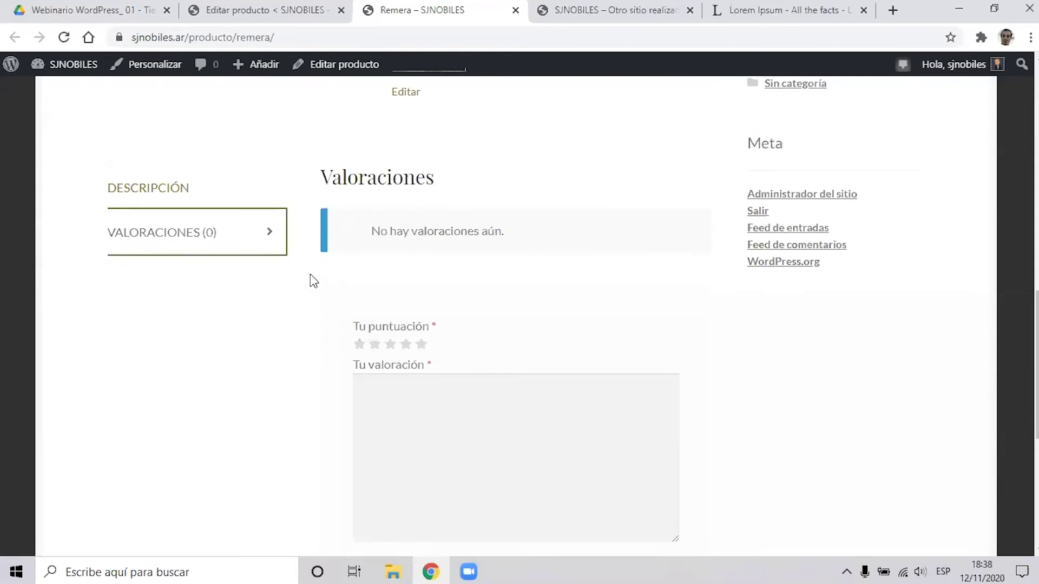
scroll(309, 276, "up", 10)
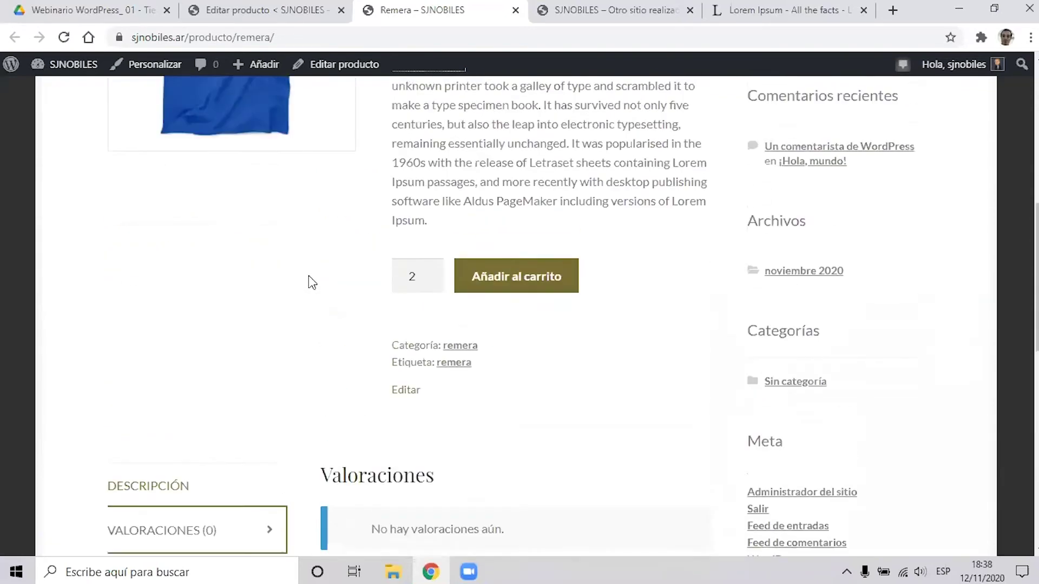
scroll(308, 275, "down", 10)
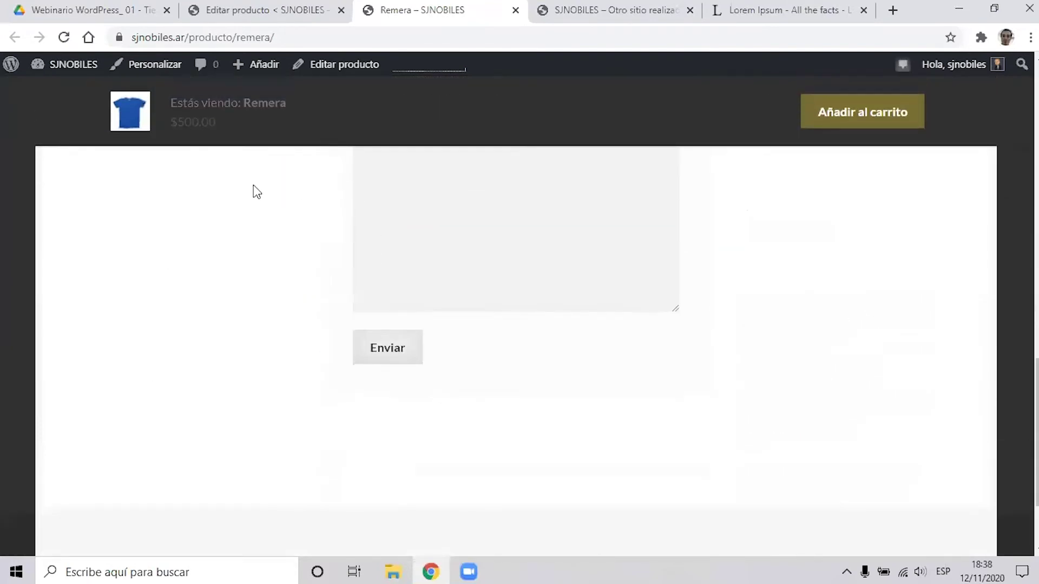
scroll(185, 276, "up", 5)
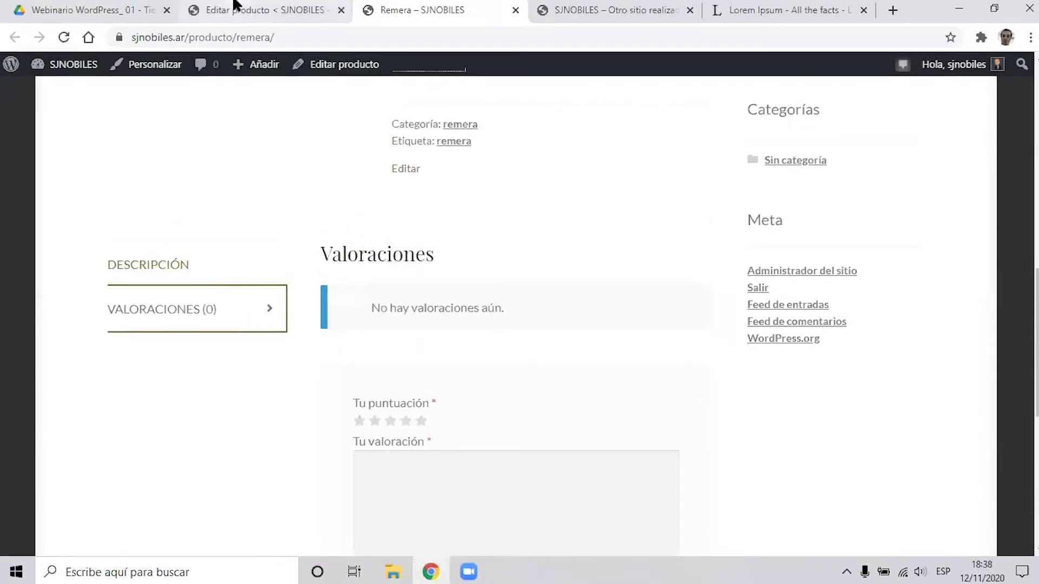
key("ctrl+shift+Tab")
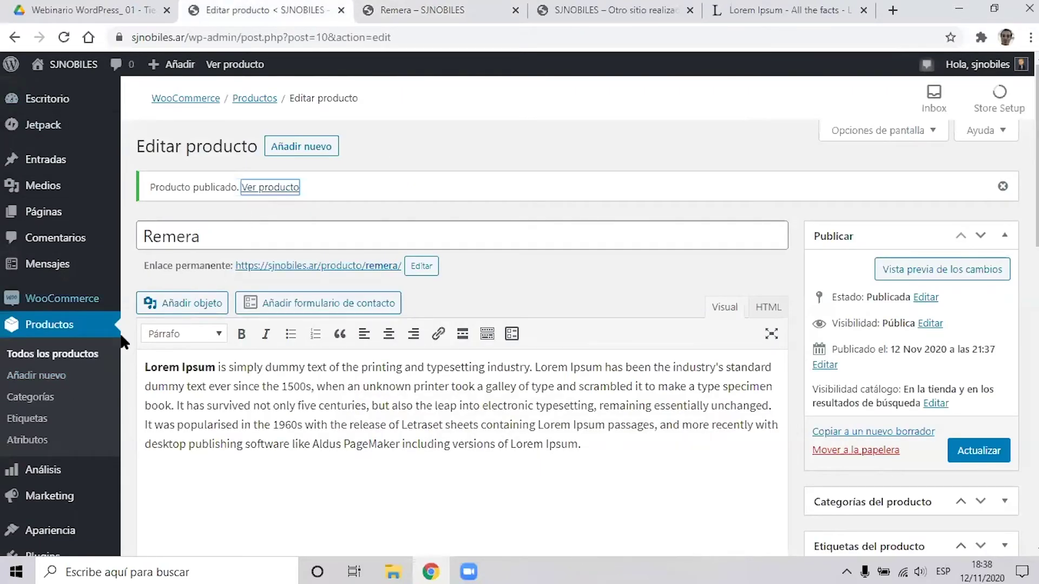
Visit Todos los productos, then the WooCommerce home to review its Finish setup checklist.
left_click(30, 354)
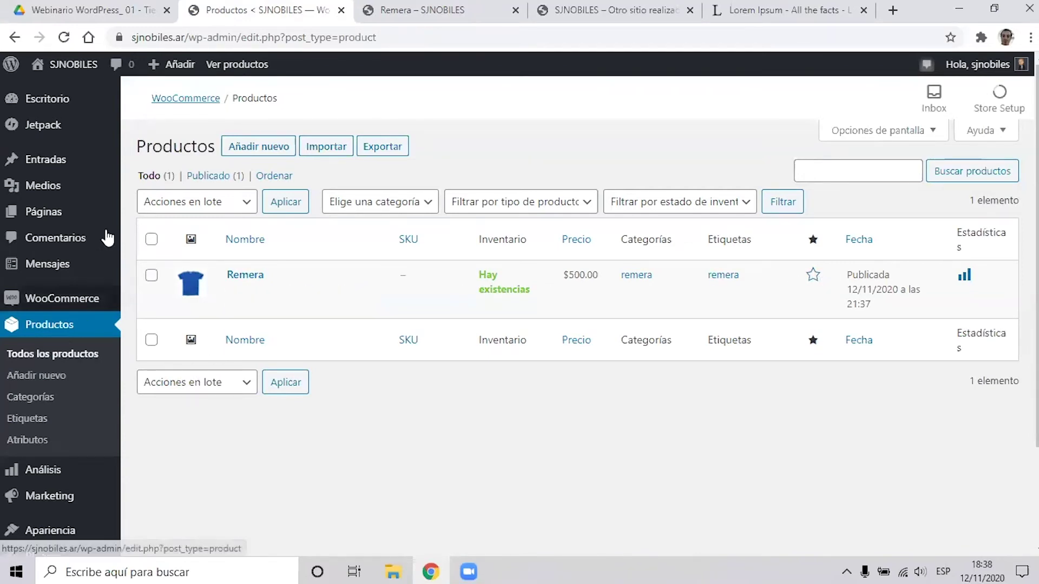
left_click(62, 304)
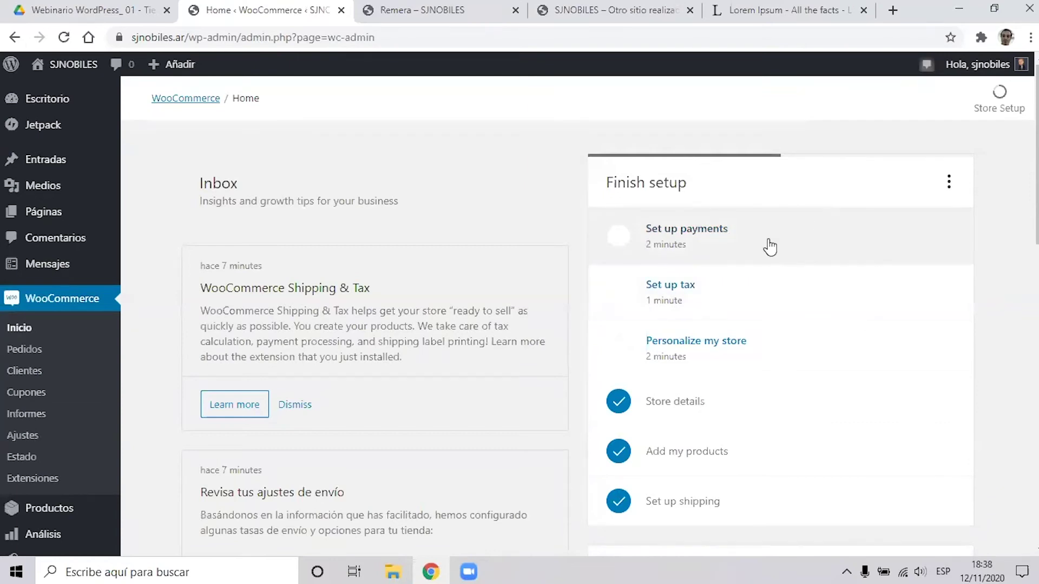
scroll(715, 325, "down", 3)
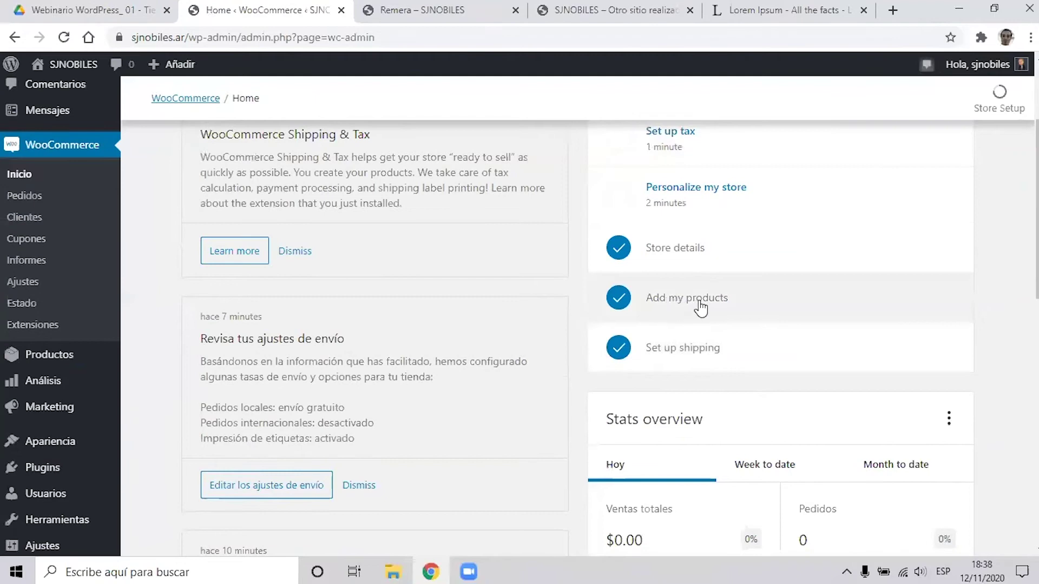
scroll(621, 292, "up", 3)
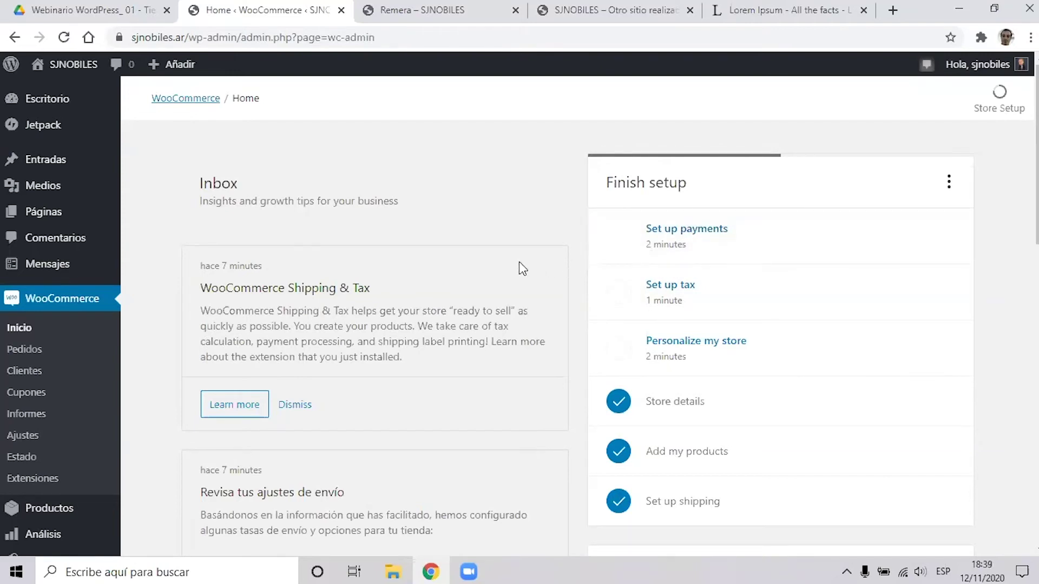
scroll(89, 398, "down", 3)
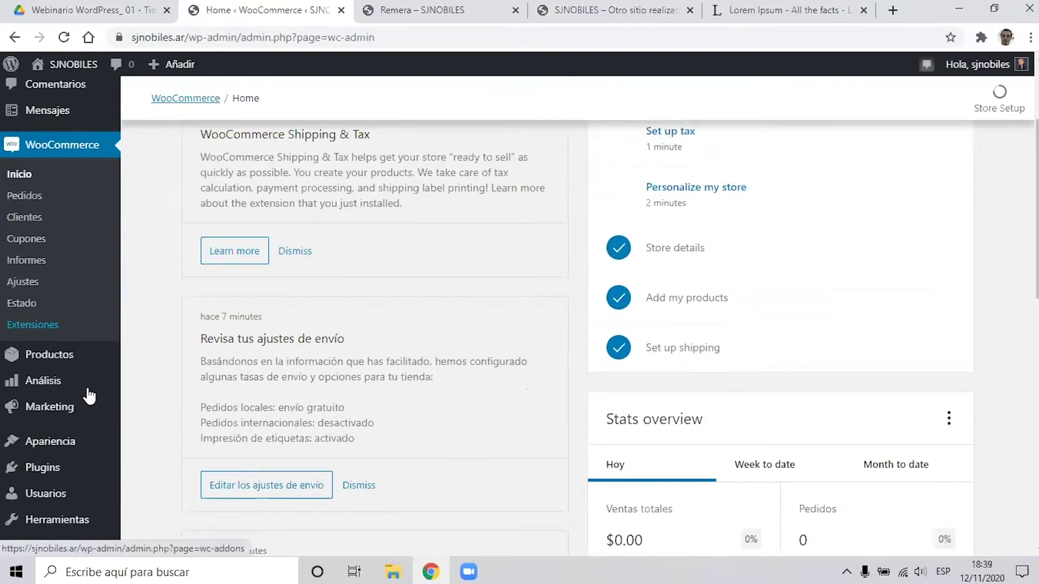
Go to Plugins > Añadir nuevo and search the directory for mercadopago.
left_click(41, 472)
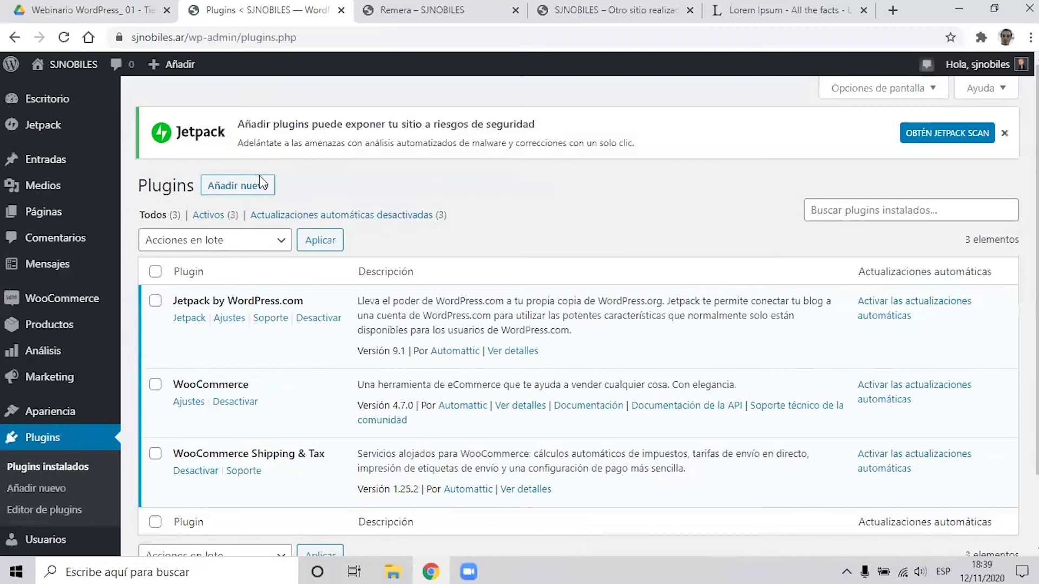
left_click(255, 185)
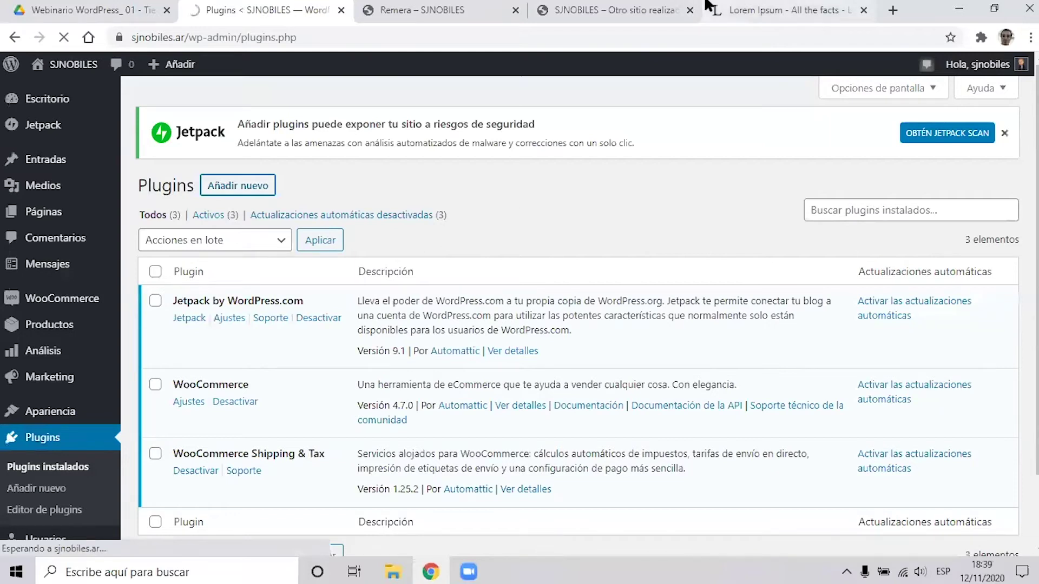
left_click(864, 10)
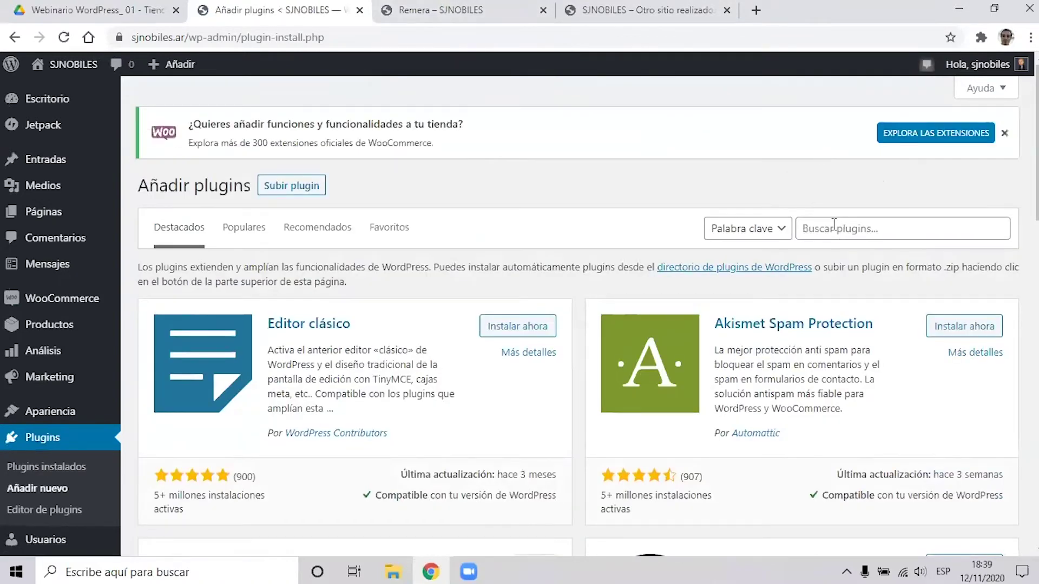
left_click(834, 224)
type("merca")
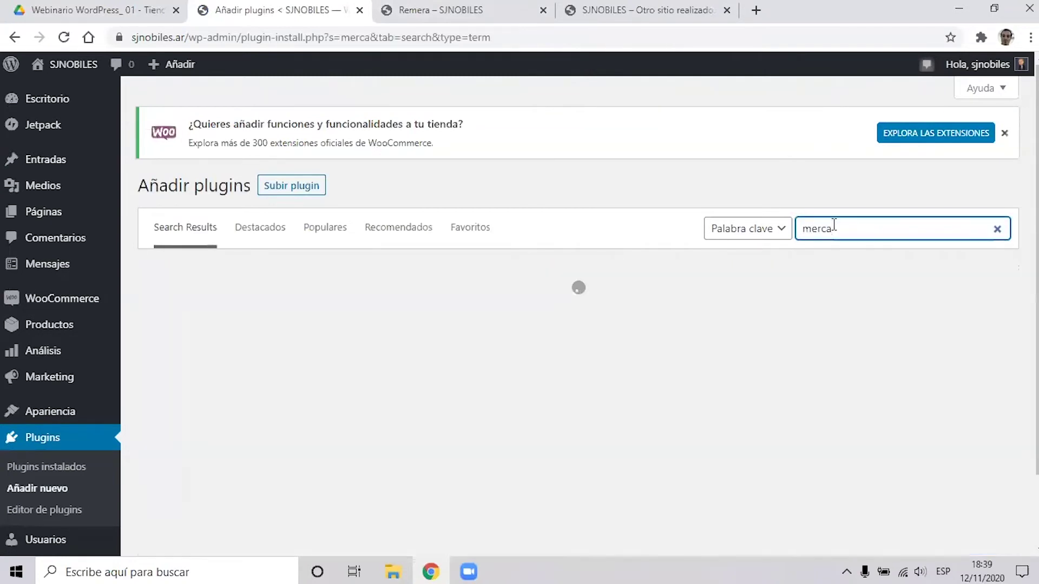
type("dopago")
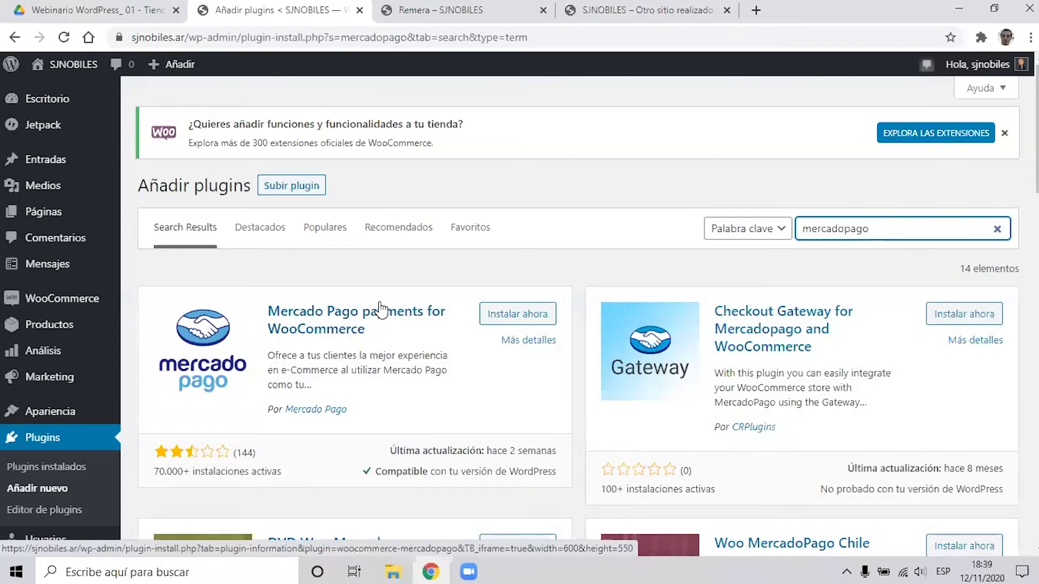
Install Mercado Pago payments for WooCommerce, the plugin by Mercado Pago.
scroll(390, 271, "down", 4)
scroll(392, 237, "up", 1)
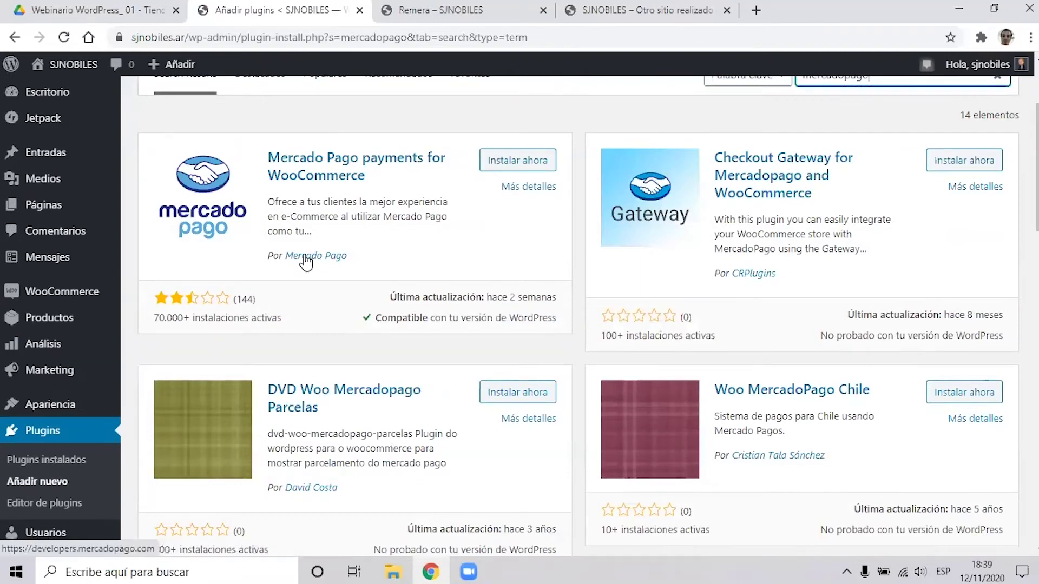
left_click_drag(268, 255, 352, 260)
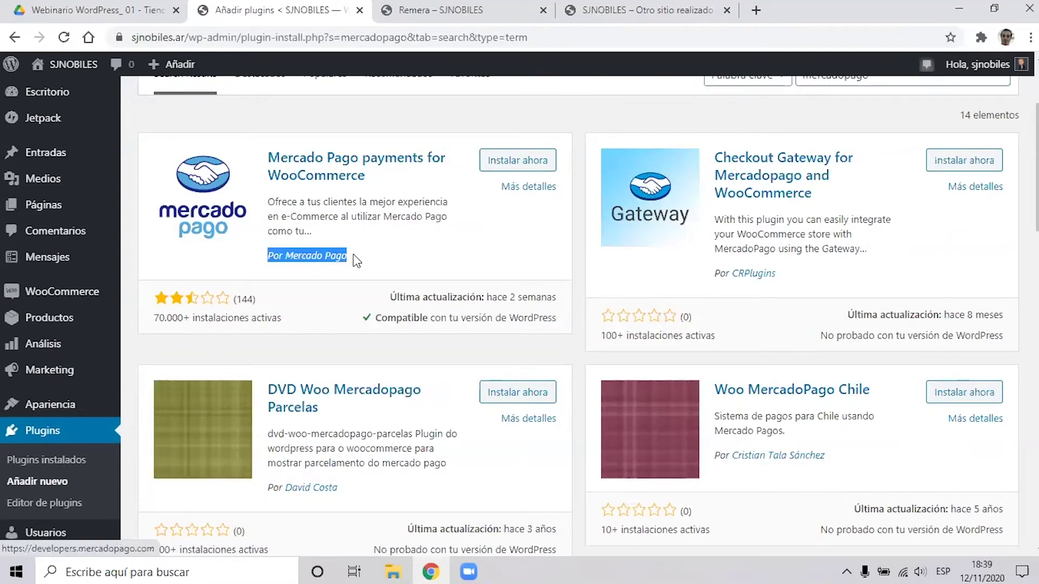
left_click(352, 260)
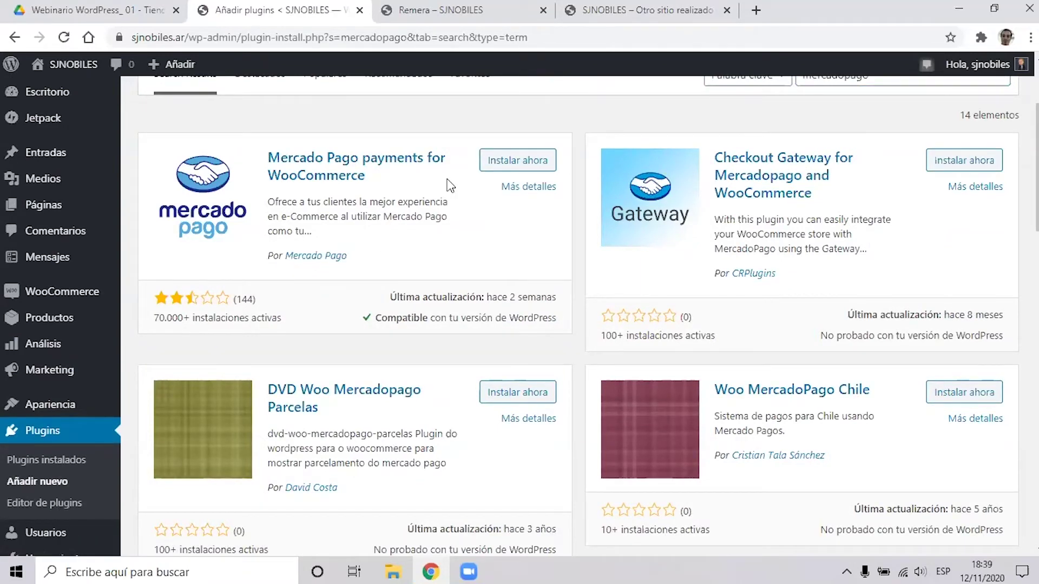
left_click(511, 163)
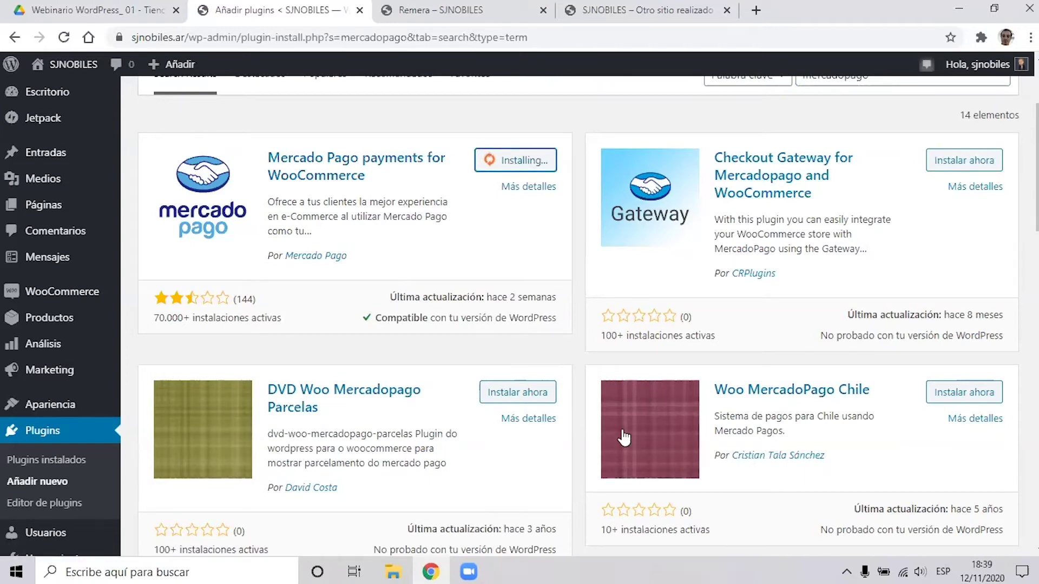
scroll(397, 367, "down", 3)
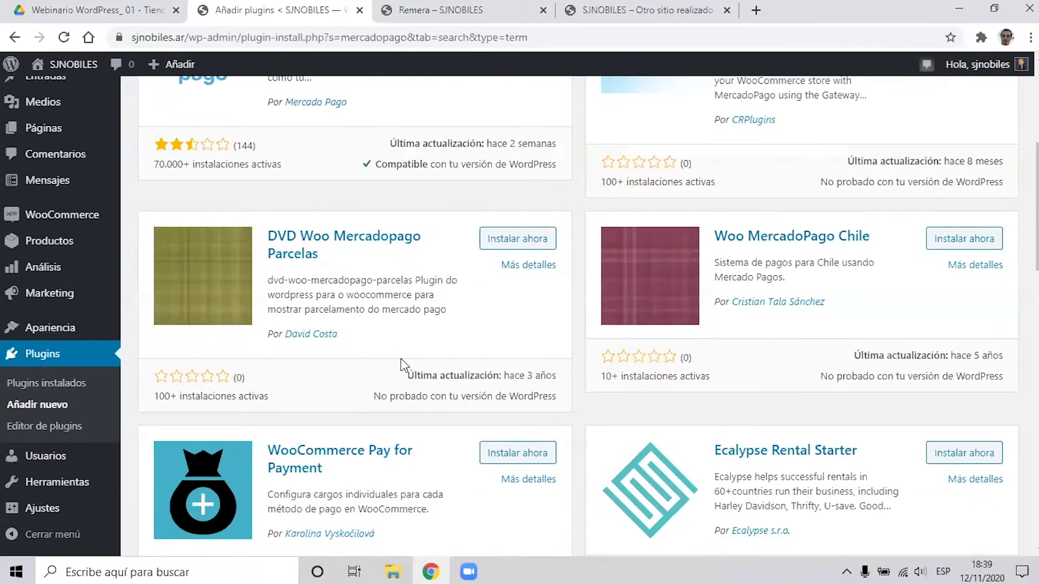
scroll(399, 366, "up", 6)
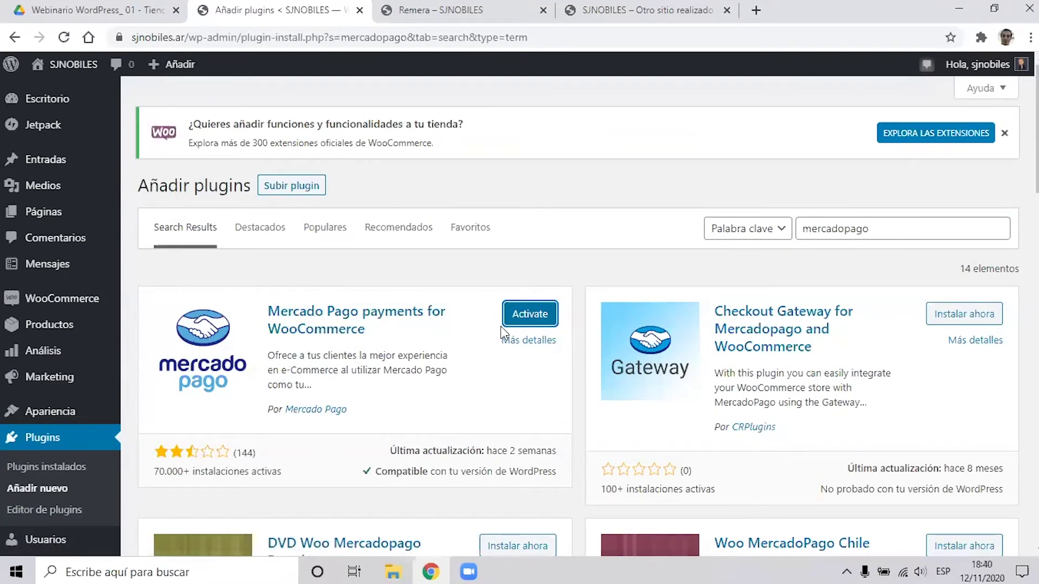
Activate Mercado Pago payments for WooCommerce 4.5.0 and return to the WooCommerce home.
left_click(529, 319)
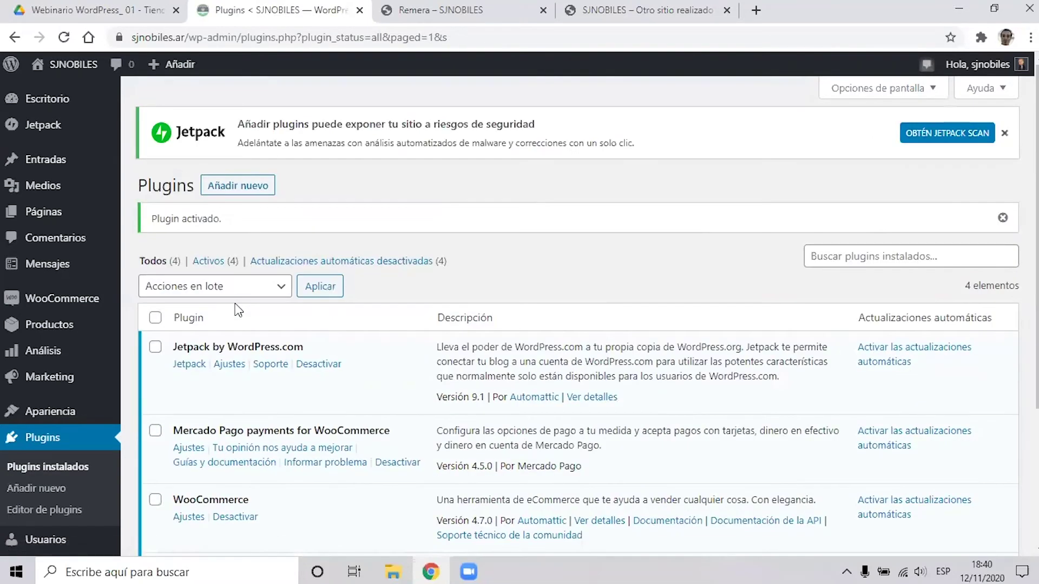
scroll(238, 310, "down", 4)
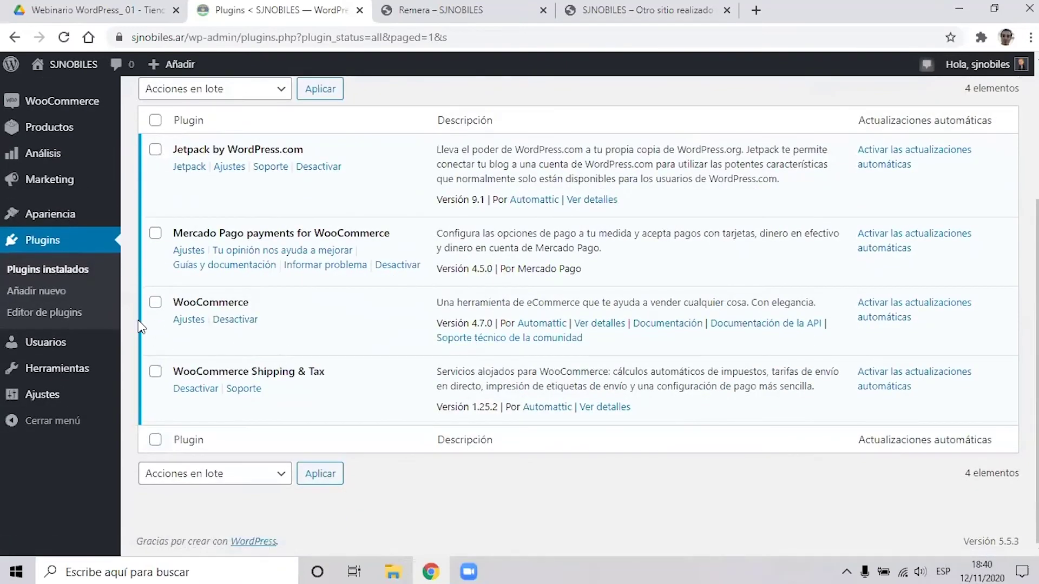
scroll(129, 278, "up", 3)
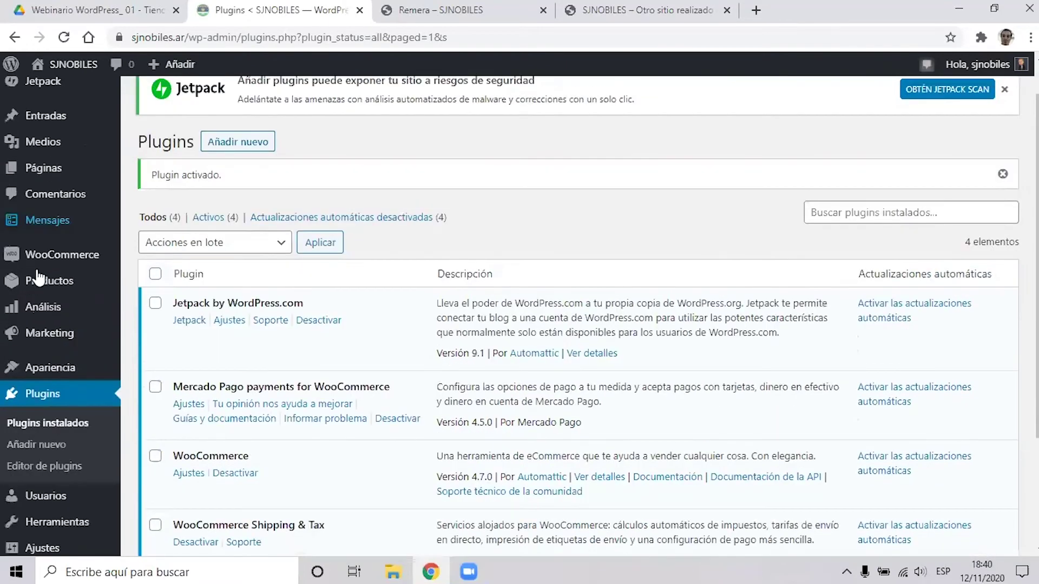
mouse_move(49, 280)
mouse_move(84, 259)
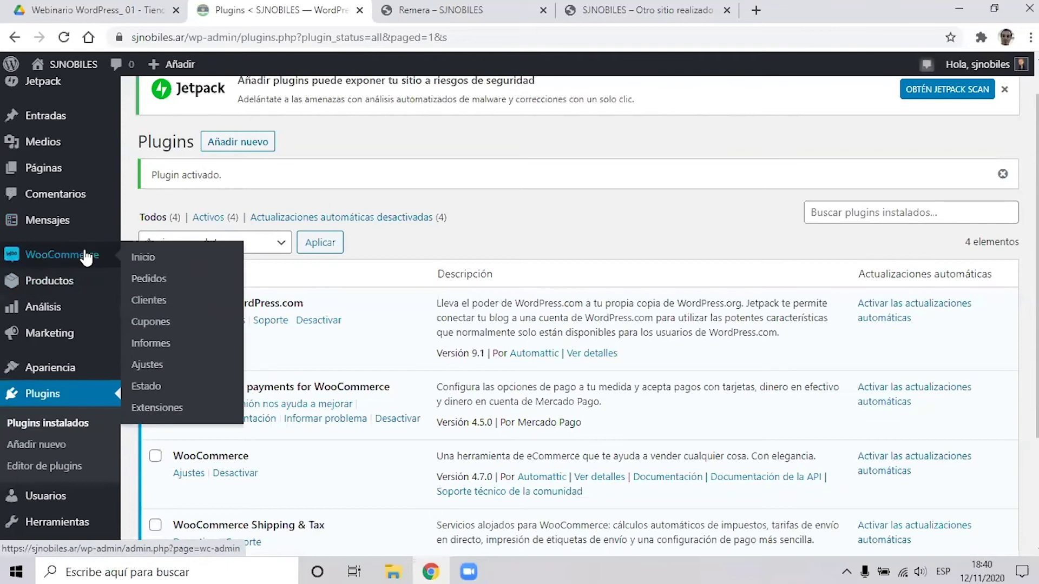
left_click(53, 260)
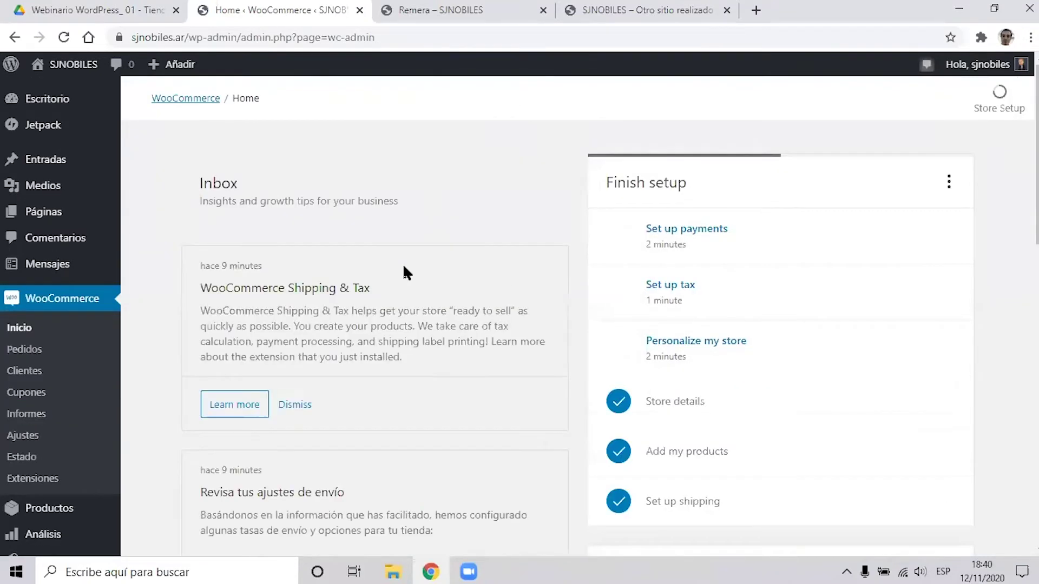
Start the Set up payments task and review PayPal Checkout, cash on delivery and bank transfer options.
left_click(711, 237)
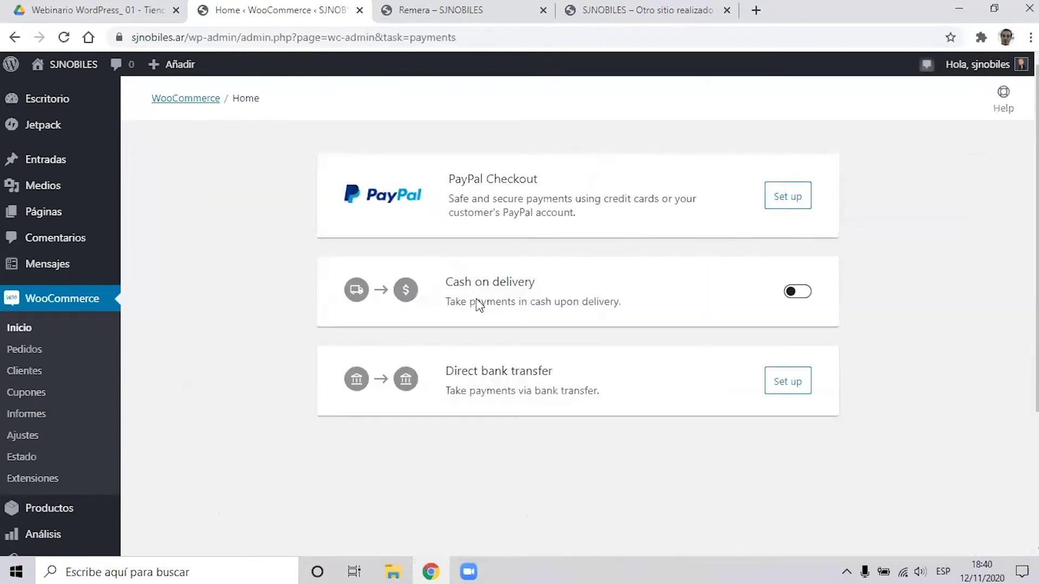
scroll(506, 360, "down", 3)
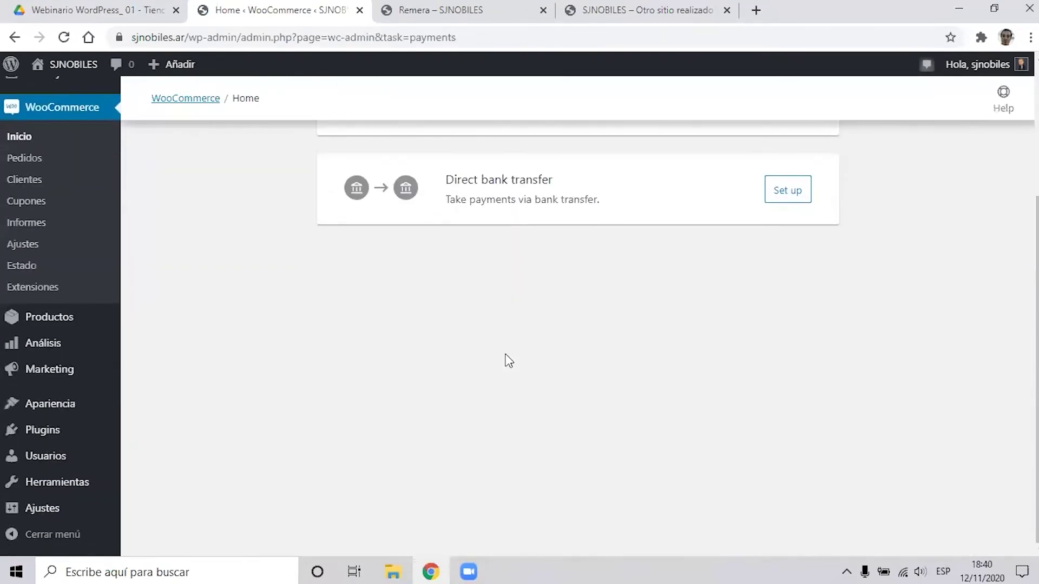
scroll(507, 360, "up", 3)
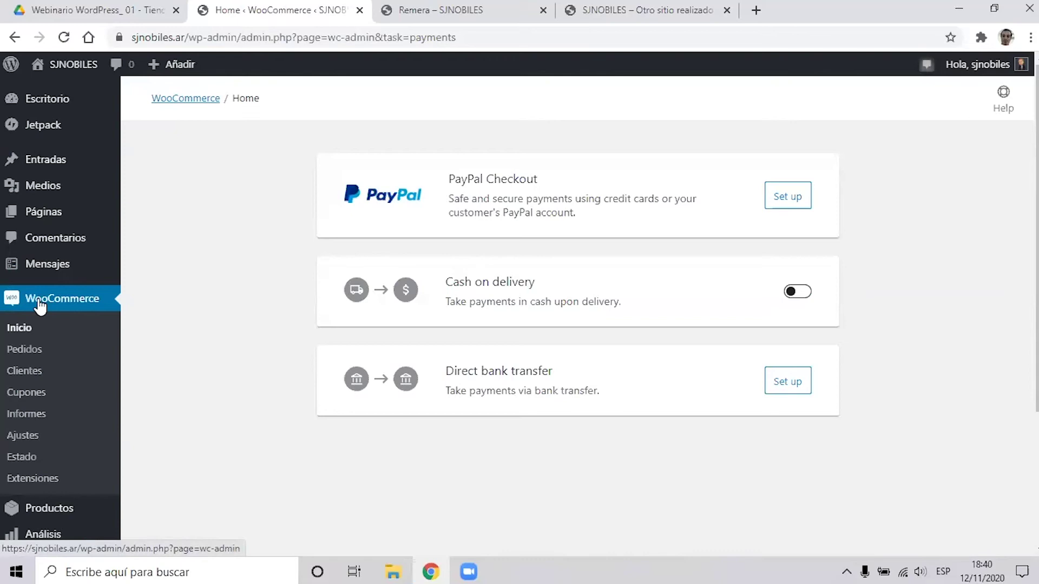
Go to WooCommerce Ajustes > Pagos and review the three Mercado Pago payment methods.
left_click(26, 437)
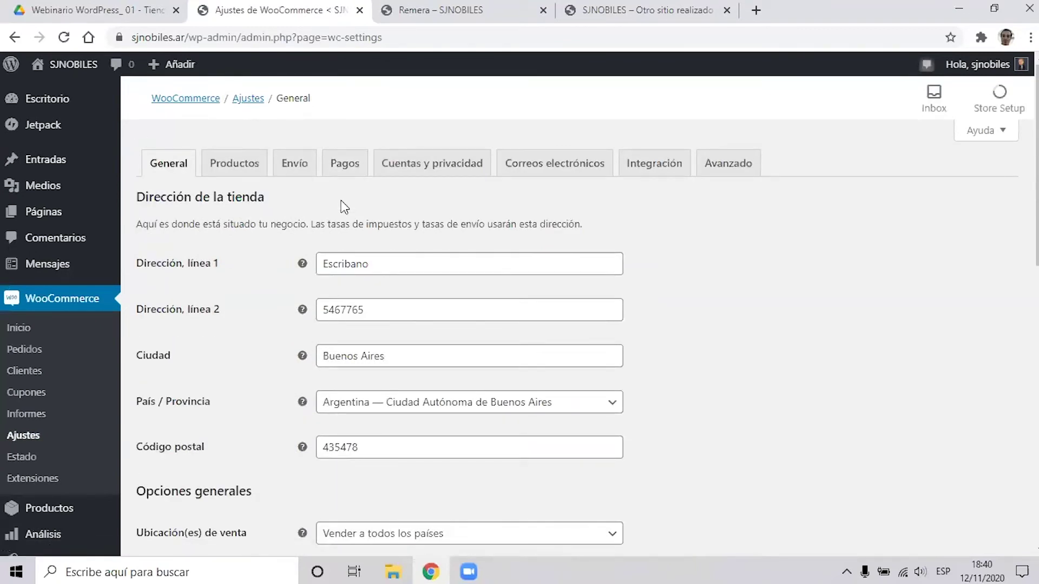
left_click(344, 172)
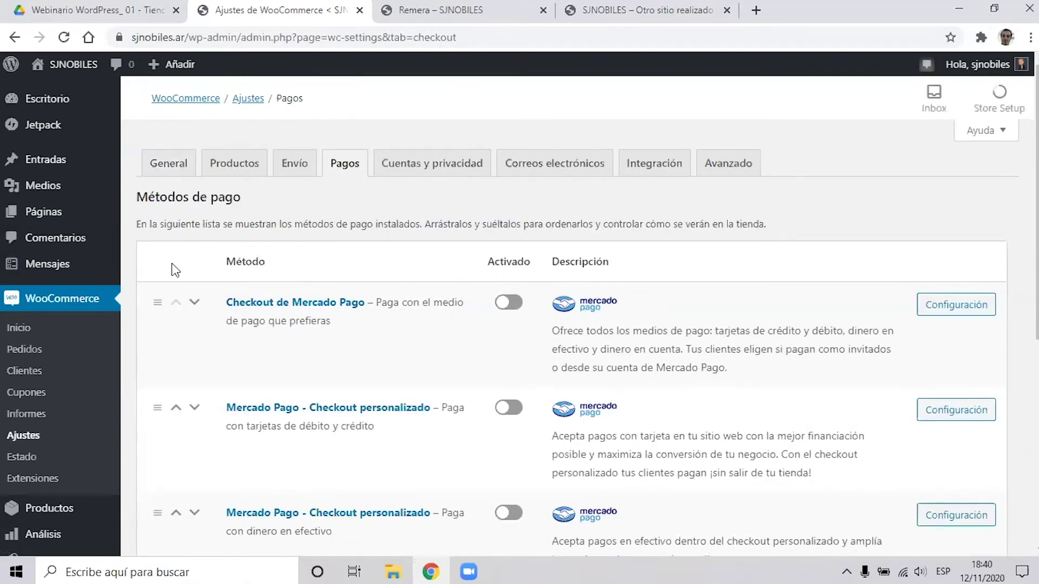
scroll(249, 287, "down", 2)
scroll(238, 290, "down", 4)
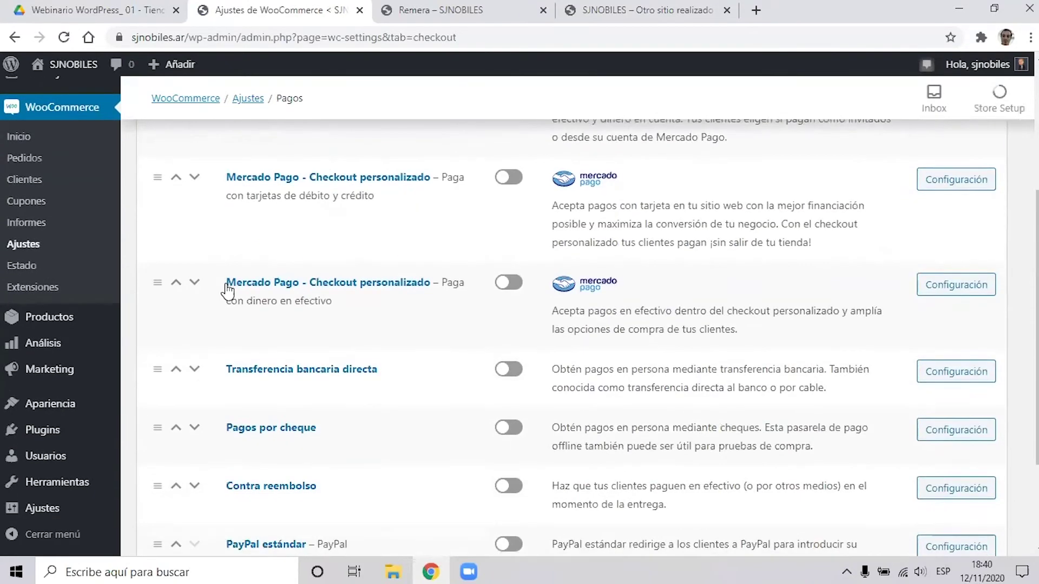
scroll(227, 290, "up", 2)
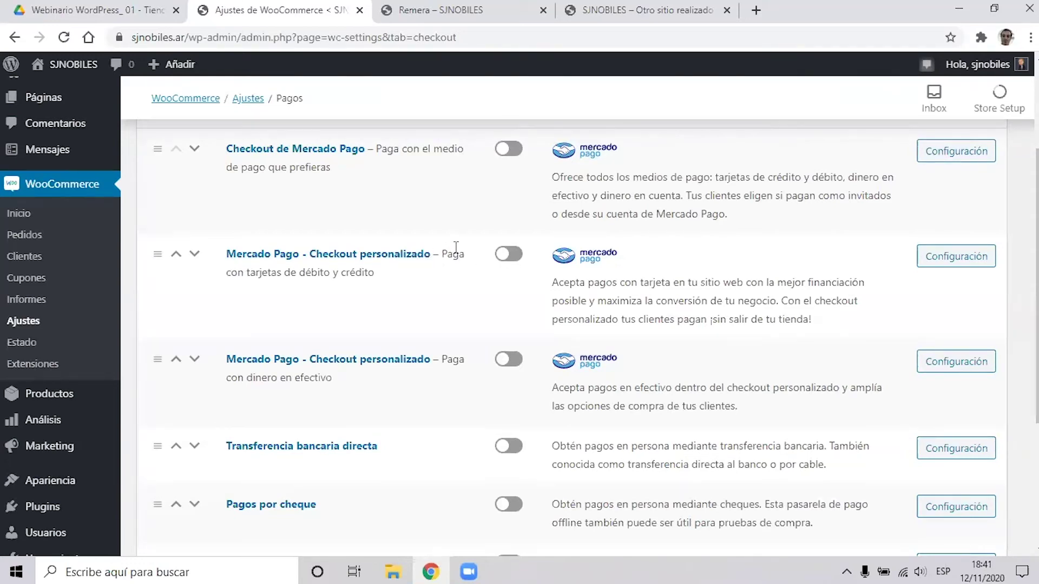
left_click_drag(443, 253, 452, 267)
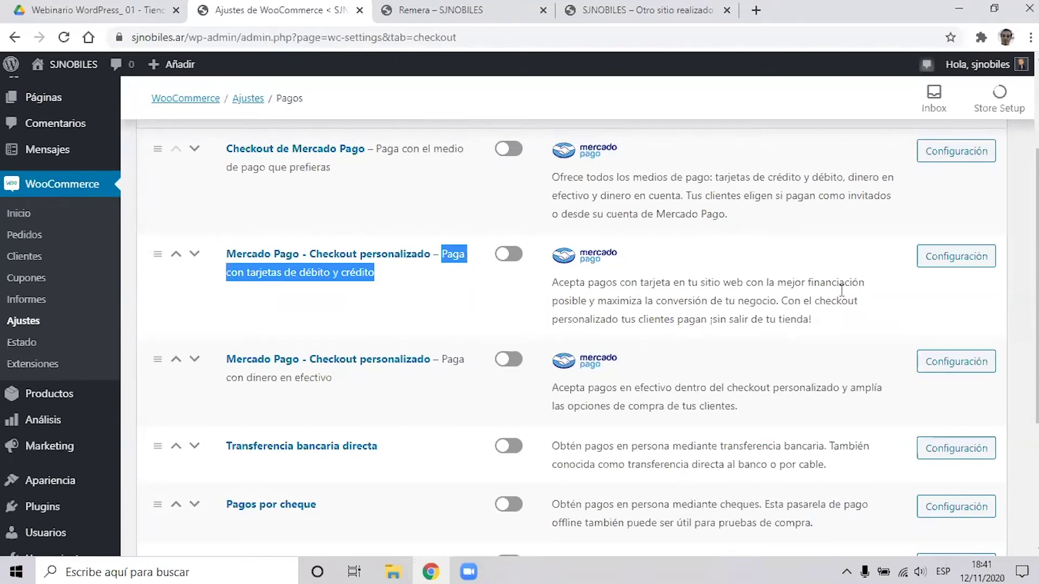
Open the Mercado Pago card checkout settings and save Argentina as the country.
left_click(942, 265)
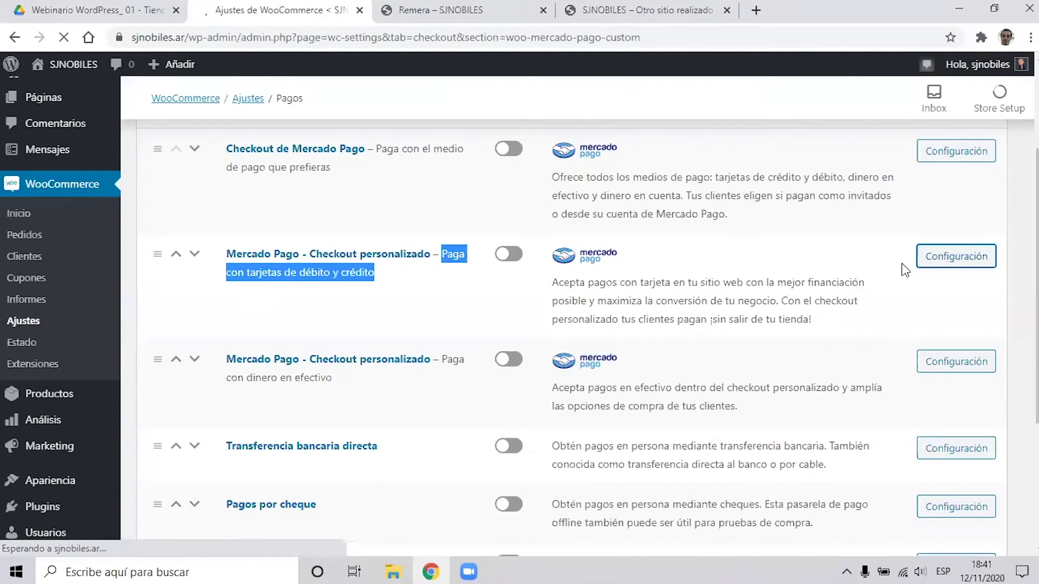
scroll(518, 303, "down", 4)
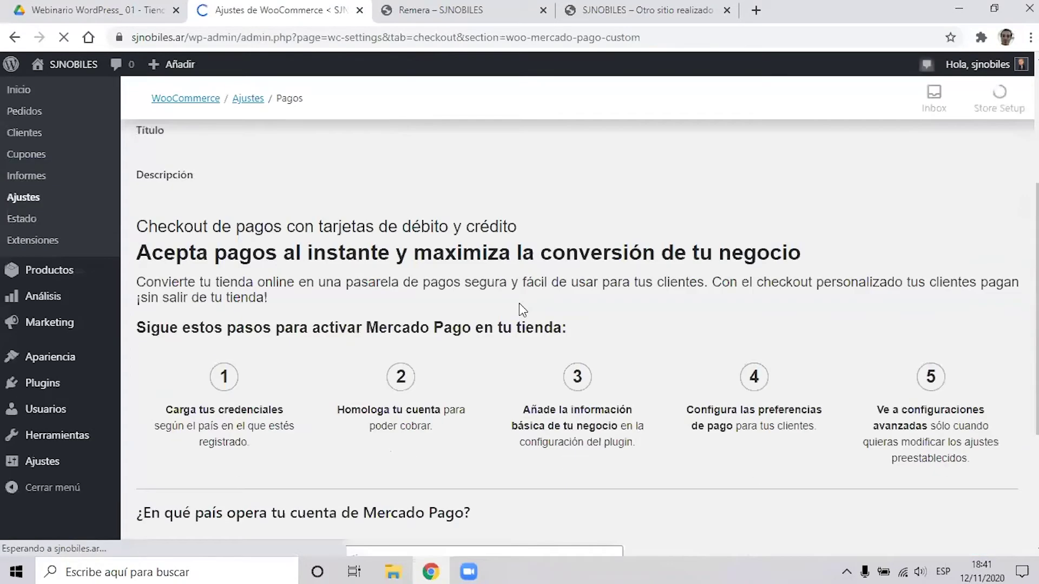
scroll(519, 303, "down", 3)
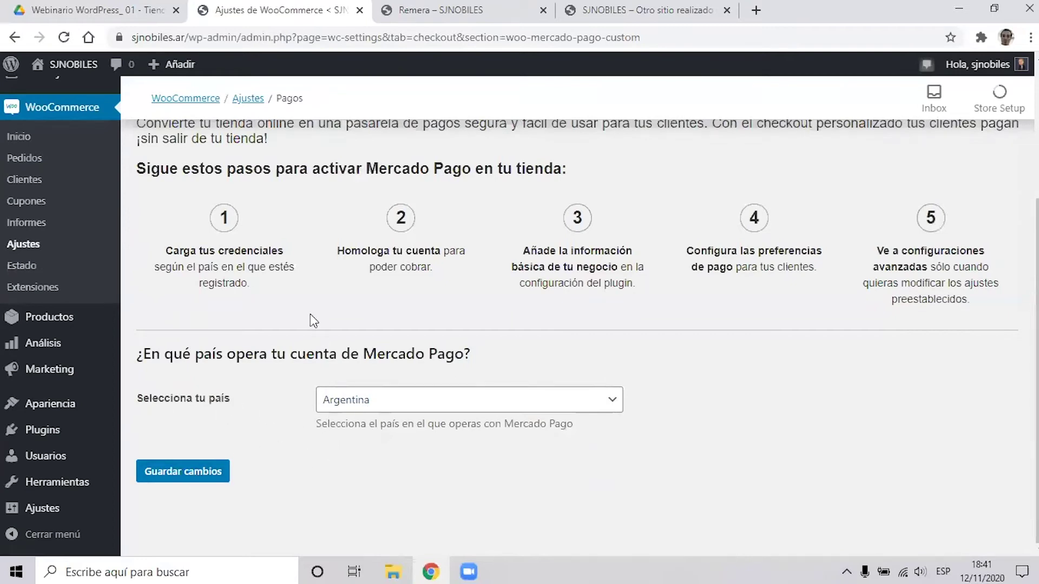
left_click(190, 471)
Review the Mercado Pago test and production credential fields.
scroll(233, 325, "down", 5)
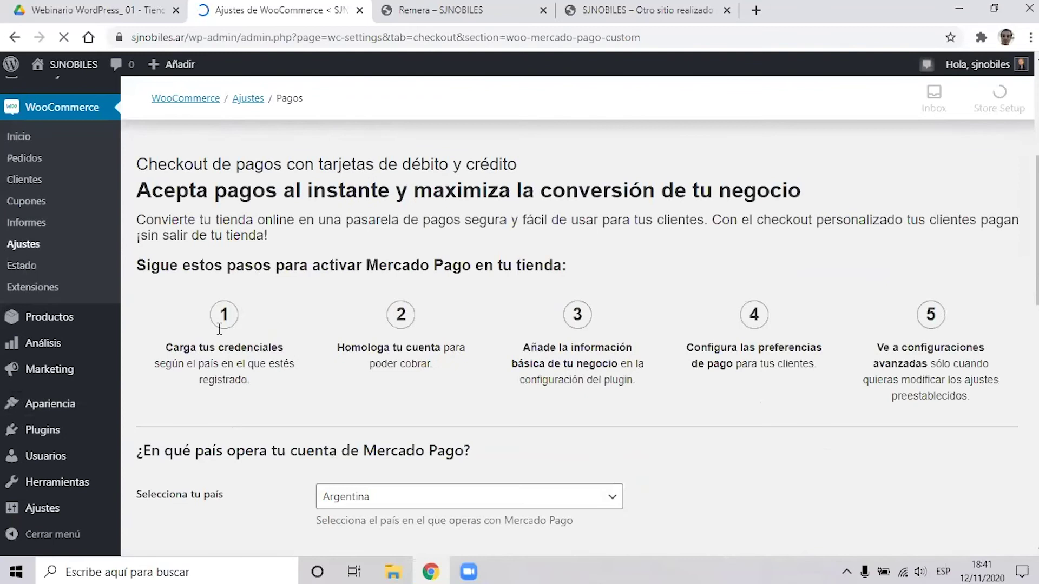
scroll(239, 340, "down", 10)
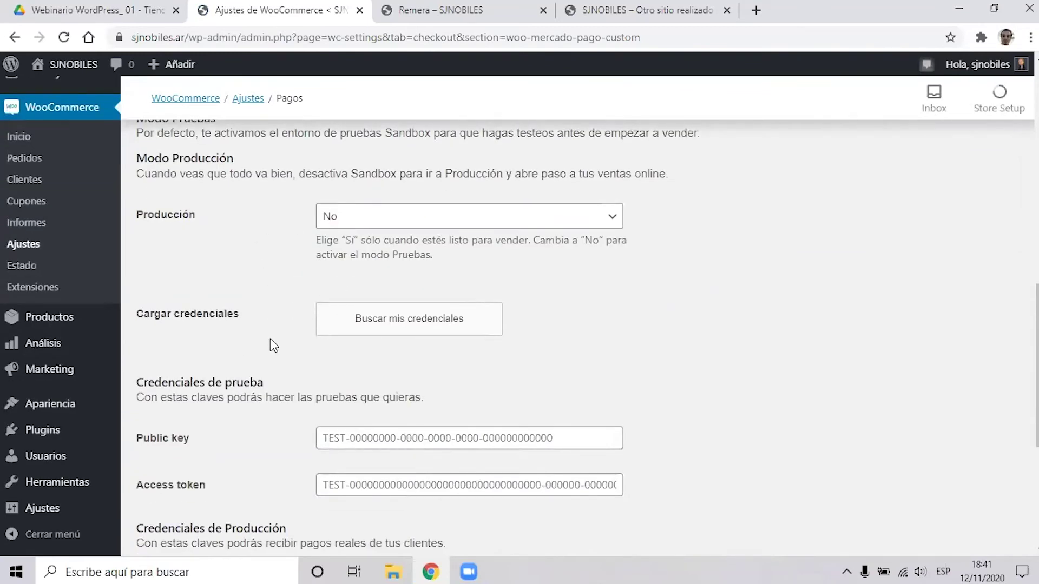
scroll(267, 320, "down", 3)
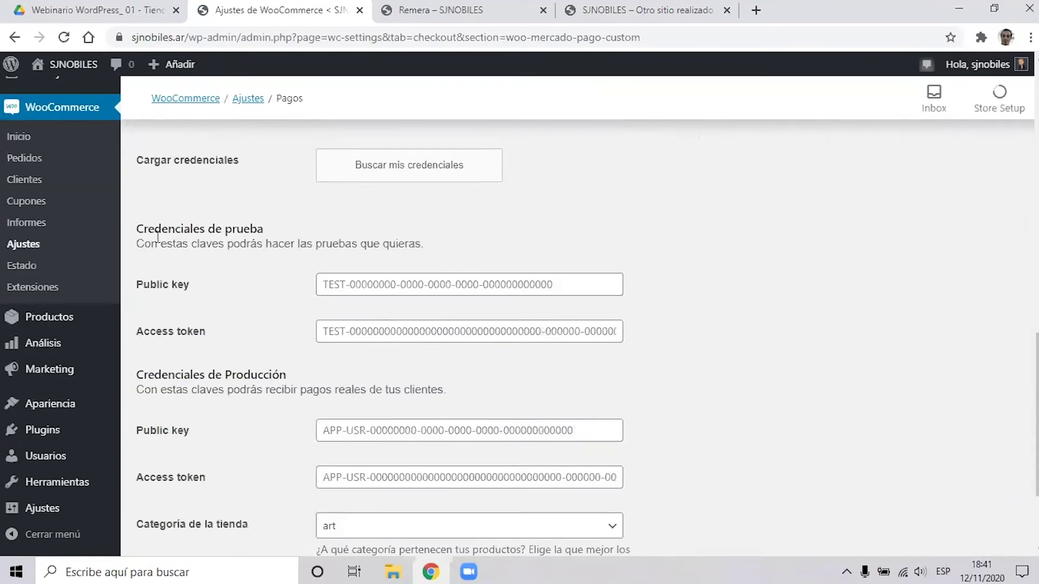
left_click_drag(139, 229, 648, 388)
scroll(251, 382, "down", 2)
left_click(649, 387)
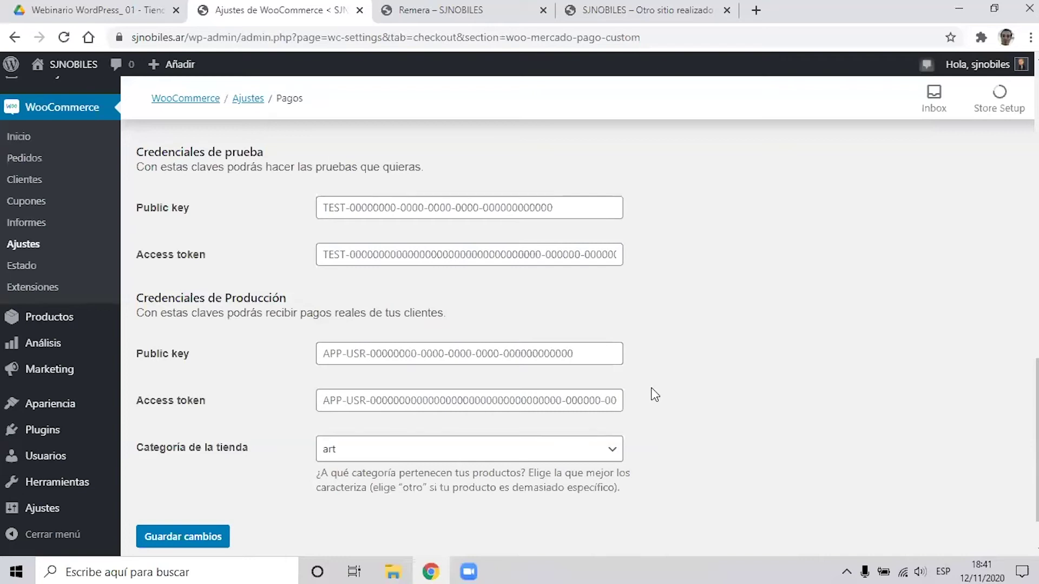
scroll(651, 388, "down", 2)
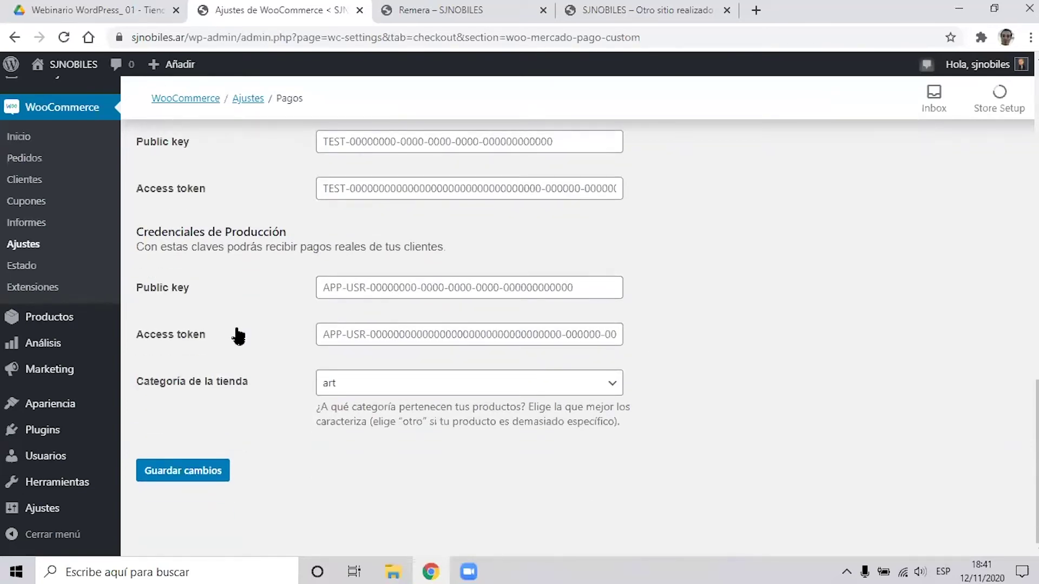
scroll(243, 330, "up", 3)
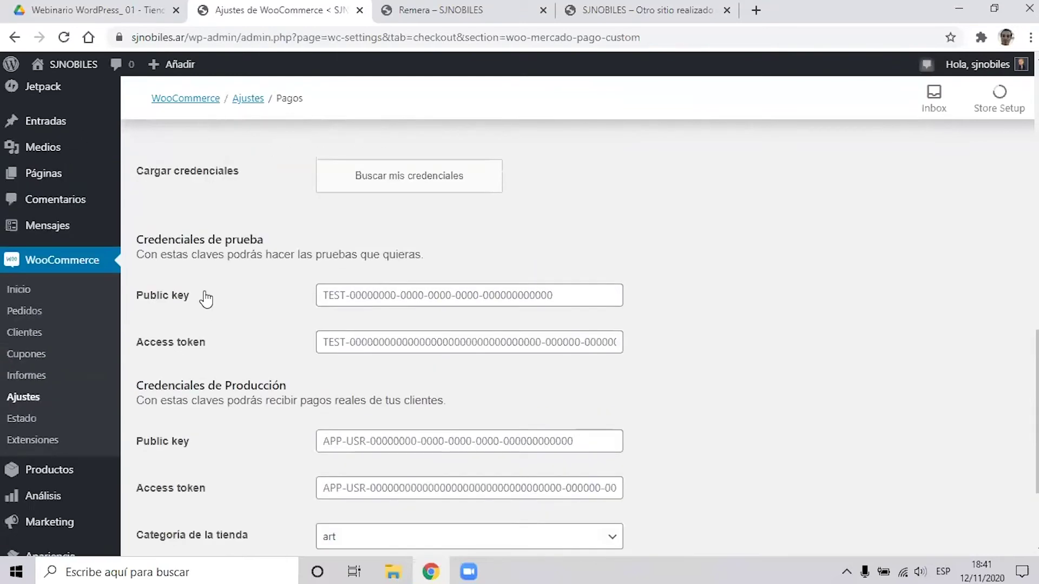
scroll(201, 357, "down", 3)
left_click(169, 479)
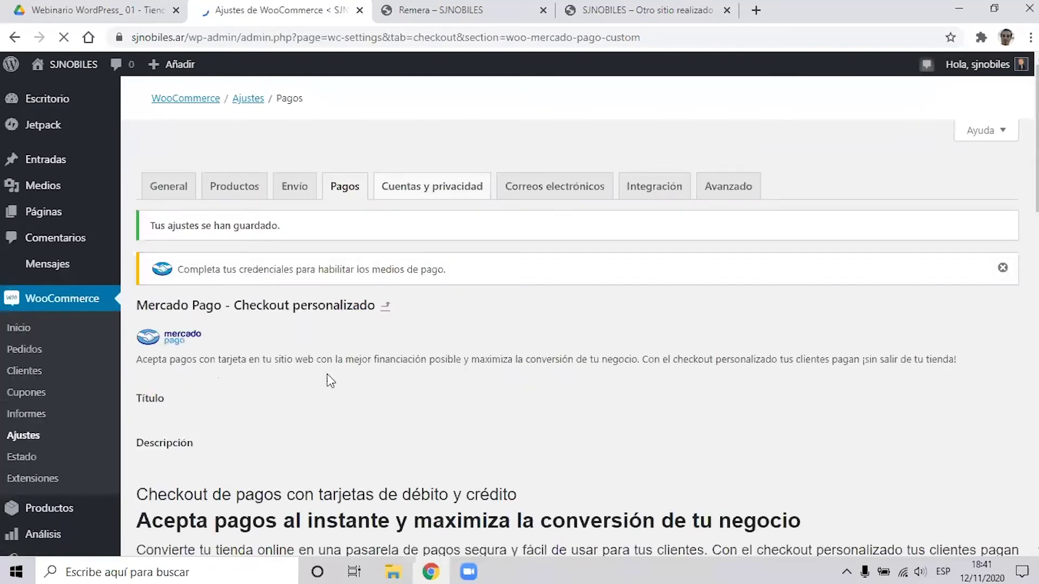
scroll(327, 375, "down", 15)
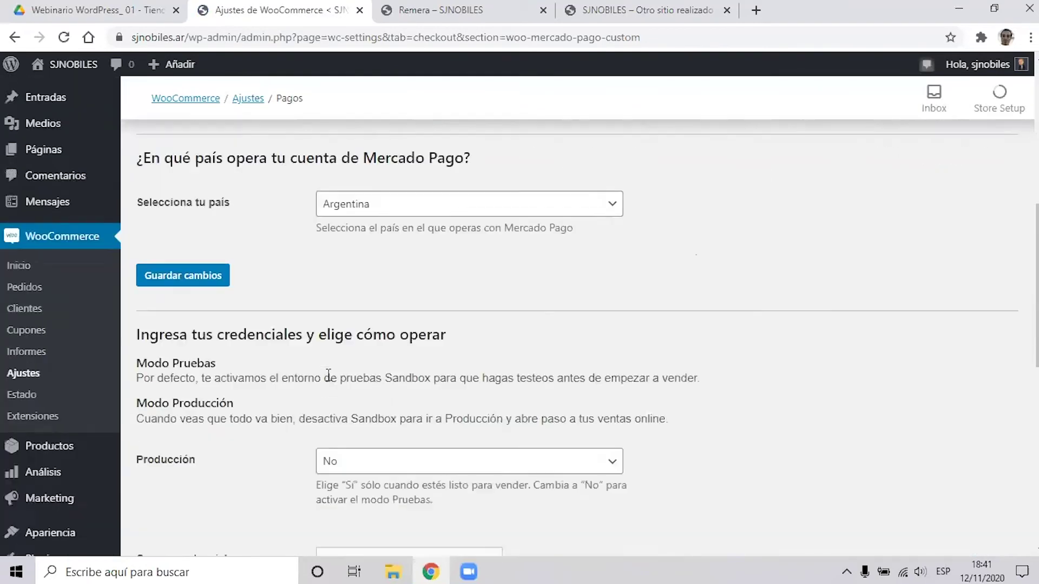
scroll(324, 301, "up", 8)
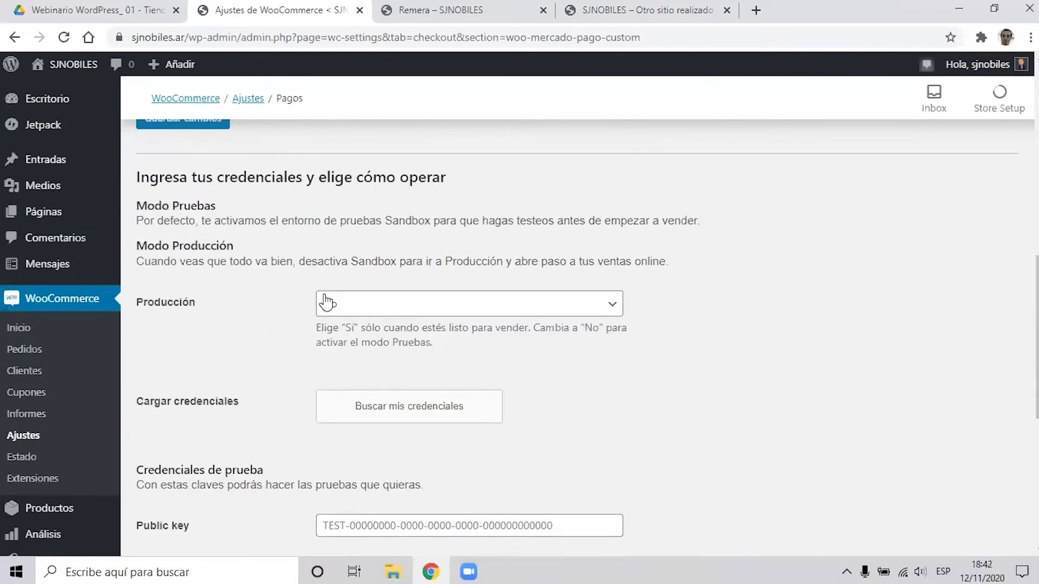
scroll(327, 302, "up", 3)
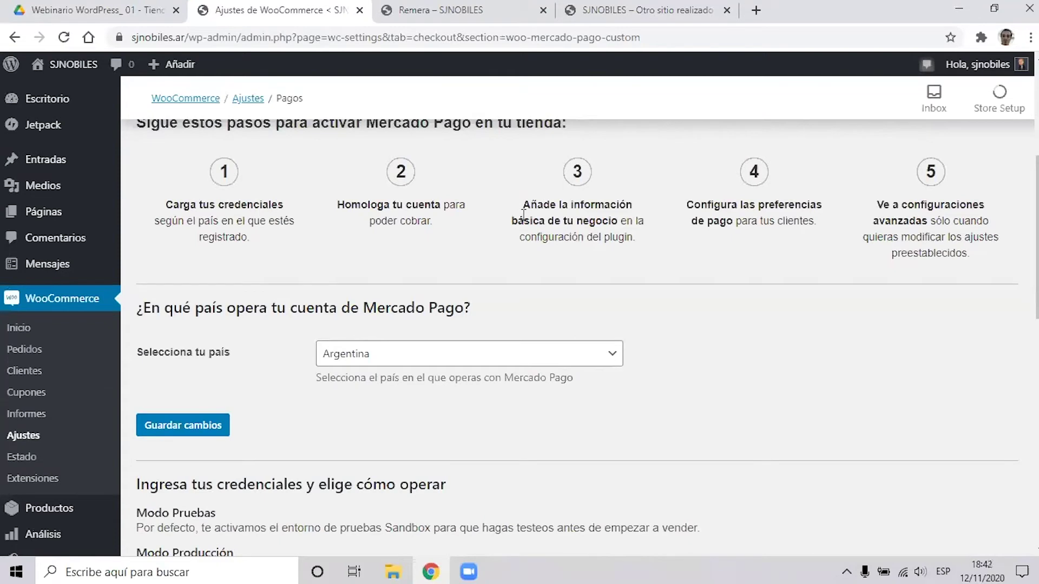
left_click_drag(522, 204, 621, 225)
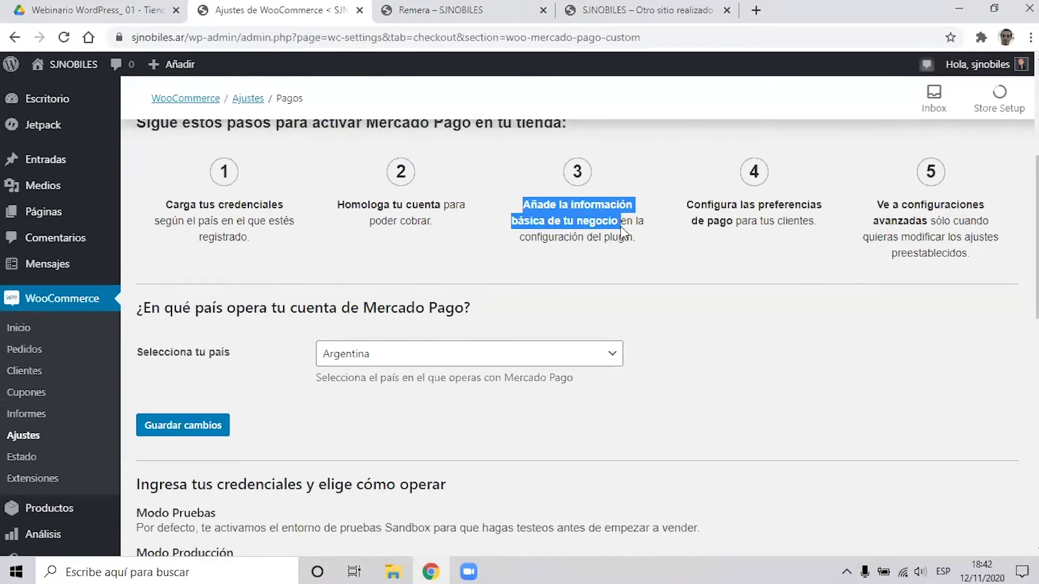
left_click(643, 236)
left_click_drag(684, 208, 771, 228)
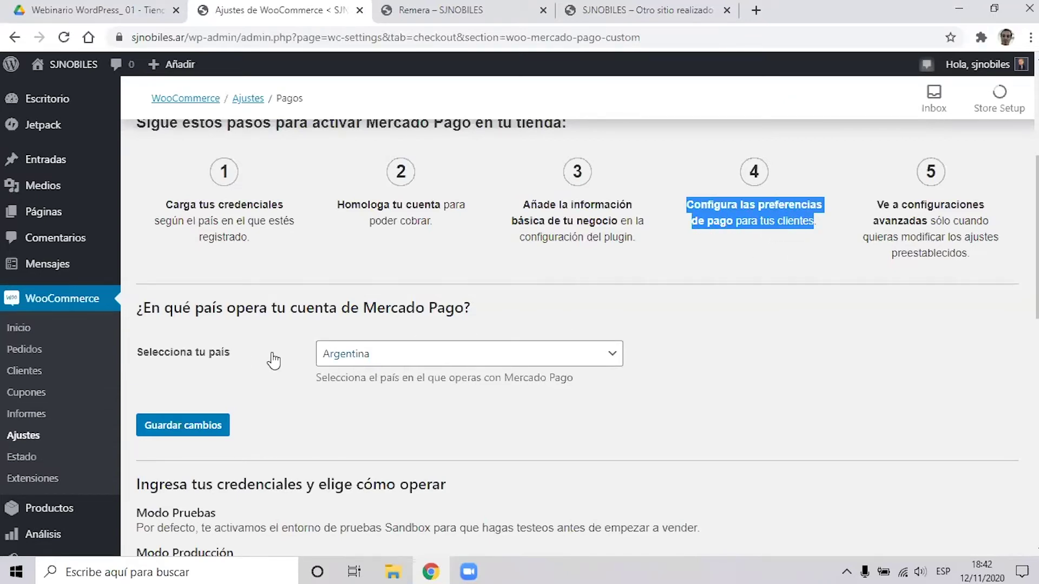
scroll(356, 348, "down", 1)
scroll(356, 352, "down", 3)
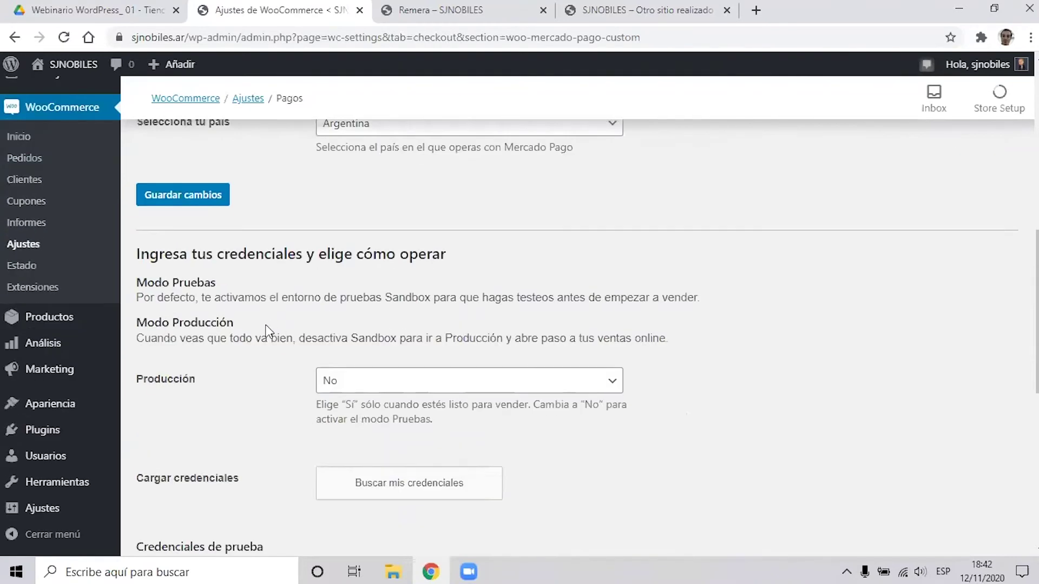
scroll(271, 331, "down", 8)
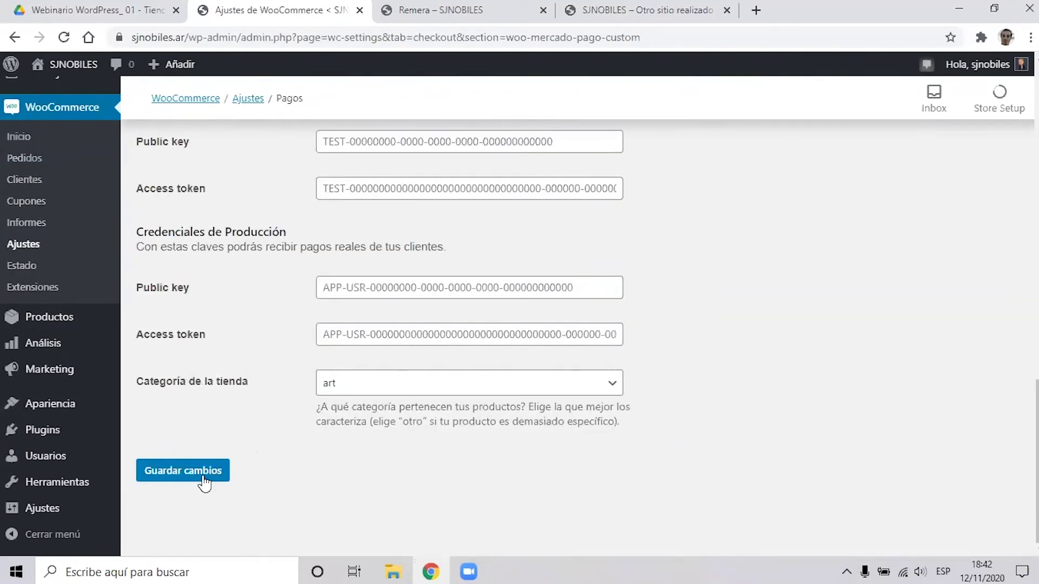
scroll(325, 275, "up", 3)
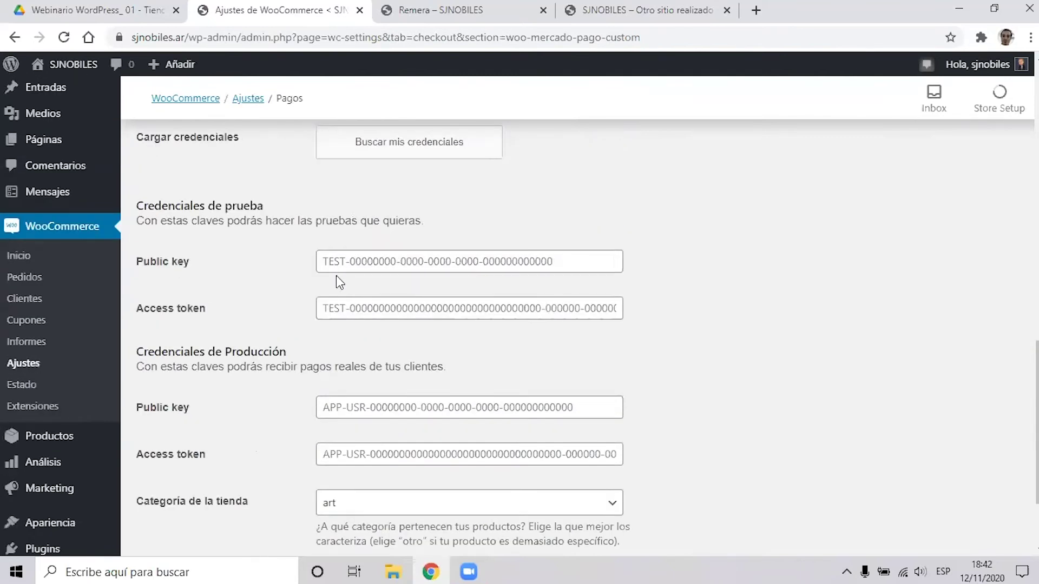
scroll(298, 305, "up", 4)
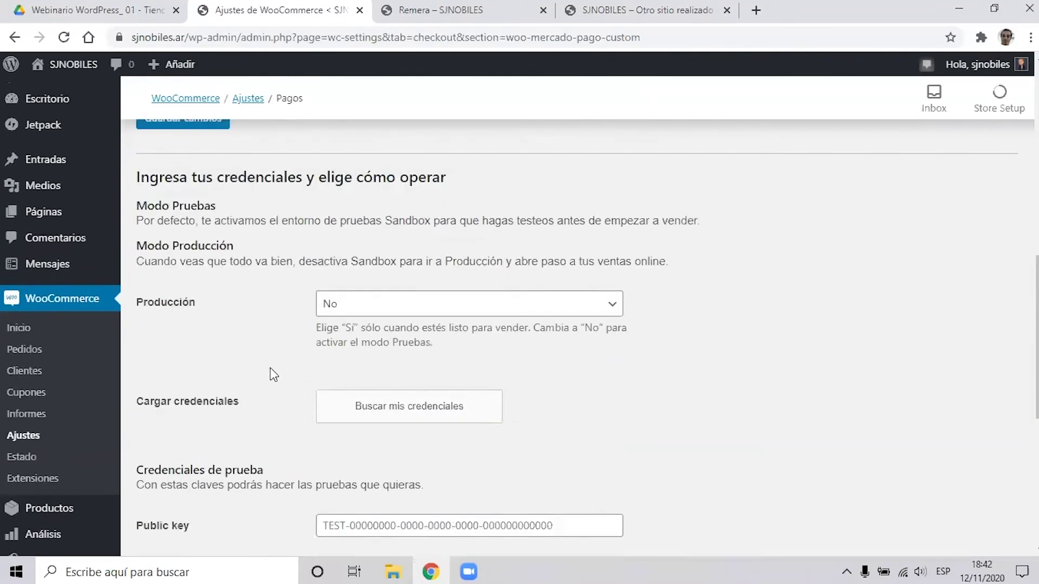
scroll(273, 370, "up", 5)
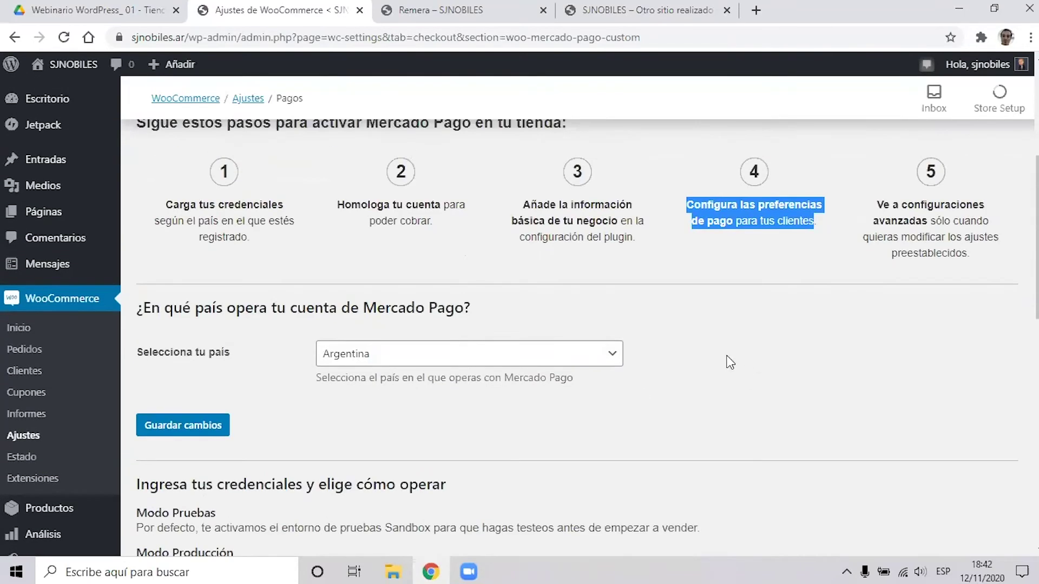
left_click(710, 370)
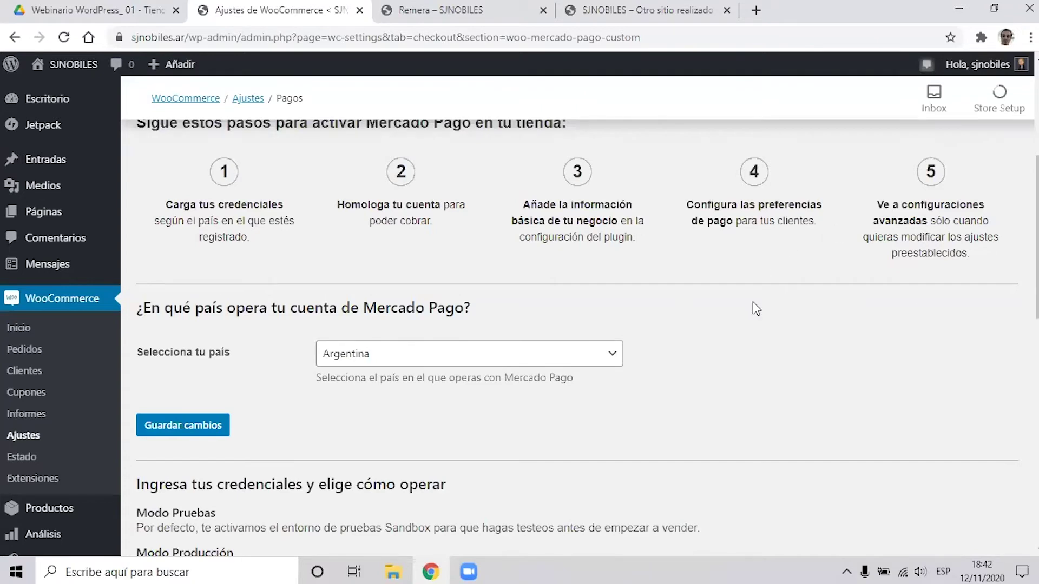
mouse_move(869, 215)
left_mouse_down()
mouse_move(940, 208)
mouse_move(968, 253)
mouse_move(876, 212)
mouse_move(874, 200)
left_mouse_up()
left_click(839, 259)
scroll(160, 276, "down", 4)
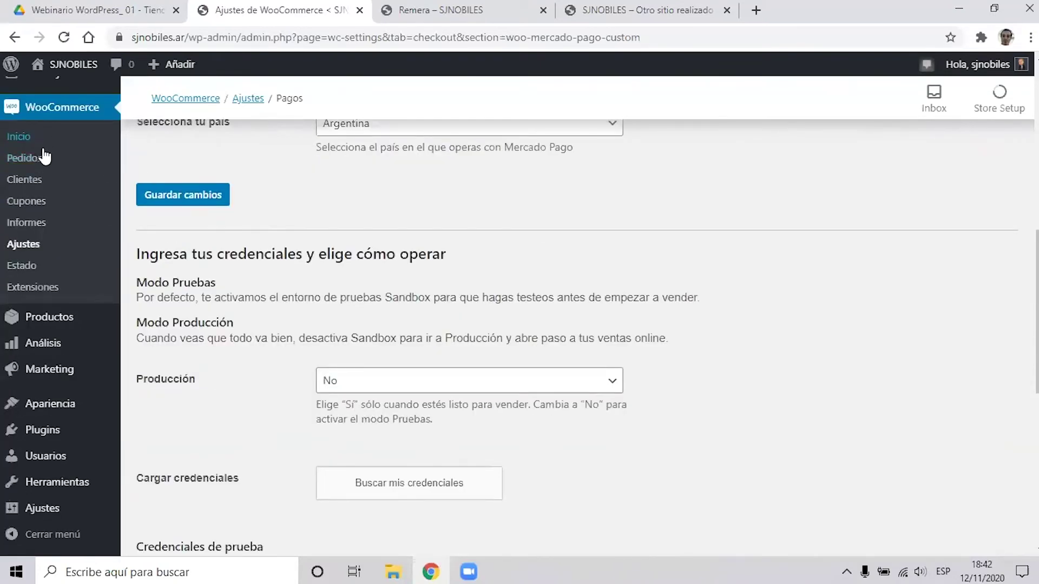
scroll(291, 383, "down", 8)
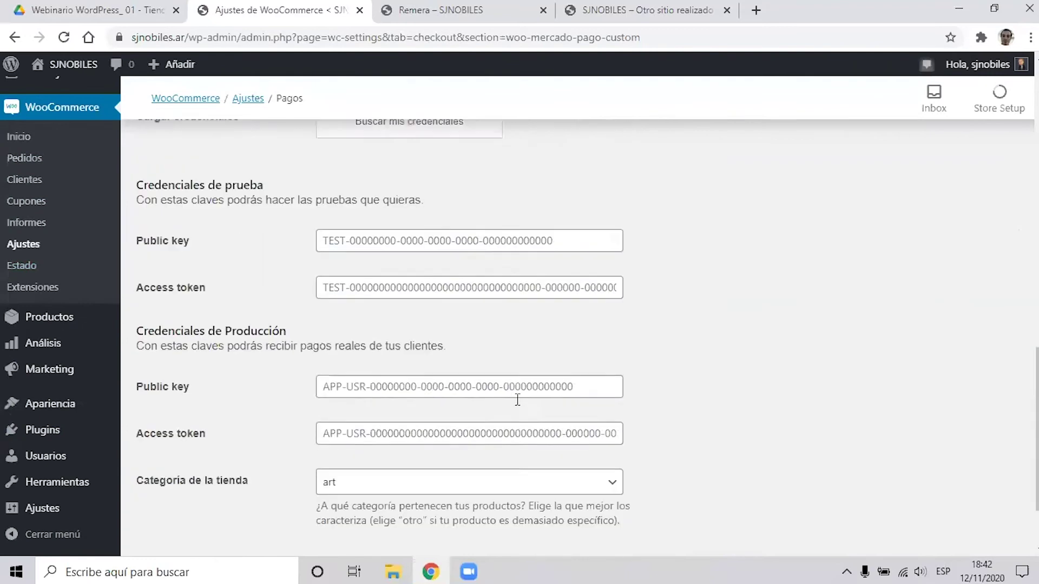
scroll(257, 370, "down", 1)
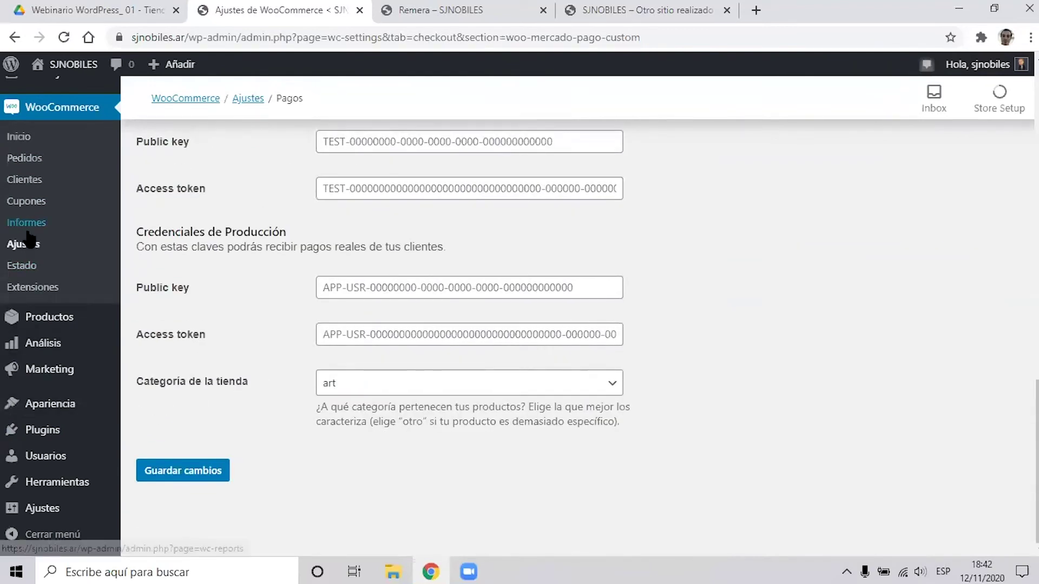
Open the Set up tax task from the WooCommerce home's Finish setup list.
left_click(42, 111)
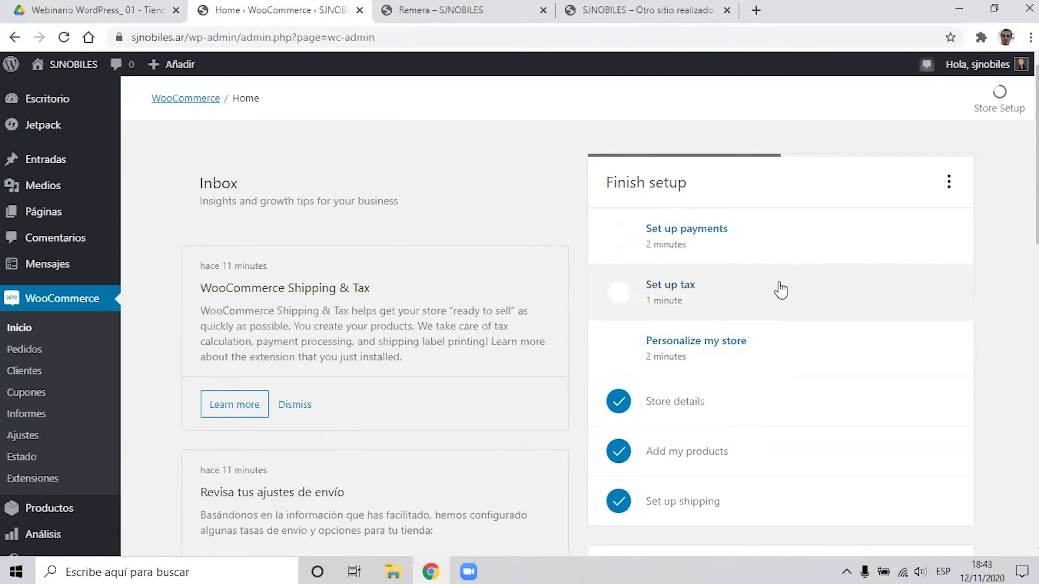
left_click(684, 292)
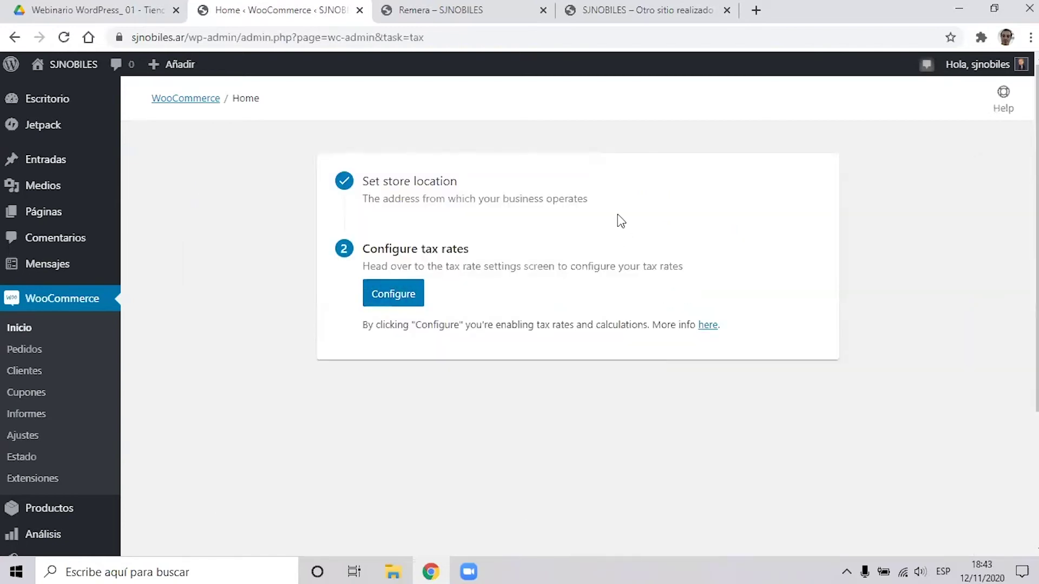
Enable tax rates and view the empty Tarifas estándar table with its Tarifa % column.
left_click(384, 301)
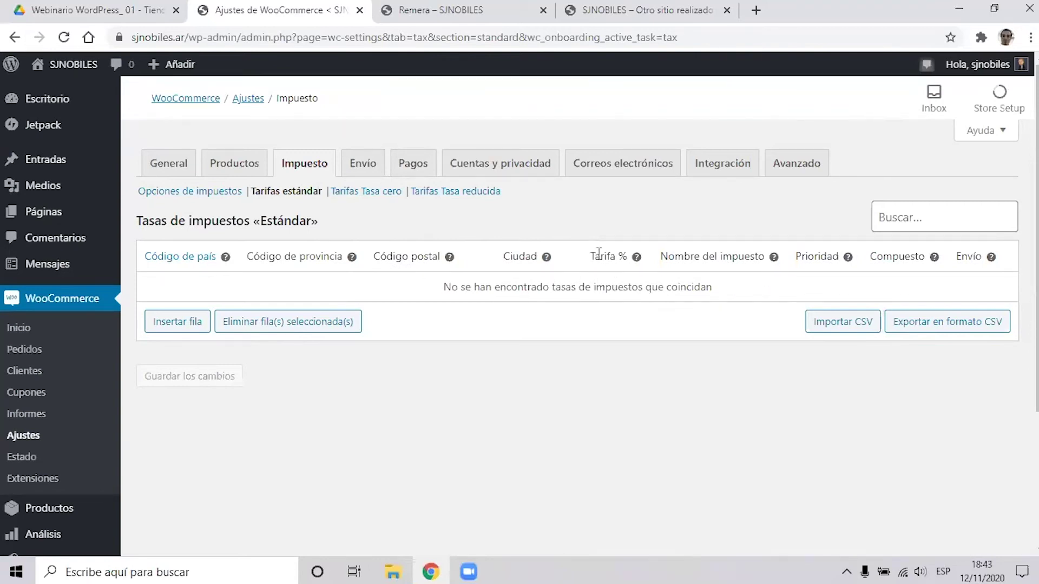
left_click_drag(595, 256, 630, 258)
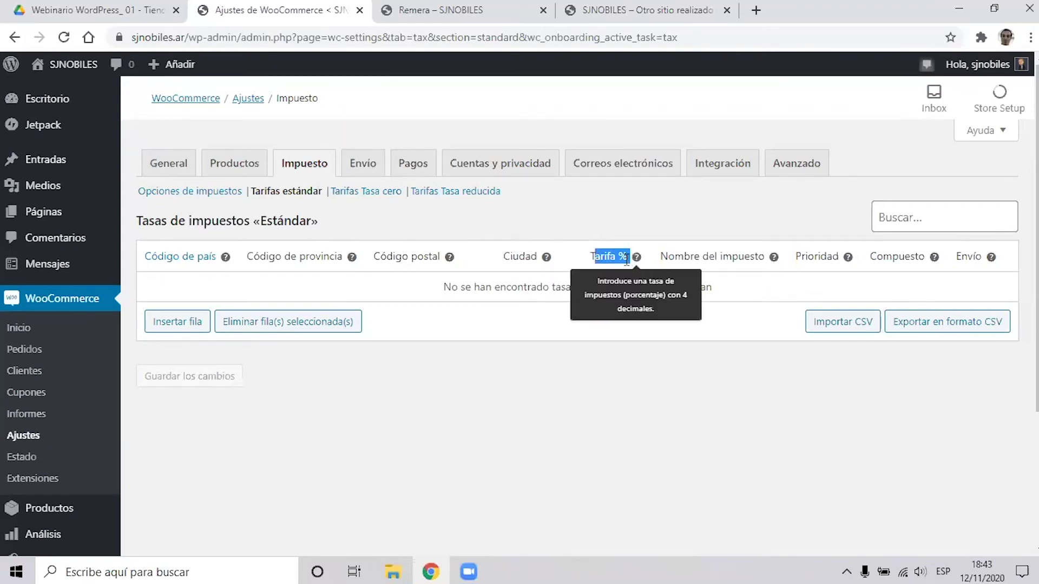
left_click(586, 287)
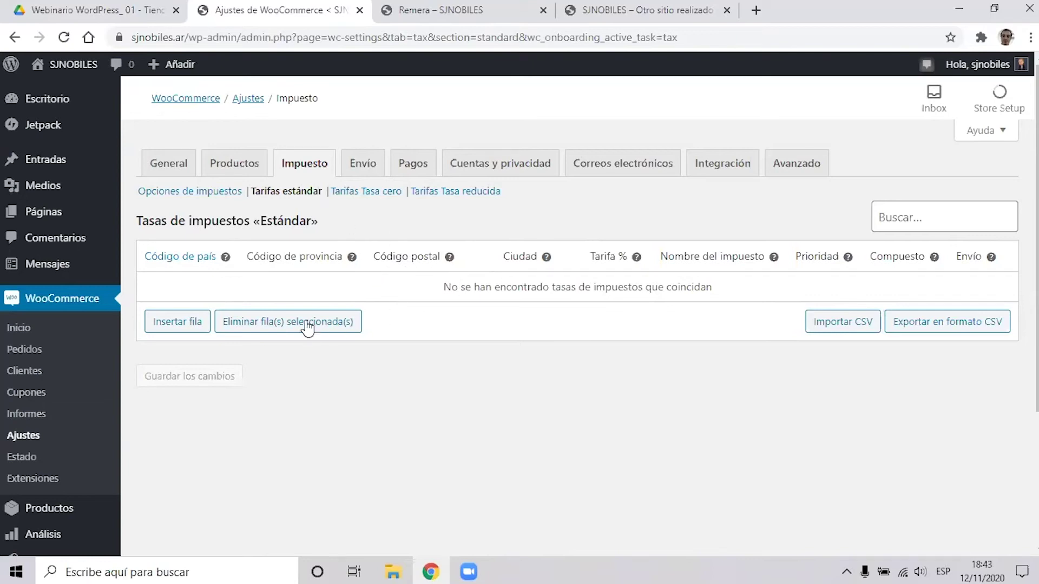
Switch to the Envío settings to see the Argentina zone with free shipping.
left_click(353, 169)
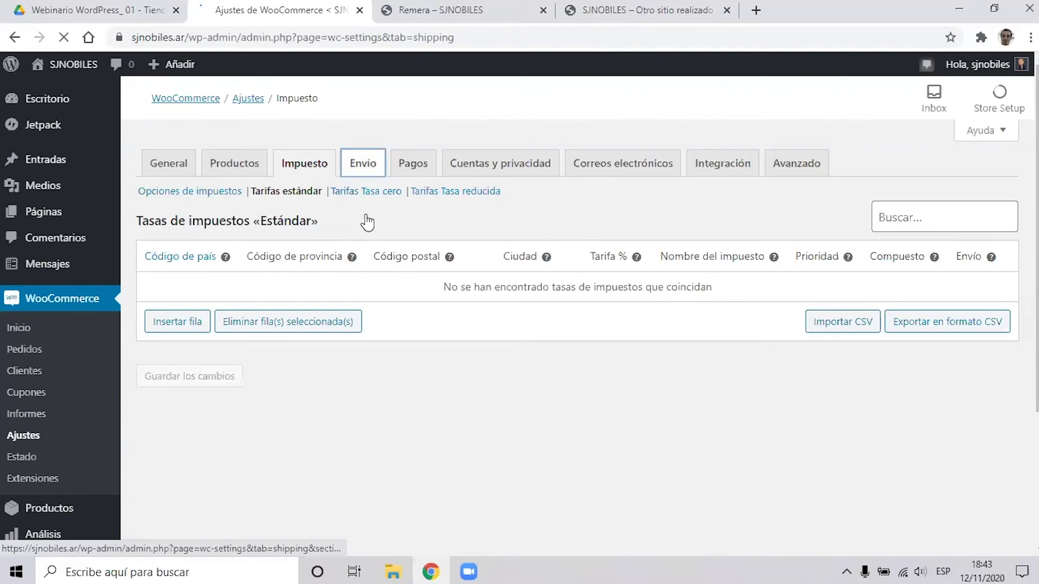
scroll(367, 304, "down", 2)
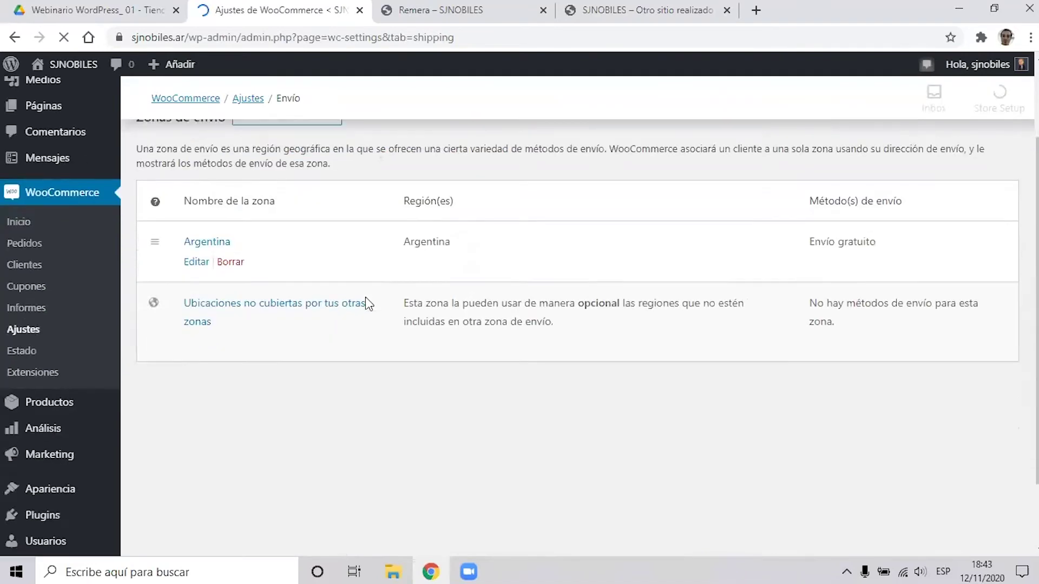
scroll(334, 268, "up", 2)
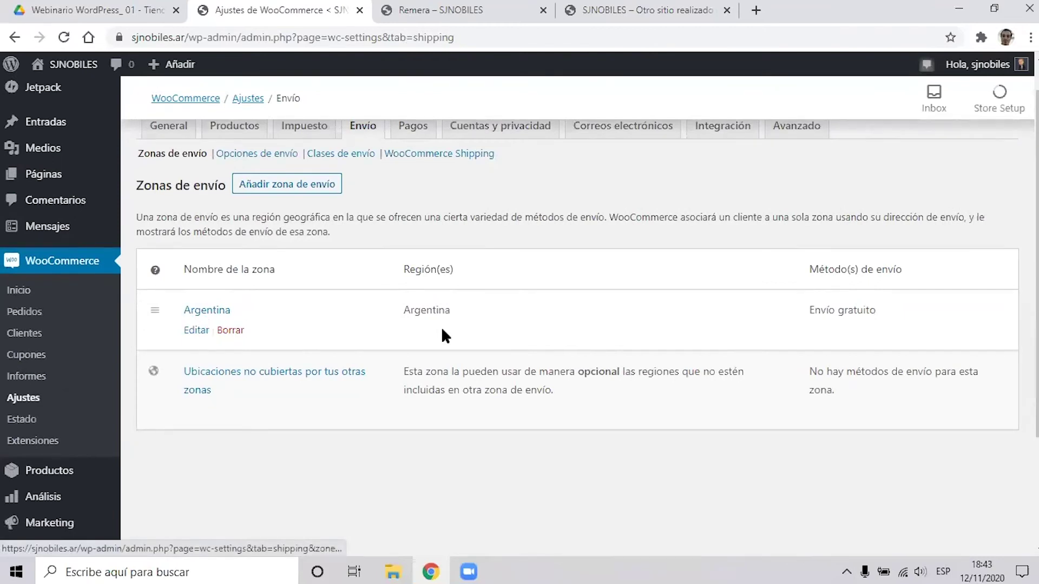
Start a new shipping zone and browse its region list.
left_click(279, 194)
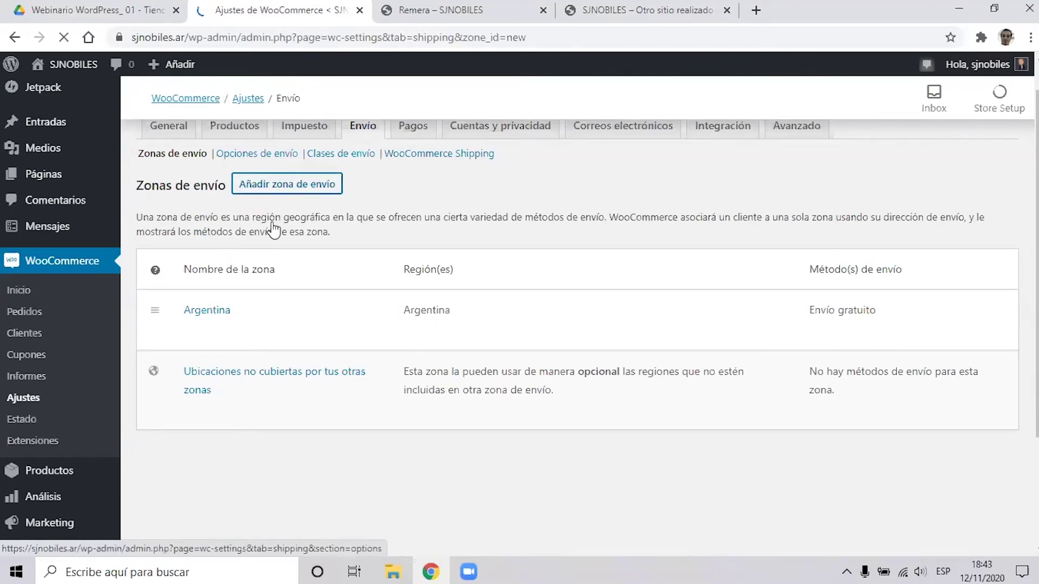
scroll(335, 302, "down", 2)
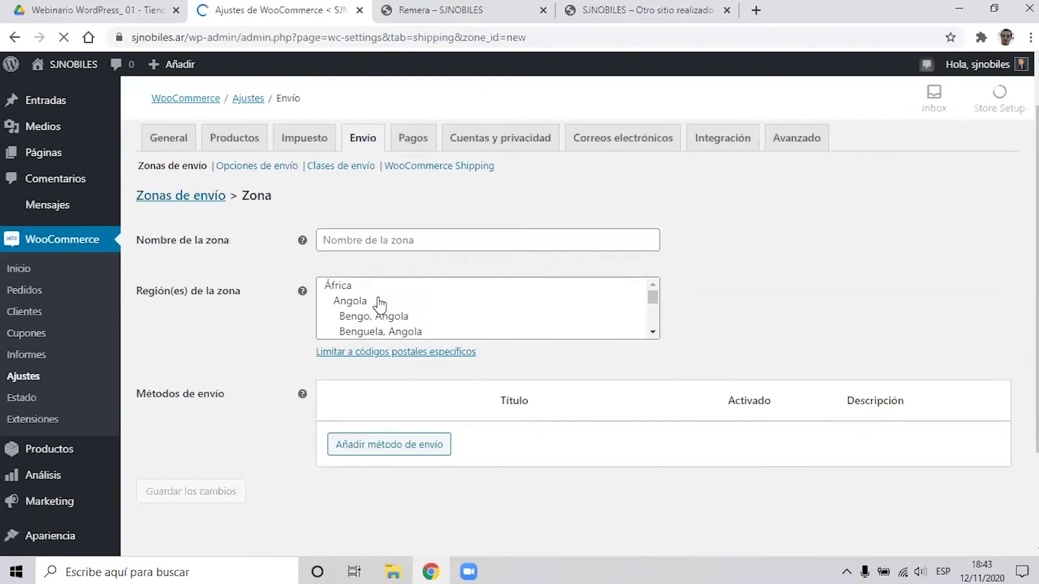
left_click(367, 195)
left_click(379, 240)
left_click(353, 239)
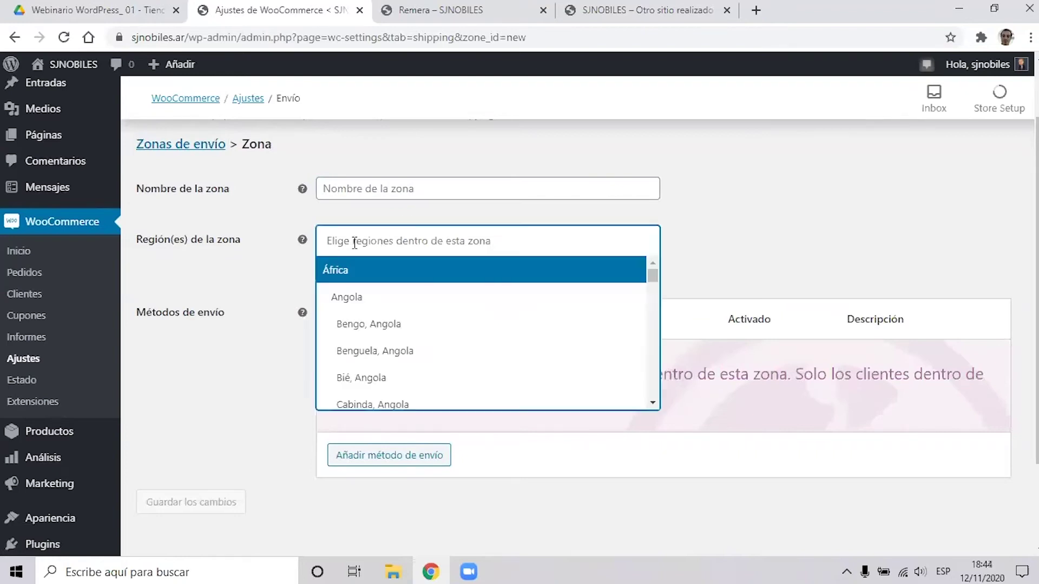
scroll(274, 255, "down", 2)
scroll(390, 235, "down", 2)
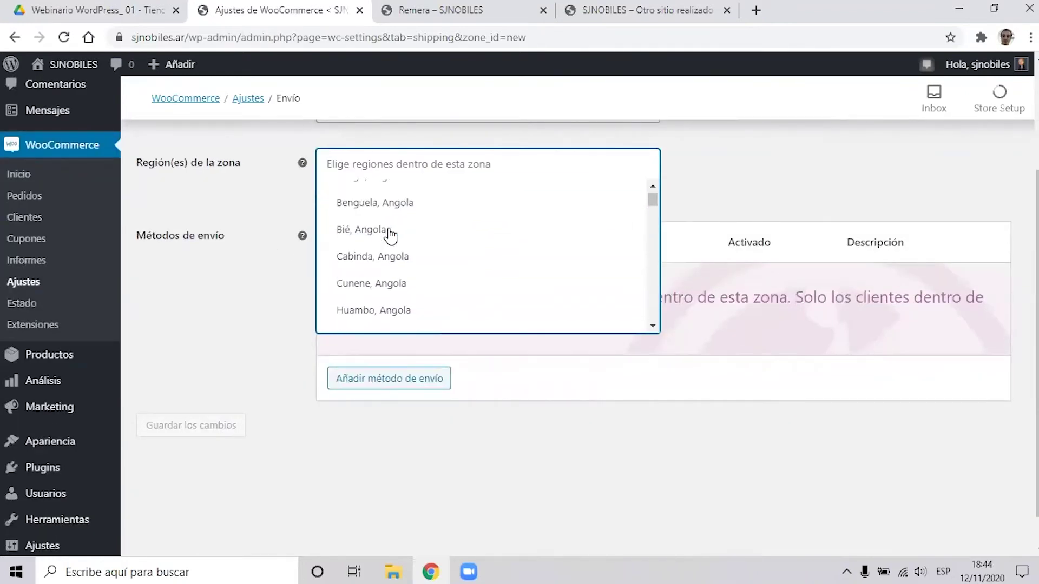
scroll(389, 234, "up", 3)
left_click(402, 164)
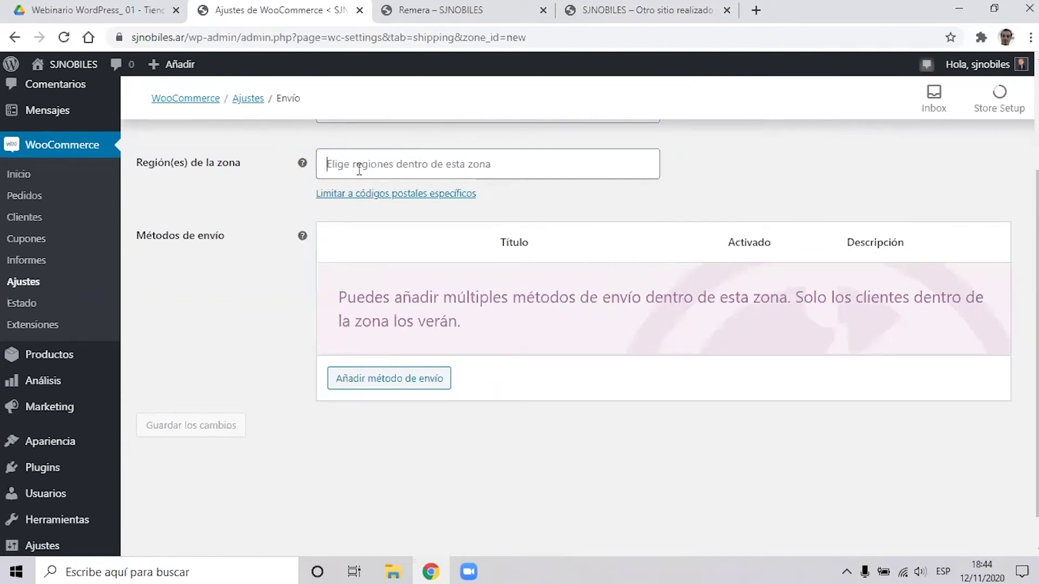
Search the zone regions for 'arge'.
type("arge")
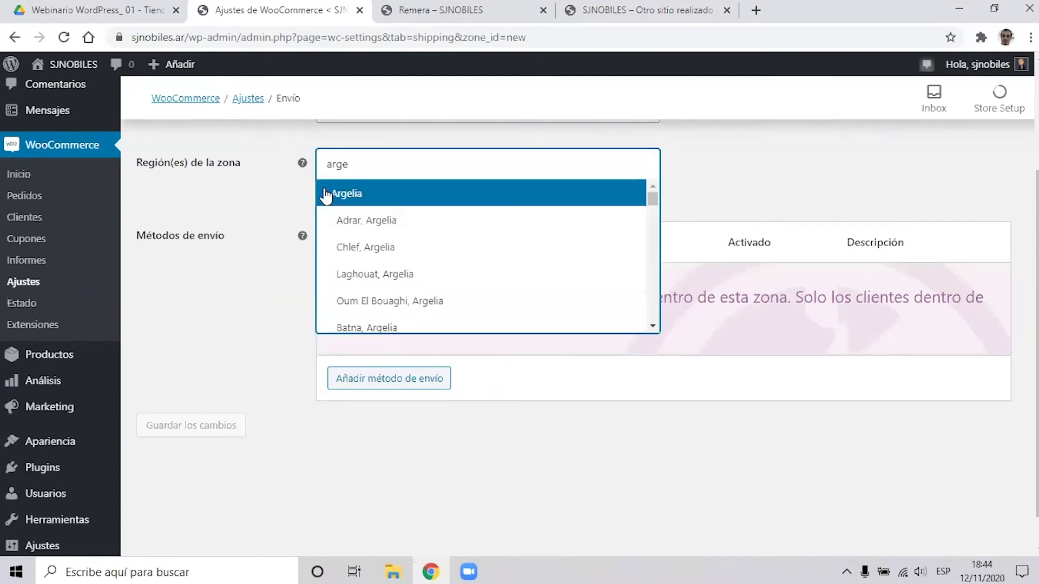
scroll(252, 160, "up", 2)
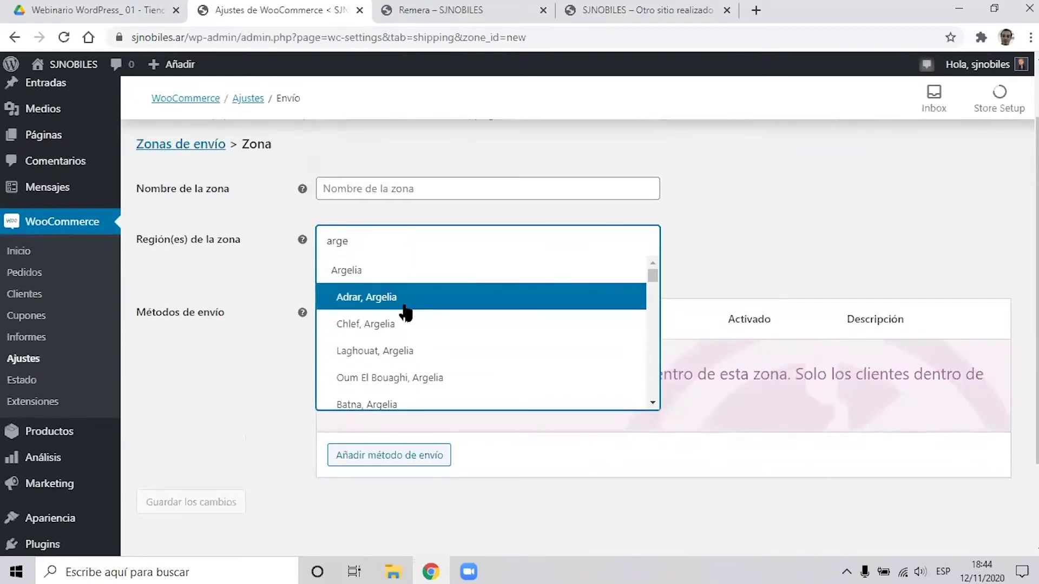
scroll(396, 300, "down", 2)
scroll(394, 309, "down", 2)
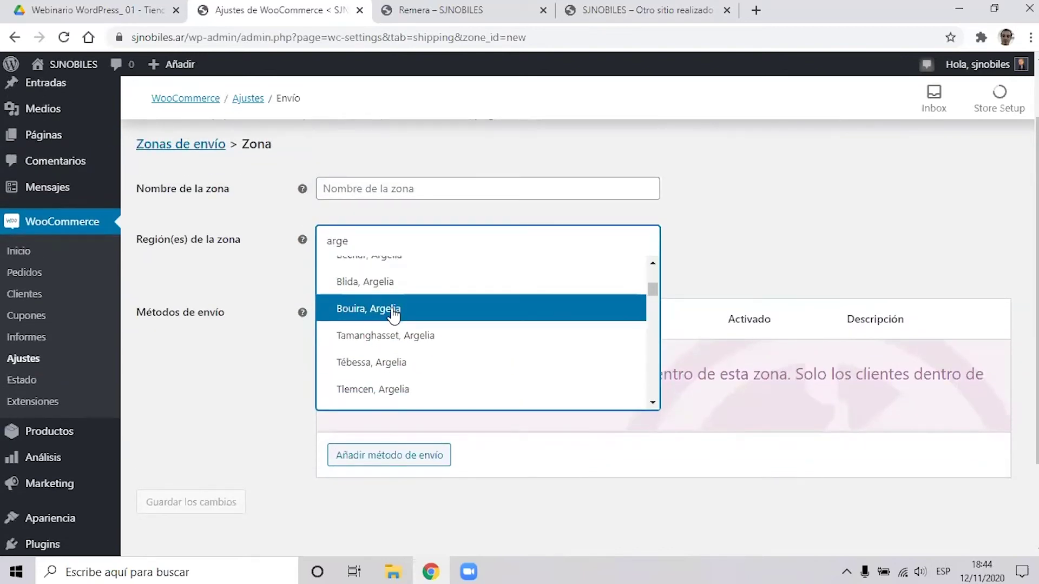
scroll(387, 290, "up", 4)
Name the zone 'Buenos Aires' and assign the region Buenos Aires, Argentina.
left_click(367, 184)
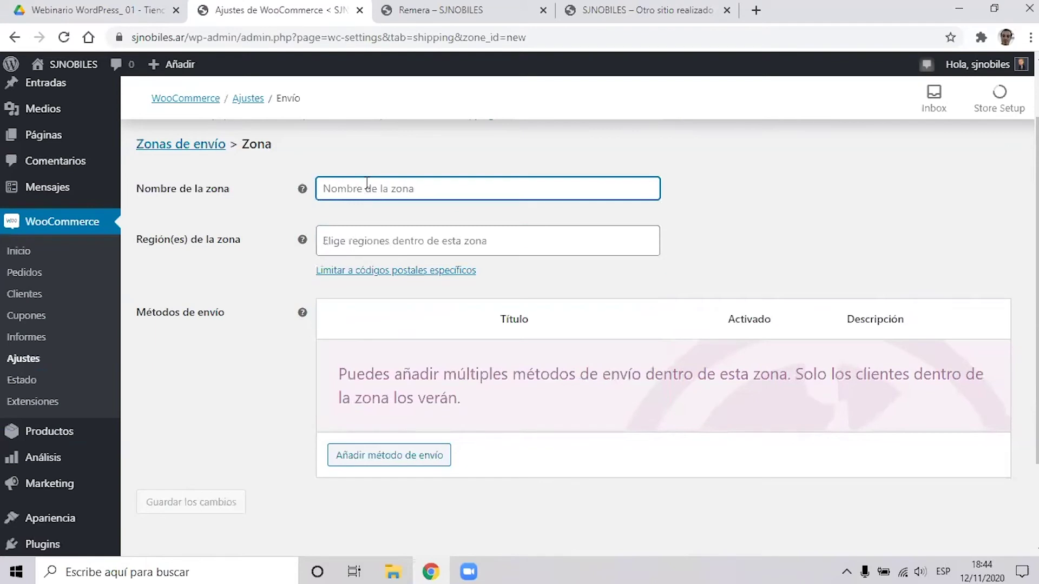
type("Buenos")
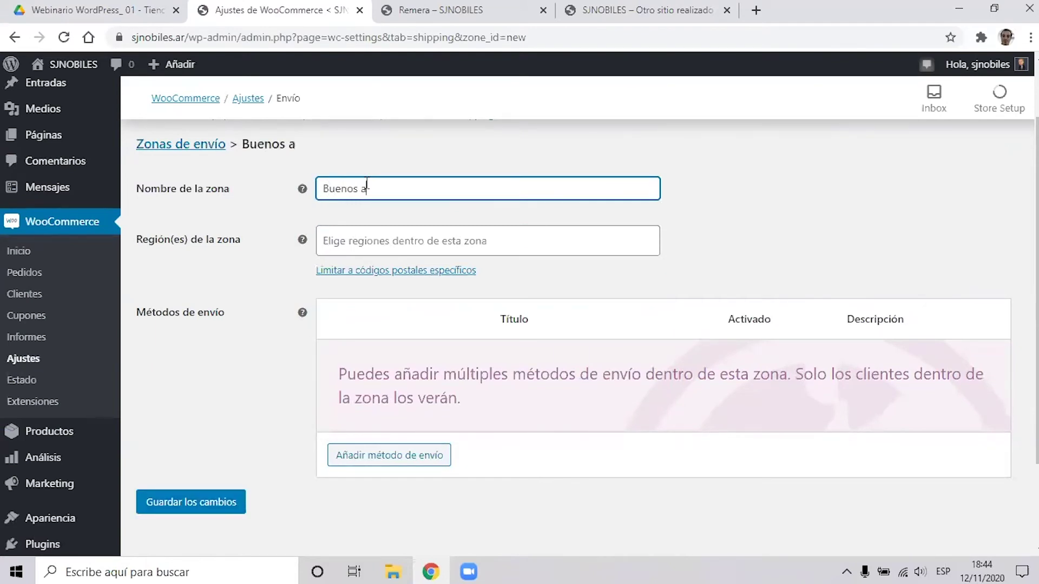
type(" Aird")
key("BackSpace")
key("BackSpace")
left_click(334, 234)
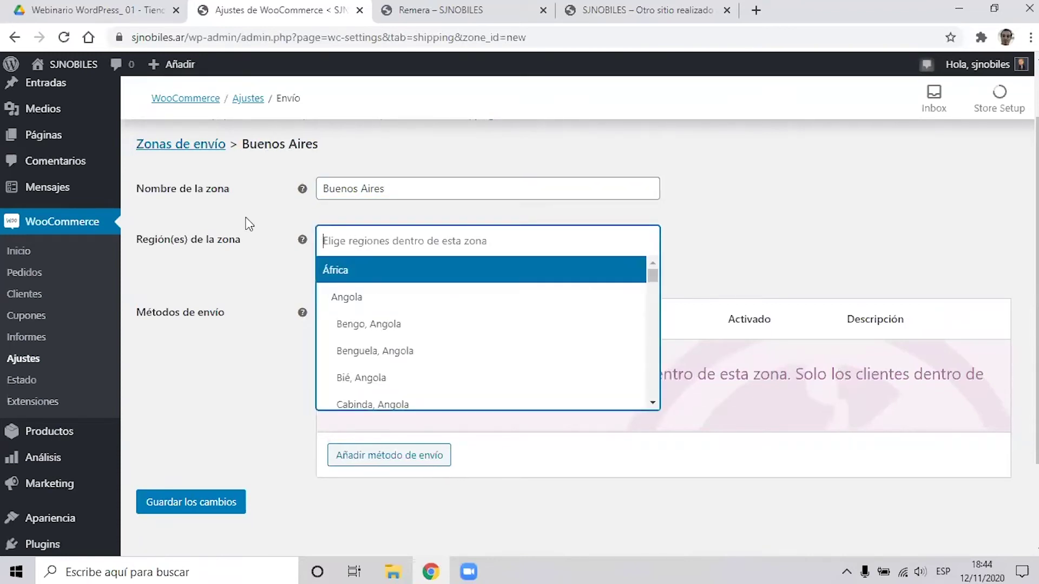
type("Buenos Aires")
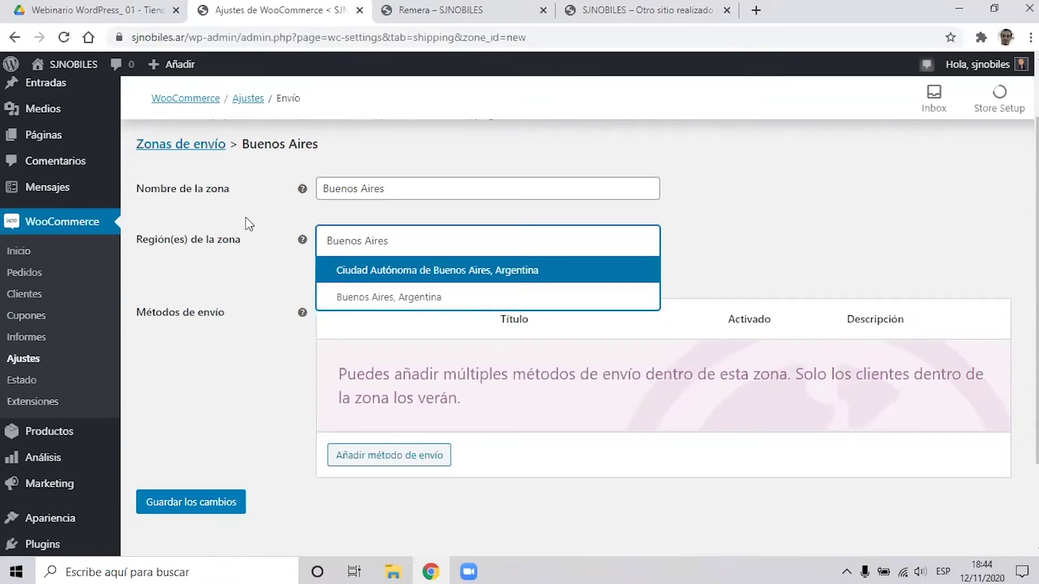
left_click(378, 300)
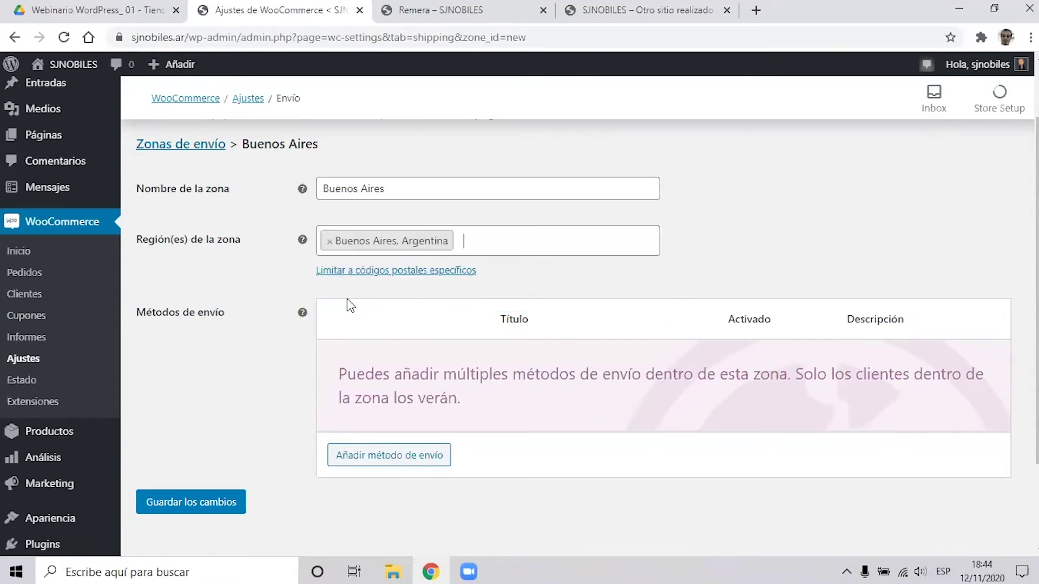
scroll(360, 315, "down", 1)
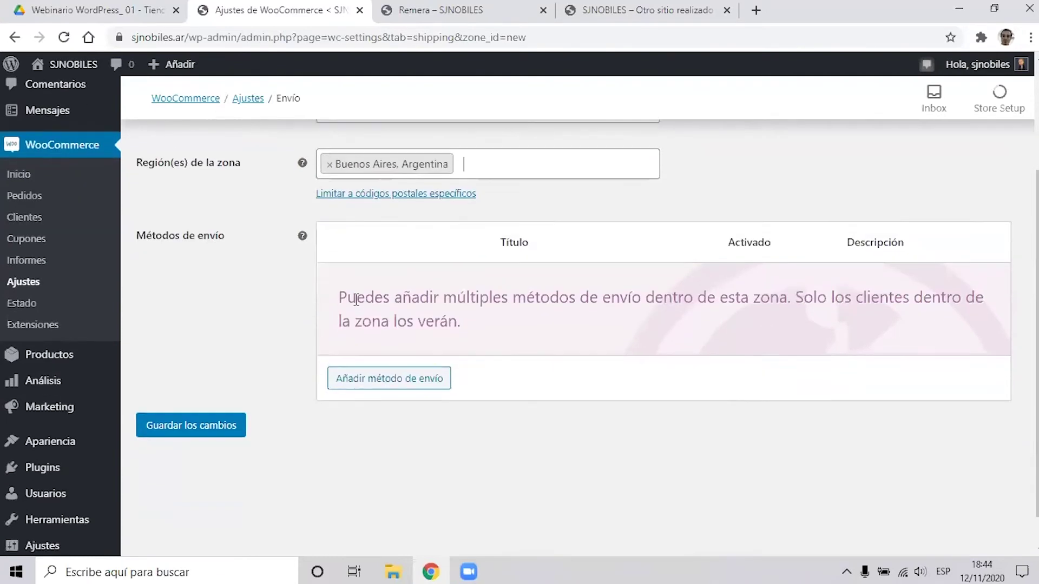
Add a Precio fijo shipping method to the Buenos Aires zone.
left_click(373, 379)
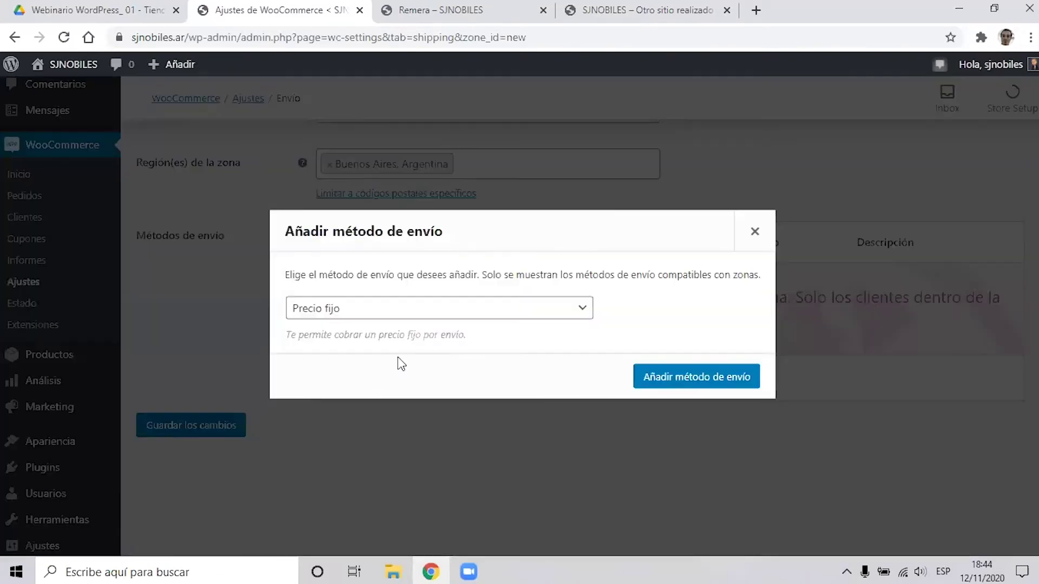
left_click(414, 313)
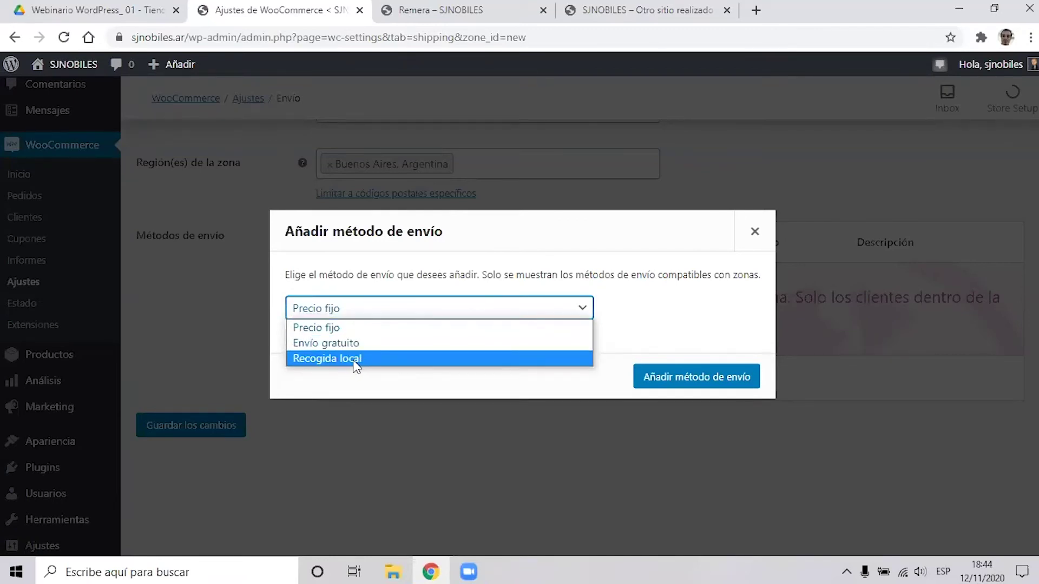
left_click(379, 328)
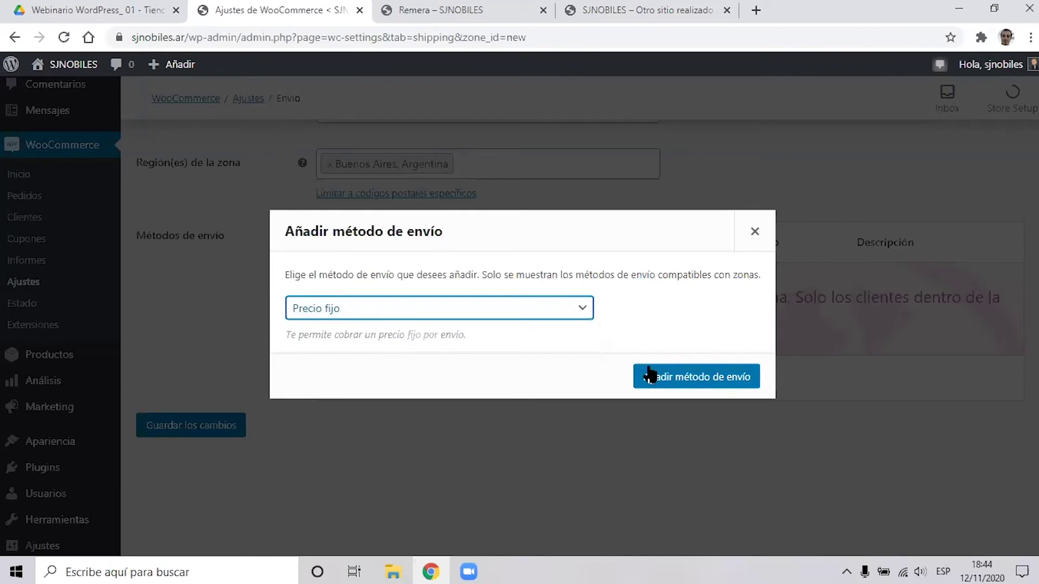
left_click(664, 379)
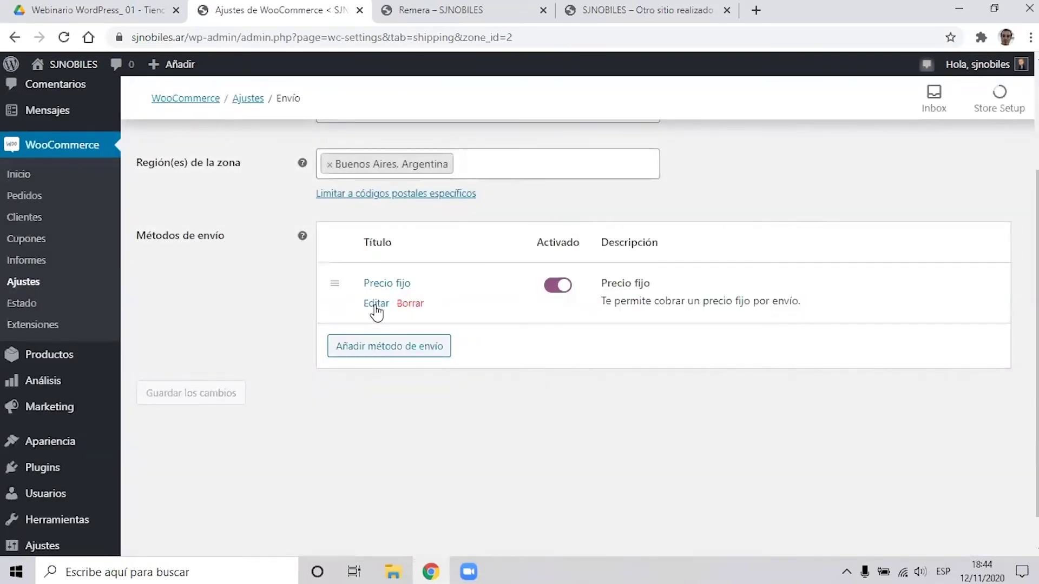
Set the Precio fijo cost to 100 and its tax status to Ninguno.
left_click(375, 306)
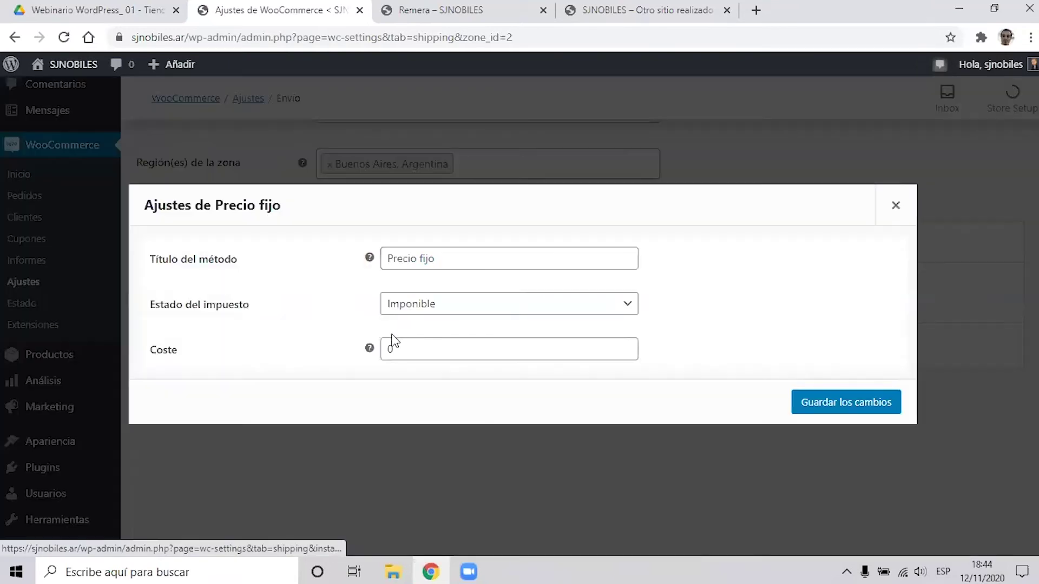
left_click_drag(422, 344, 365, 348)
mouse_move(368, 349)
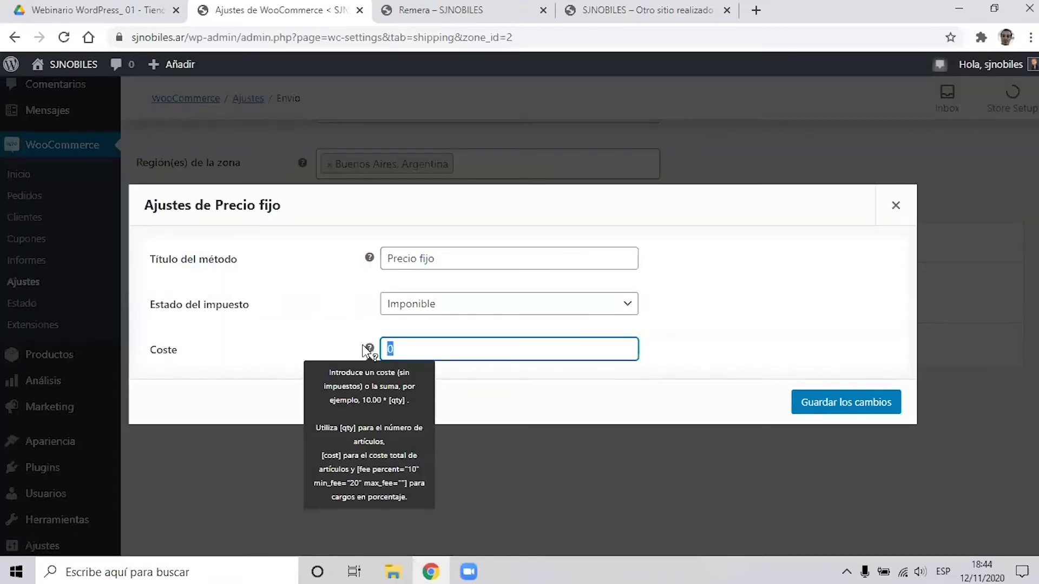
type("100")
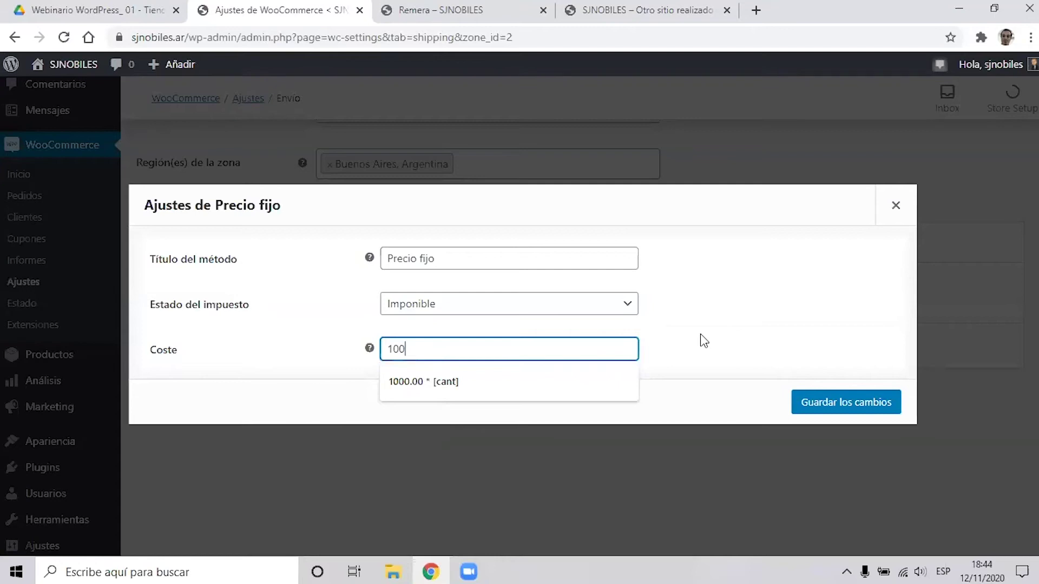
left_click(700, 333)
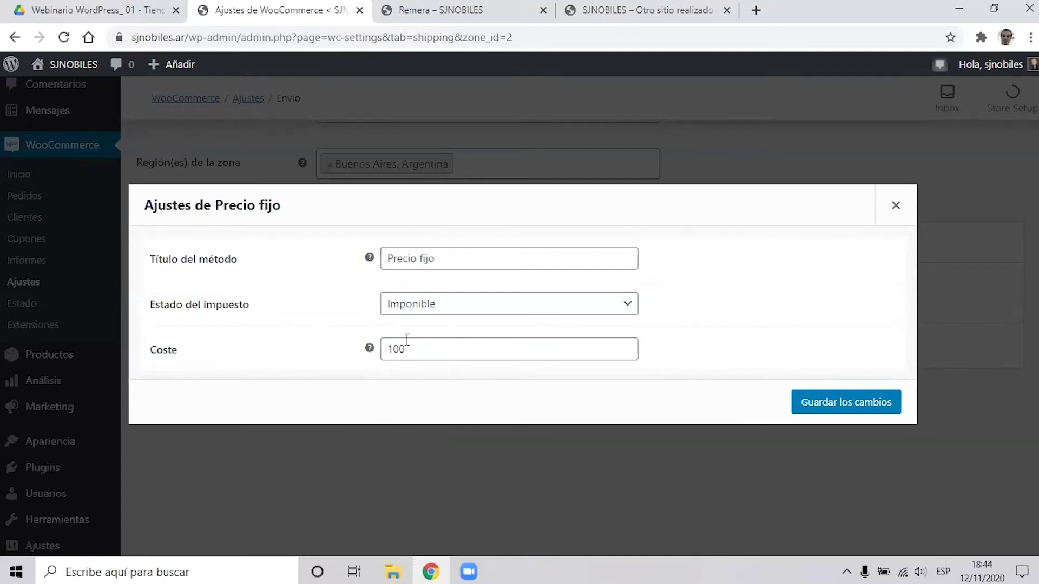
left_click(482, 309)
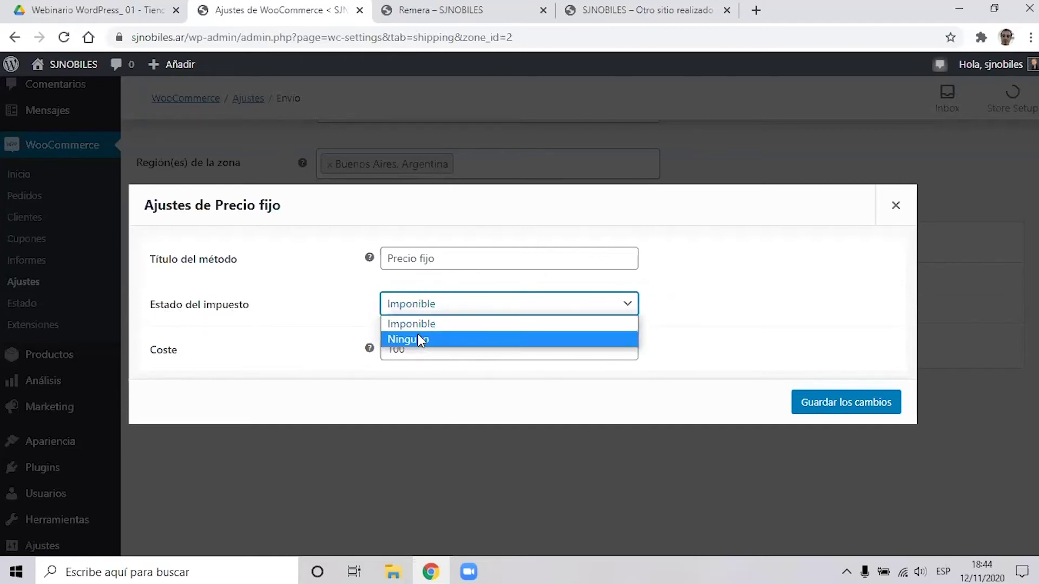
left_click(455, 340)
Check the 100 cost value and save the Precio fijo settings.
left_click(720, 293)
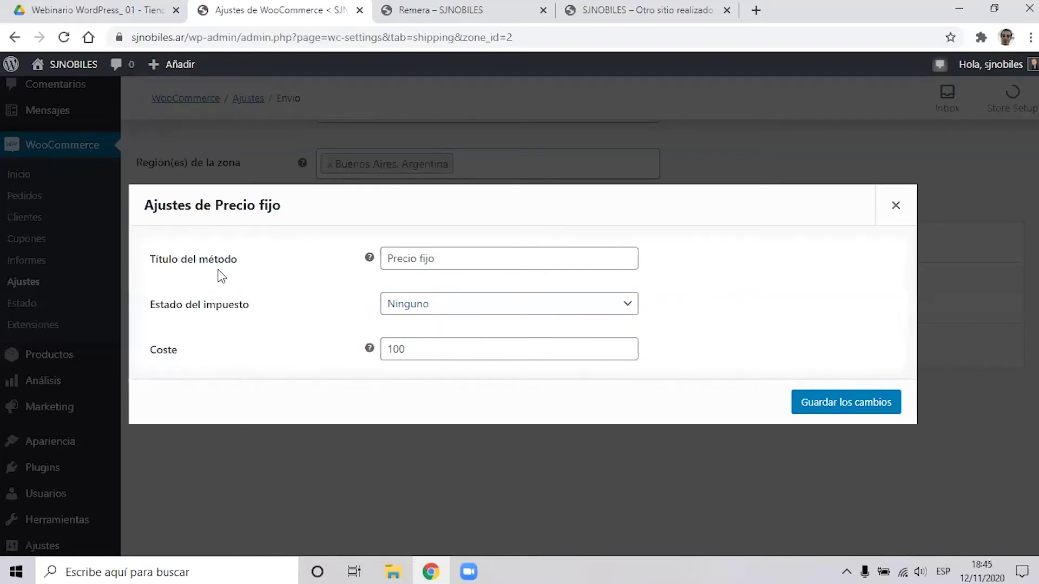
double_click(453, 259)
left_click(453, 259)
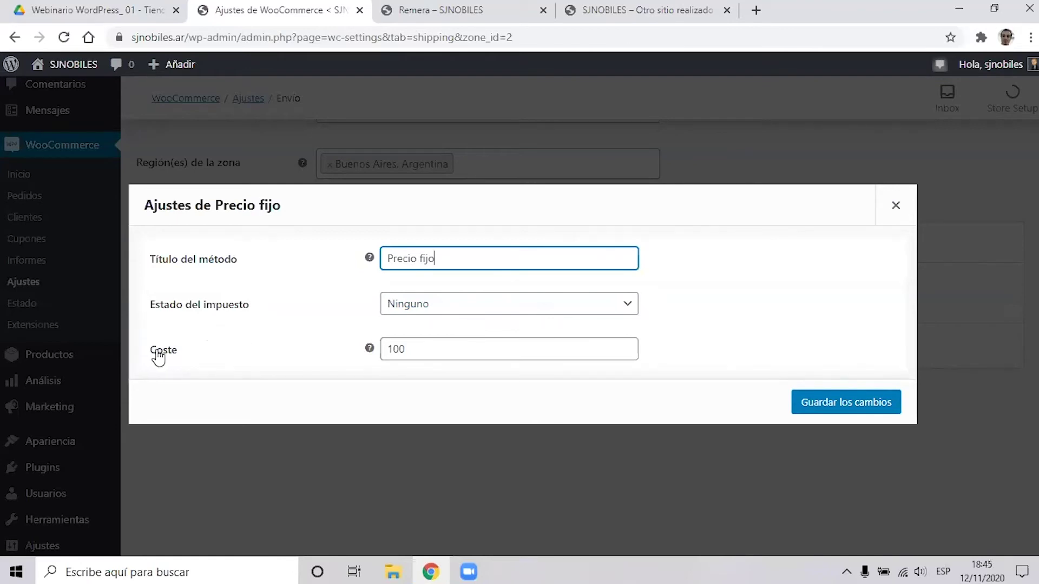
double_click(381, 349)
left_click(723, 347)
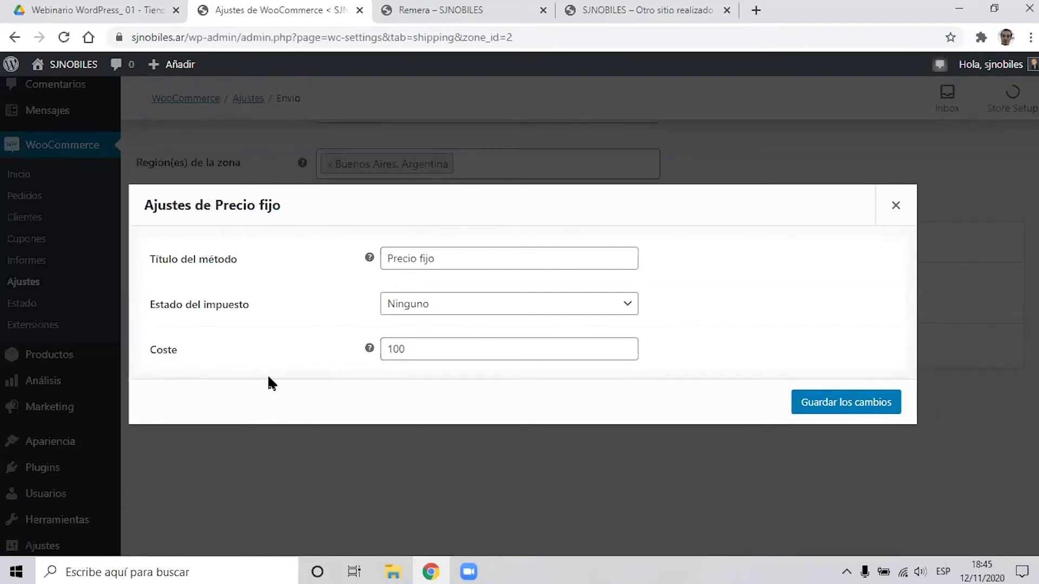
left_click(822, 410)
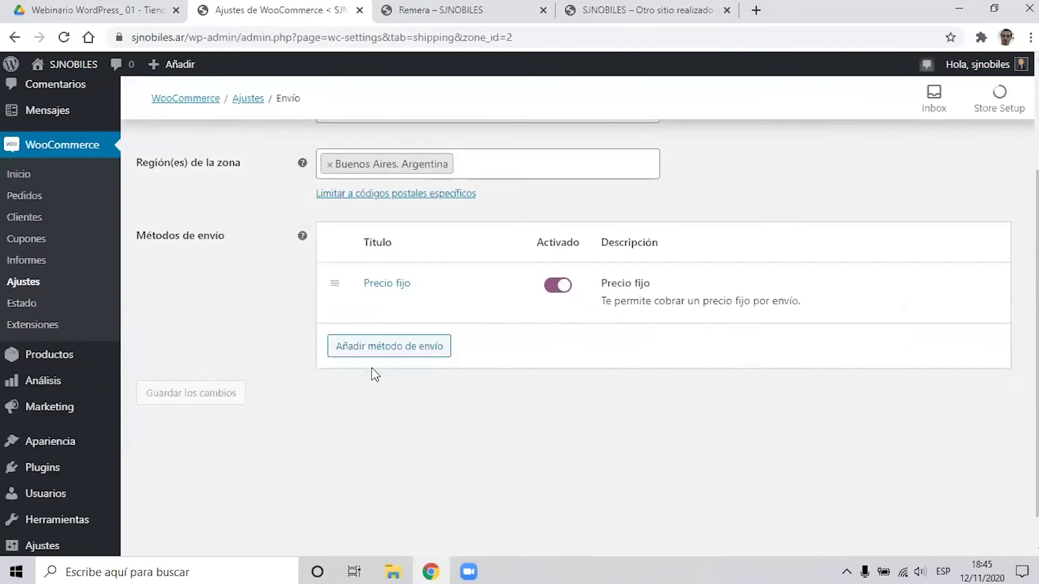
Leave the zone page and confirm Buenos Aires now lists Precio fijo in the zones table.
scroll(173, 320, "down", 1)
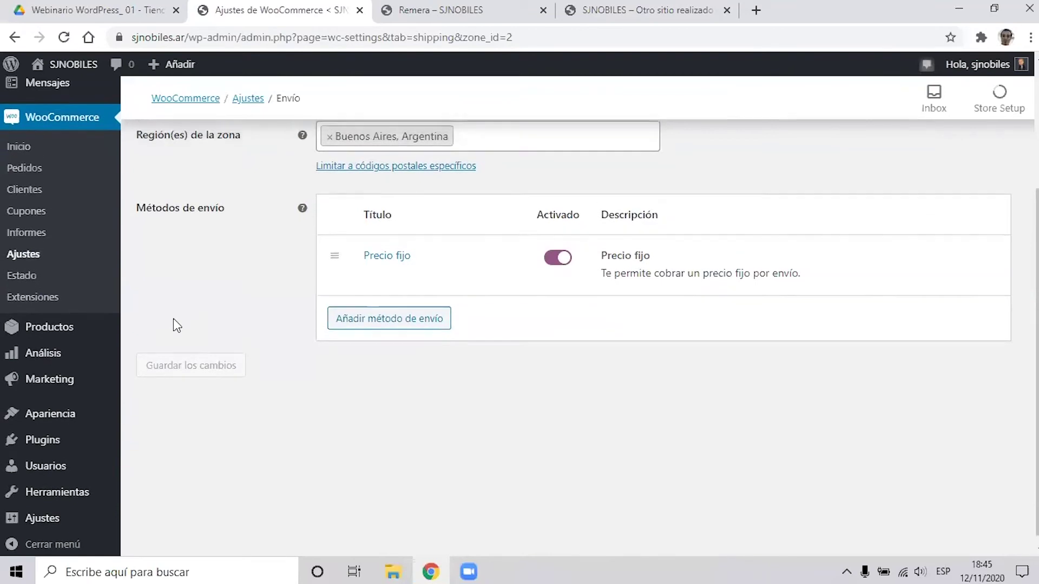
scroll(173, 325, "up", 3)
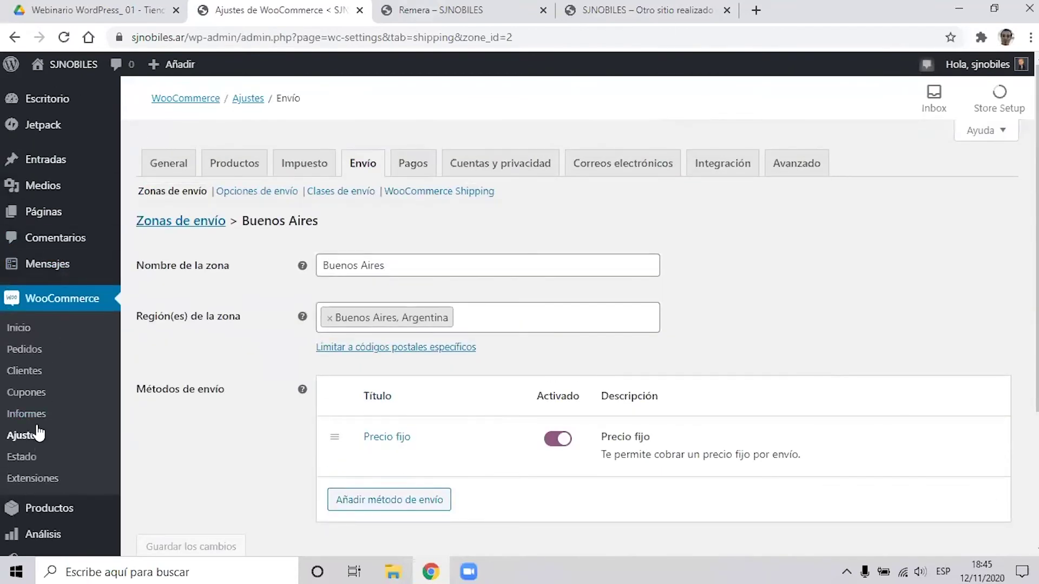
left_click(53, 299)
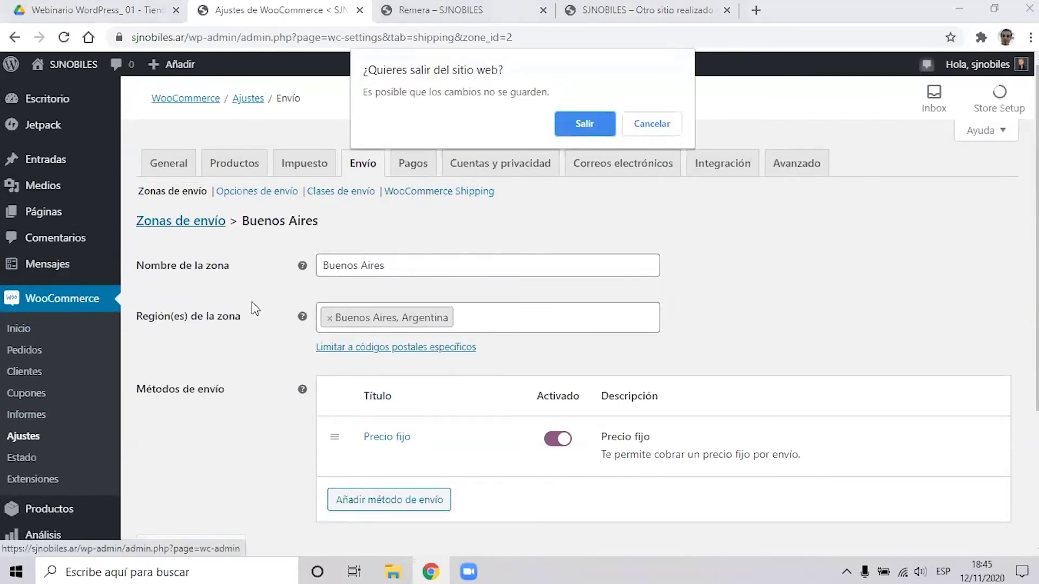
left_click(652, 124)
scroll(347, 299, "down", 1)
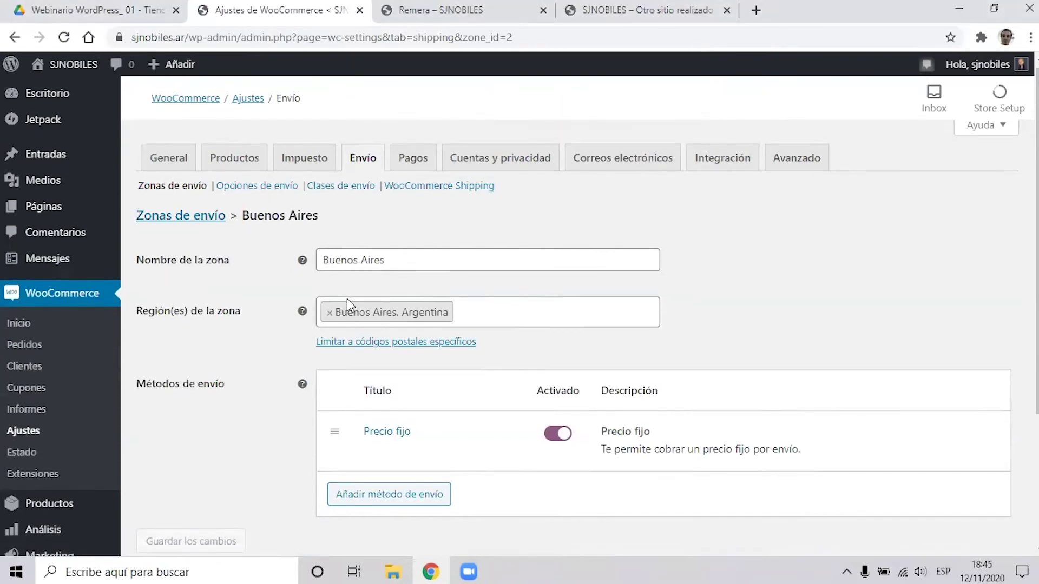
scroll(346, 299, "down", 3)
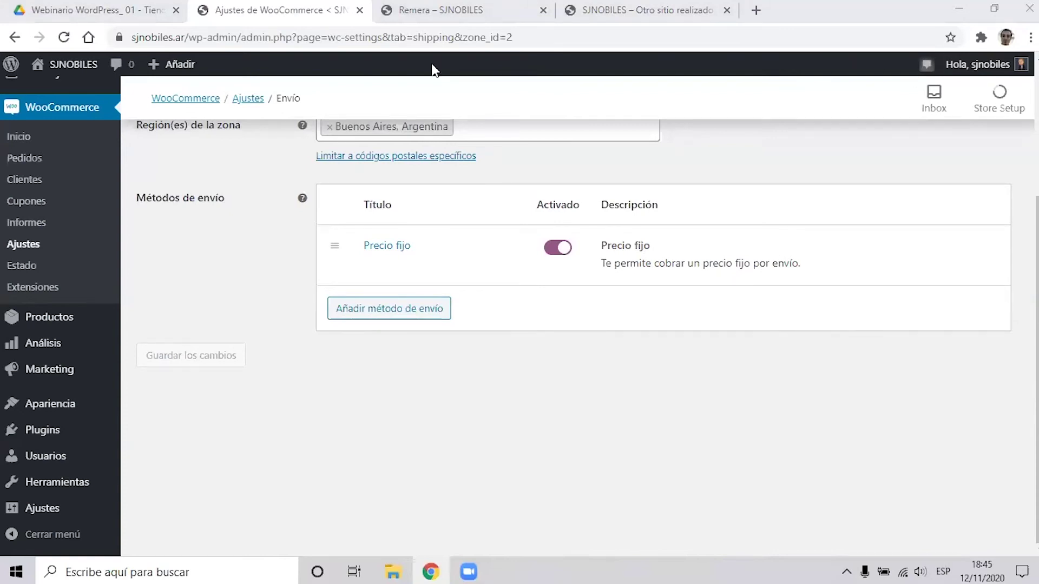
scroll(603, 298, "up", 3)
left_click(361, 166)
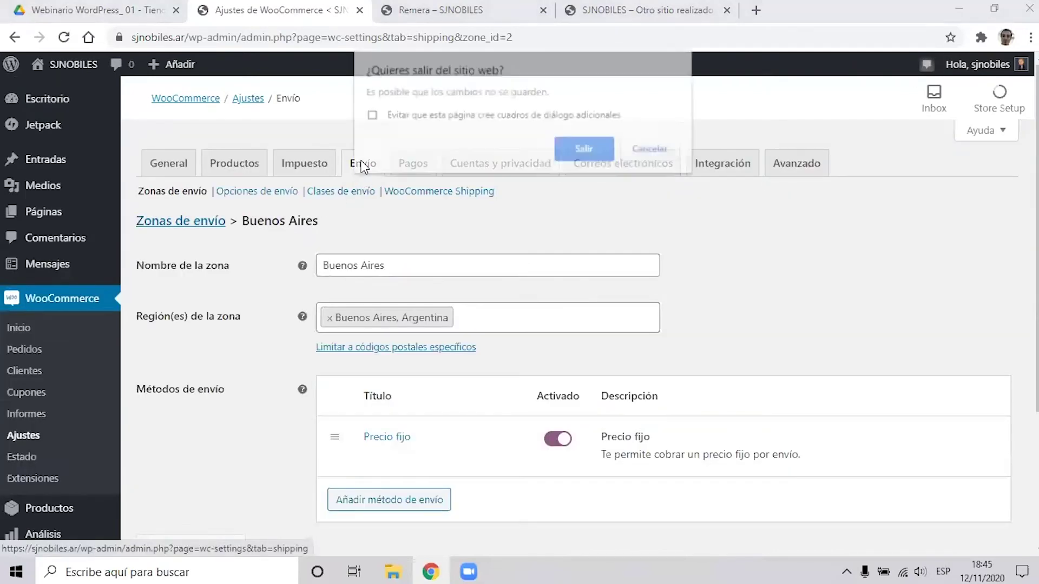
left_click(574, 150)
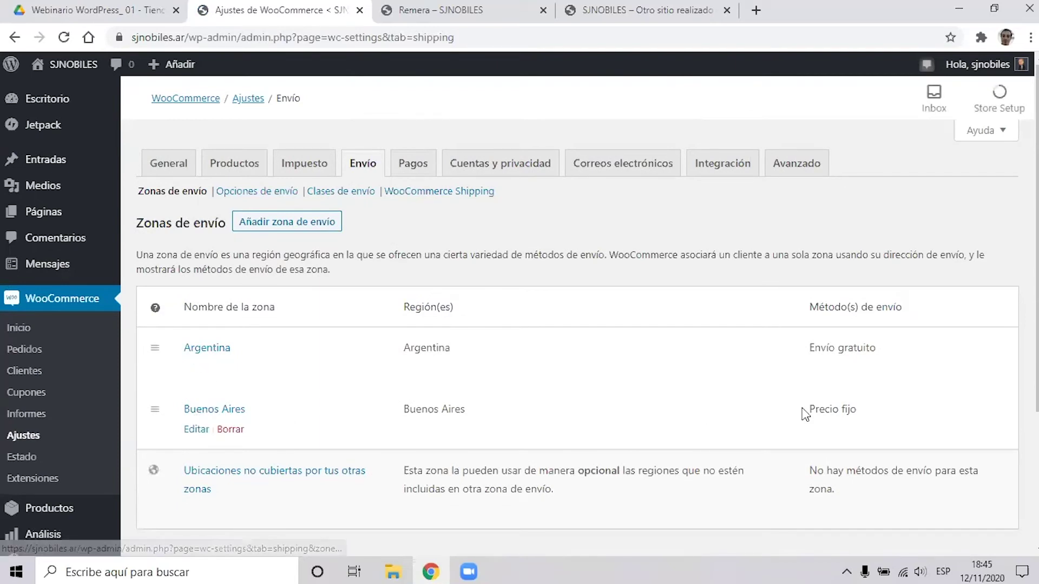
left_click_drag(814, 409, 867, 410)
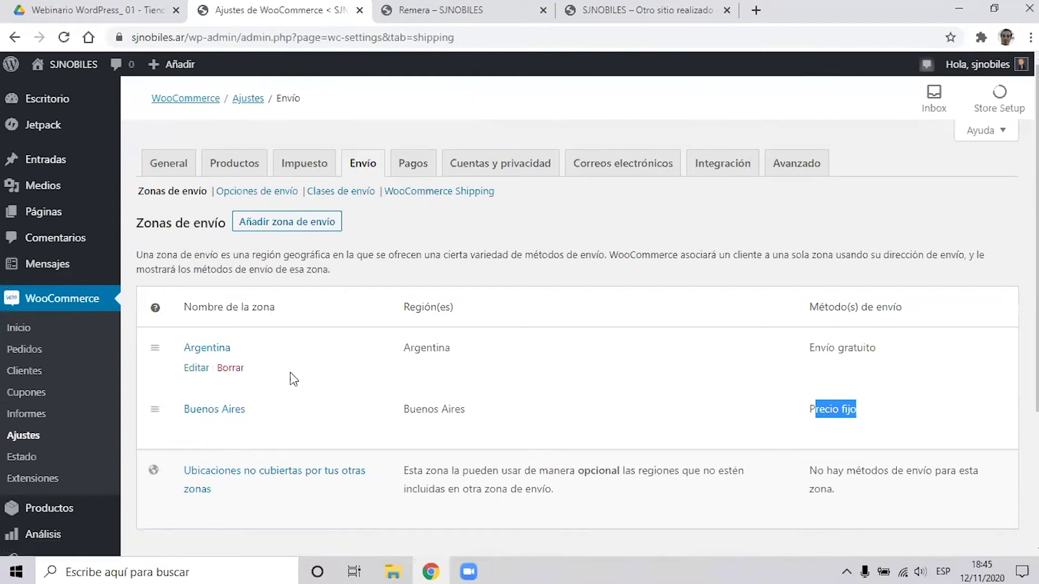
scroll(291, 376, "down", 3)
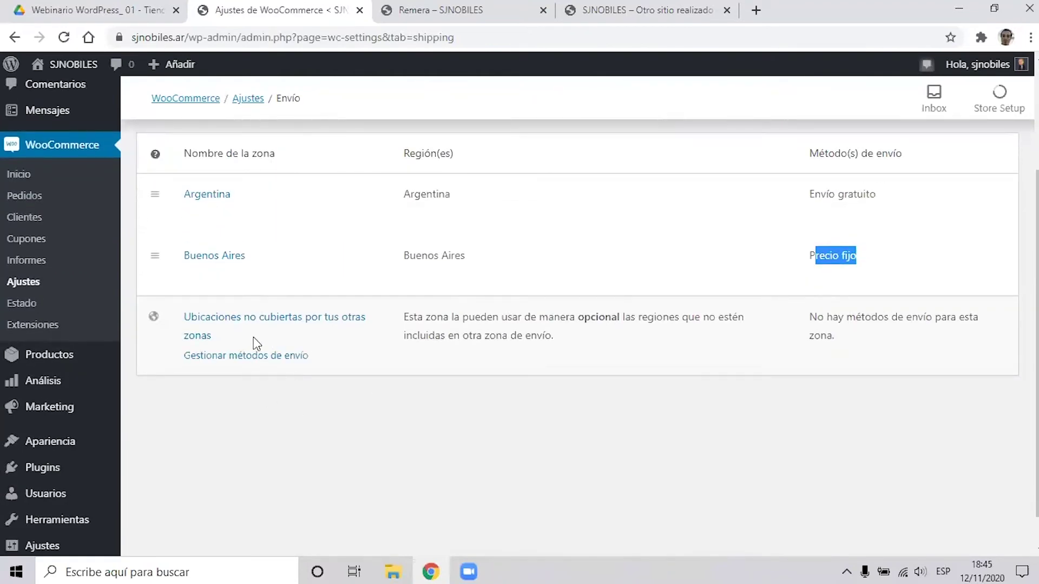
Return to the WooCommerce Inicio dashboard by way of the Productos list.
left_click(52, 356)
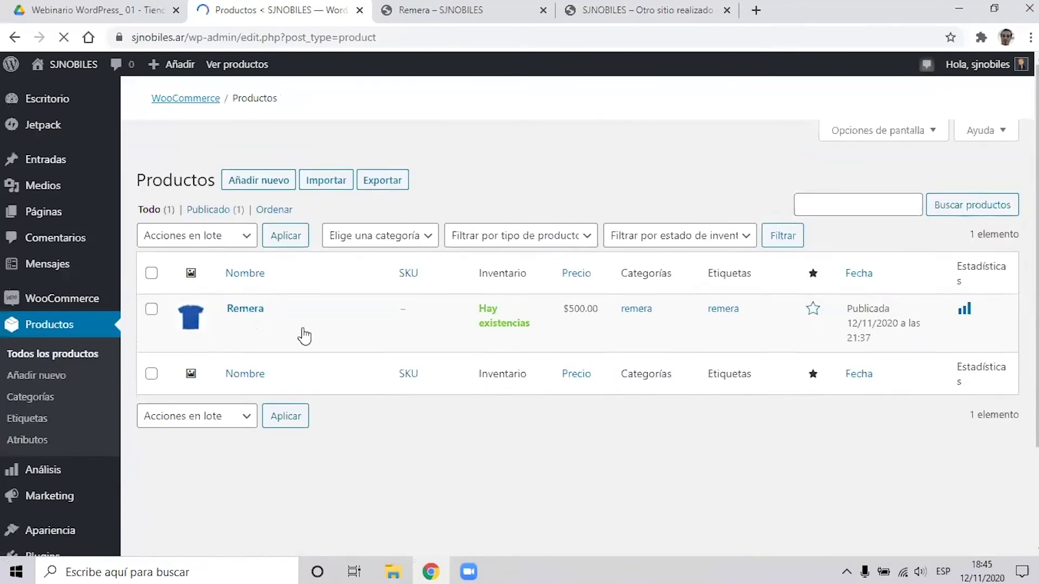
left_click(48, 301)
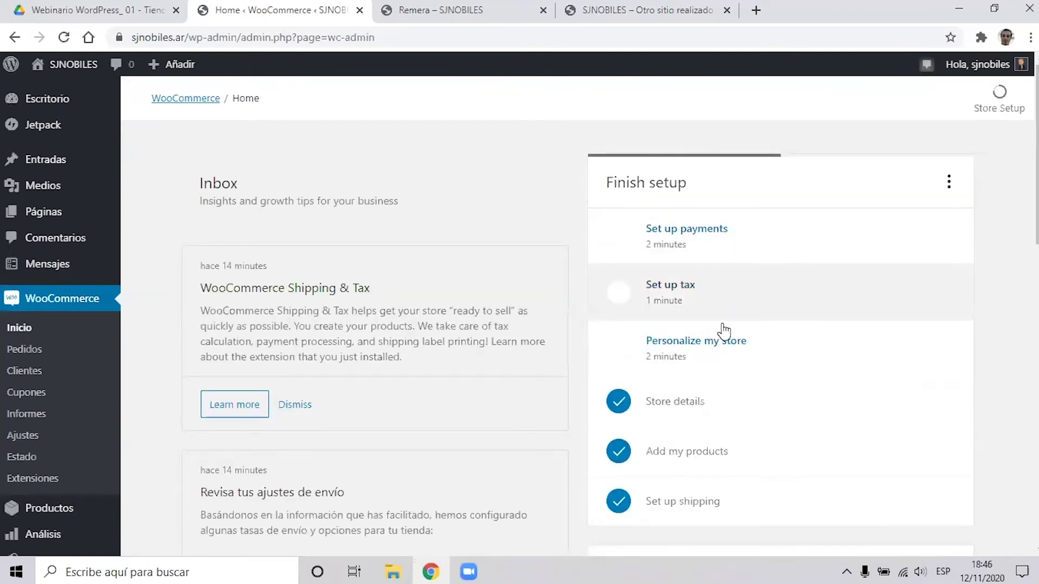
Upload logo-ecommerce.png in the personalize-store task and select it as the store logo.
left_click(720, 353)
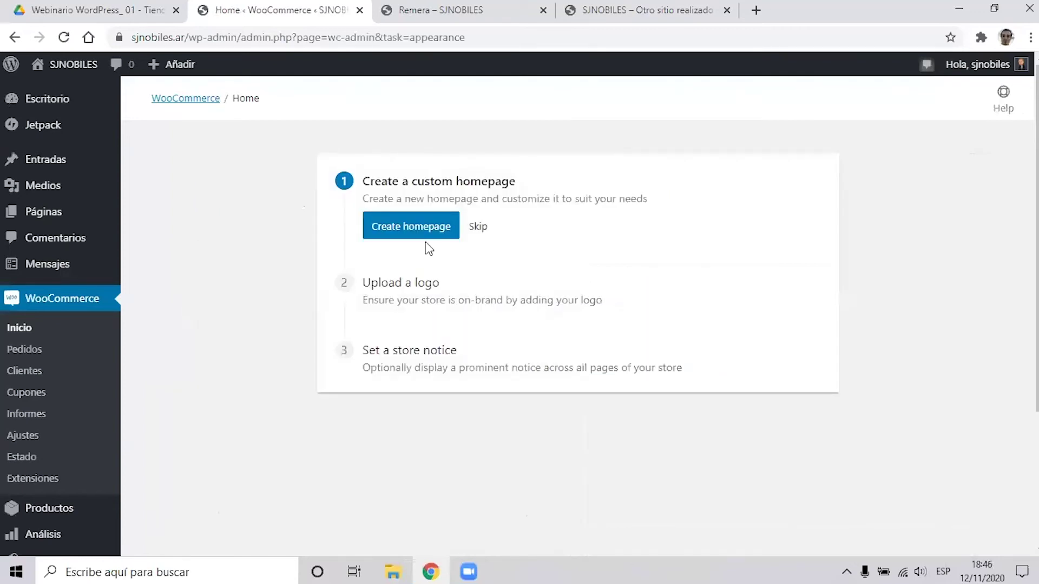
left_click(396, 235)
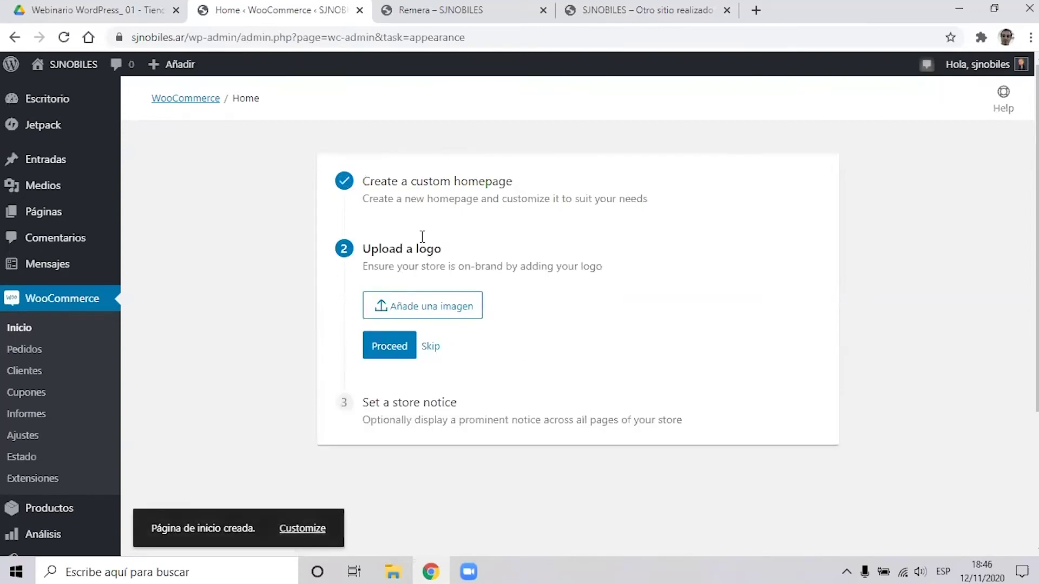
left_click(435, 307)
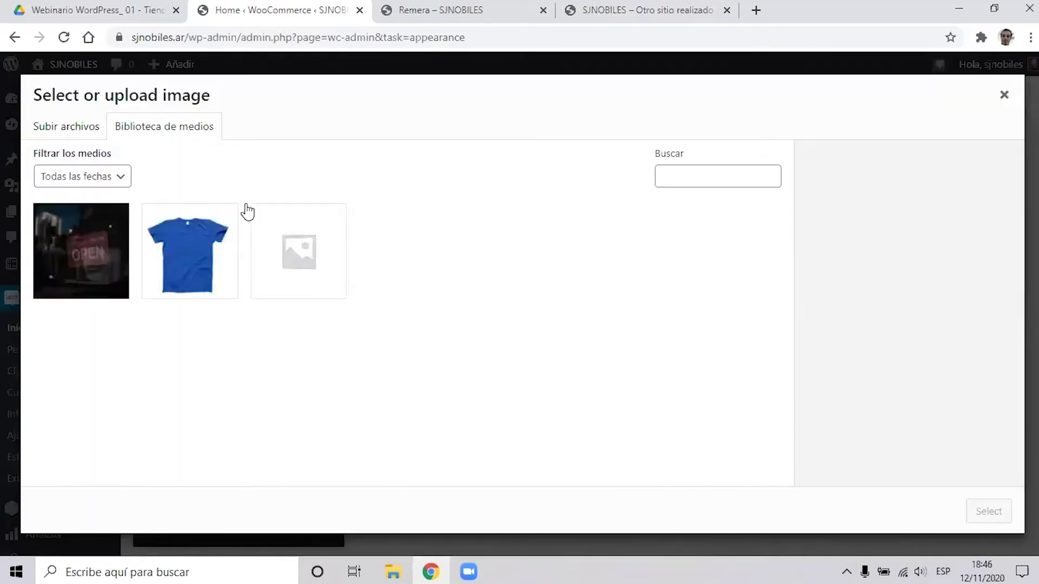
left_click(57, 128)
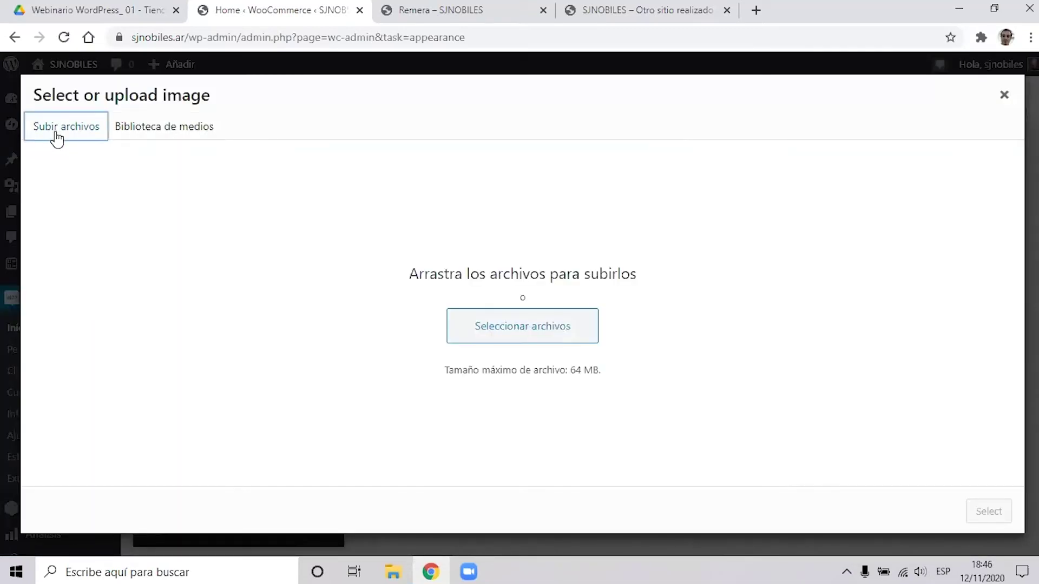
left_click(513, 322)
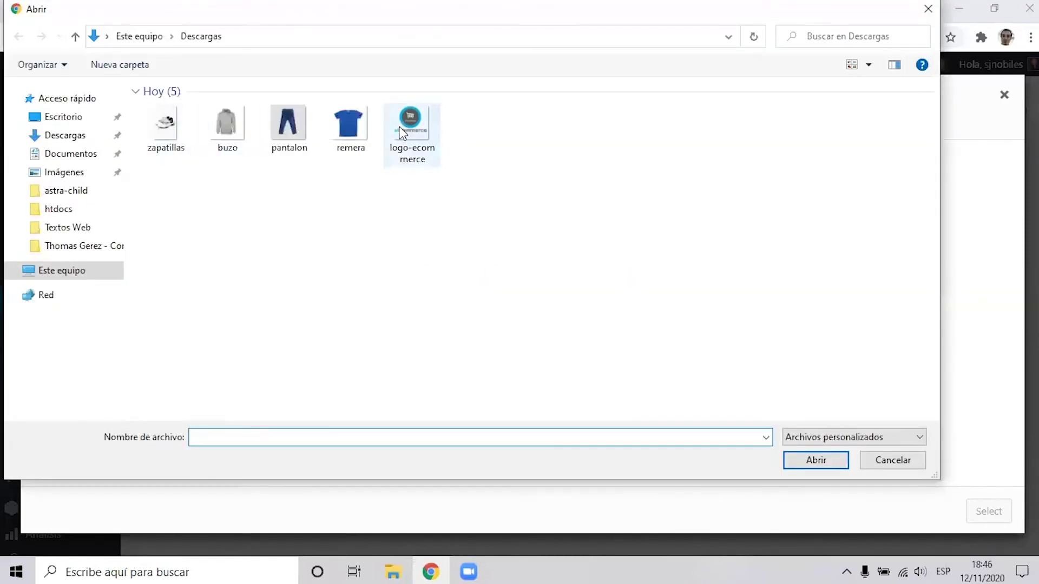
left_click(405, 138)
left_click(818, 460)
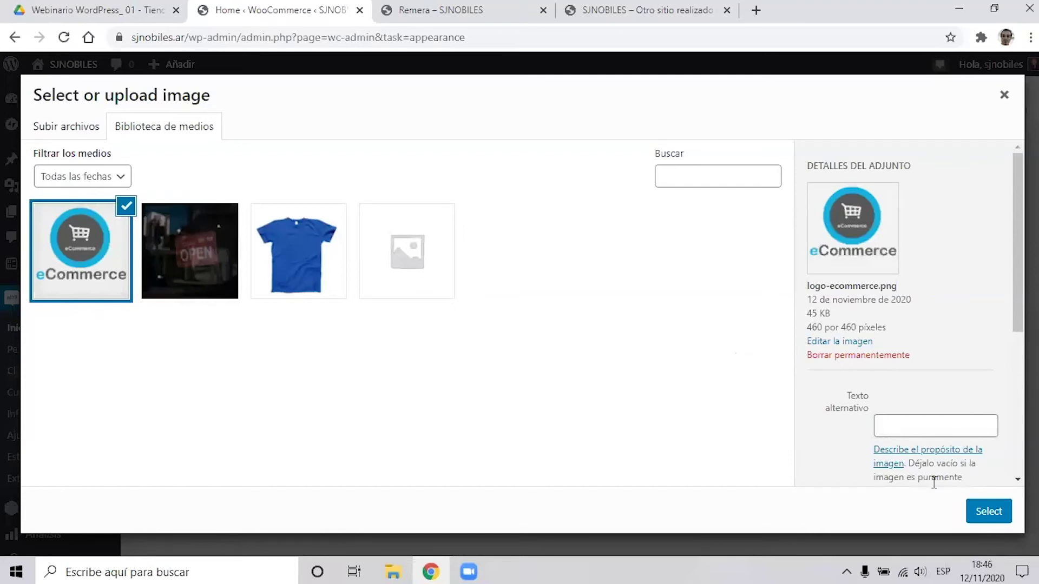
left_click(982, 513)
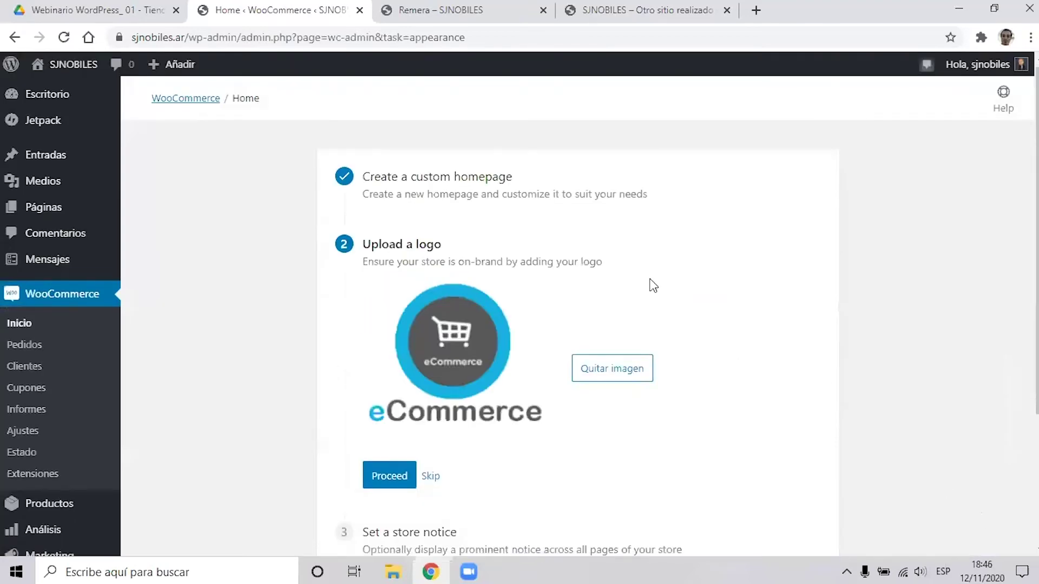
Proceed past the logo step and finish the task with the store notice left empty.
scroll(644, 284, "down", 3)
left_click(385, 290)
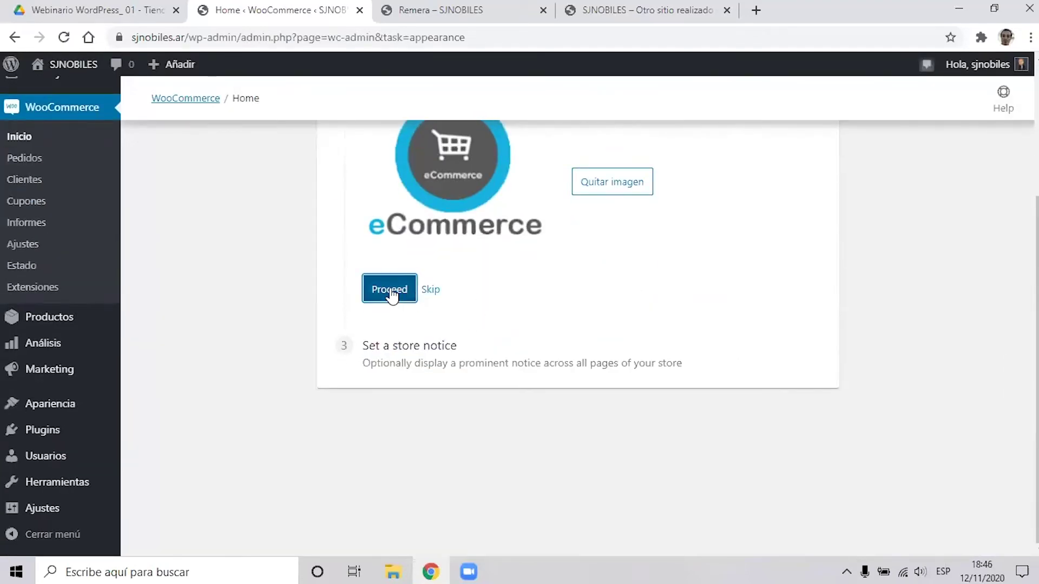
scroll(406, 320, "up", 1)
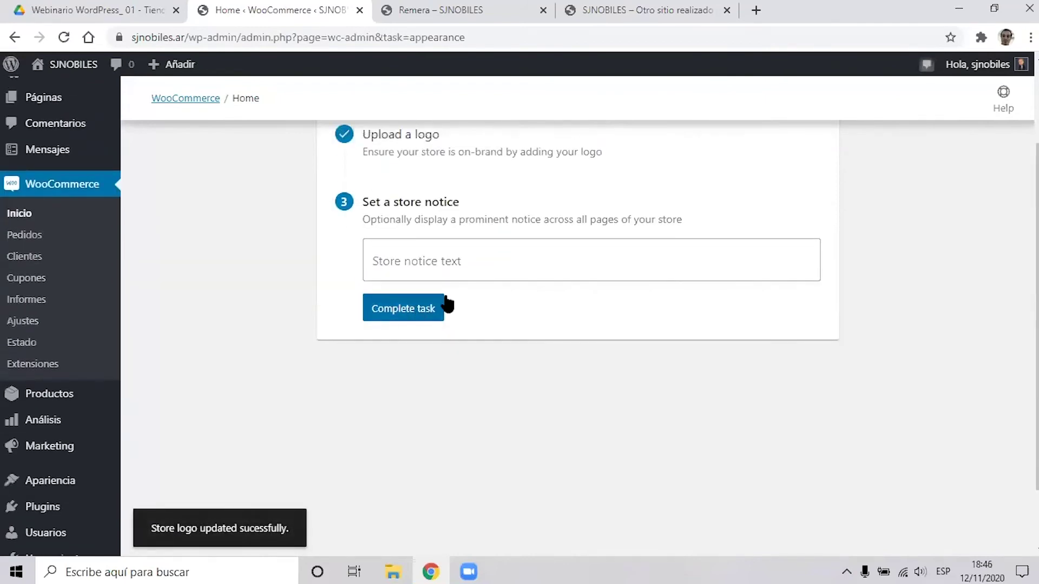
left_click_drag(376, 203, 516, 220)
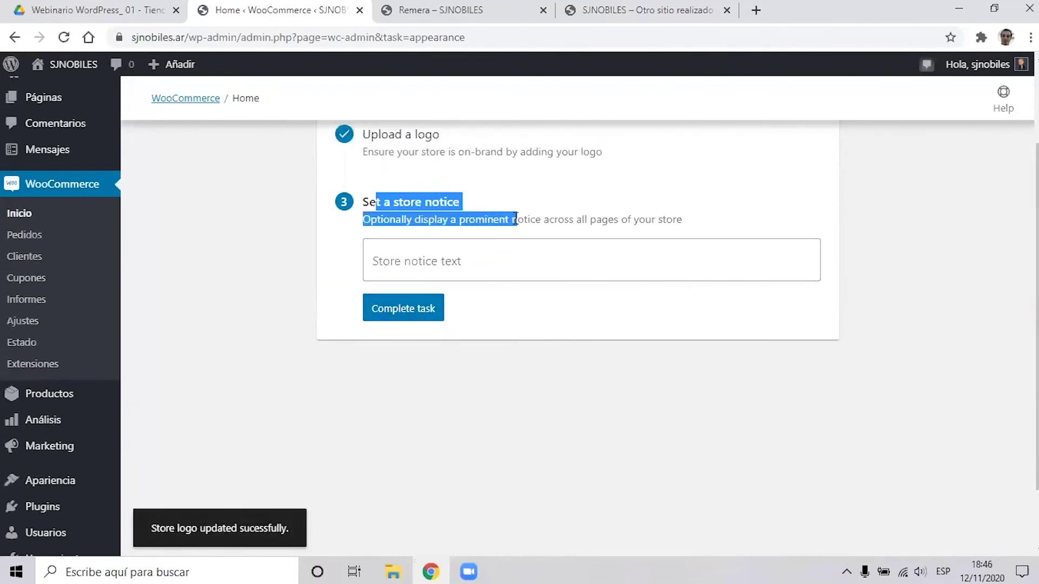
left_click(266, 327)
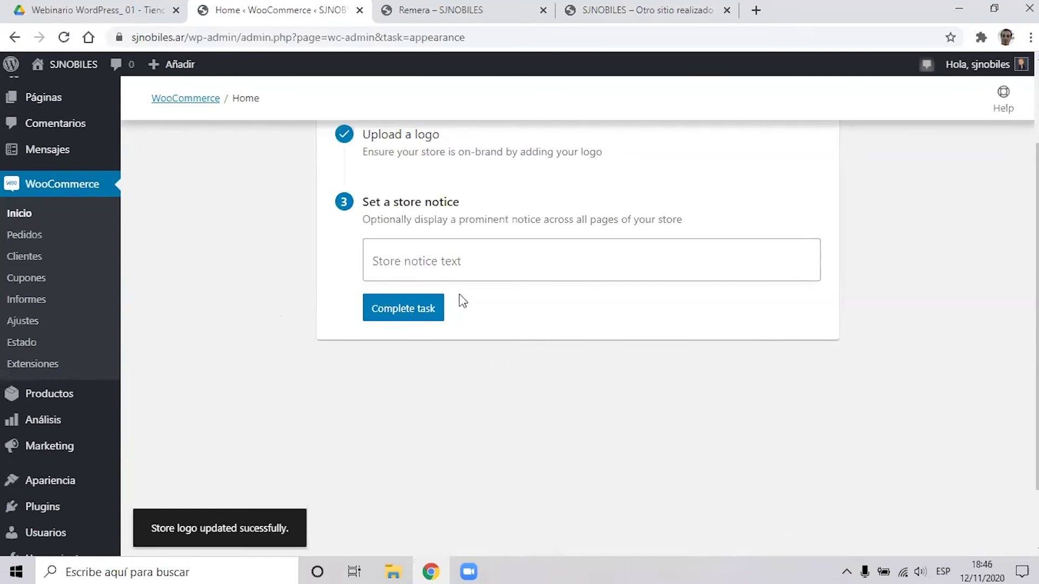
left_click(381, 318)
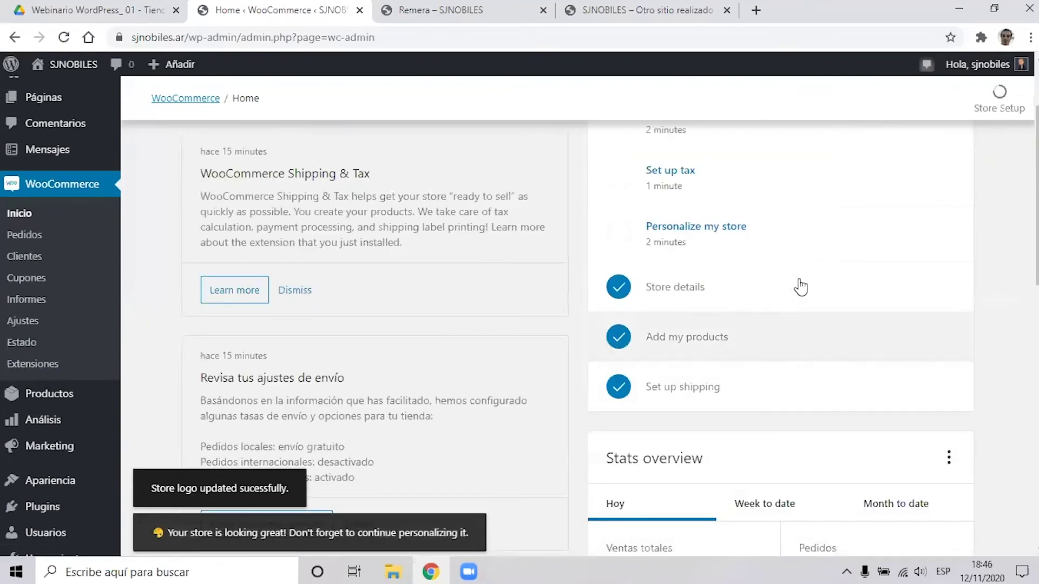
scroll(723, 317, "up", 3)
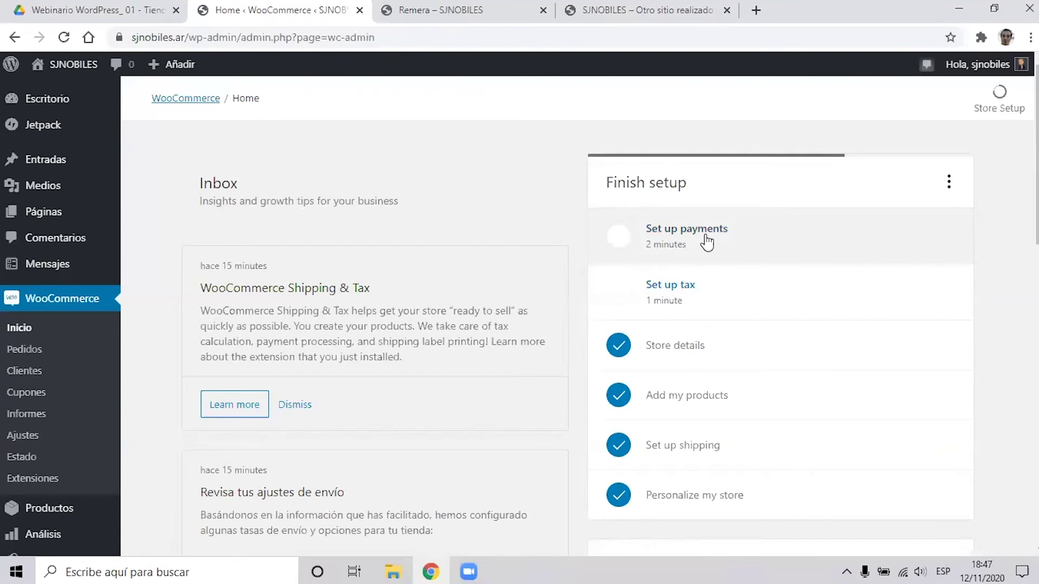
scroll(62, 425, "down", 3)
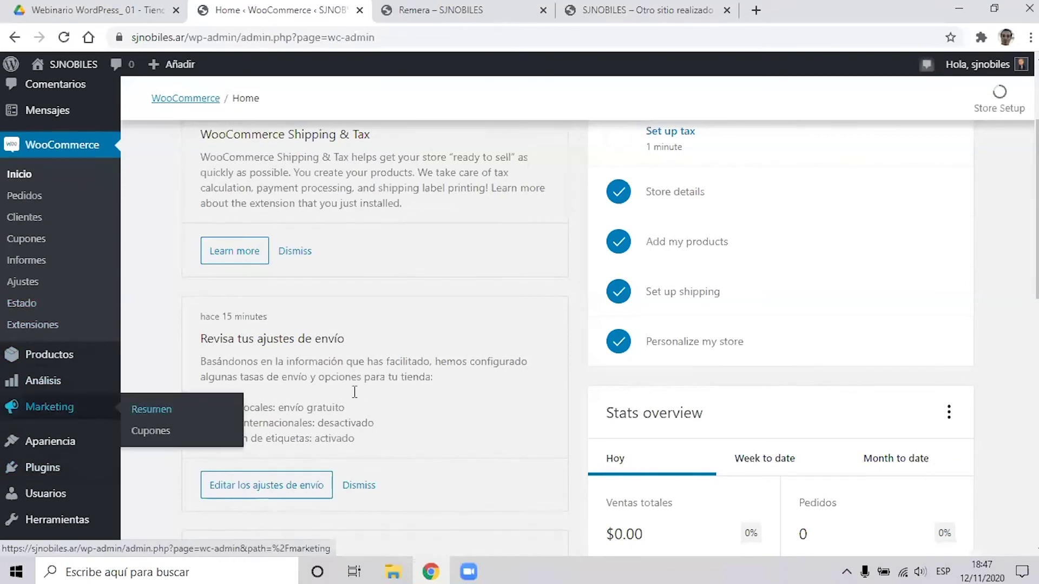
scroll(659, 261, "up", 3)
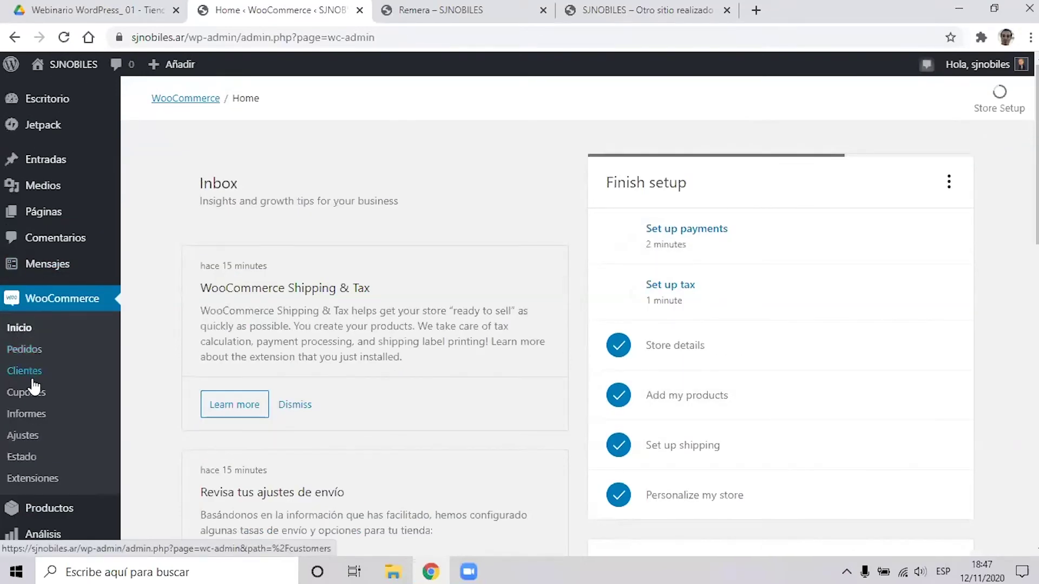
Open the Mercado Pago card checkout settings from WooCommerce Ajustes > Pagos.
left_click(28, 440)
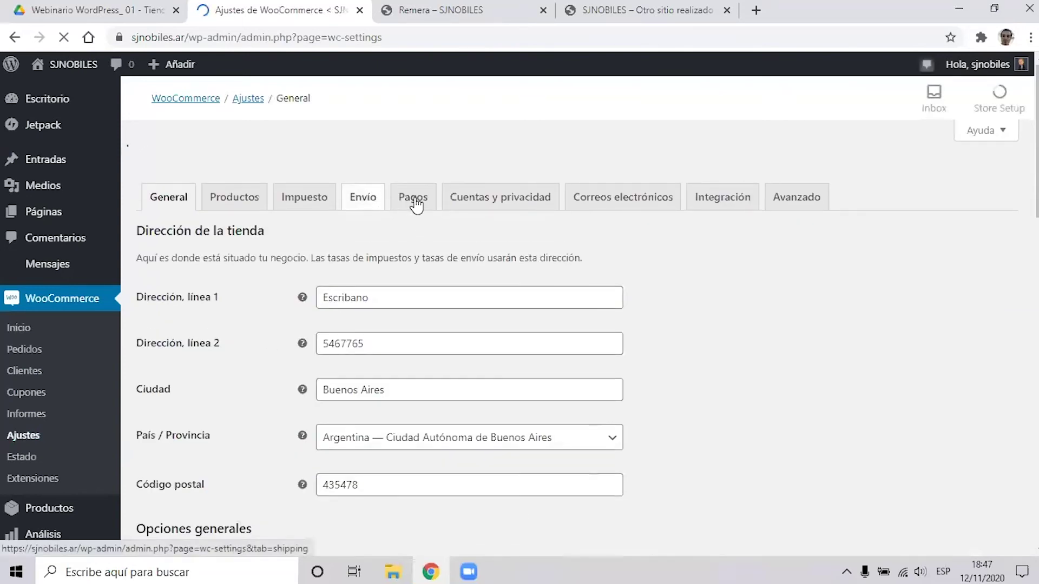
left_click(413, 173)
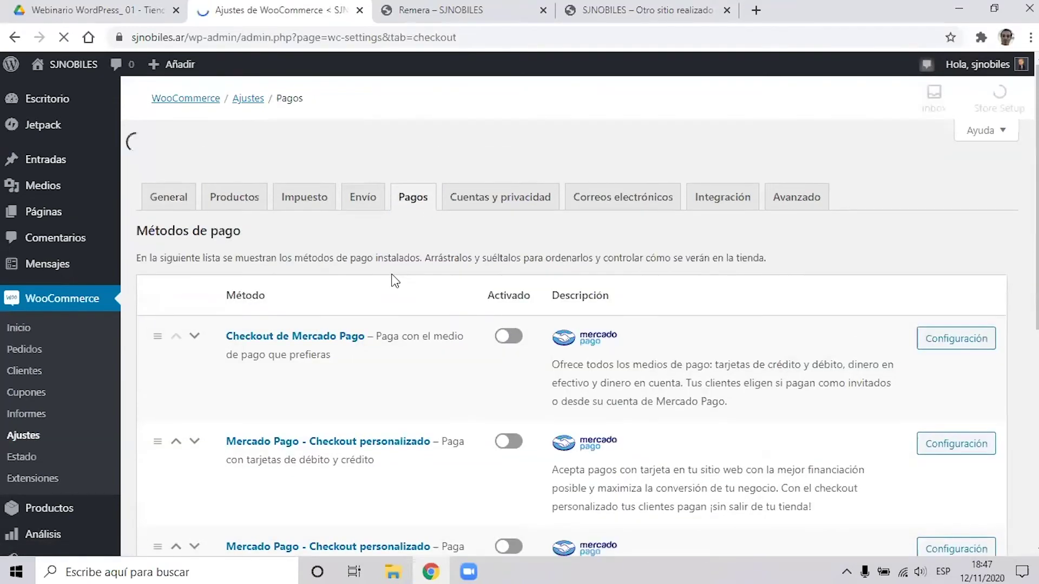
scroll(373, 260, "down", 3)
scroll(330, 227, "down", 2)
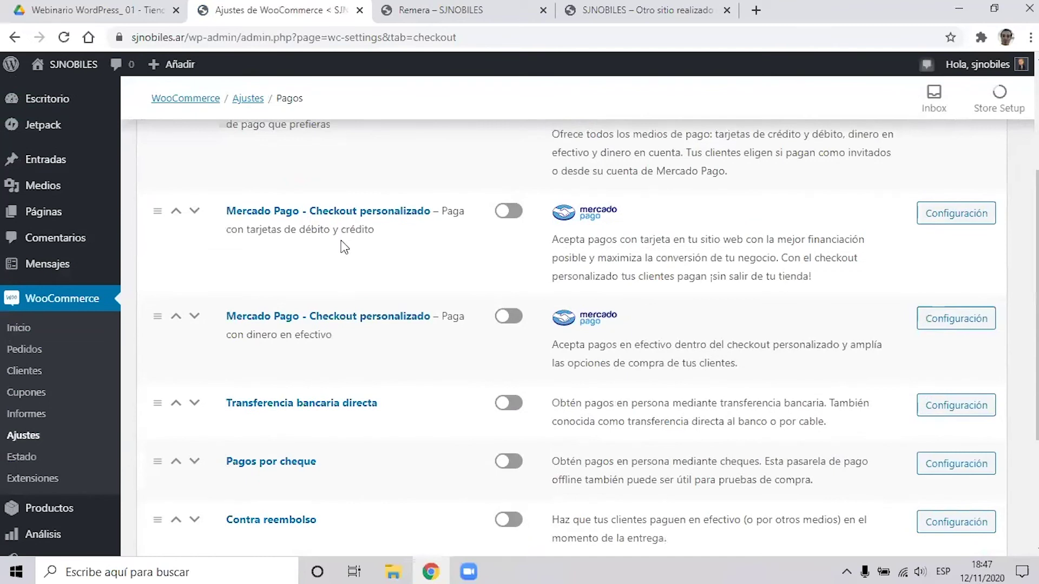
left_click(964, 215)
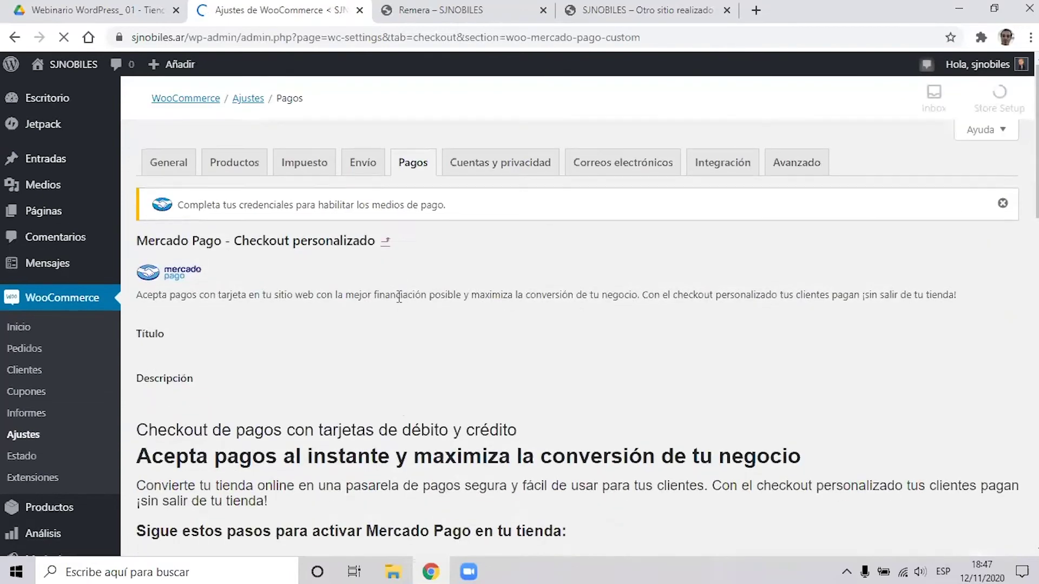
Review the country field plus the test and Credenciales de Producción credential sections.
scroll(399, 297, "down", 8)
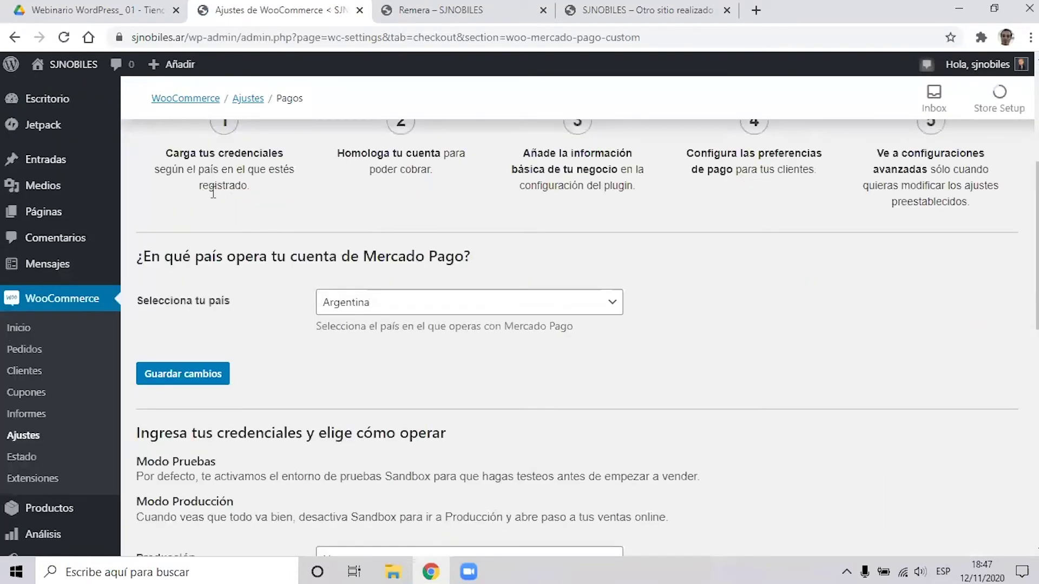
scroll(347, 225, "up", 2)
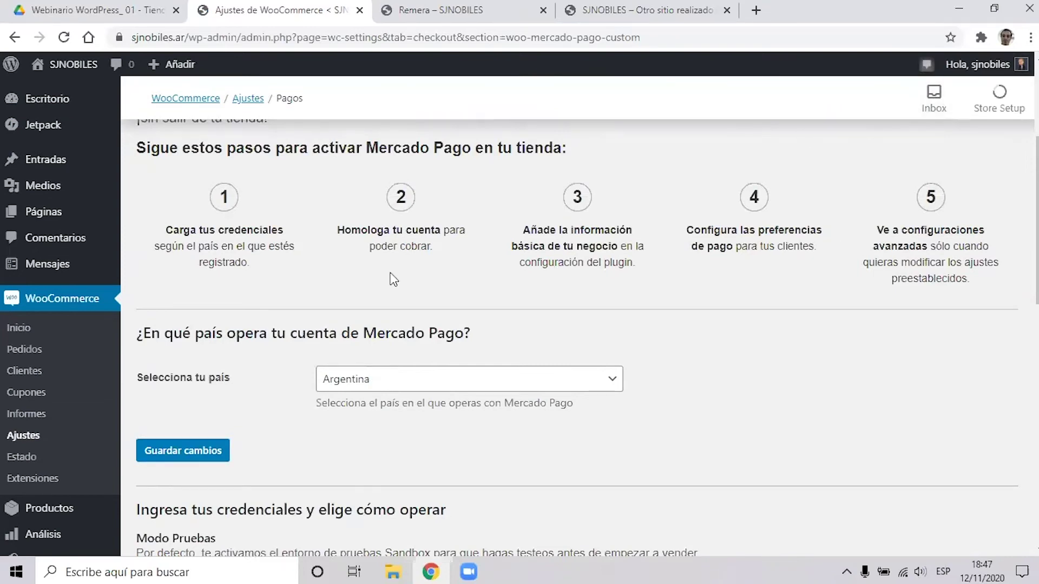
scroll(307, 298, "down", 1)
scroll(306, 307, "down", 6)
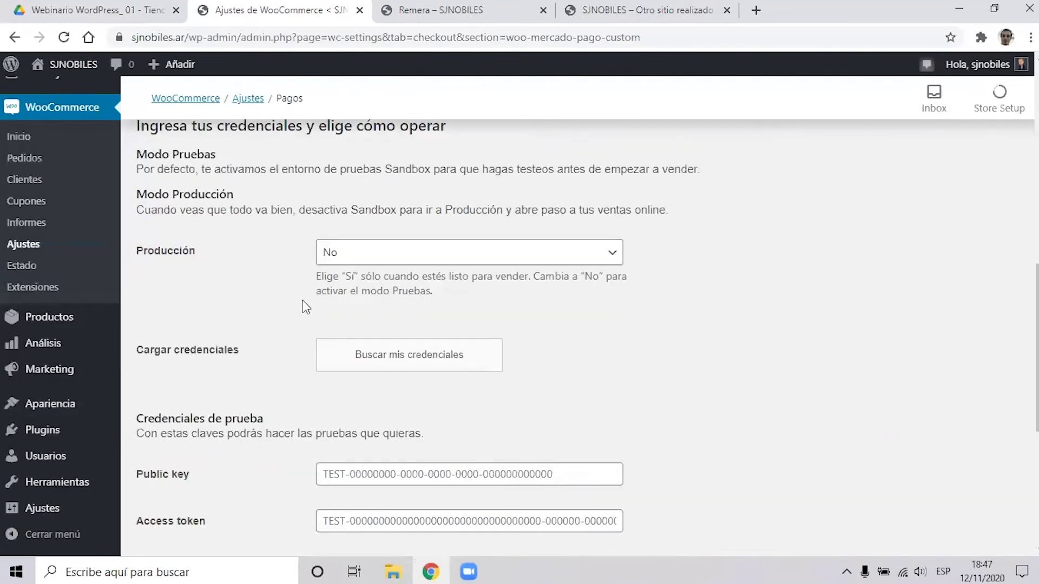
scroll(304, 306, "down", 5)
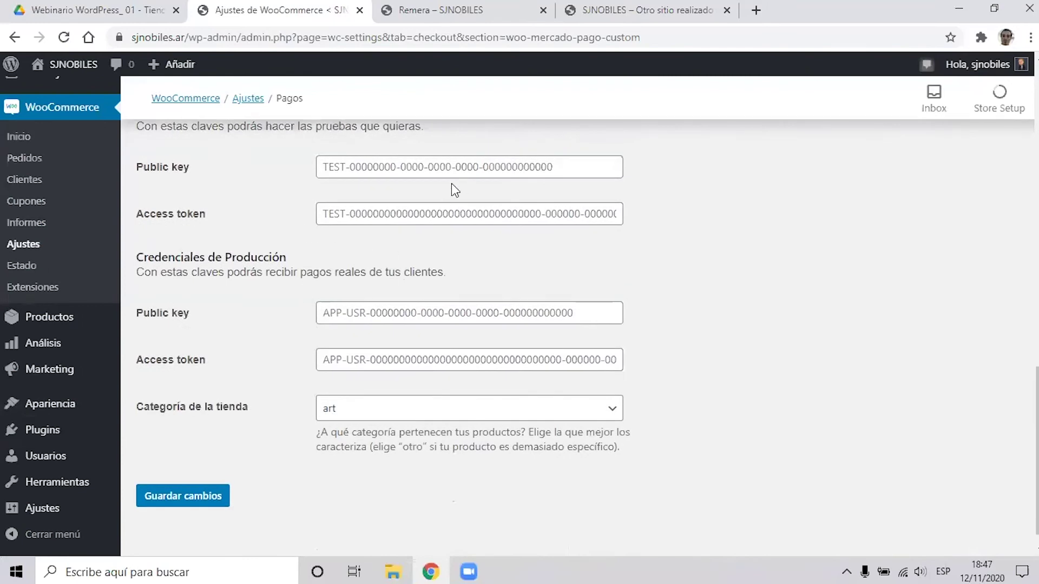
scroll(292, 336, "down", 1)
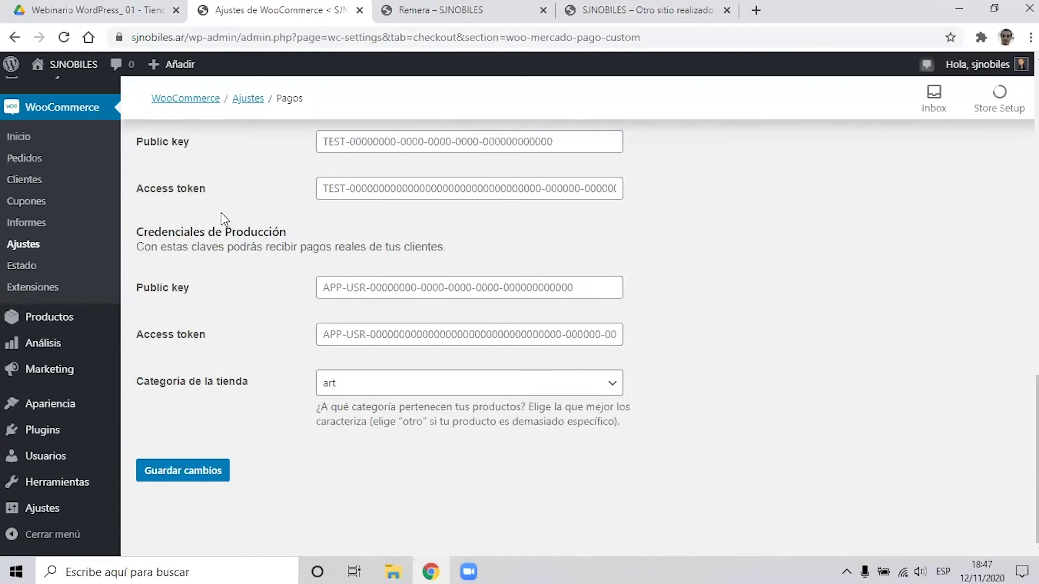
left_click_drag(136, 144, 159, 149)
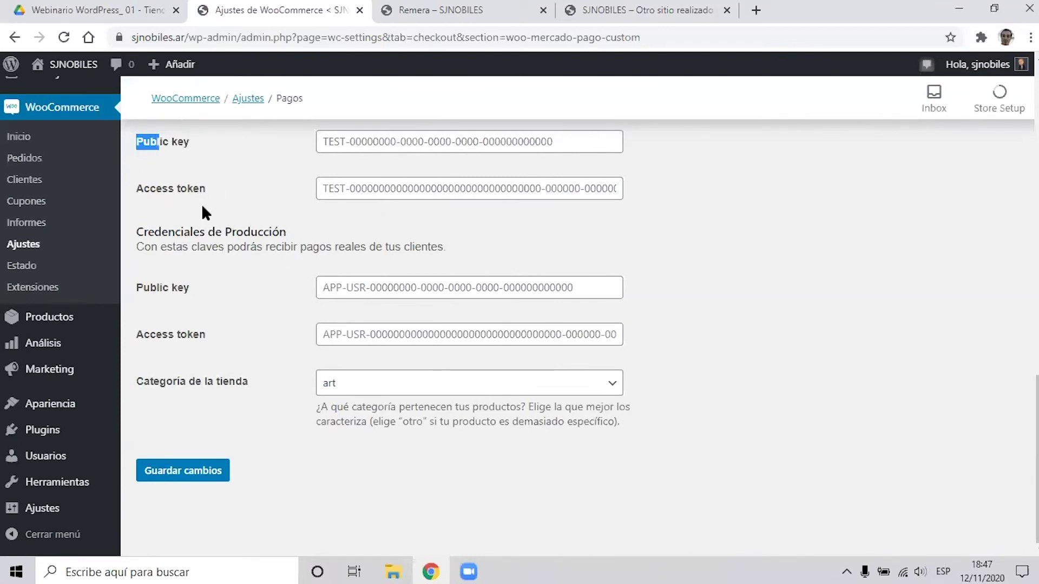
scroll(190, 213, "up", 3)
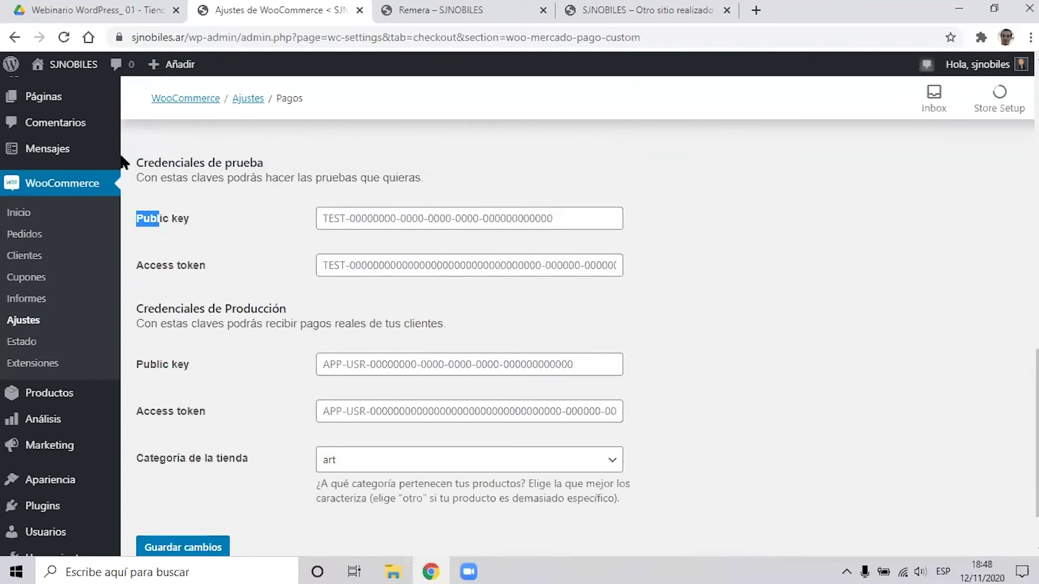
left_click_drag(140, 159, 256, 171)
left_click_drag(135, 306, 317, 307)
left_click(318, 305)
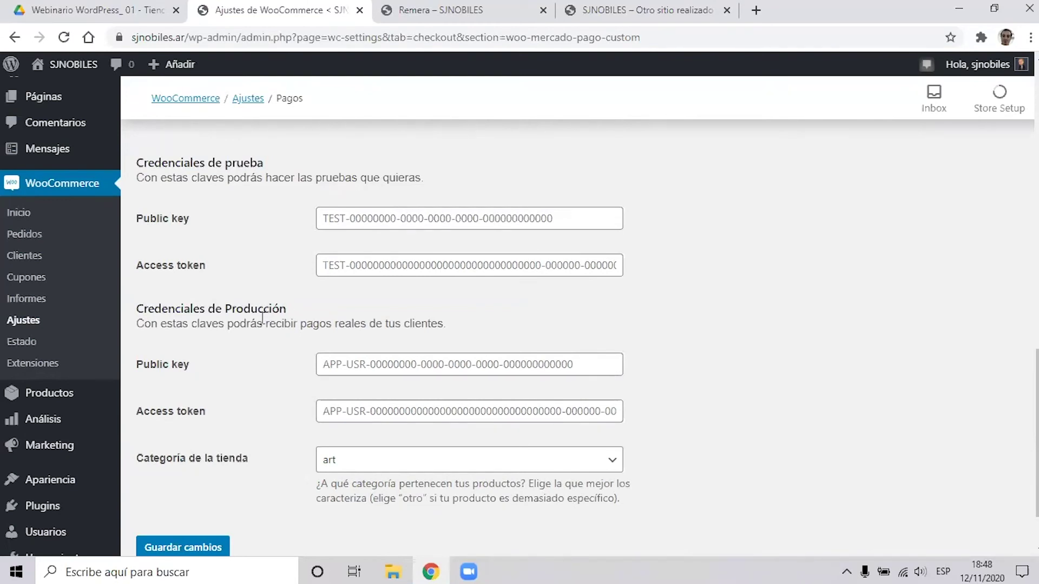
scroll(262, 318, "up", 15)
scroll(790, 258, "up", 4)
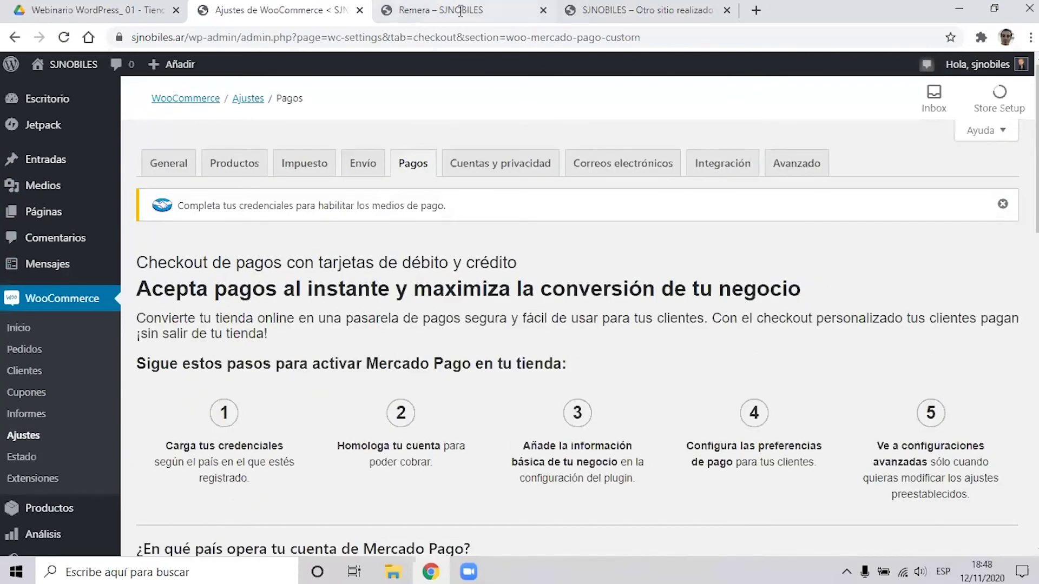
Reload the live Remera product page so its header shows the new eCommerce logo, then browse it.
left_click(460, 10)
scroll(260, 211, "up", 2)
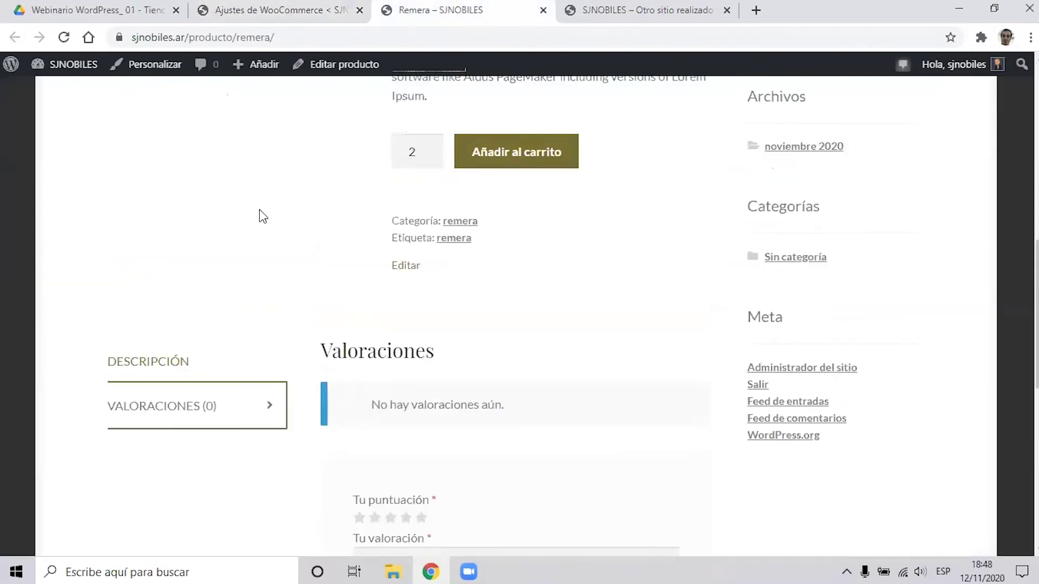
scroll(259, 210, "up", 8)
left_click(62, 38)
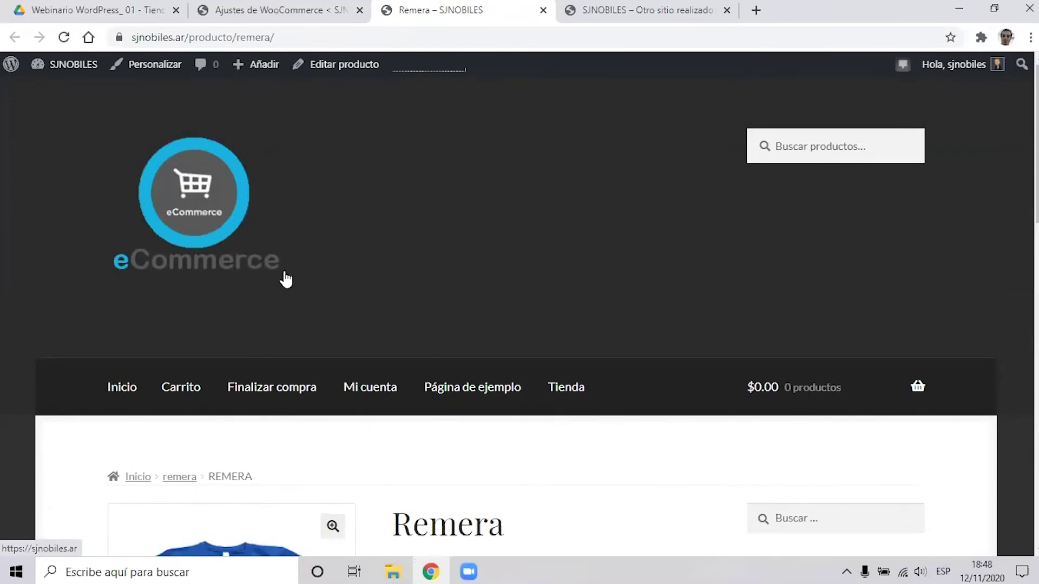
scroll(473, 306, "down", 5)
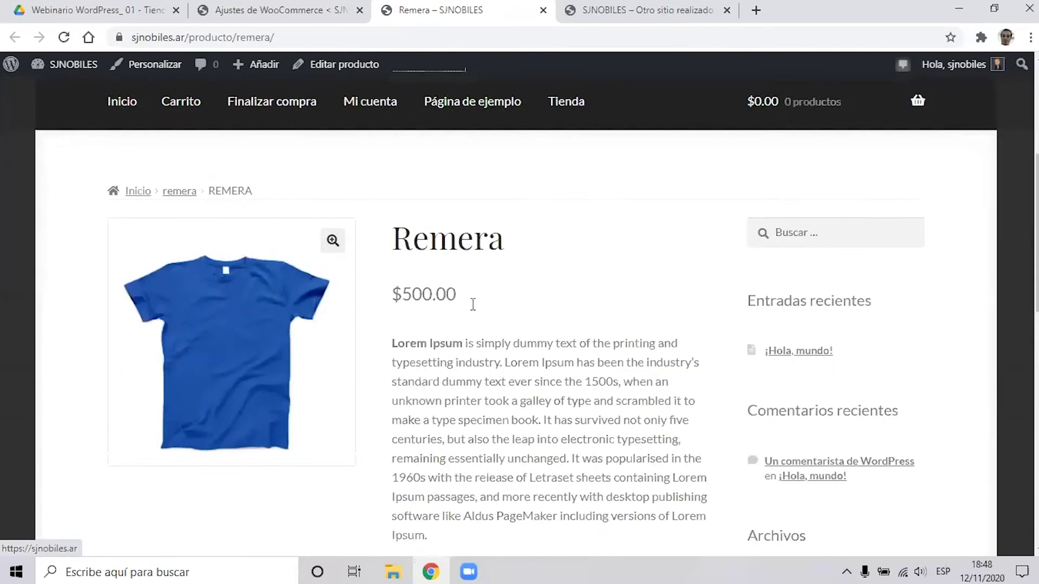
scroll(473, 305, "down", 7)
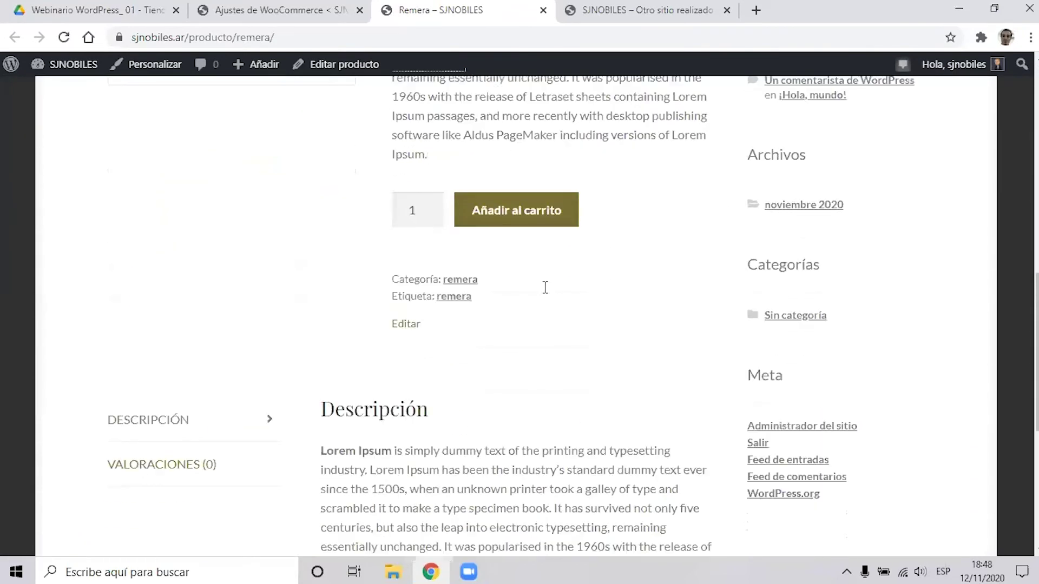
scroll(545, 287, "down", 5)
scroll(579, 316, "down", 2)
scroll(578, 337, "up", 1)
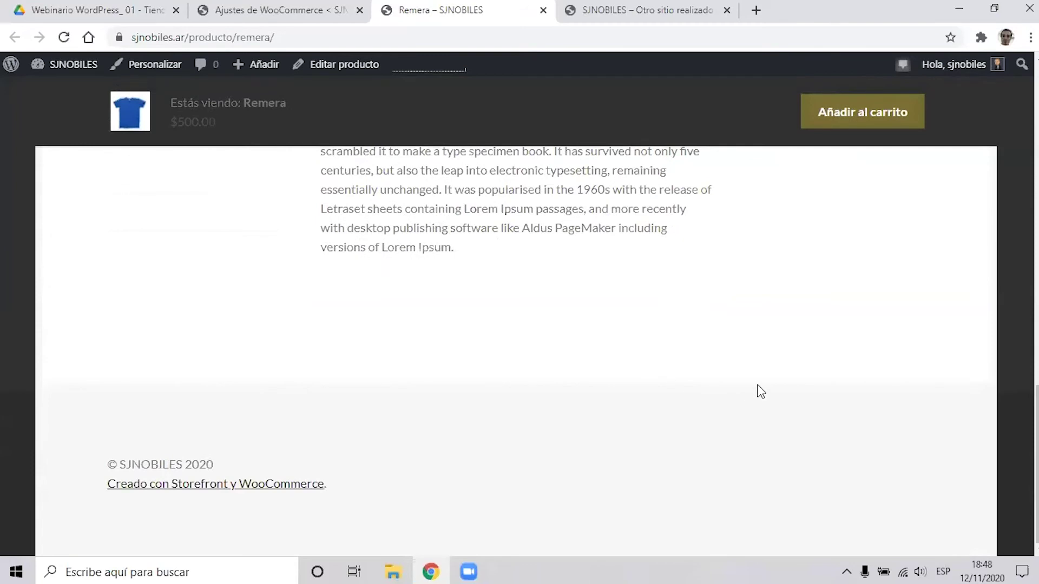
scroll(761, 362, "up", 2)
scroll(761, 356, "up", 3)
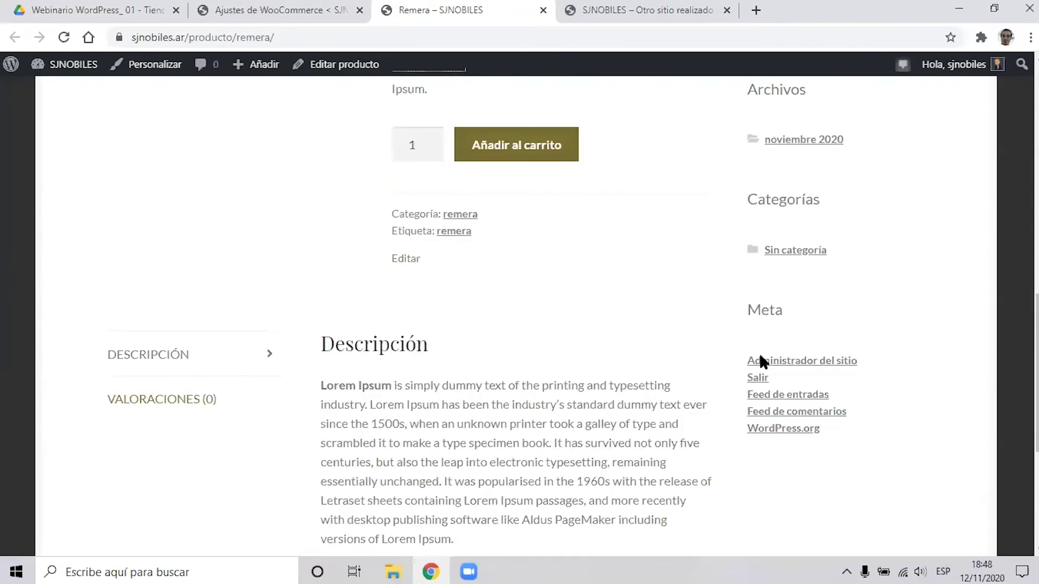
scroll(760, 356, "down", 5)
scroll(760, 358, "up", 10)
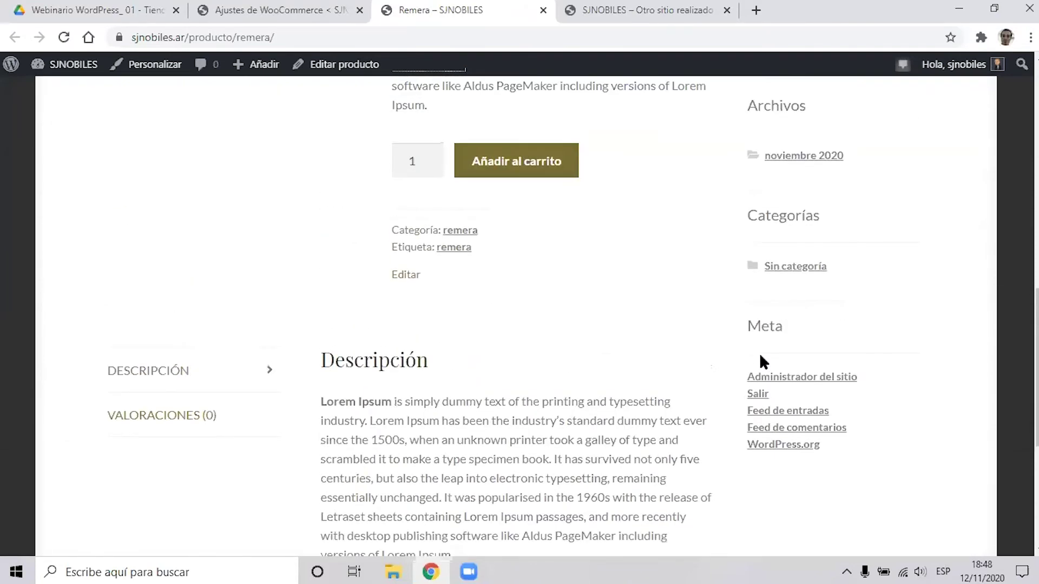
scroll(450, 313, "up", 5)
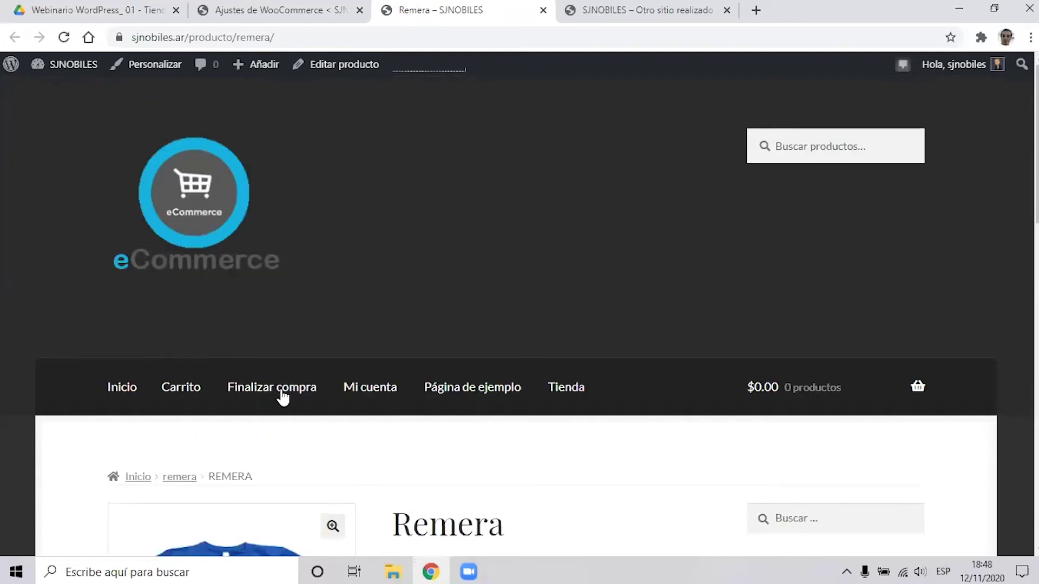
Browse the Tienda shop listing with Remera, opening and closing the sort options unchanged.
left_click(565, 395)
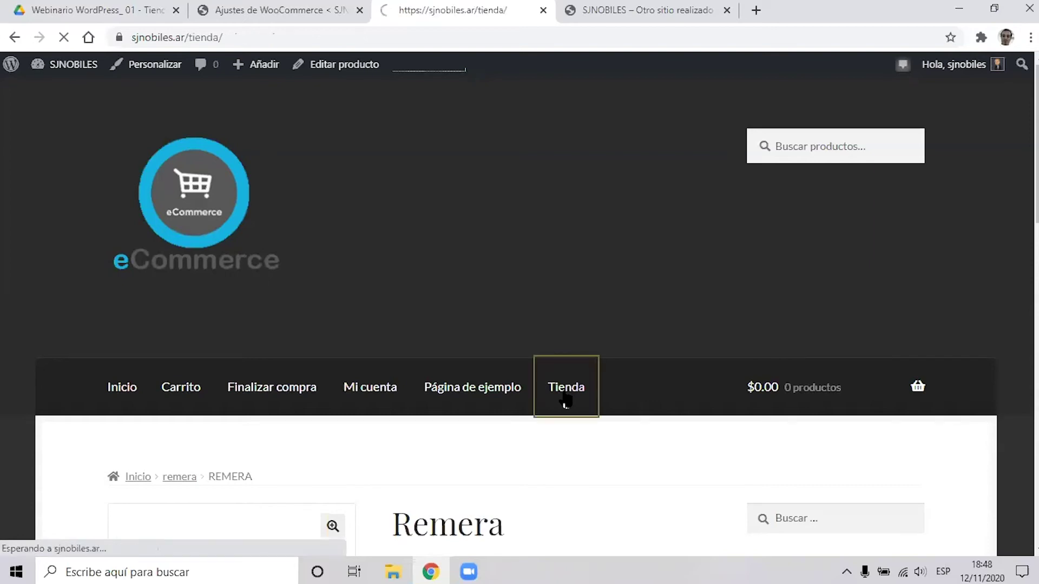
scroll(311, 318, "down", 7)
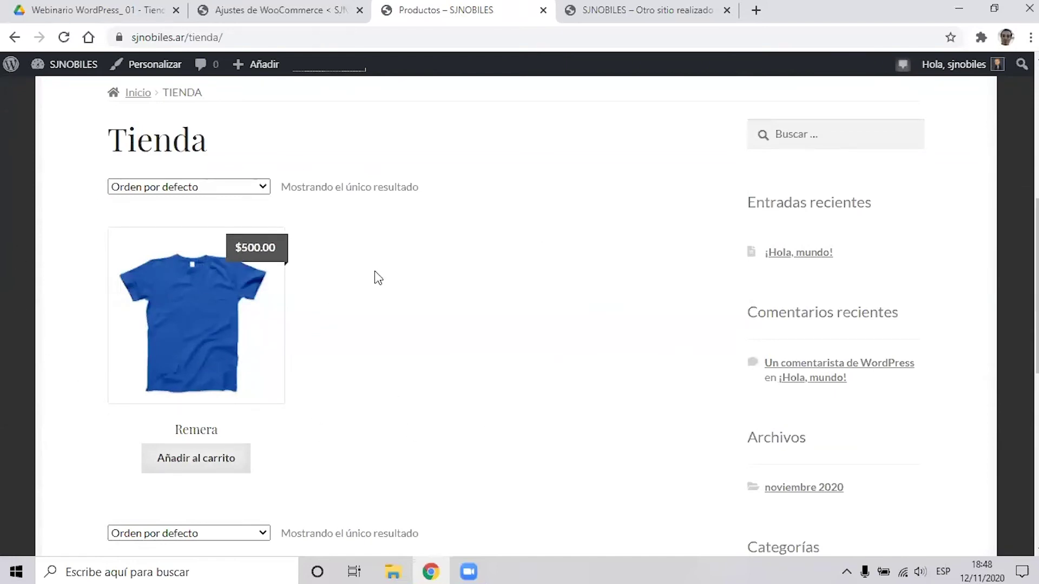
left_click(260, 188)
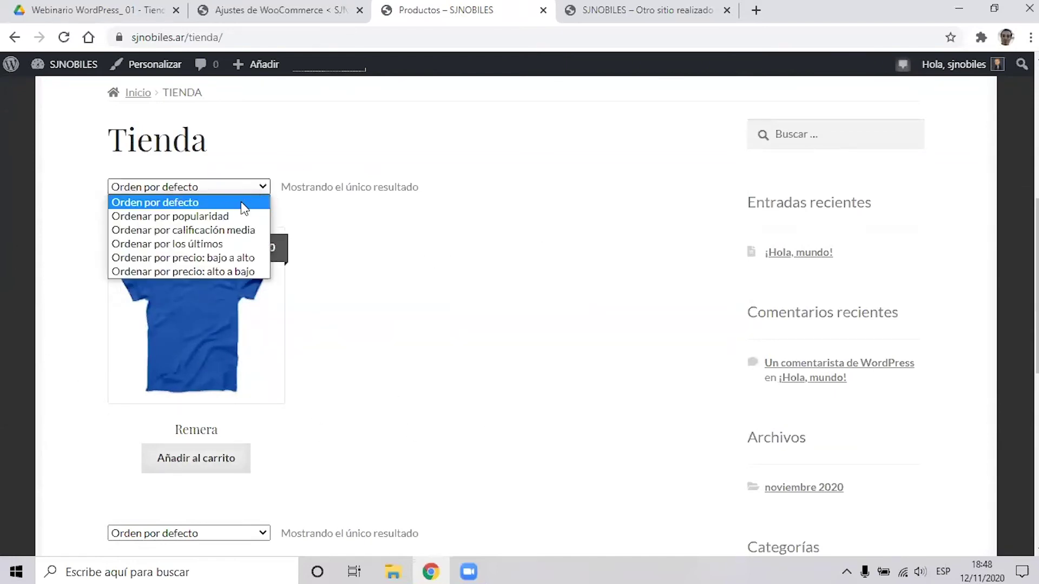
left_click(244, 187)
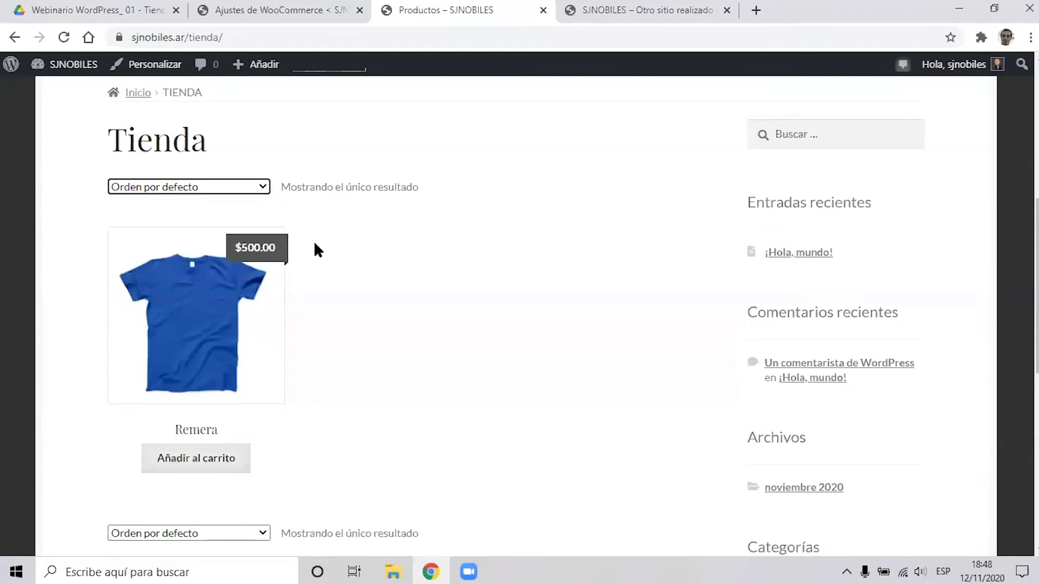
scroll(329, 262, "down", 9)
scroll(329, 262, "up", 10)
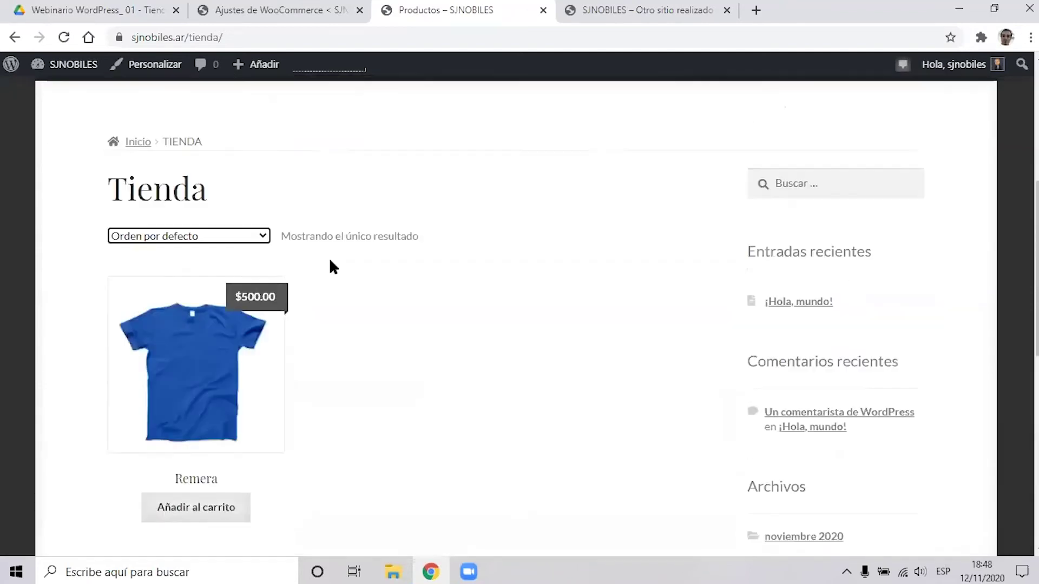
scroll(330, 261, "up", 3)
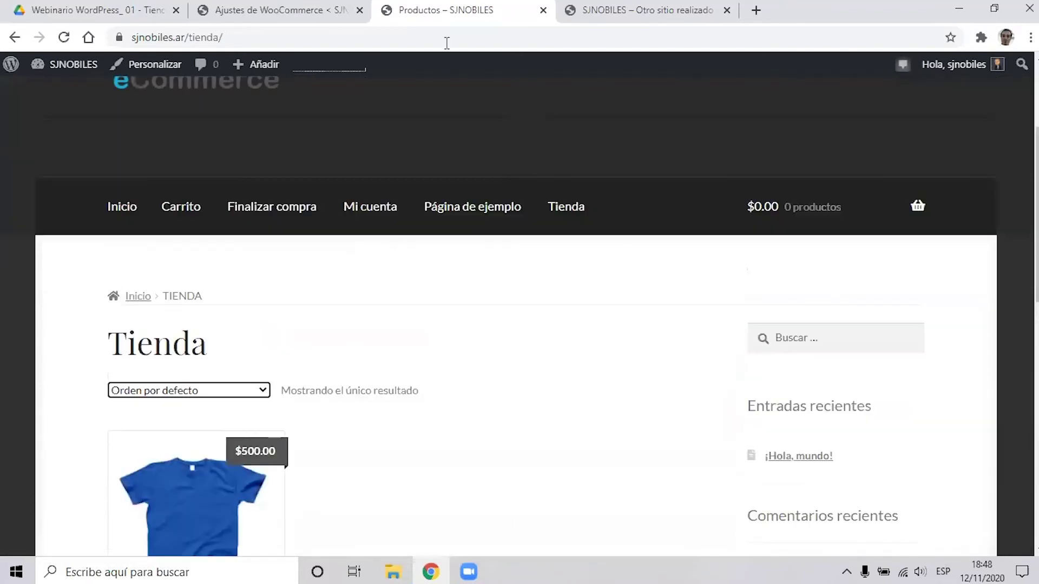
Return to Inicio and look over the 'Bienvenido a la tienda' banner and Nuevos productos section.
left_click(125, 210)
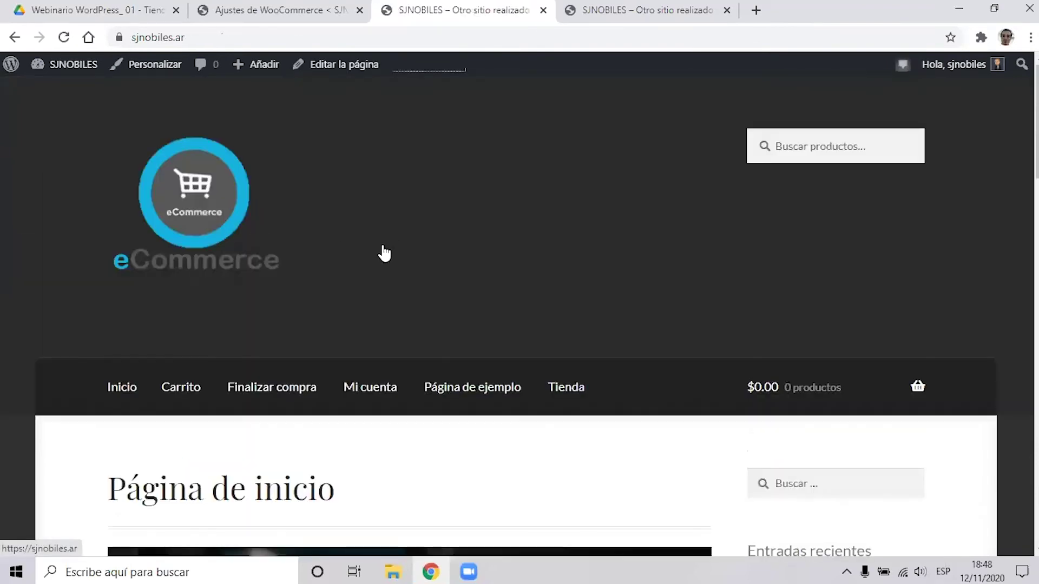
scroll(382, 253, "down", 7)
scroll(383, 254, "up", 3)
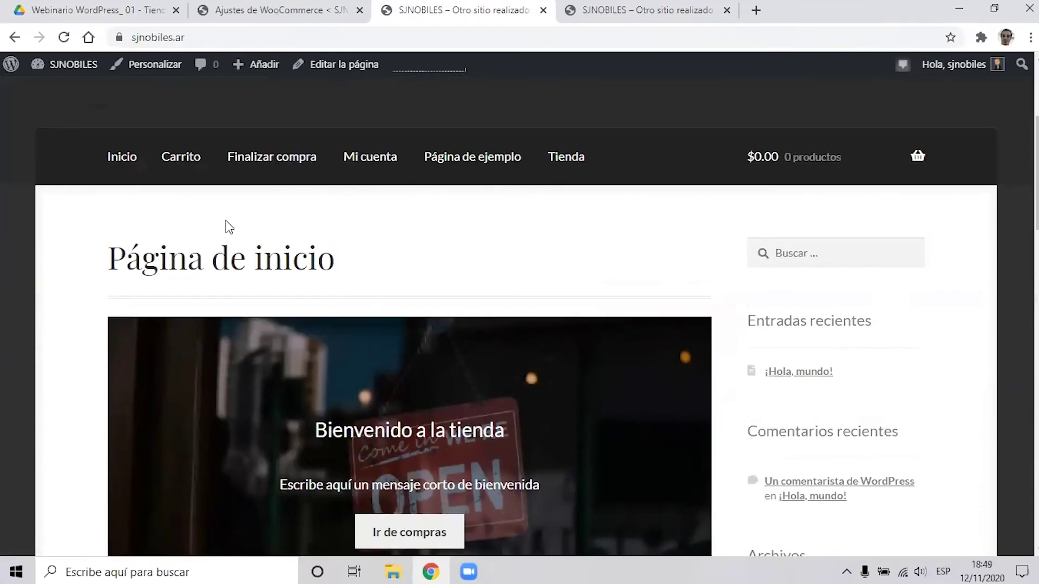
scroll(415, 310, "down", 12)
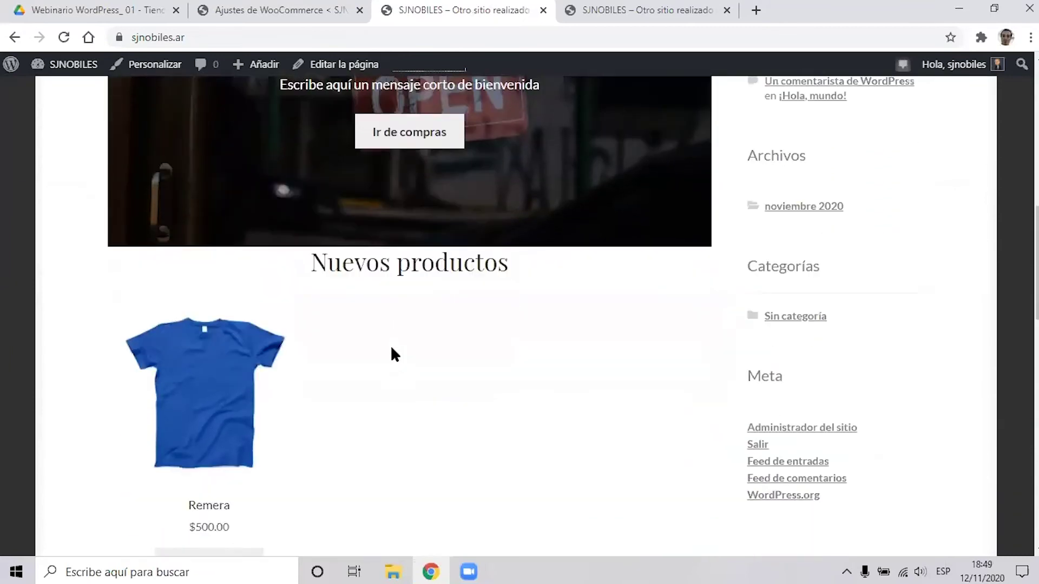
scroll(260, 354, "down", 6)
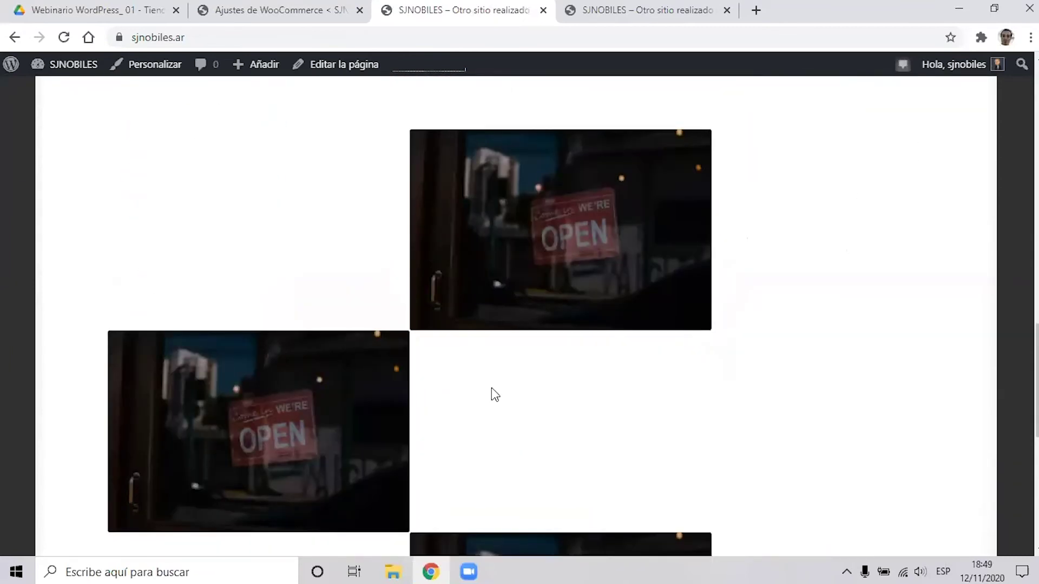
scroll(491, 388, "down", 8)
scroll(399, 308, "up", 9)
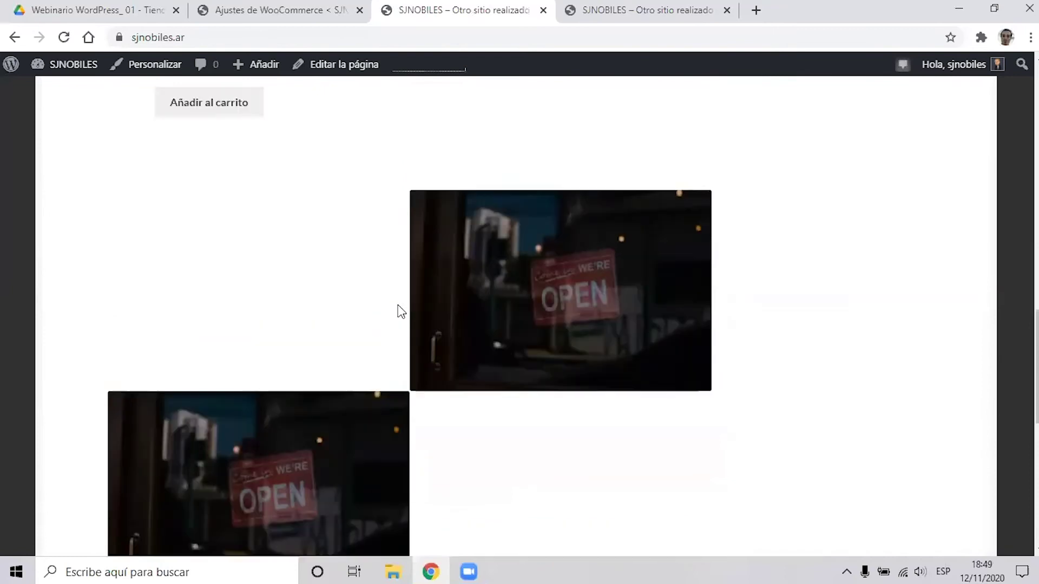
scroll(399, 308, "up", 18)
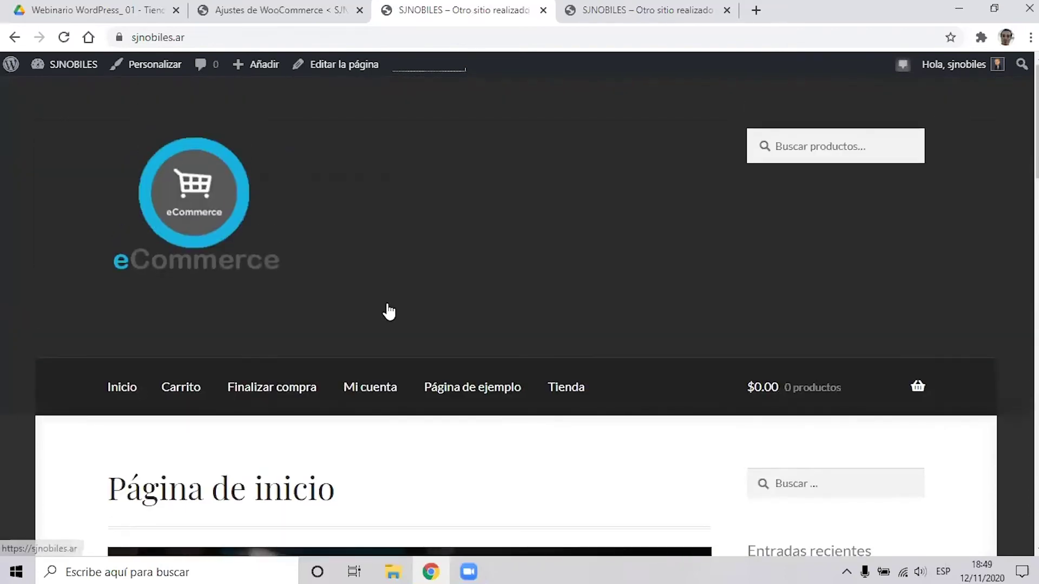
Go from the Mercado Pago settings tab to Ajustes > Lectura, where Portada is the current homepage.
left_click(282, 8)
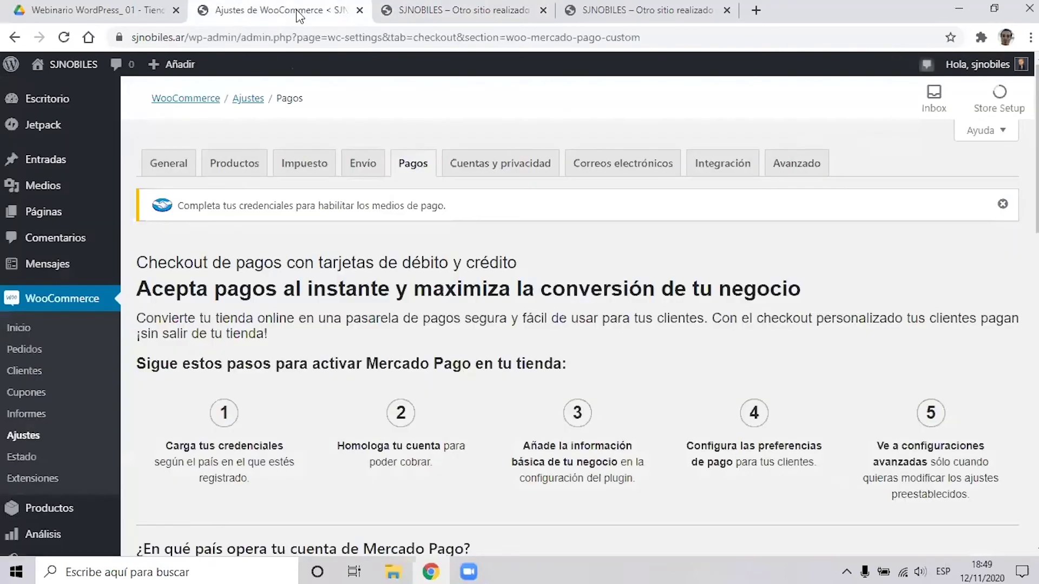
left_click(376, 12)
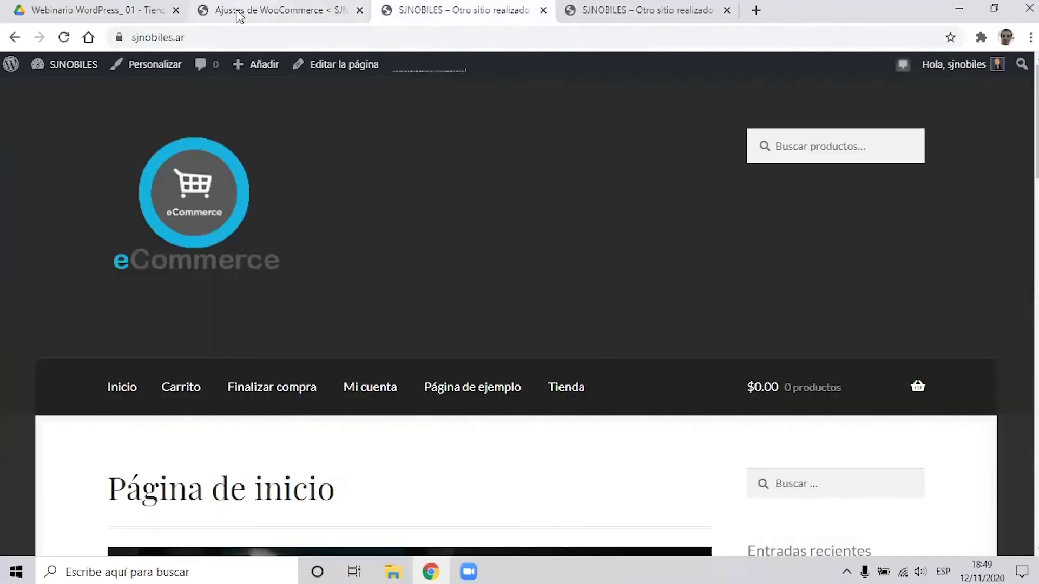
key("ctrl+shift+Tab")
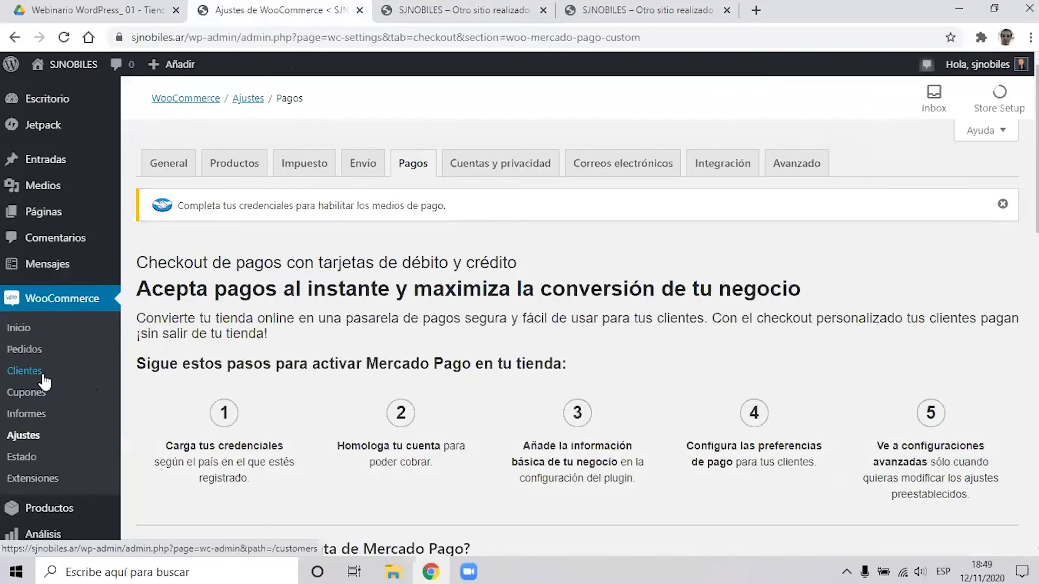
scroll(44, 382, "down", 2)
scroll(44, 381, "down", 7)
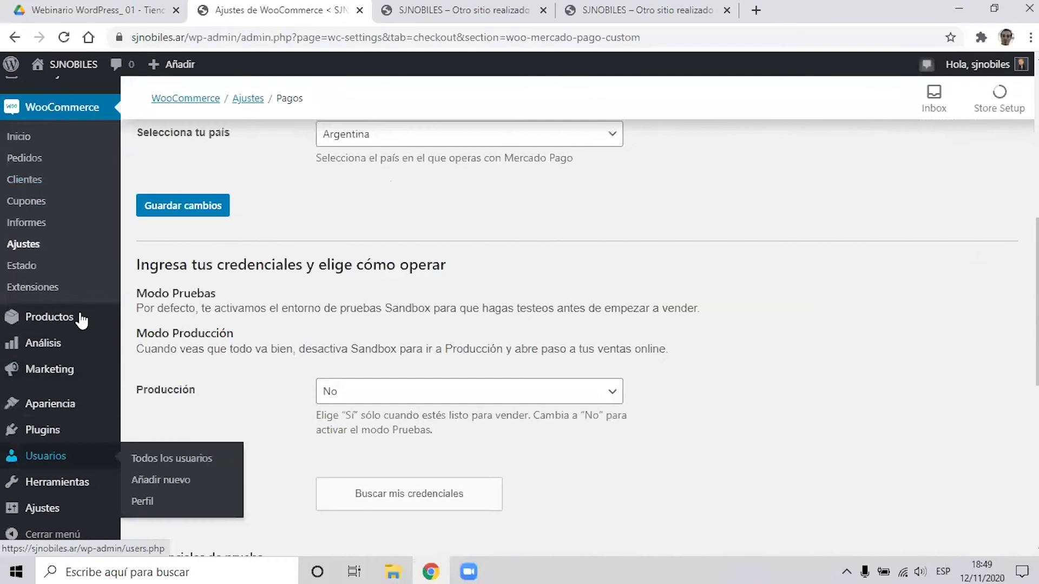
mouse_move(38, 511)
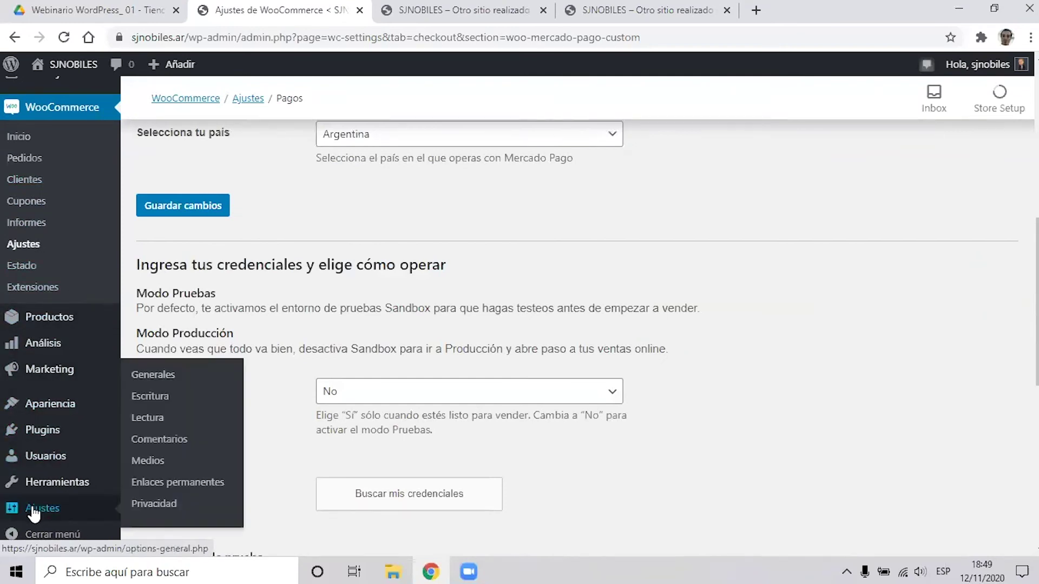
left_click(158, 426)
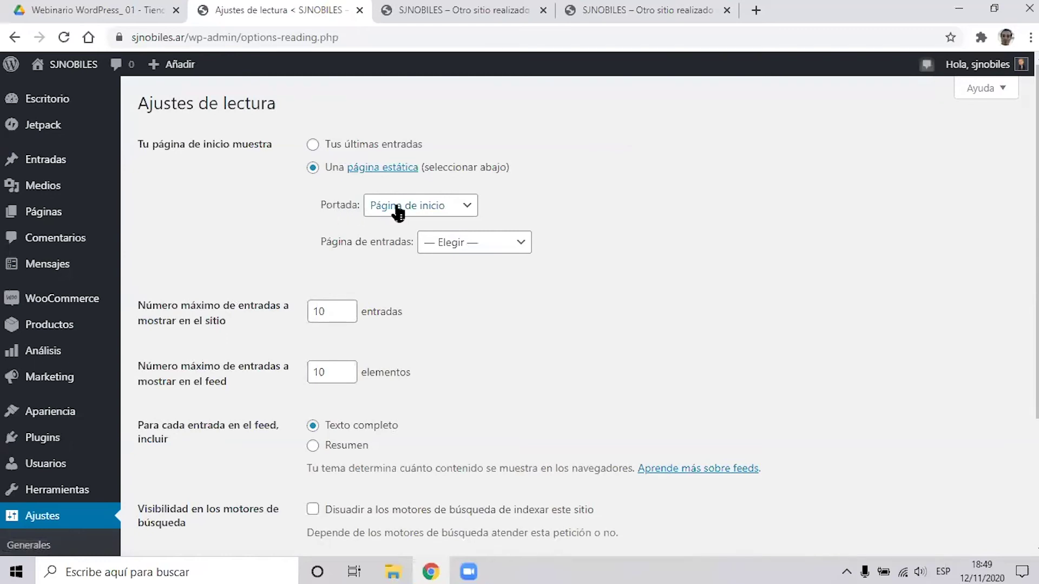
Choose Tienda as the Portada page in Reading settings and save the changes.
left_click(428, 210)
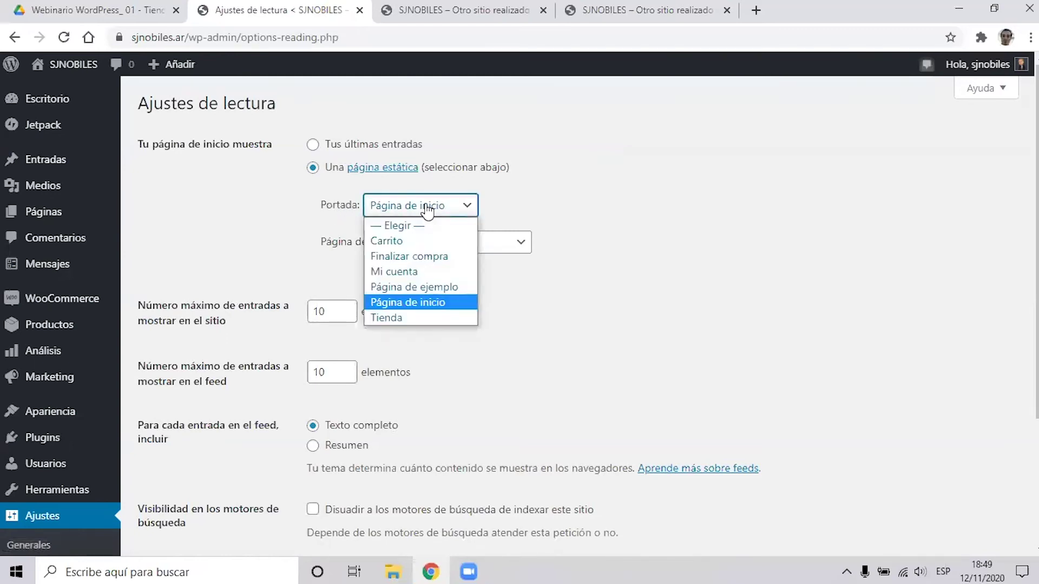
left_click(388, 318)
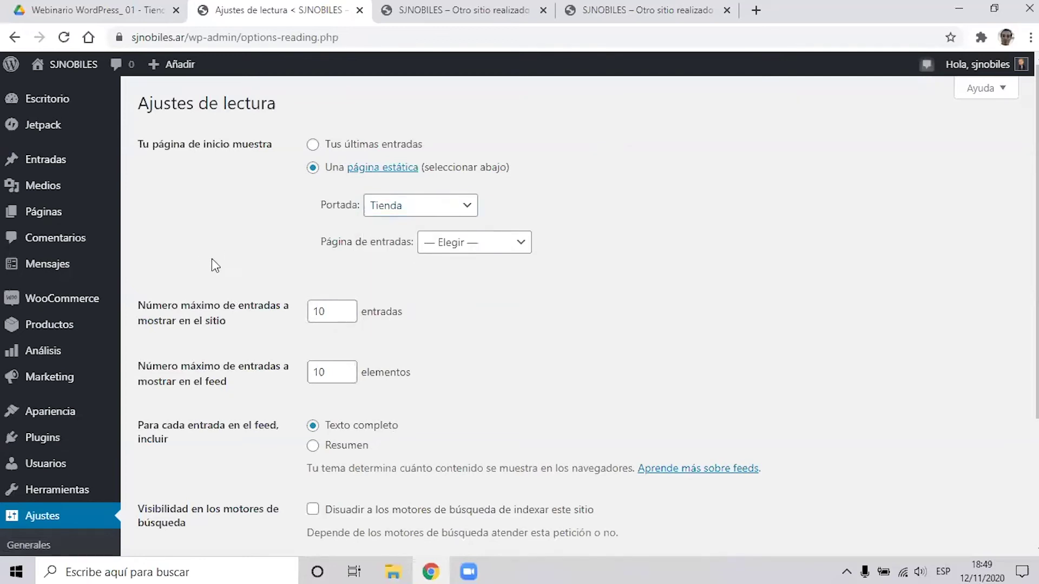
scroll(225, 287, "down", 3)
left_click(191, 405)
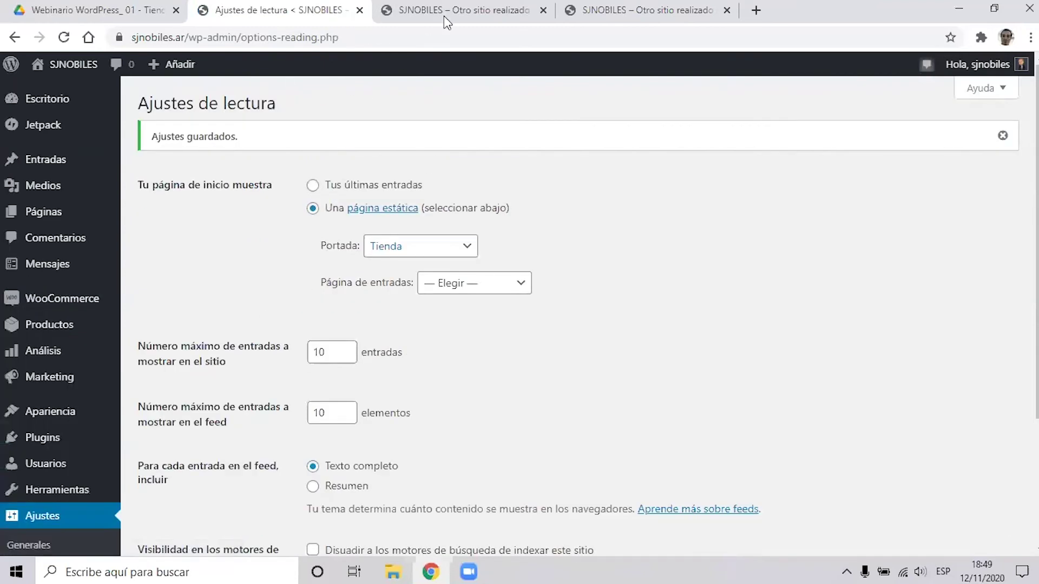
Reload the storefront and confirm sjnobiles.ar now opens the Tienda shop listing Remera at $500.
left_click(444, 12)
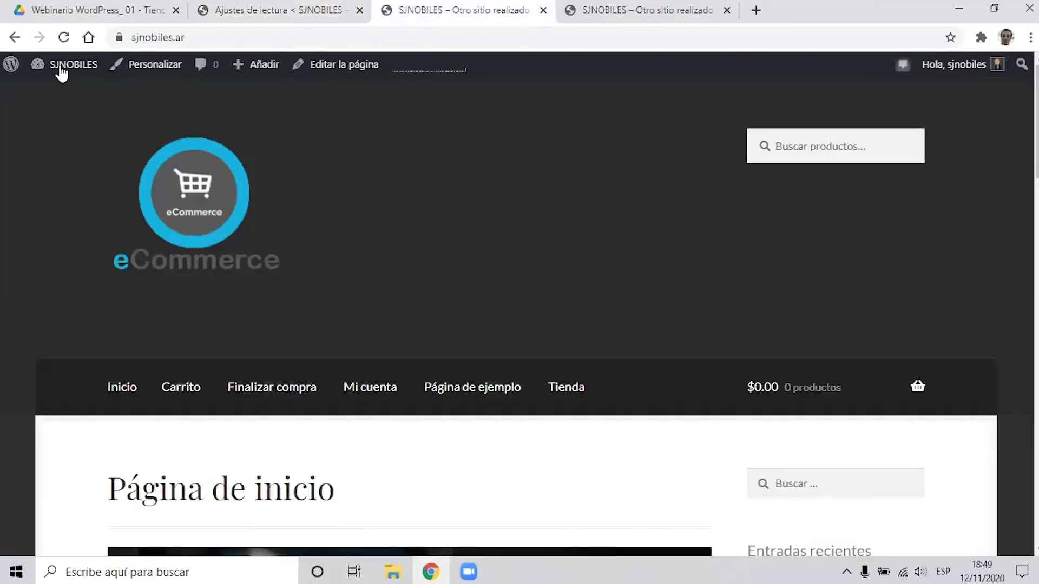
left_click(63, 37)
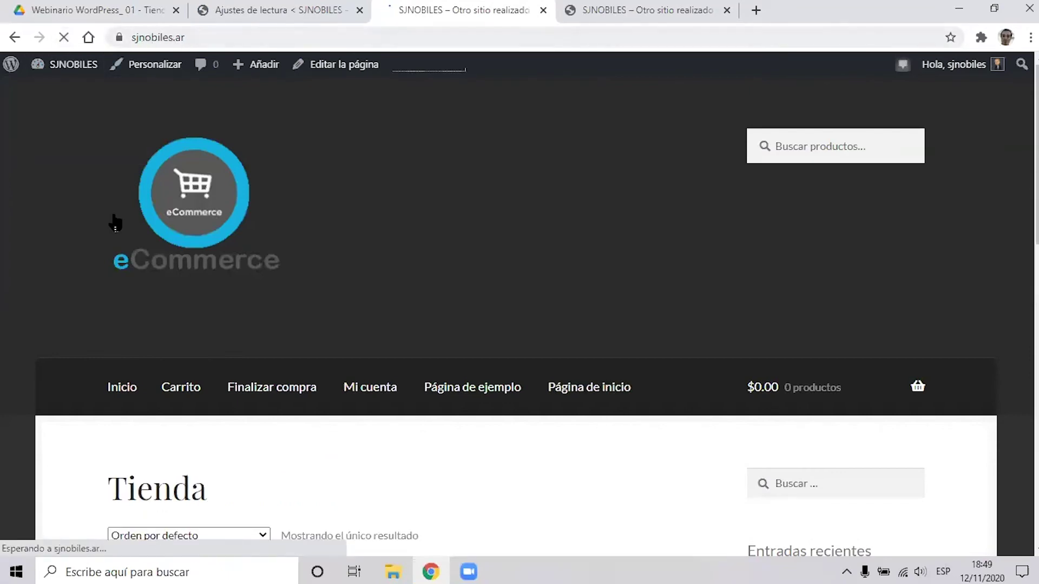
scroll(178, 262, "down", 4)
left_click_drag(106, 262, 276, 262)
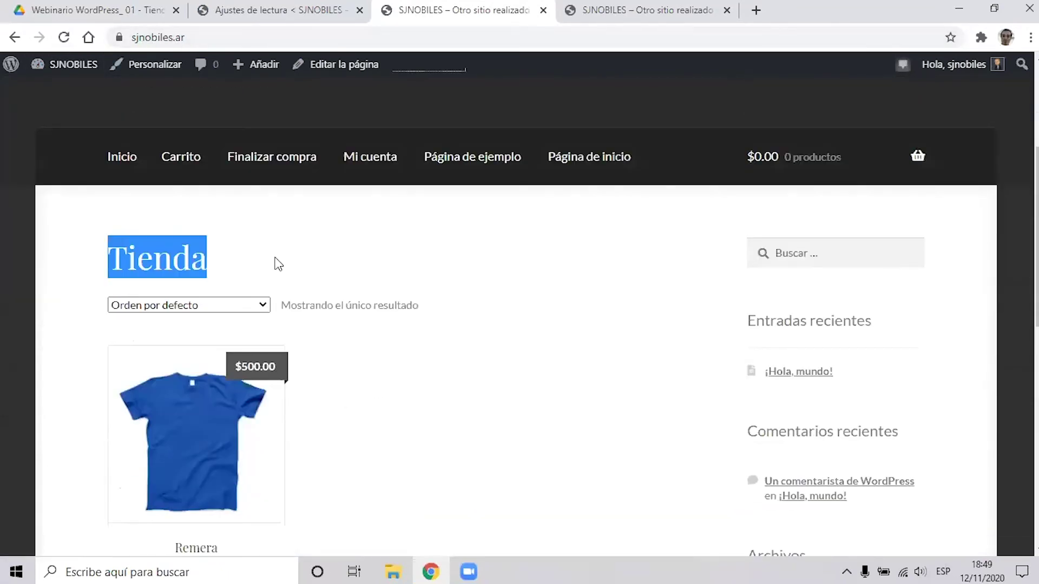
scroll(285, 271, "down", 4)
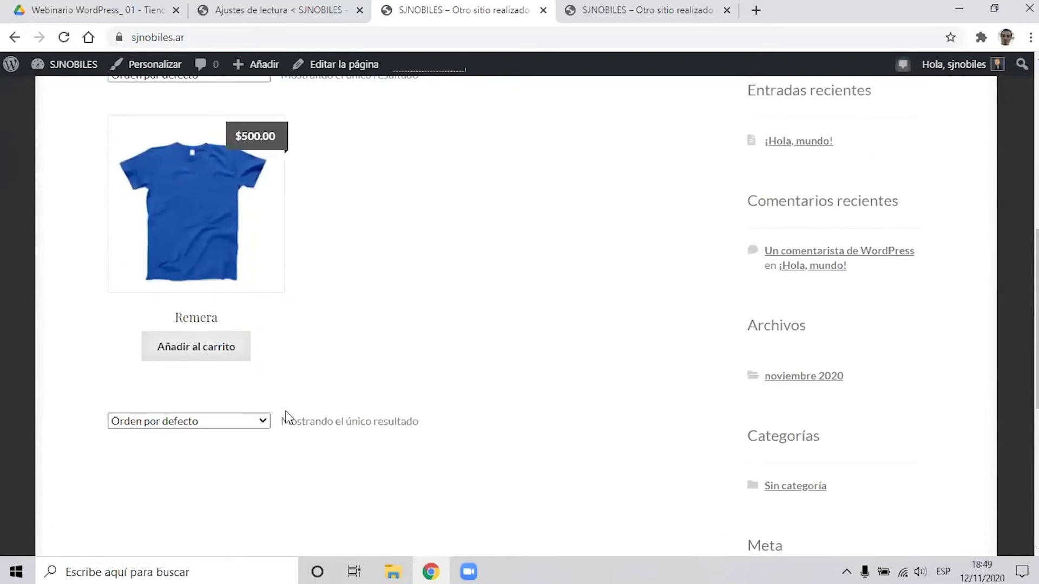
scroll(356, 452, "up", 7)
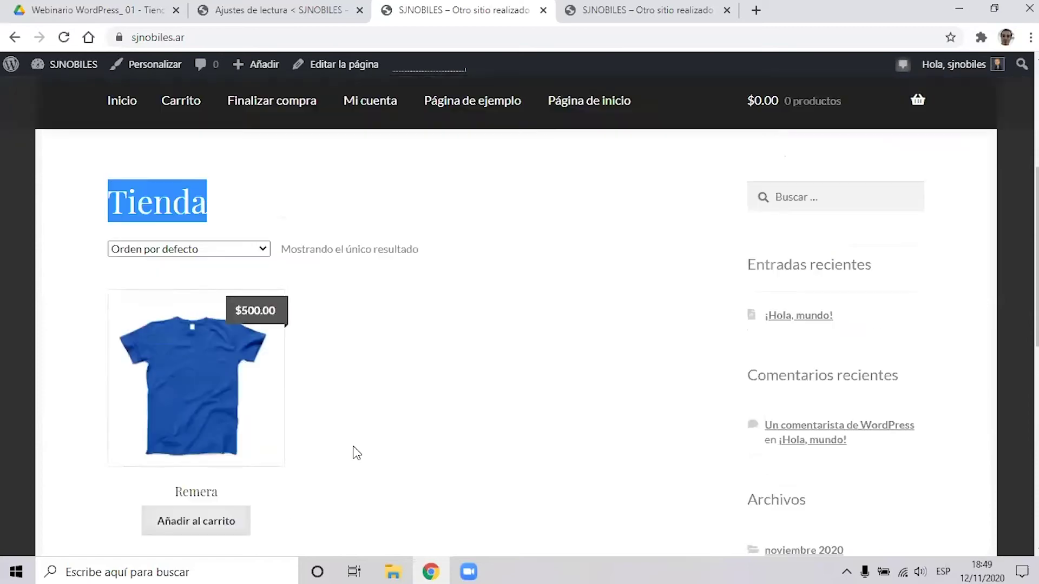
scroll(357, 452, "down", 3)
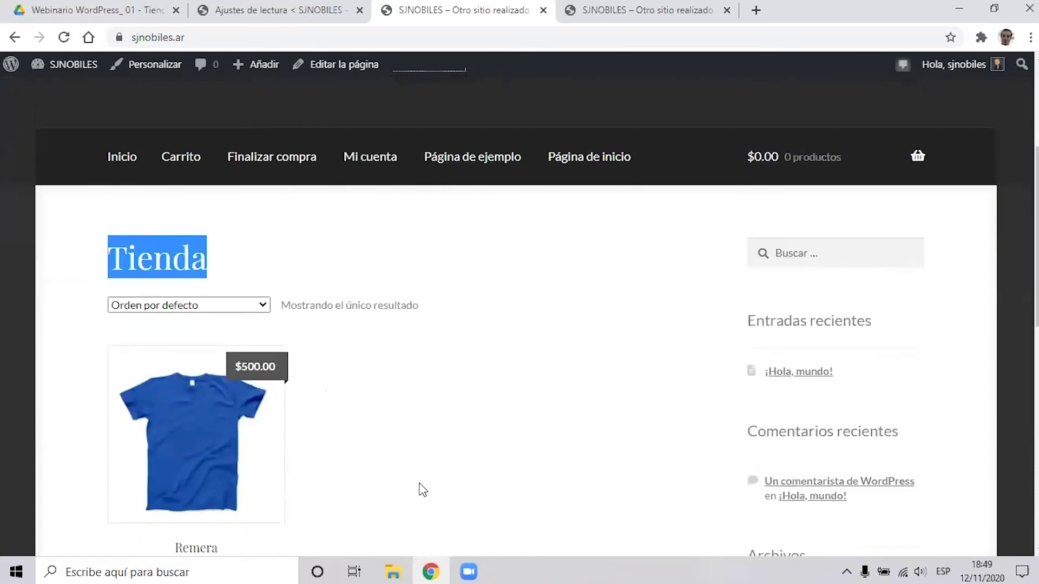